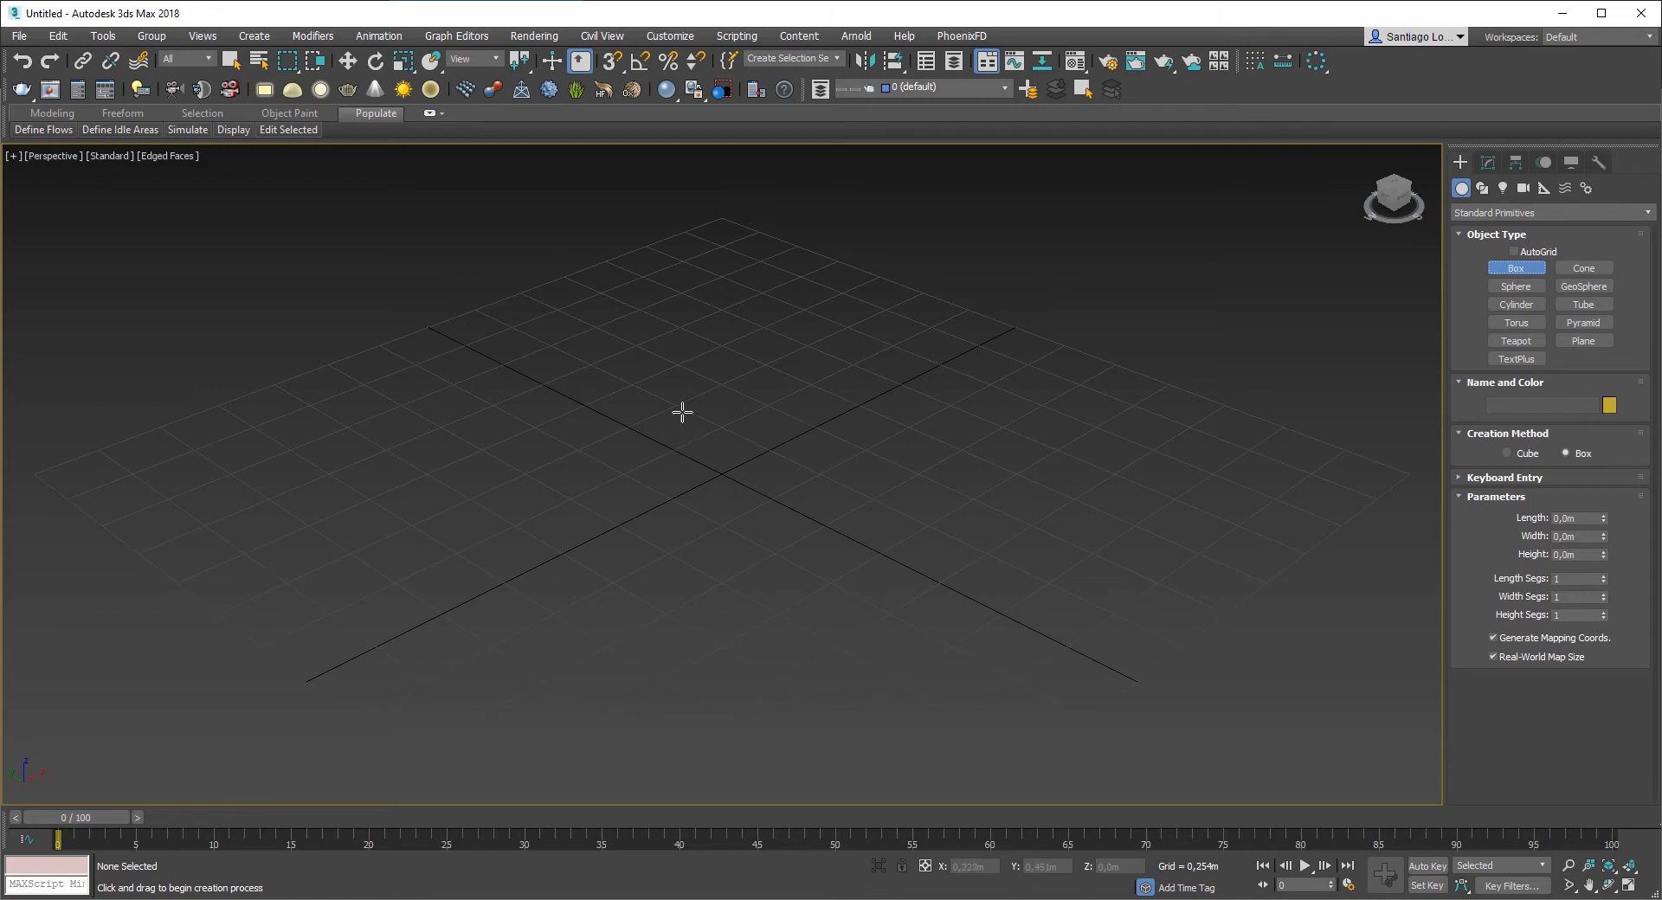
# Step: Create a flat box near the grid's centre and set its length and width to 0,5 m and height to 0,05 m
pyautogui.moveTo(664, 415); pyautogui.dragTo(716, 635)
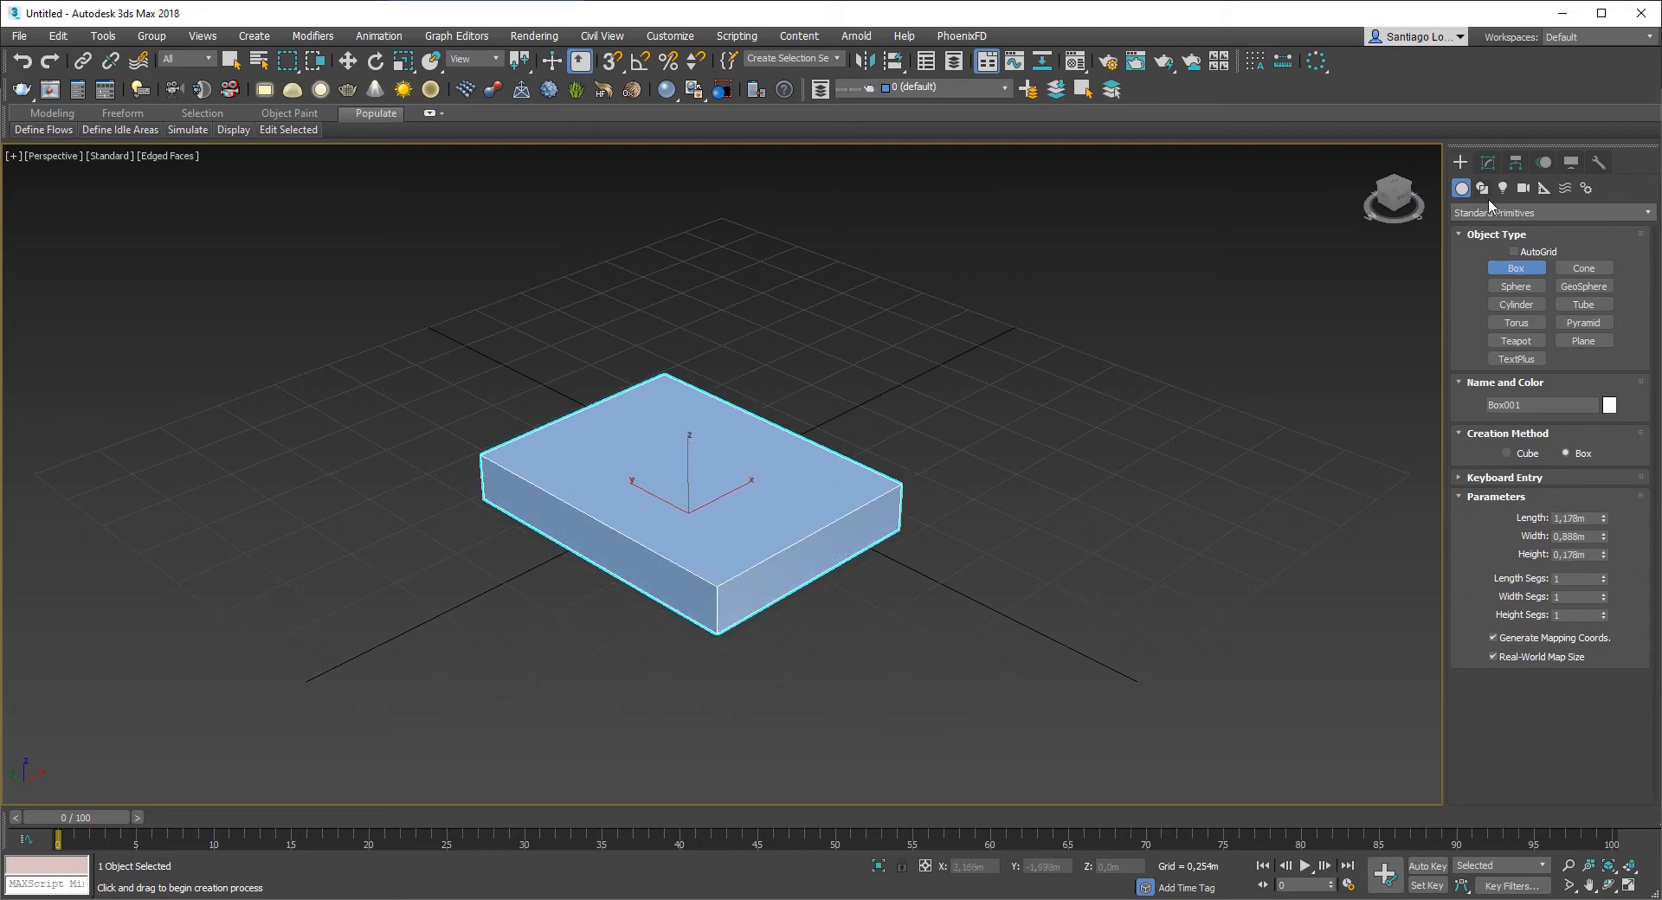
pyautogui.click(1488, 163)
pyautogui.click(1572, 450)
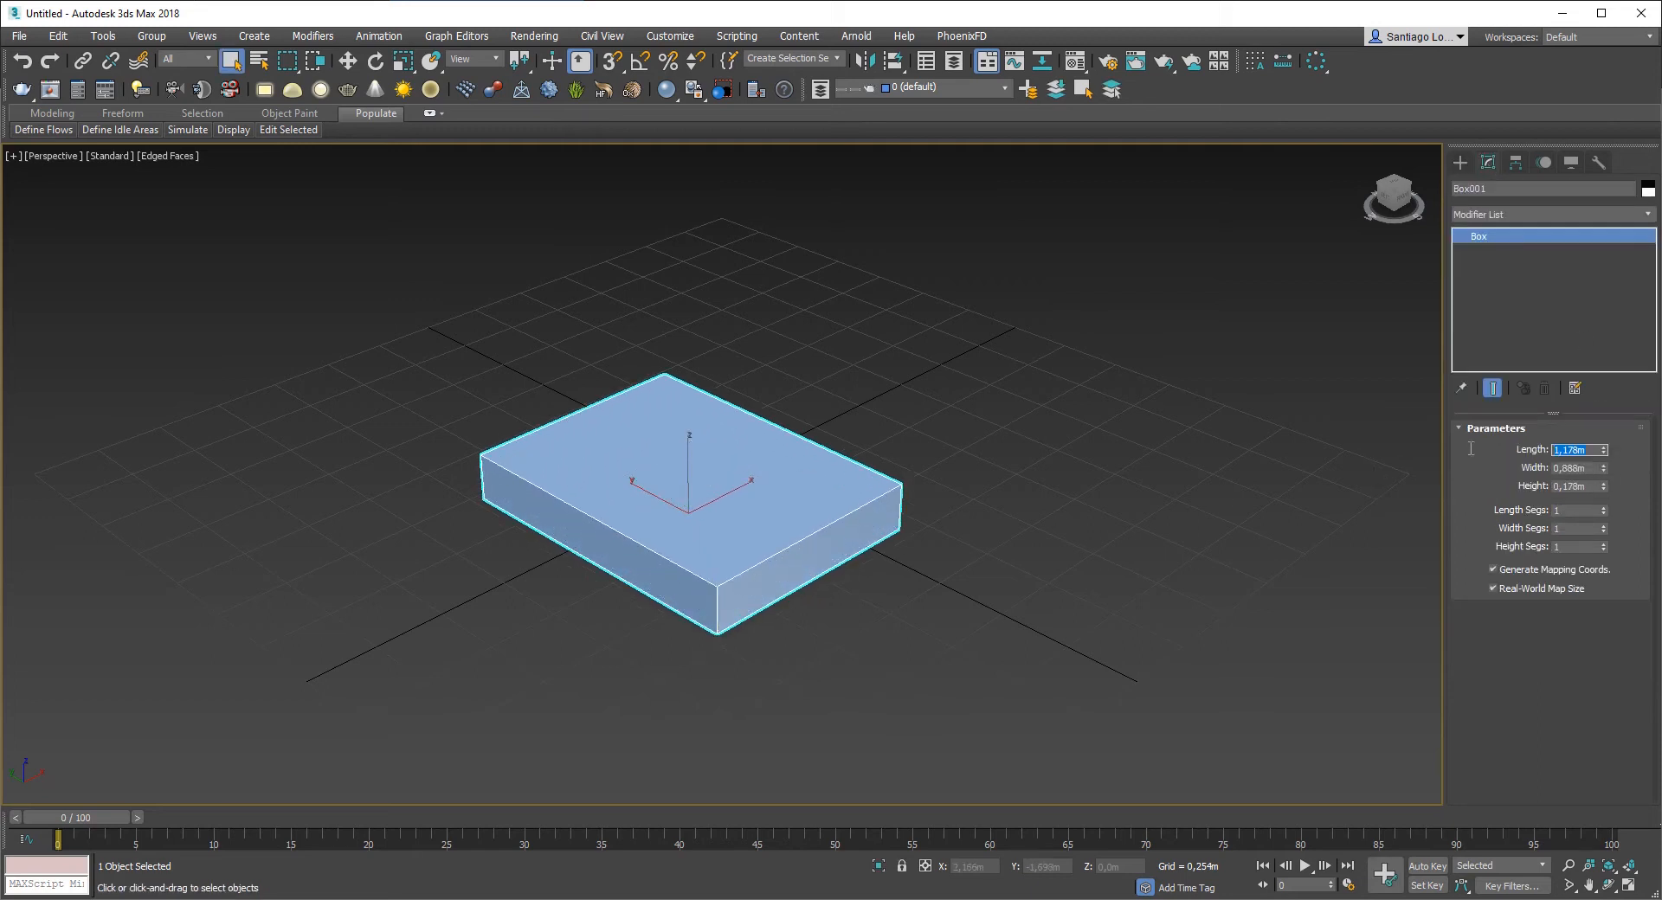
pyautogui.write('0,5')
pyautogui.press('Tab')
pyautogui.write('0,')
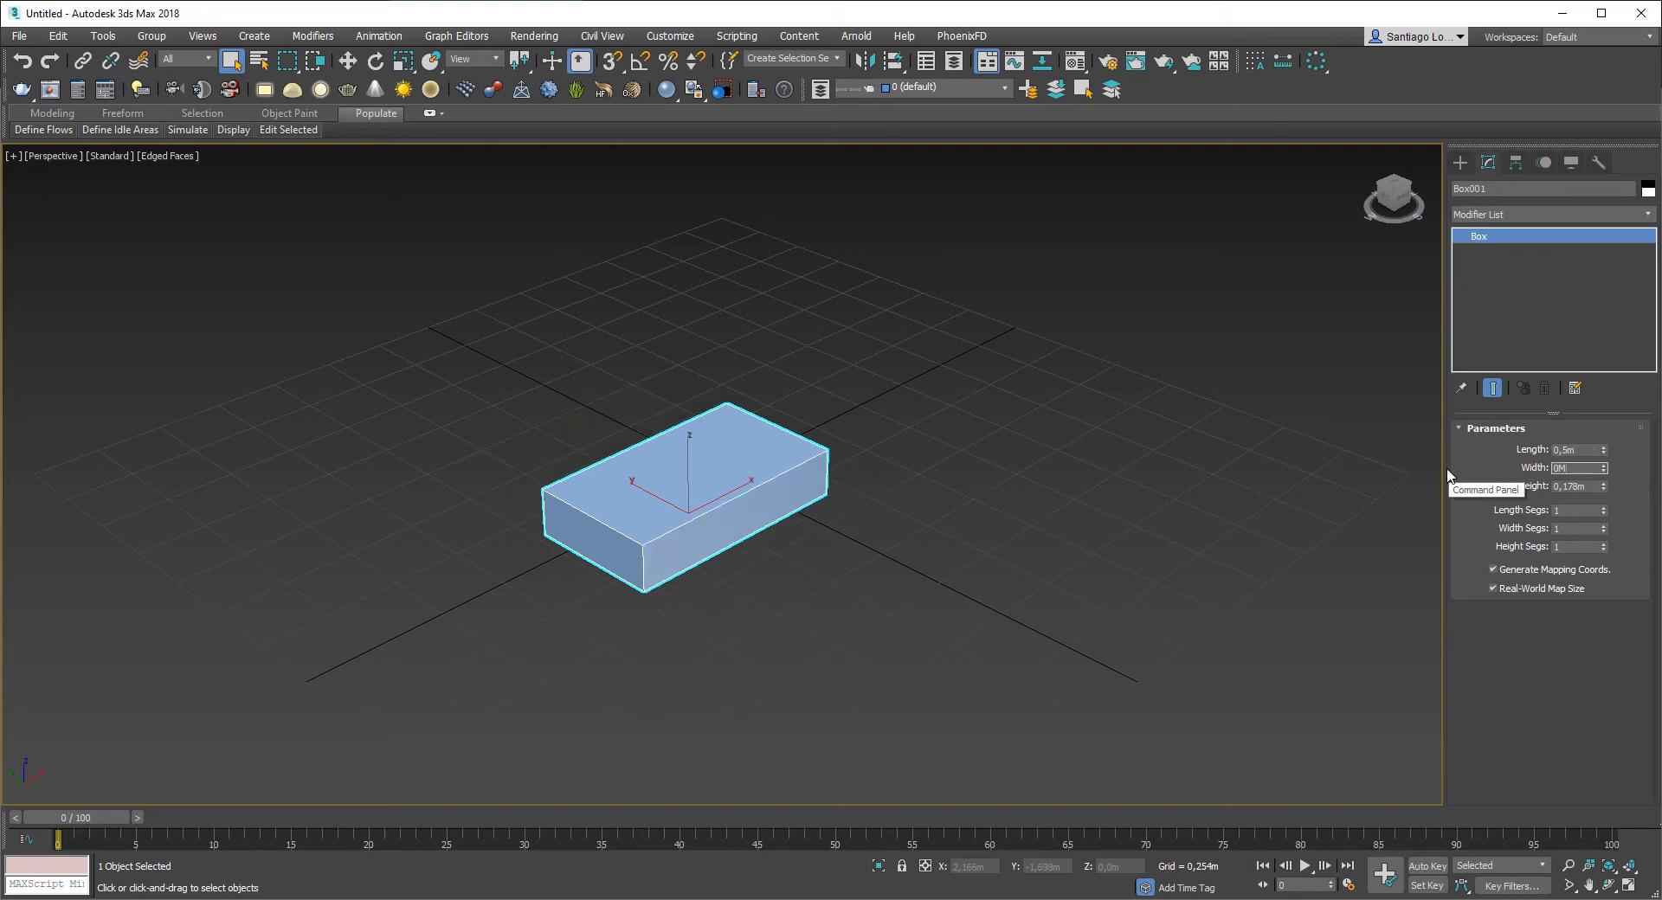
pyautogui.press('Return')
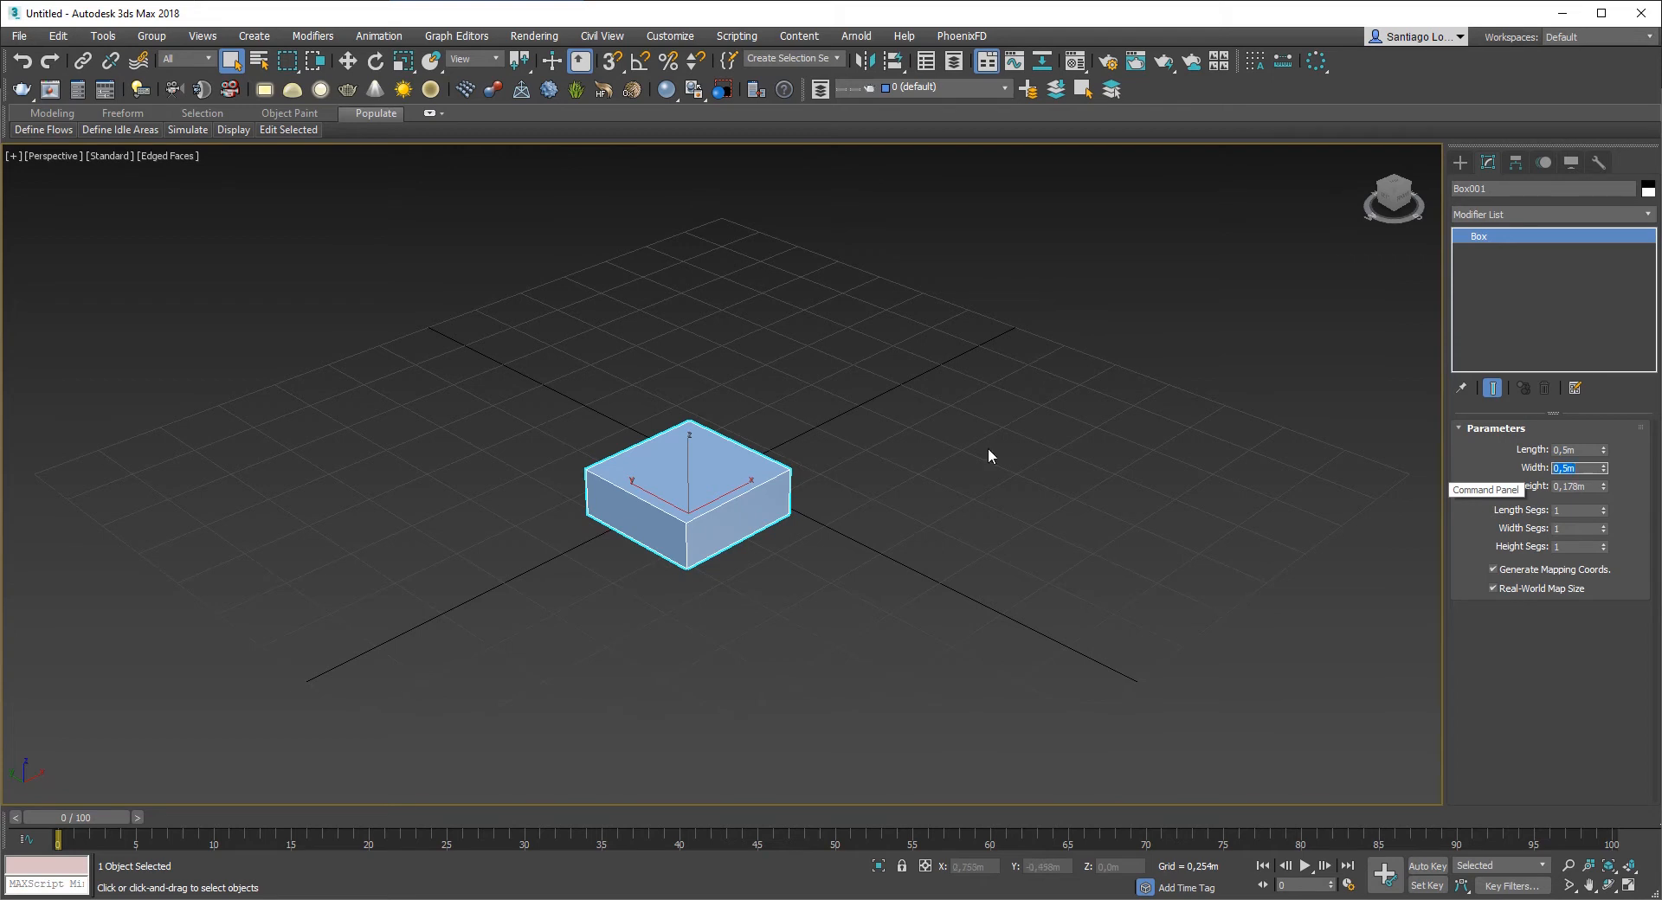
pyautogui.write('0,05')
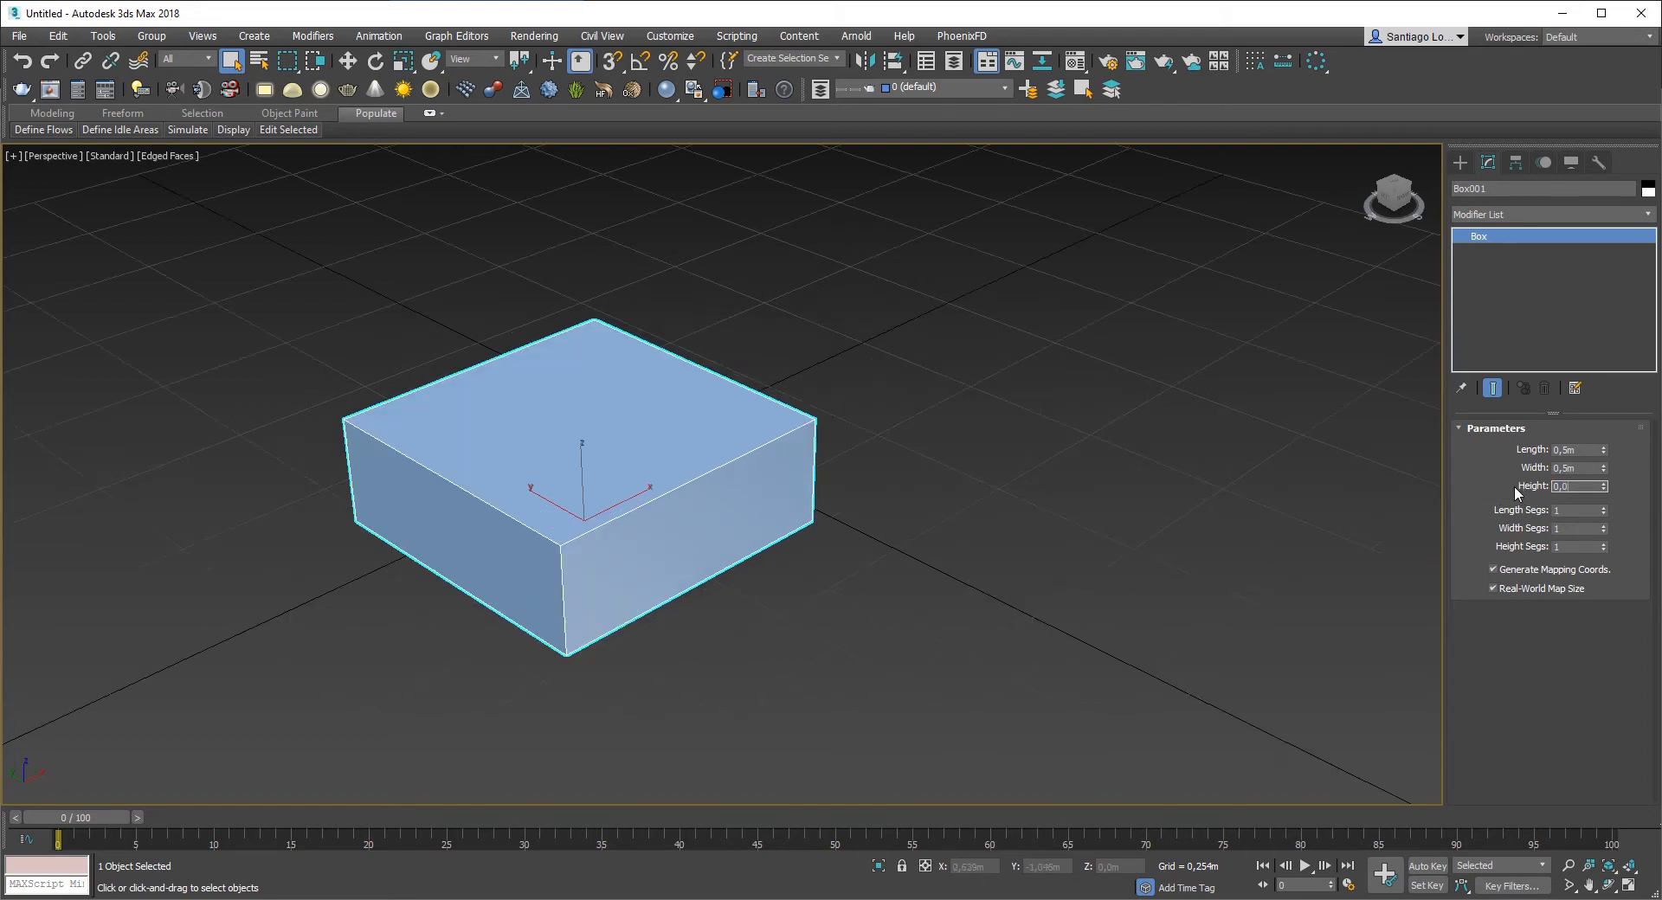
pyautogui.press('Return')
pyautogui.click(929, 385)
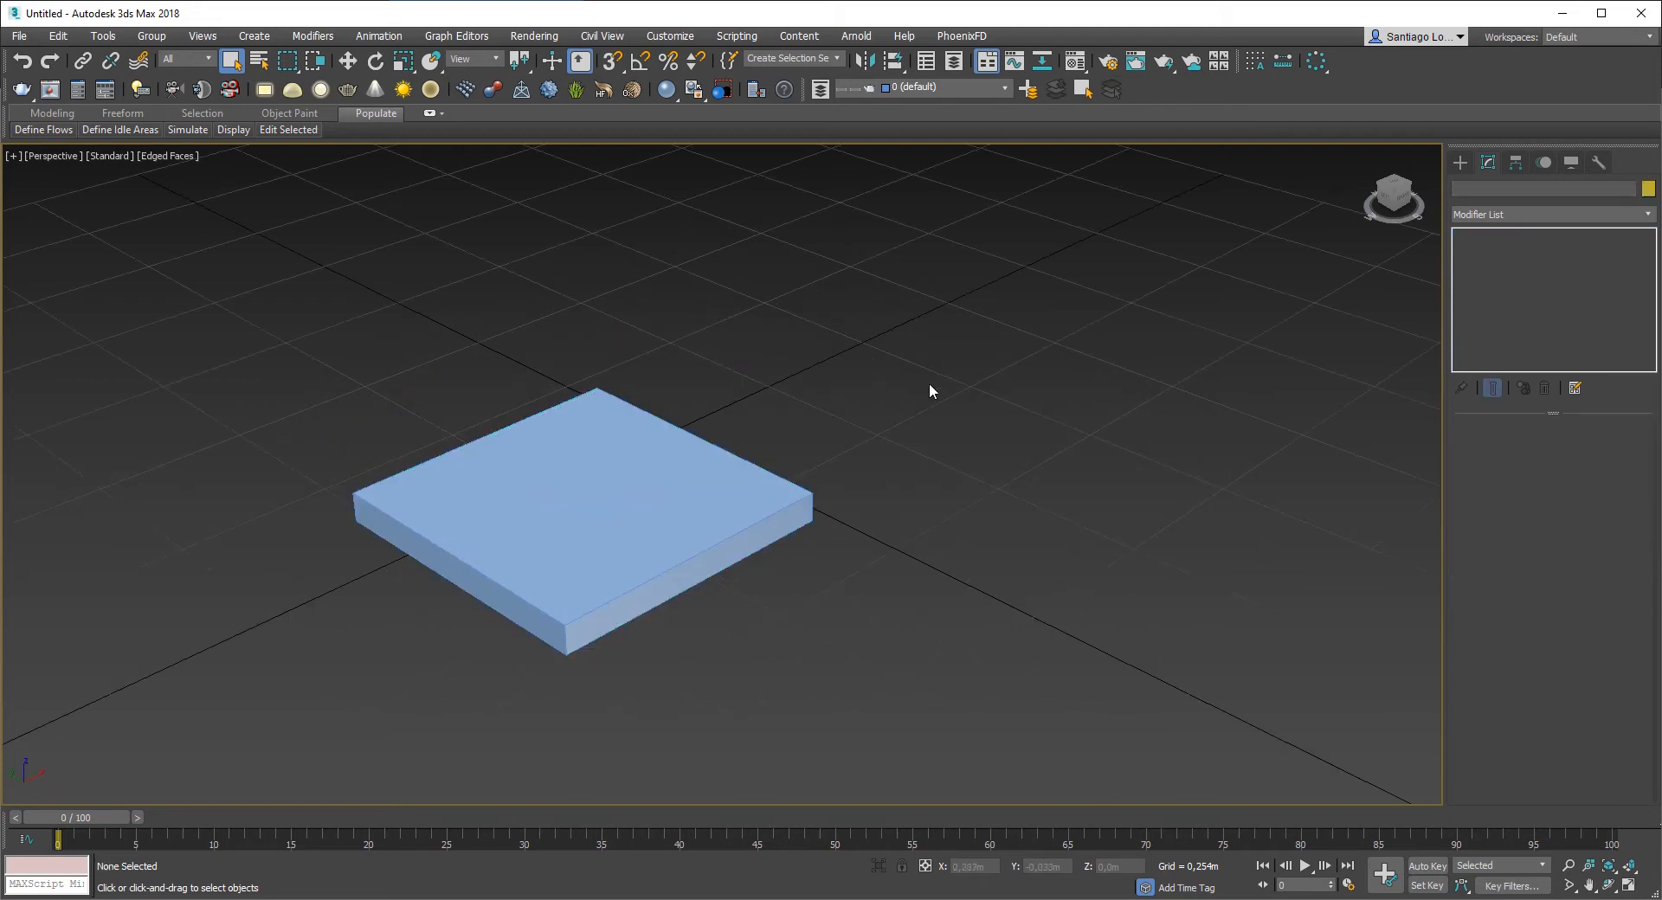
# Step: Create a second, upright box behind the flat slab, about 0,113 m wide and 0,74 m high
pyautogui.scroll(-3, 929, 392)
pyautogui.click(1460, 162)
pyautogui.click(1516, 269)
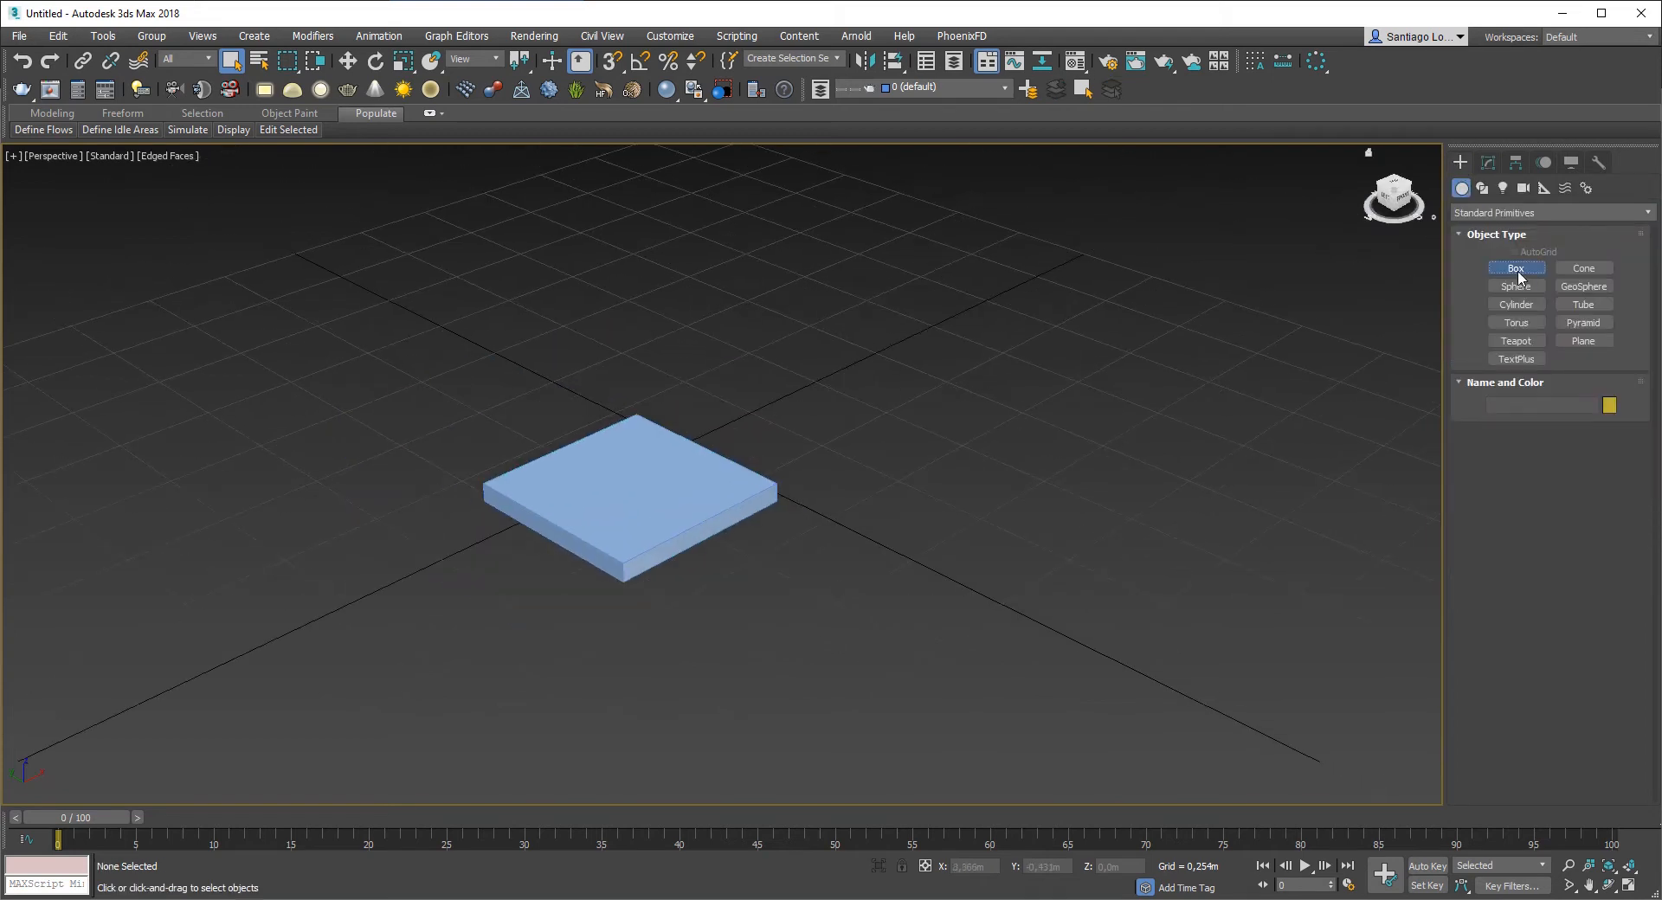
pyautogui.moveTo(820, 367); pyautogui.dragTo(730, 431, button='middle')
pyautogui.moveTo(736, 410); pyautogui.dragTo(952, 541)
pyautogui.click(929, 333)
pyautogui.moveTo(930, 333); pyautogui.dragTo(867, 425, button='middle')
# Step: Set the upright panel's length to 0,5 m, width to 0,05 m and height to 0,5 m
pyautogui.click(1488, 162)
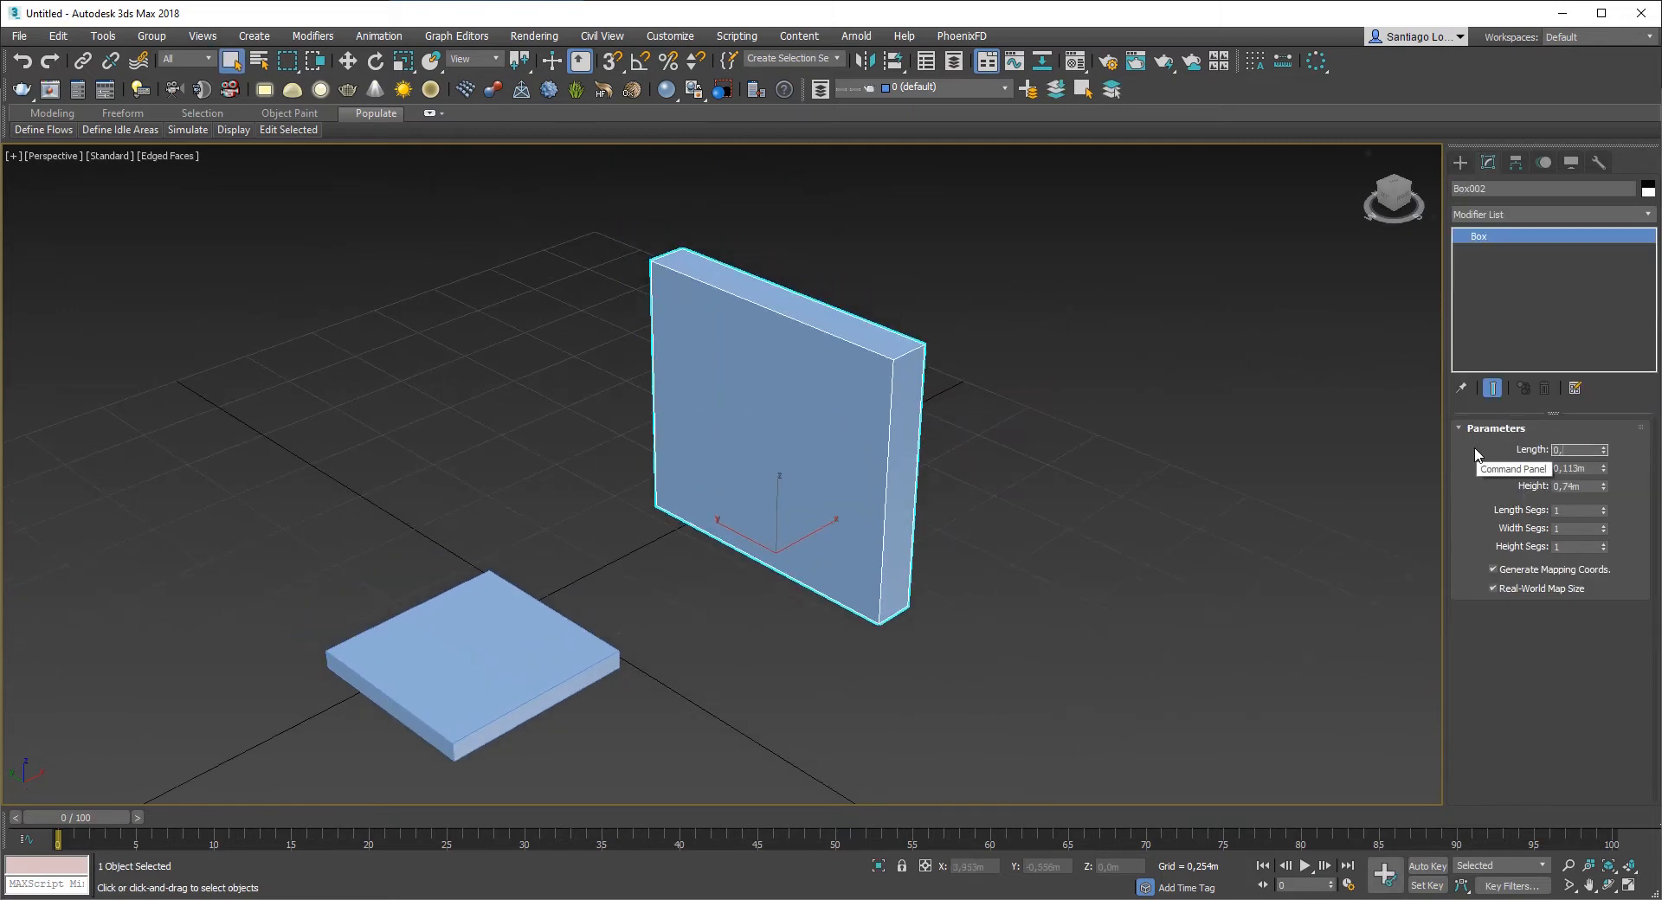
pyautogui.press('Return')
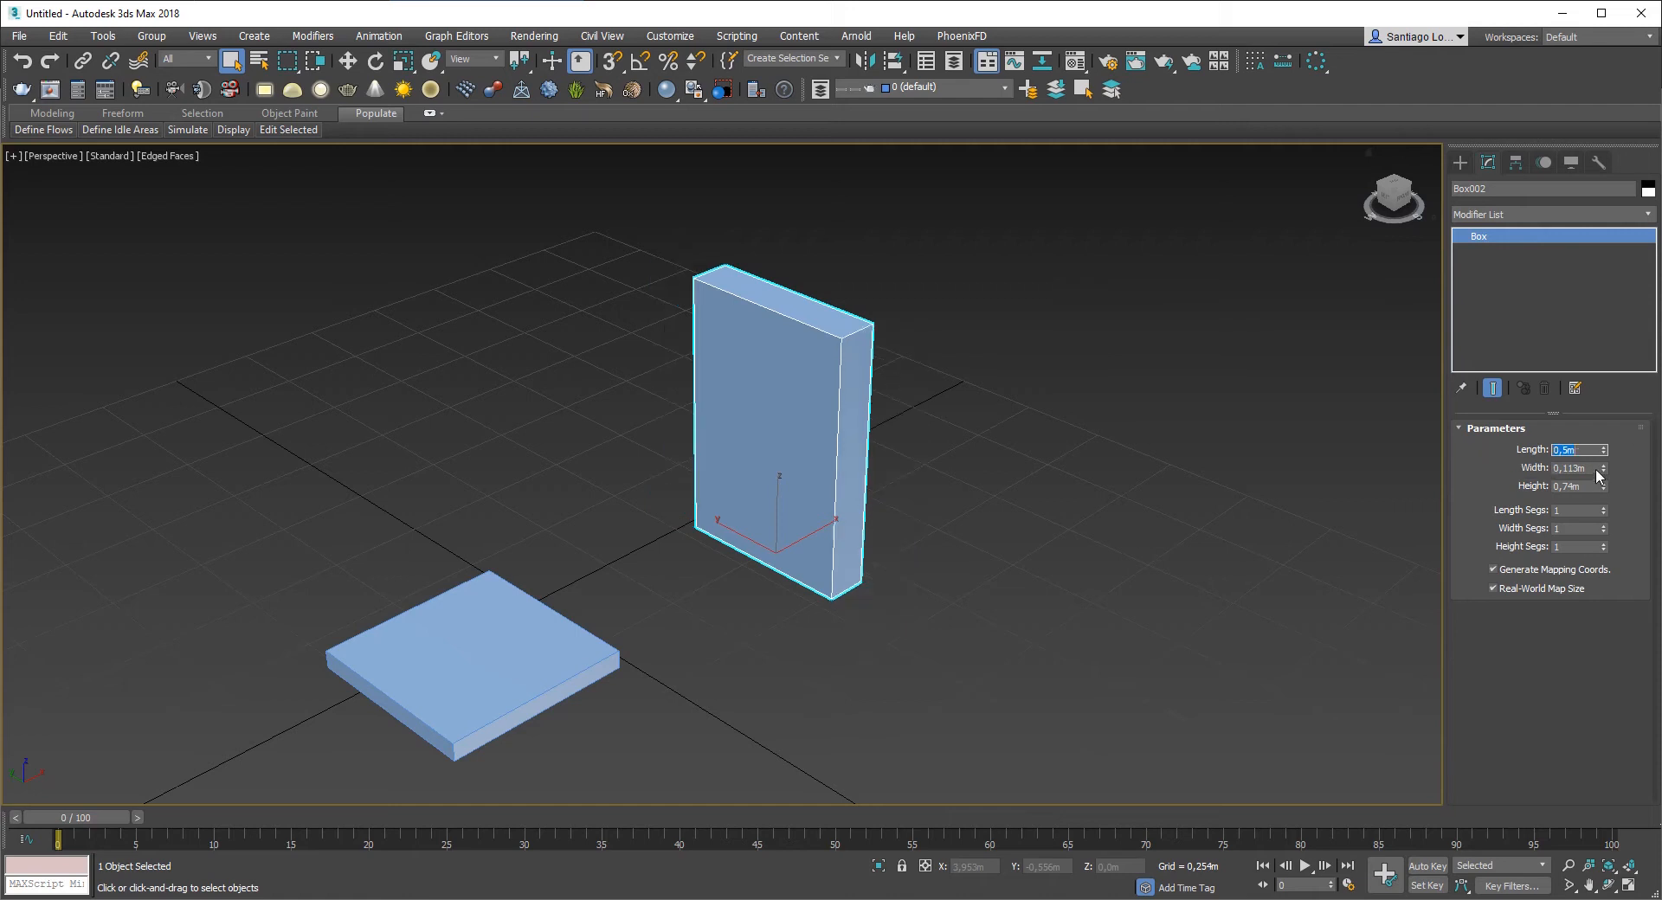
pyautogui.press('Tab')
pyautogui.write('0,05')
pyautogui.press('Return')
pyautogui.press('Tab')
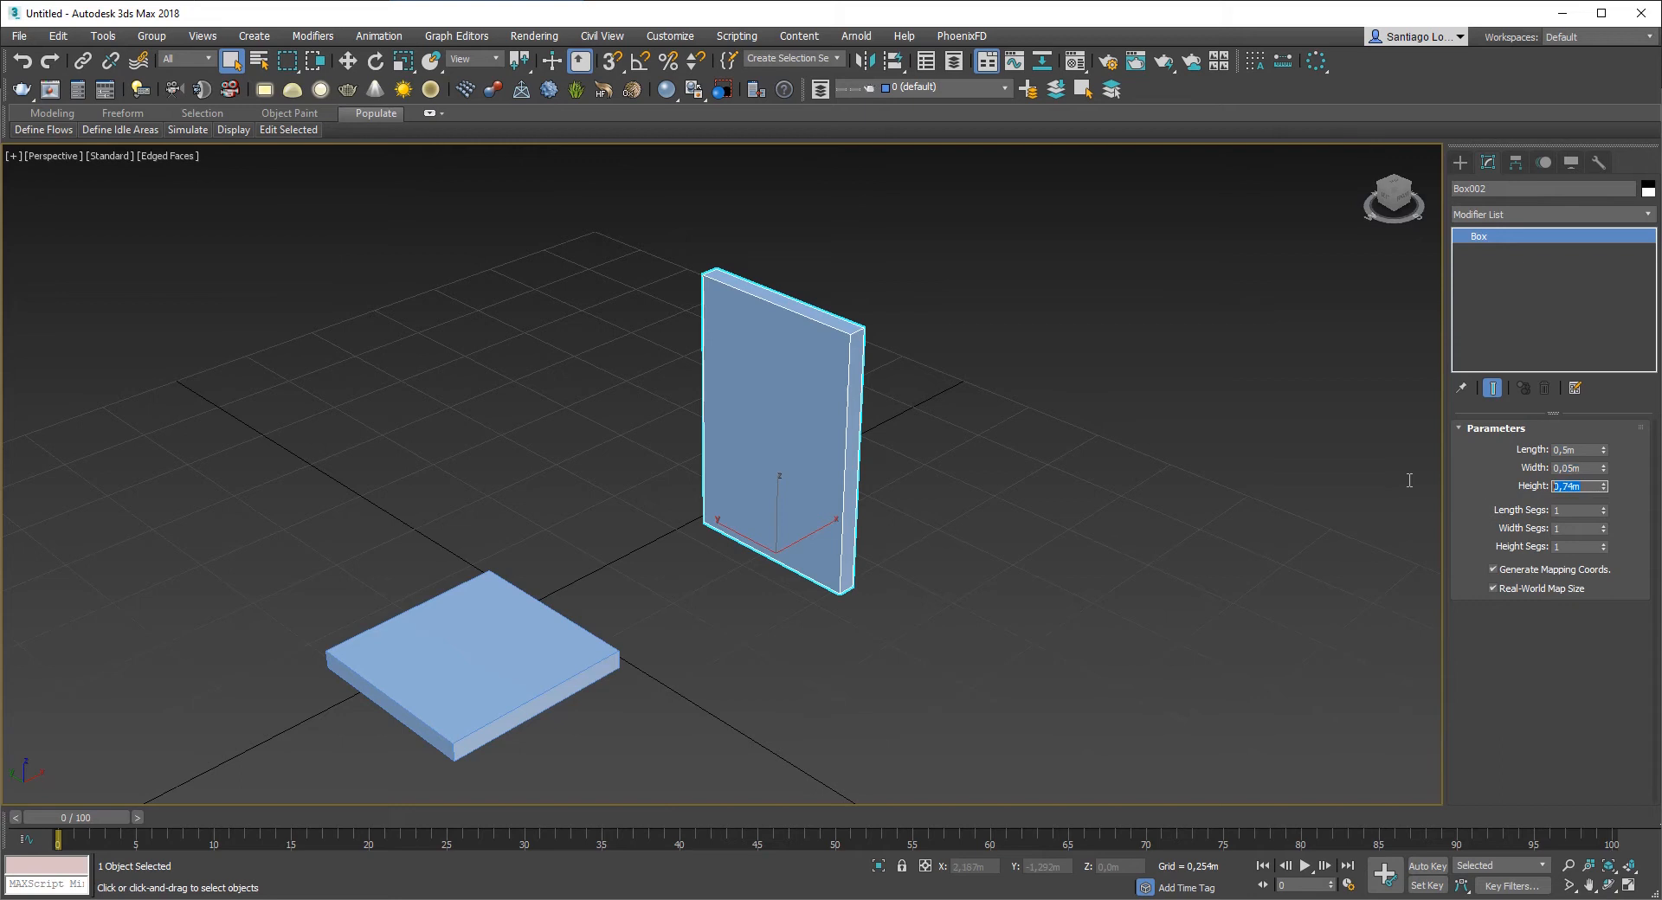
pyautogui.write('0,5')
pyautogui.press('Return')
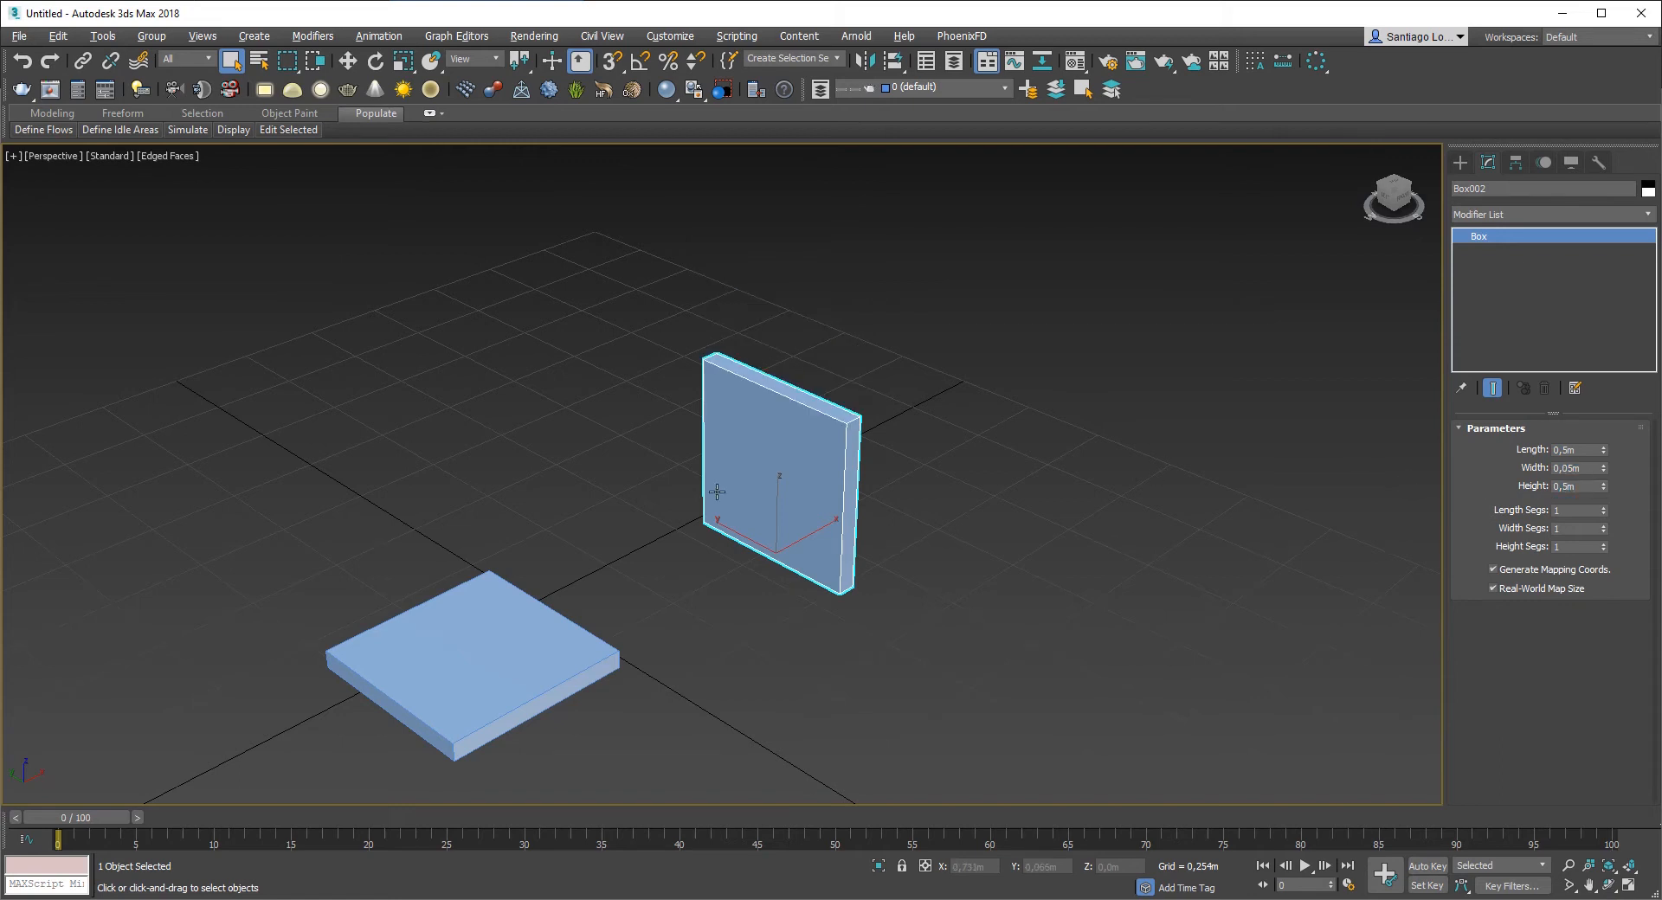
# Step: Create a tall thin box in front of the flat slab, about 0,13 m by 0,062 m and 0,624 m high
pyautogui.keyDown('alt'); pyautogui.moveTo(718, 492); pyautogui.dragTo(827, 480, button='middle'); pyautogui.keyUp('alt')
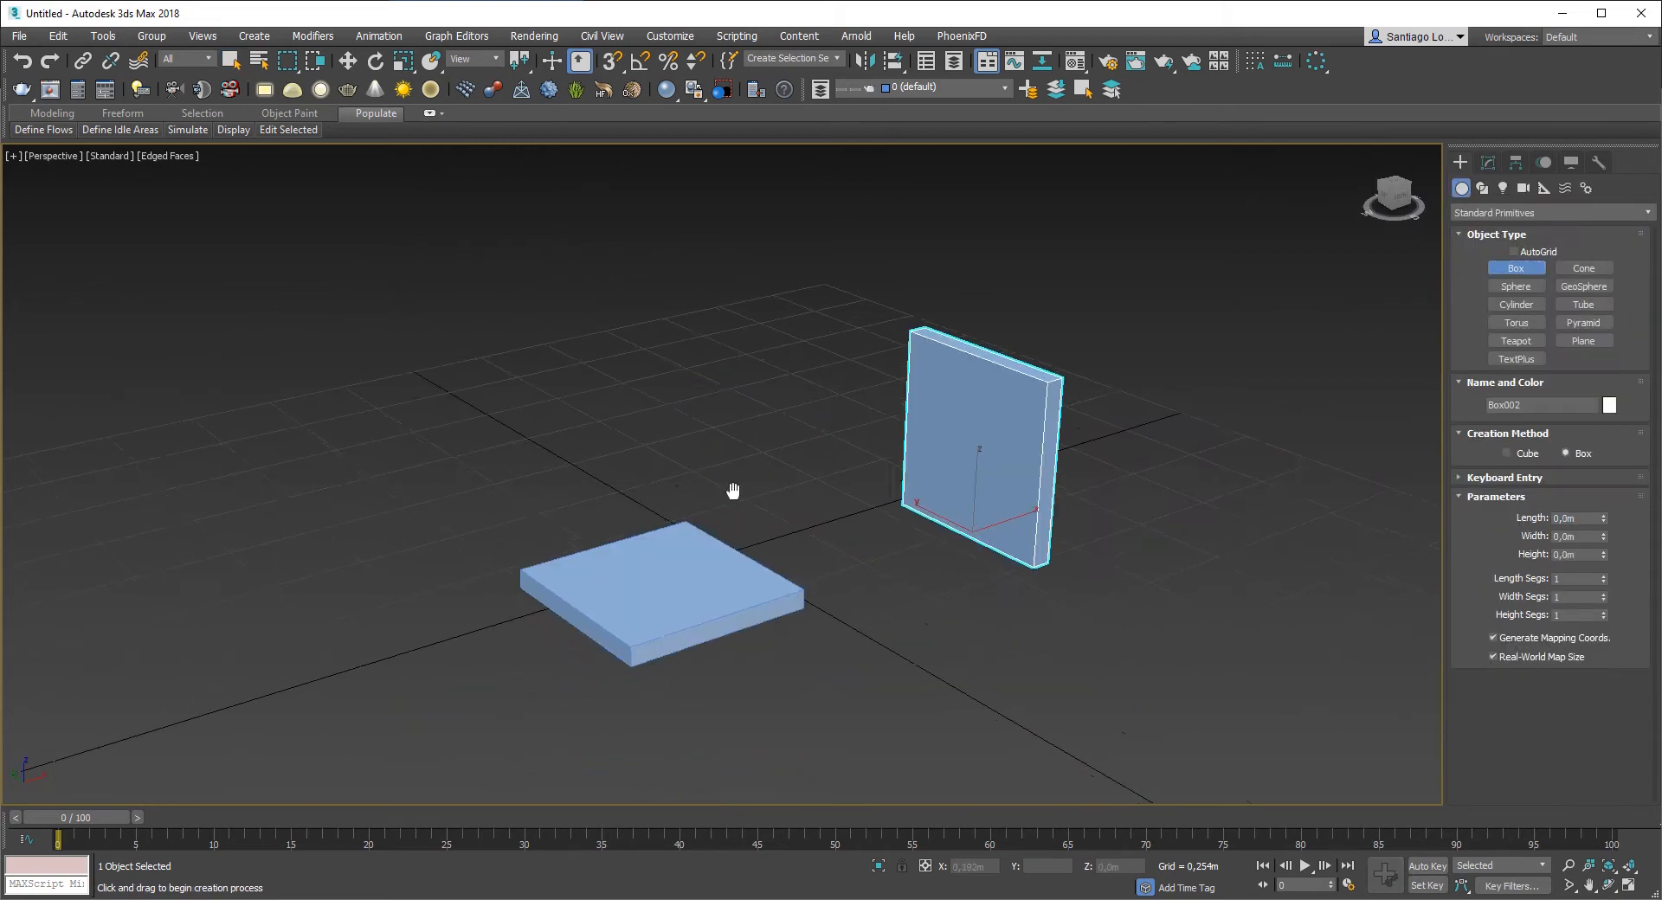
pyautogui.moveTo(734, 493); pyautogui.dragTo(923, 412, button='middle')
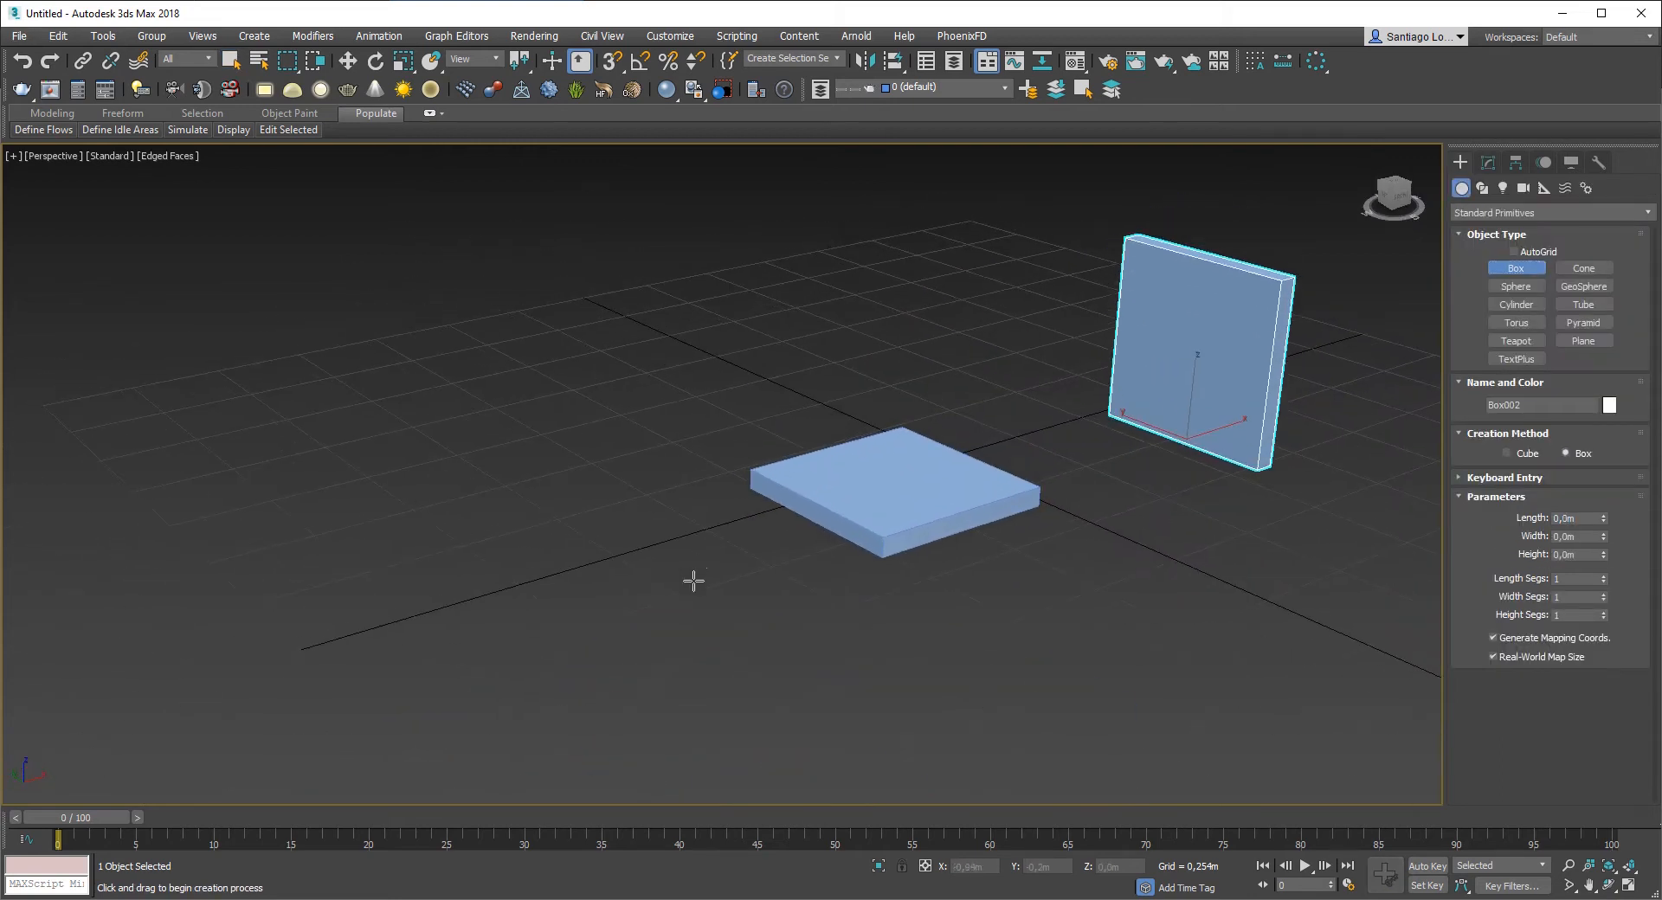
pyautogui.moveTo(696, 572); pyautogui.dragTo(708, 601)
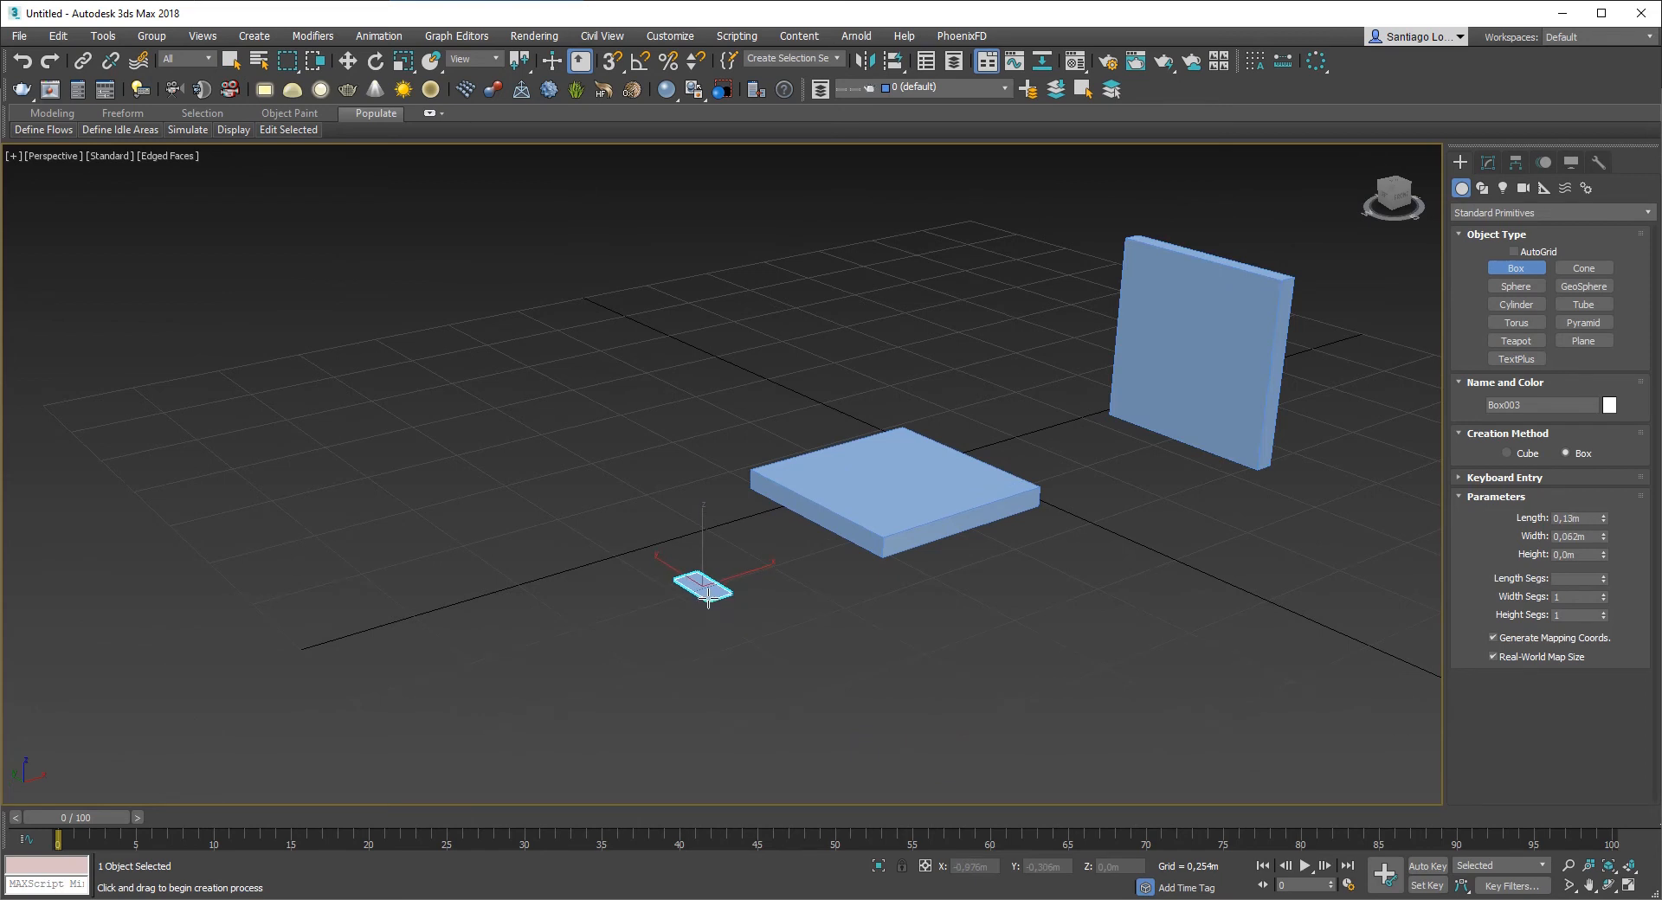
pyautogui.click(729, 320)
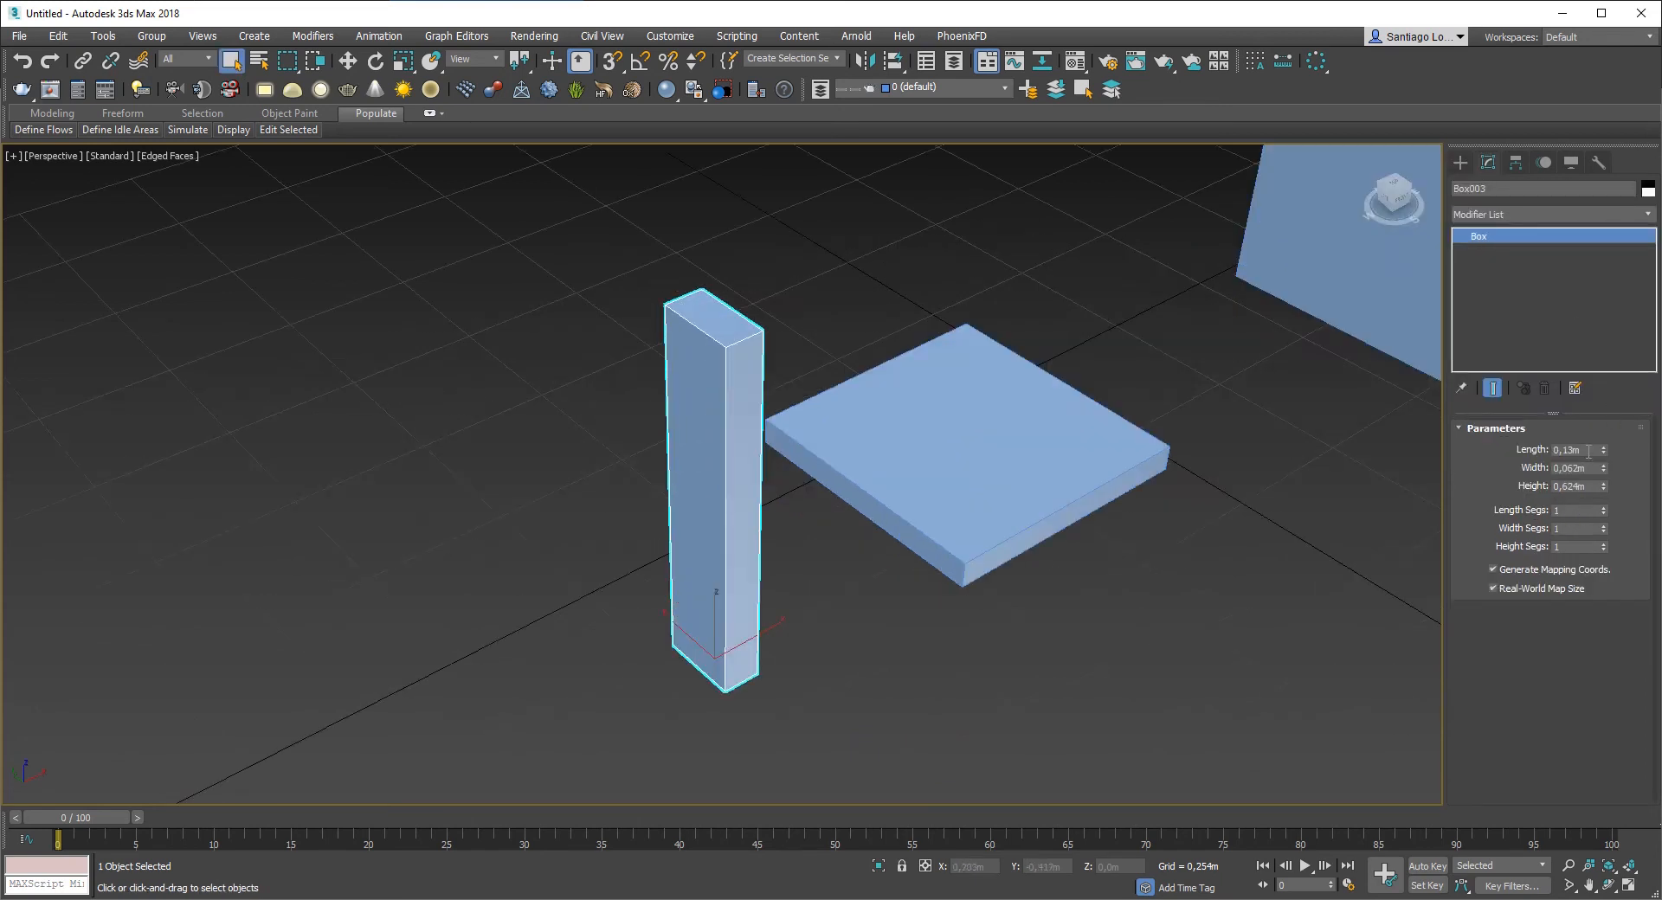
# Step: Set the thin post's length and width to 0,05 m and its height to 0,5 m
pyautogui.doubleClick(1589, 451)
pyautogui.write('0,05')
pyautogui.press('Return')
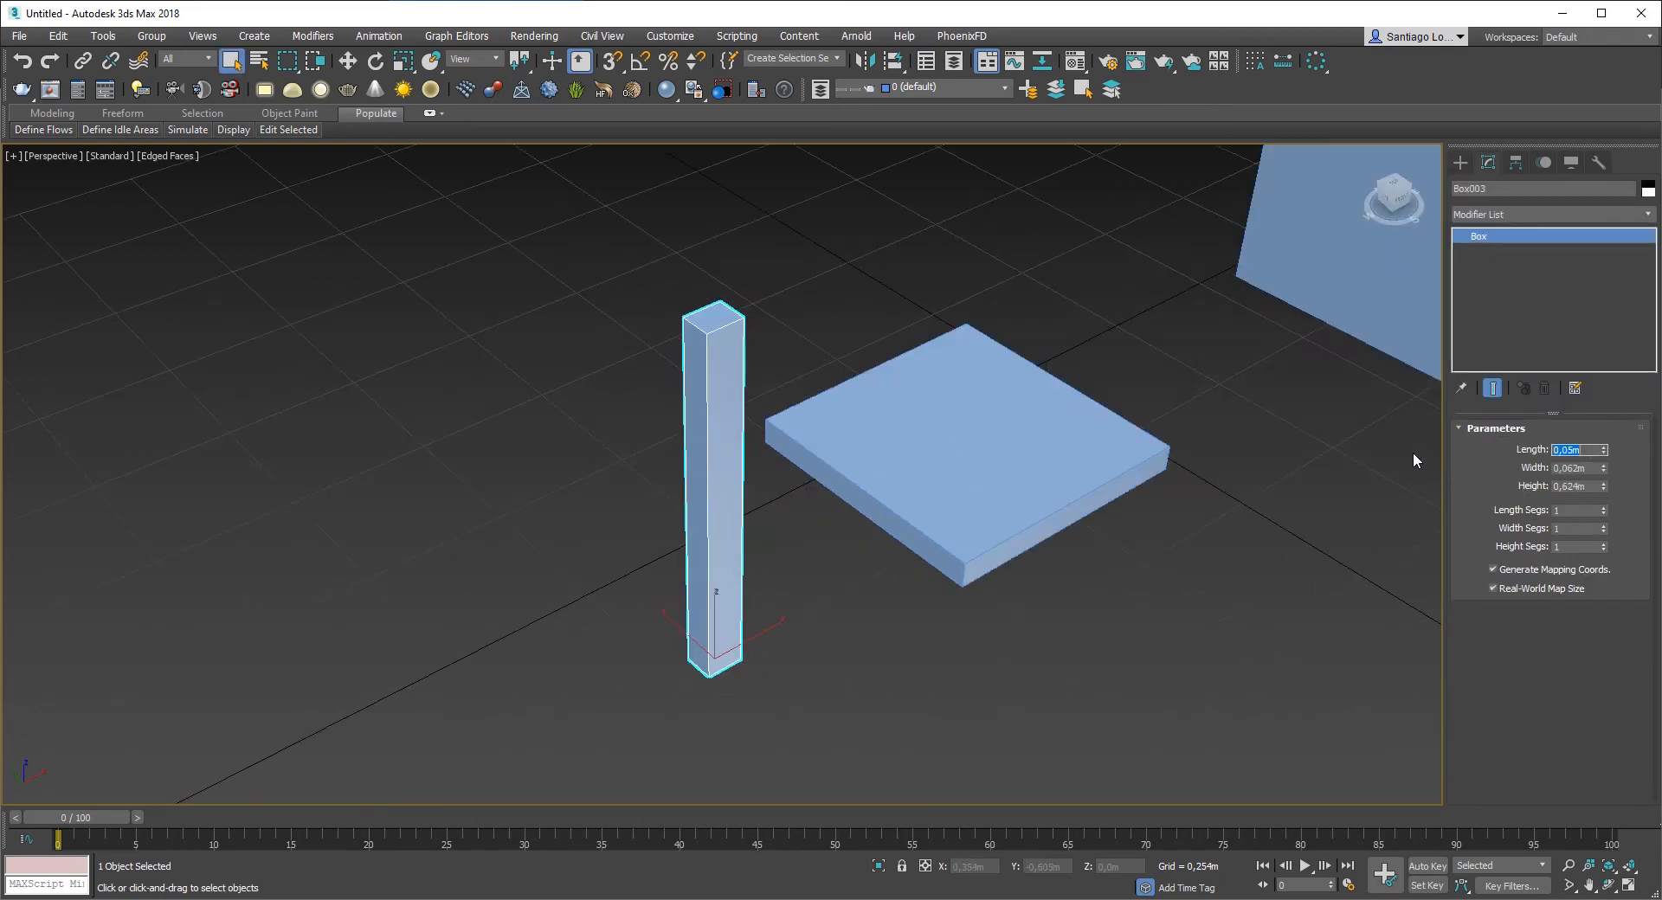
pyautogui.click(1575, 468)
pyautogui.write('0,05')
pyautogui.press('Return')
pyautogui.click(1587, 486)
pyautogui.write('0,5')
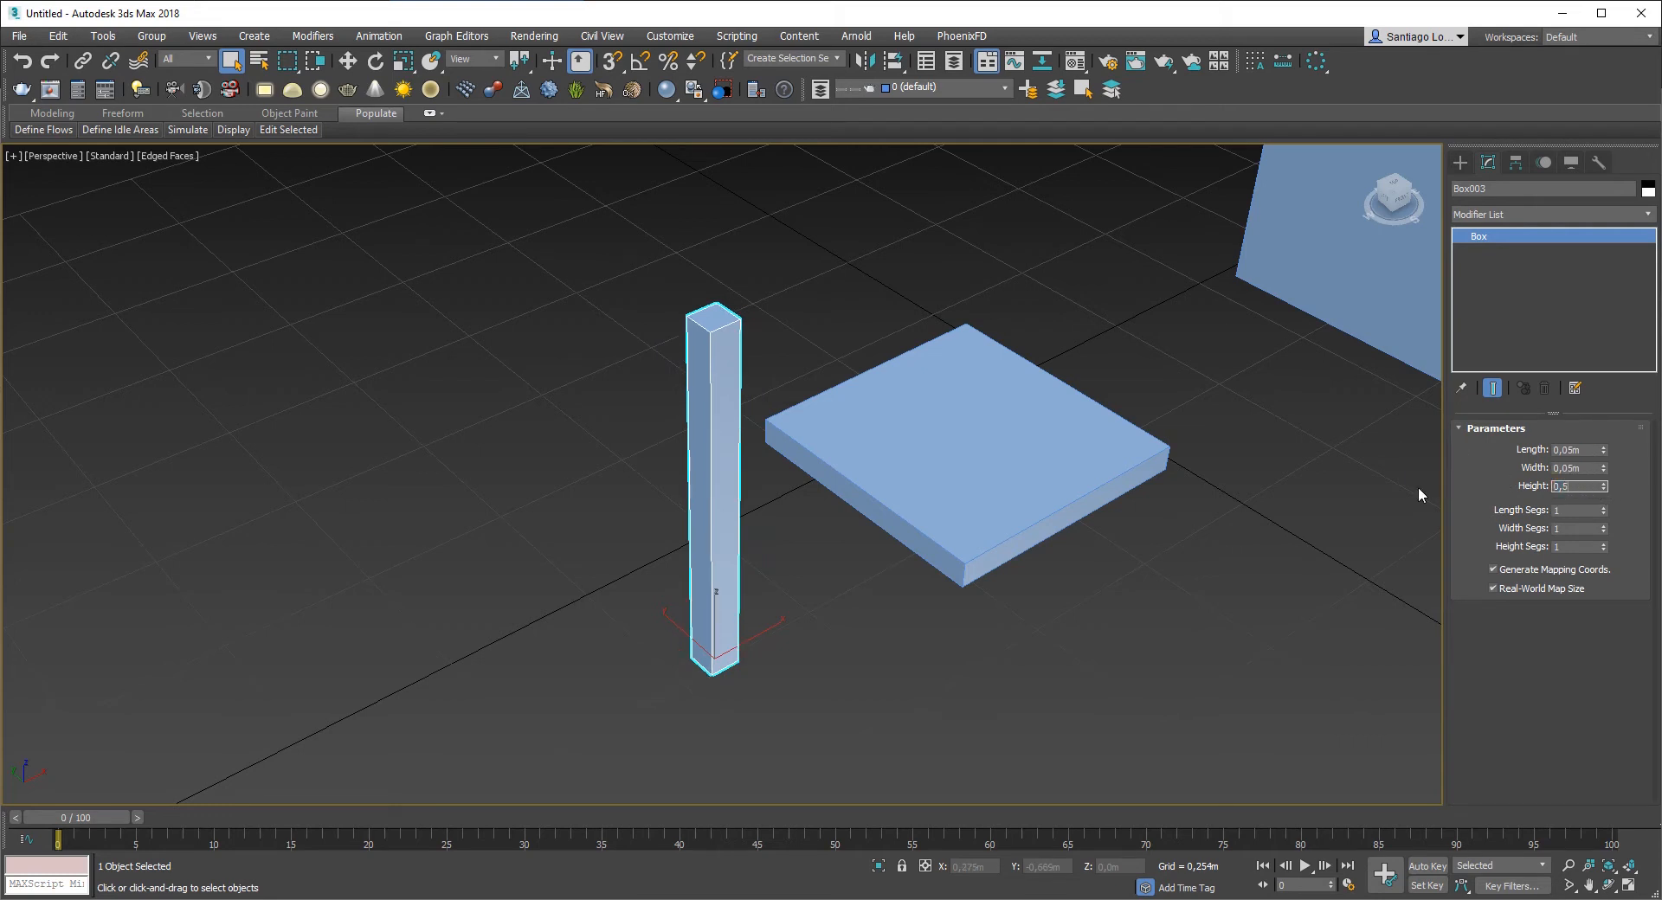
pyautogui.press('Return')
pyautogui.click(994, 578)
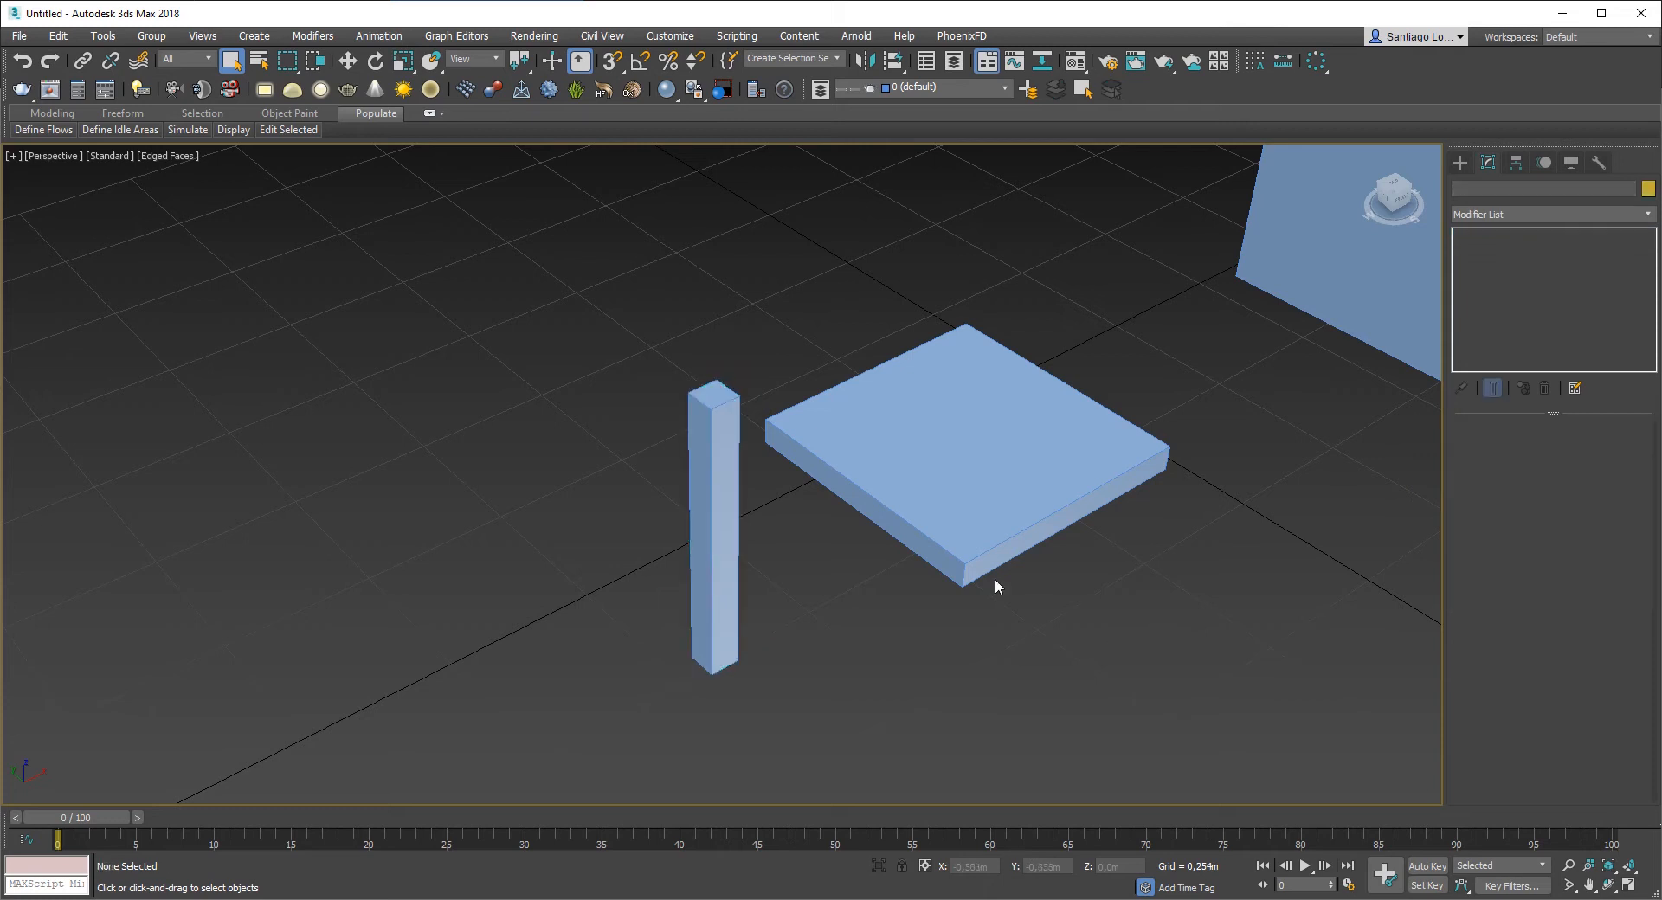
# Step: Clone the post along the Y axis as three evenly spaced instances to make a row of four legs
pyautogui.scroll(-5, 995, 578)
pyautogui.click(880, 582)
pyautogui.keyDown('alt'); pyautogui.moveTo(880, 582); pyautogui.dragTo(863, 530, button='middle'); pyautogui.keyUp('alt')
pyautogui.scroll(4, 850, 655)
pyautogui.click(847, 629)
pyautogui.press('w')
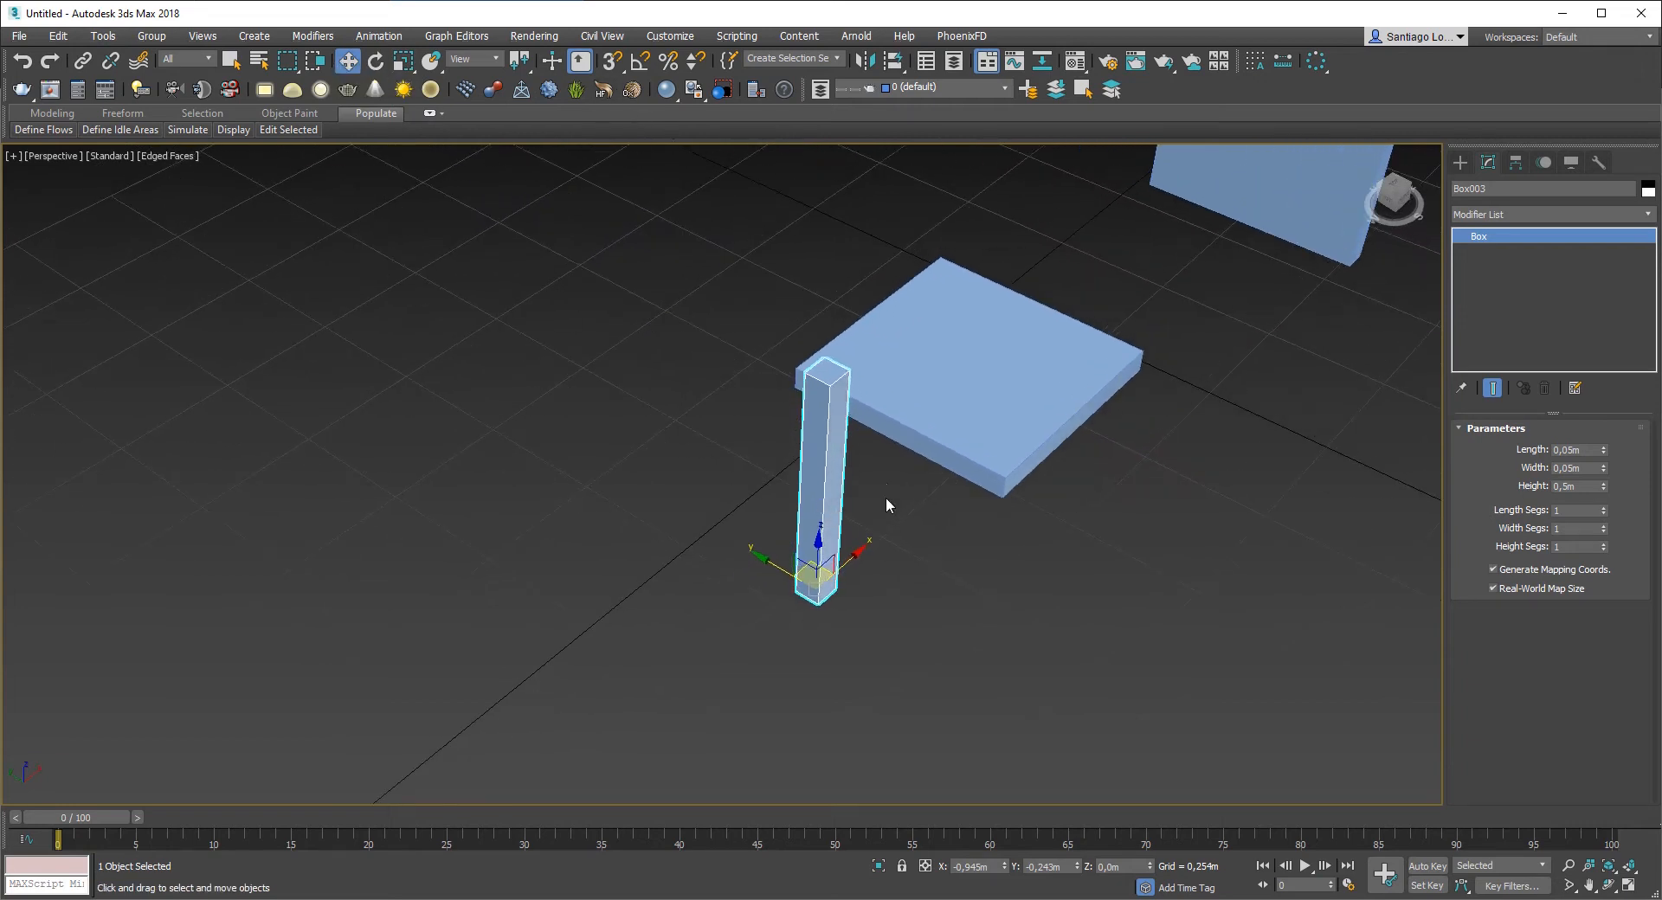
pyautogui.keyDown('alt'); pyautogui.moveTo(887, 502); pyautogui.dragTo(976, 519, button='middle'); pyautogui.keyUp('alt')
pyautogui.scroll(3, 952, 532)
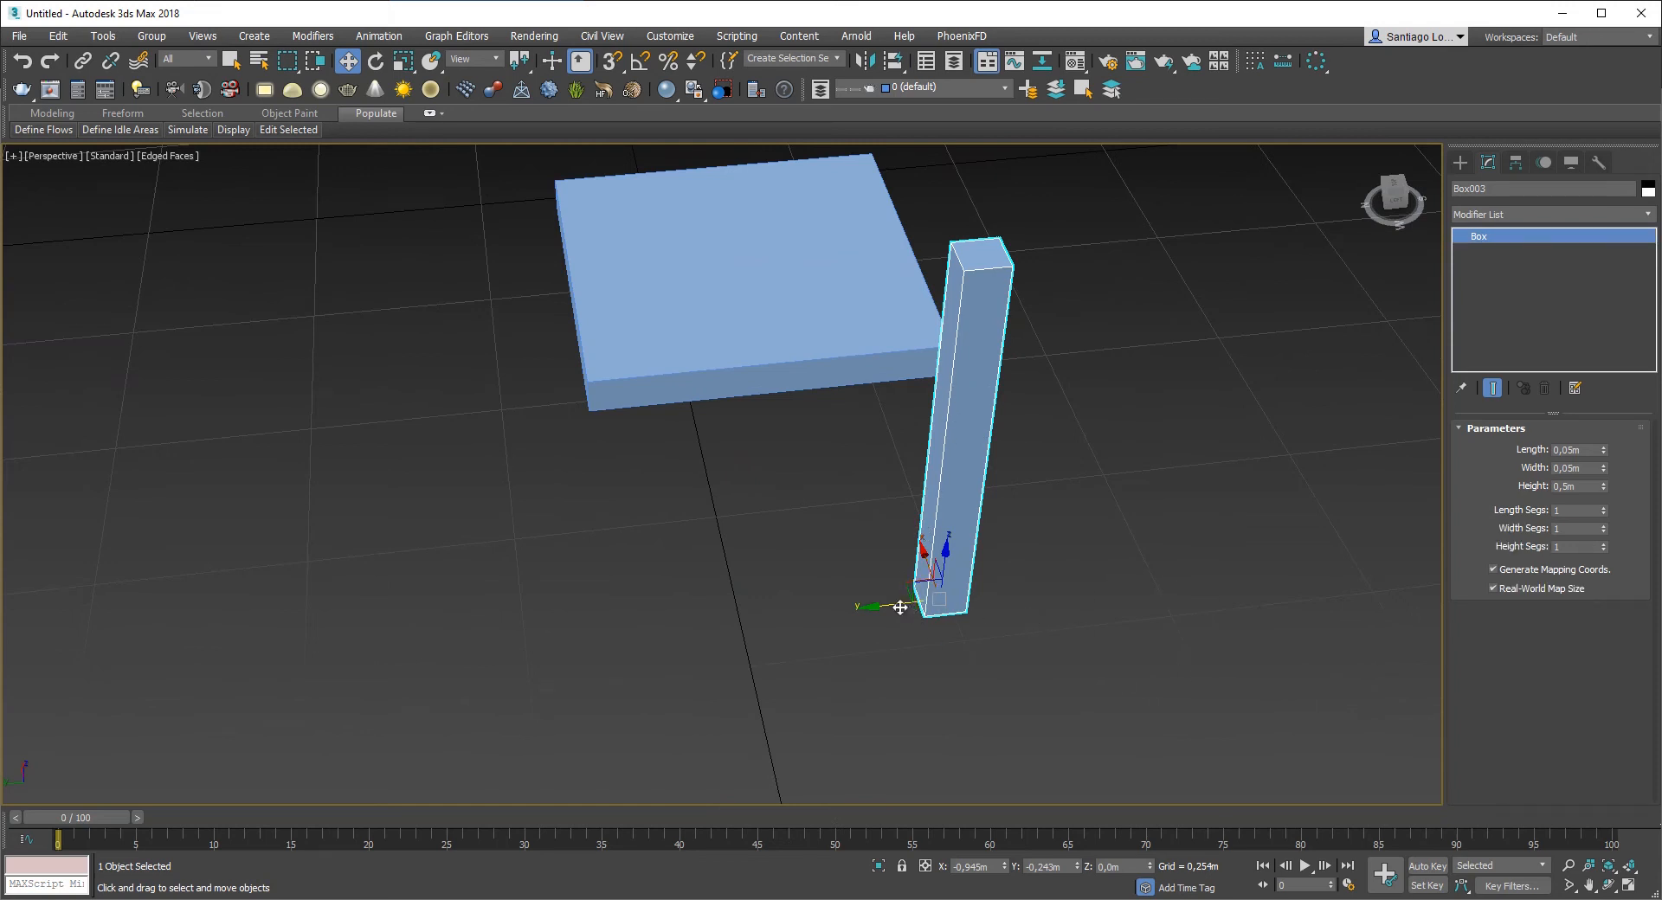
pyautogui.keyDown('shift'); pyautogui.moveTo(894, 605); pyautogui.dragTo(769, 611); pyautogui.keyUp('shift')
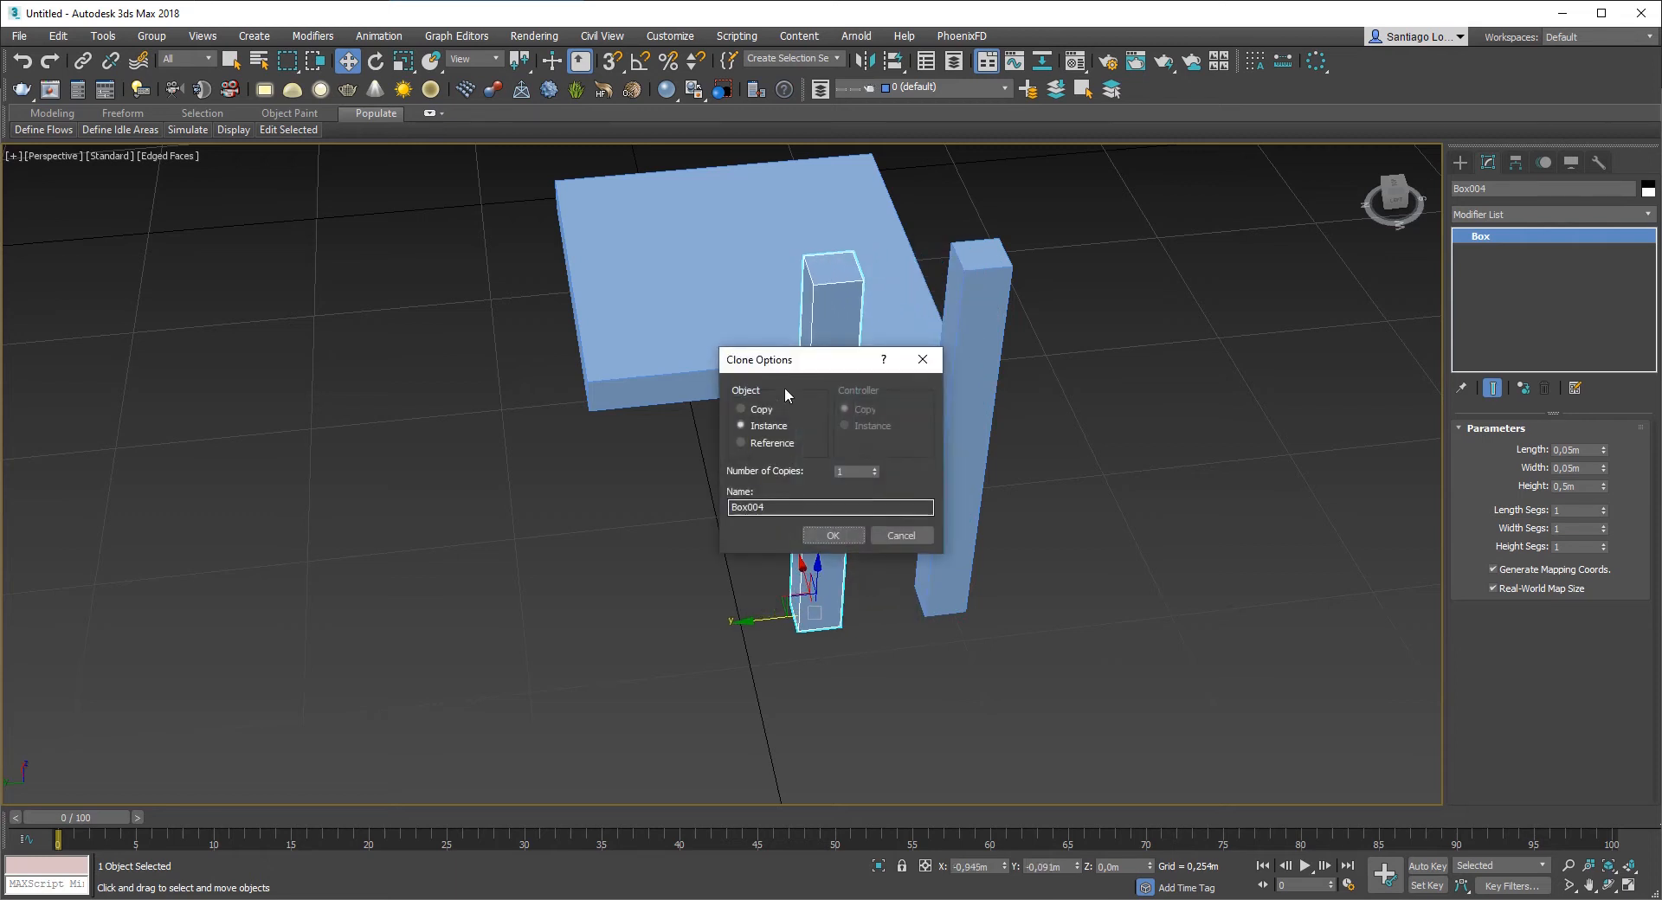
pyautogui.moveTo(804, 364); pyautogui.dragTo(1139, 347)
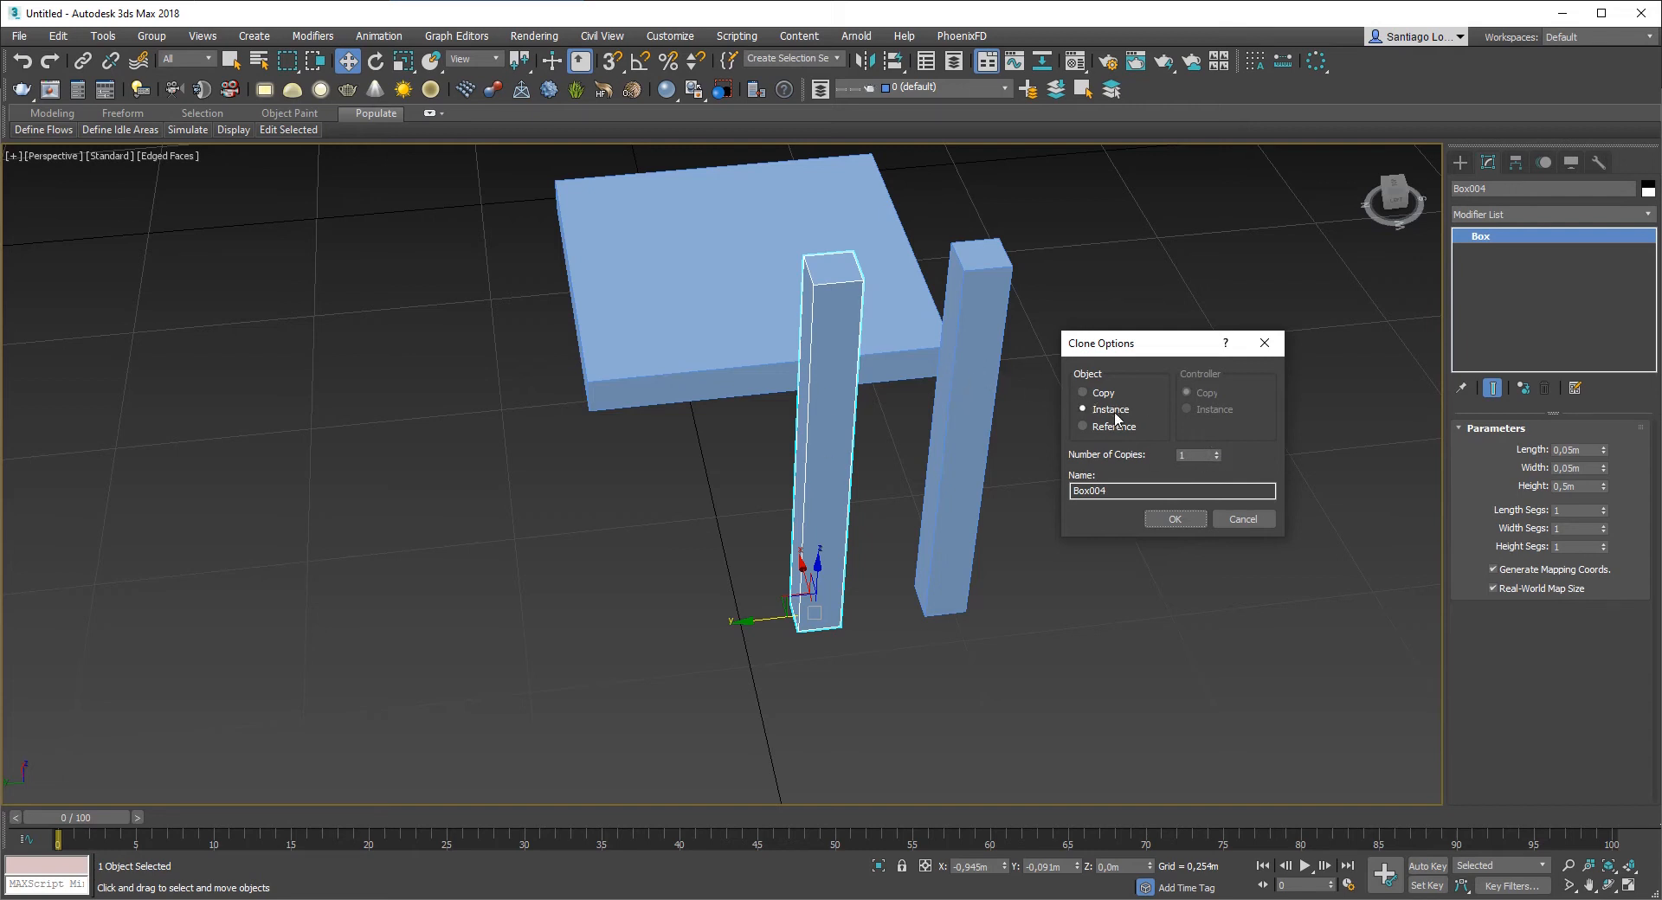
pyautogui.click(1216, 453)
pyautogui.click(1182, 519)
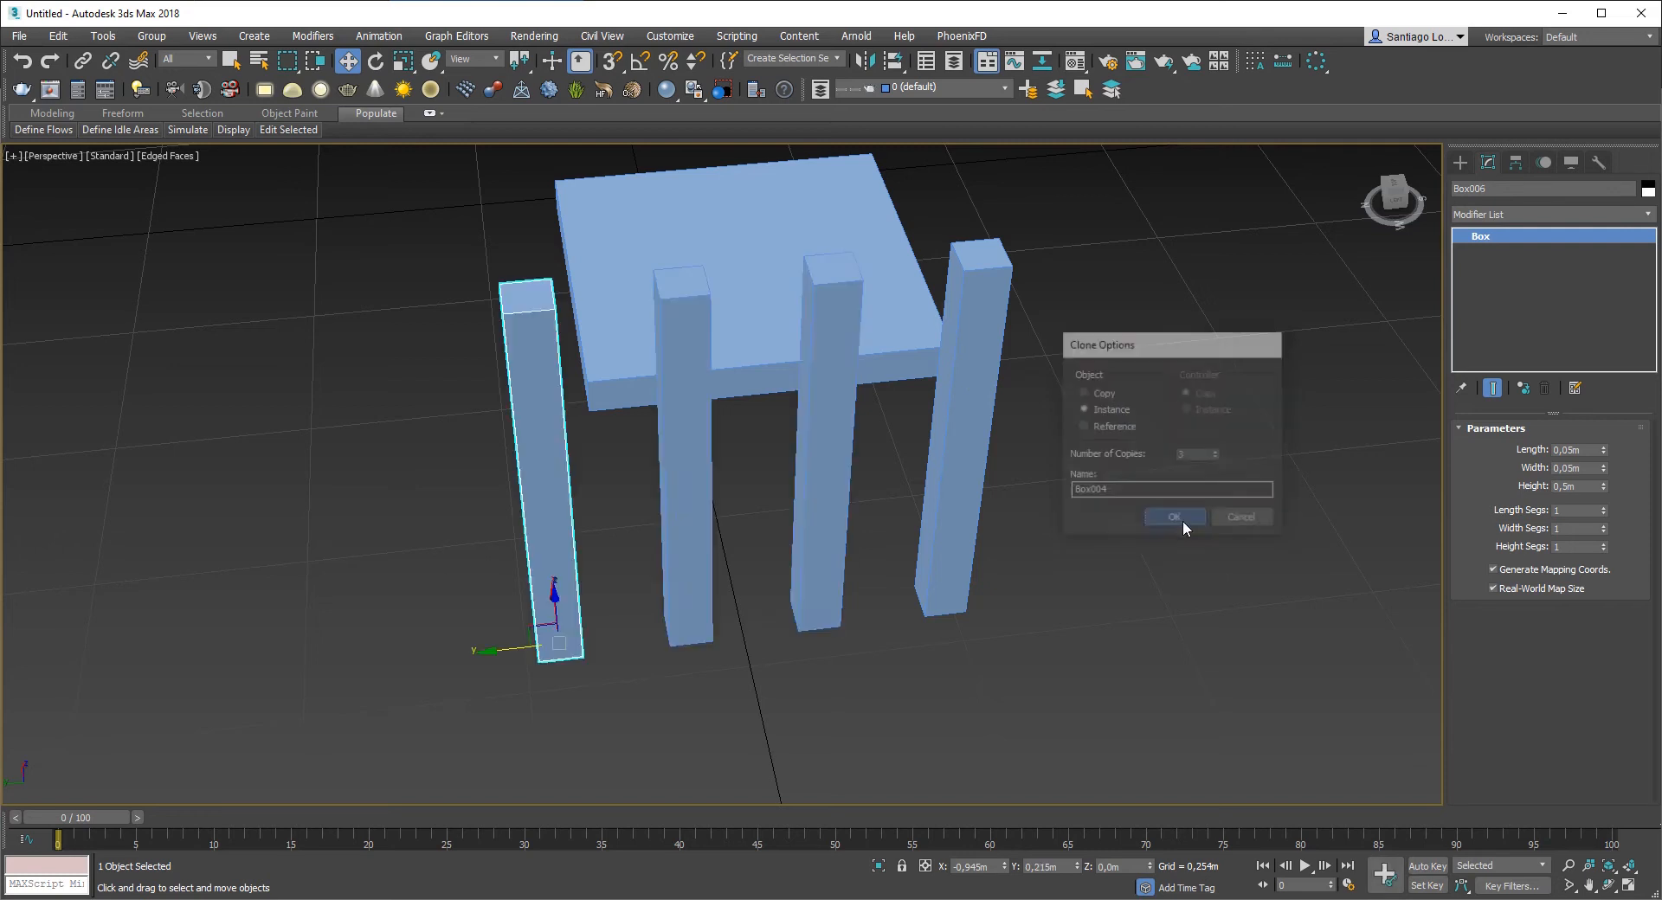
pyautogui.click(1108, 544)
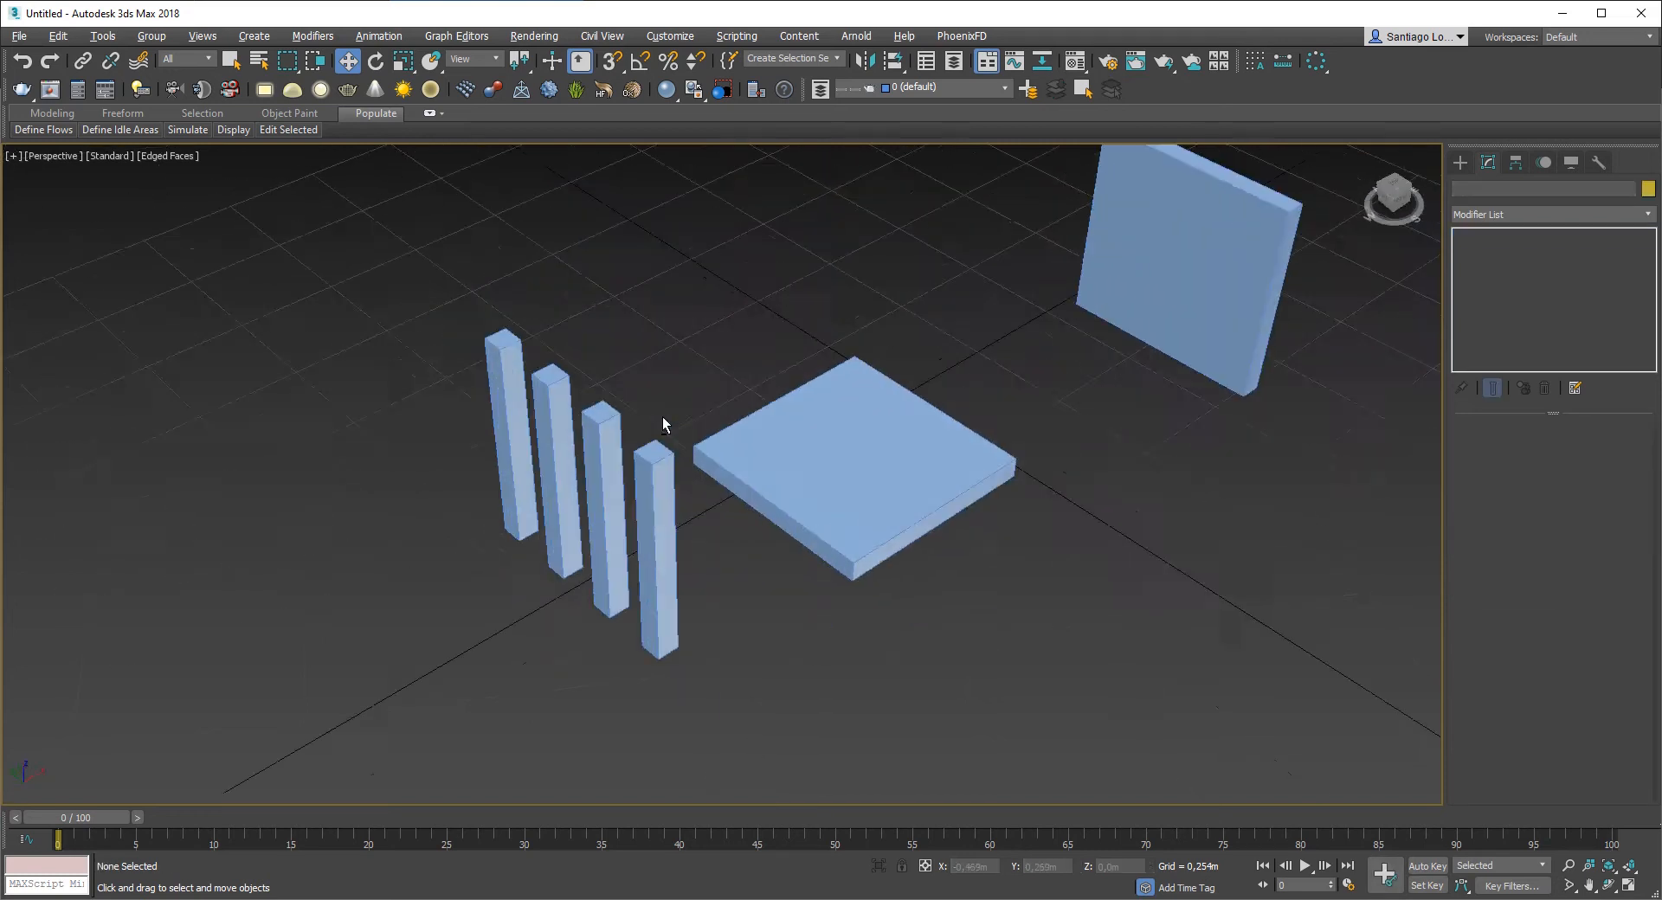
# Step: Move the original end leg about 1,04 m along the X axis, into the gap between the flat slab and upright panel
pyautogui.keyDown('alt'); pyautogui.moveTo(662, 424); pyautogui.dragTo(760, 468, button='middle'); pyautogui.keyUp('alt')
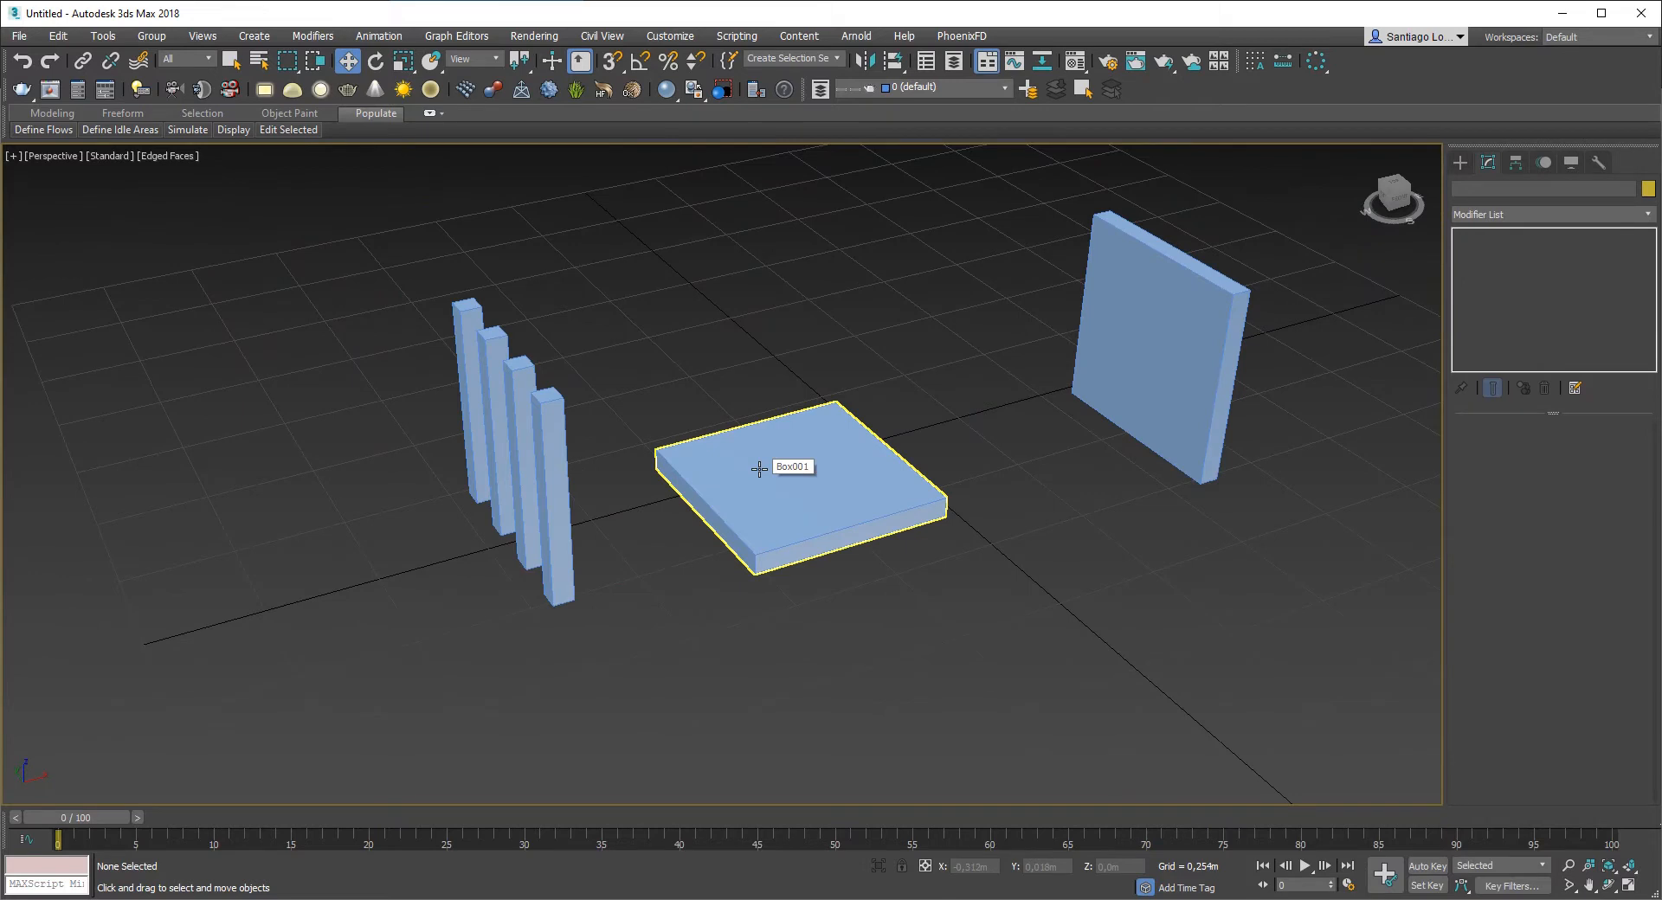
pyautogui.click(758, 469)
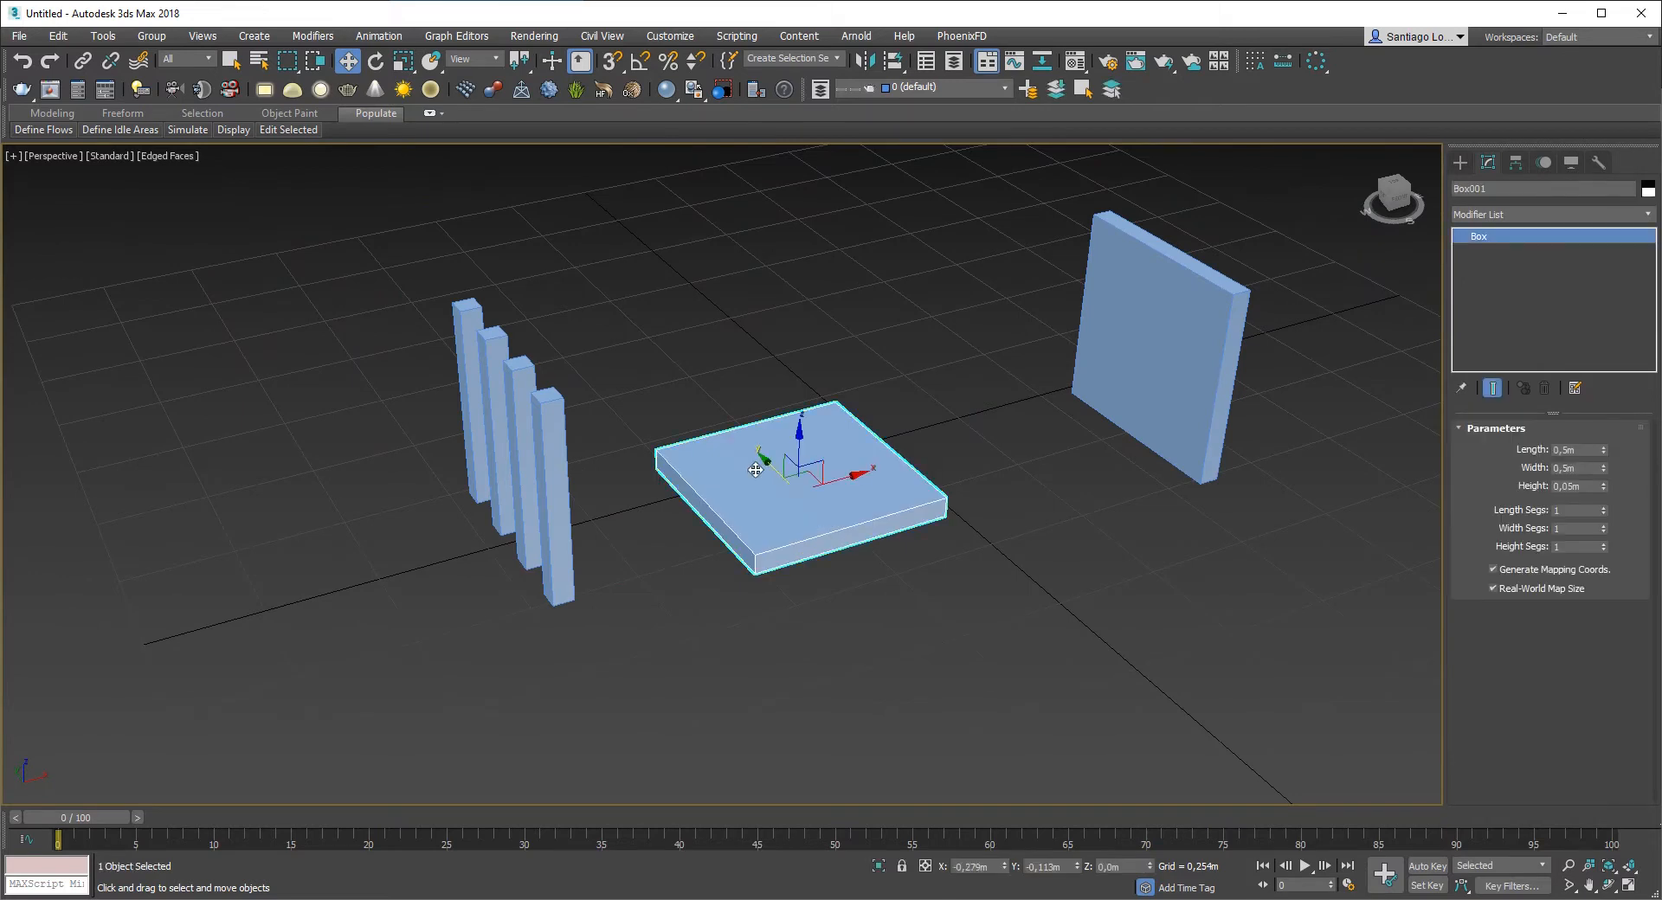
pyautogui.moveTo(759, 463)
pyautogui.keyDown('alt'); pyautogui.mouseDown(button='middle')
pyautogui.moveTo(757, 447)
pyautogui.moveTo(784, 464)
pyautogui.mouseUp(button='middle'); pyautogui.keyUp('alt')
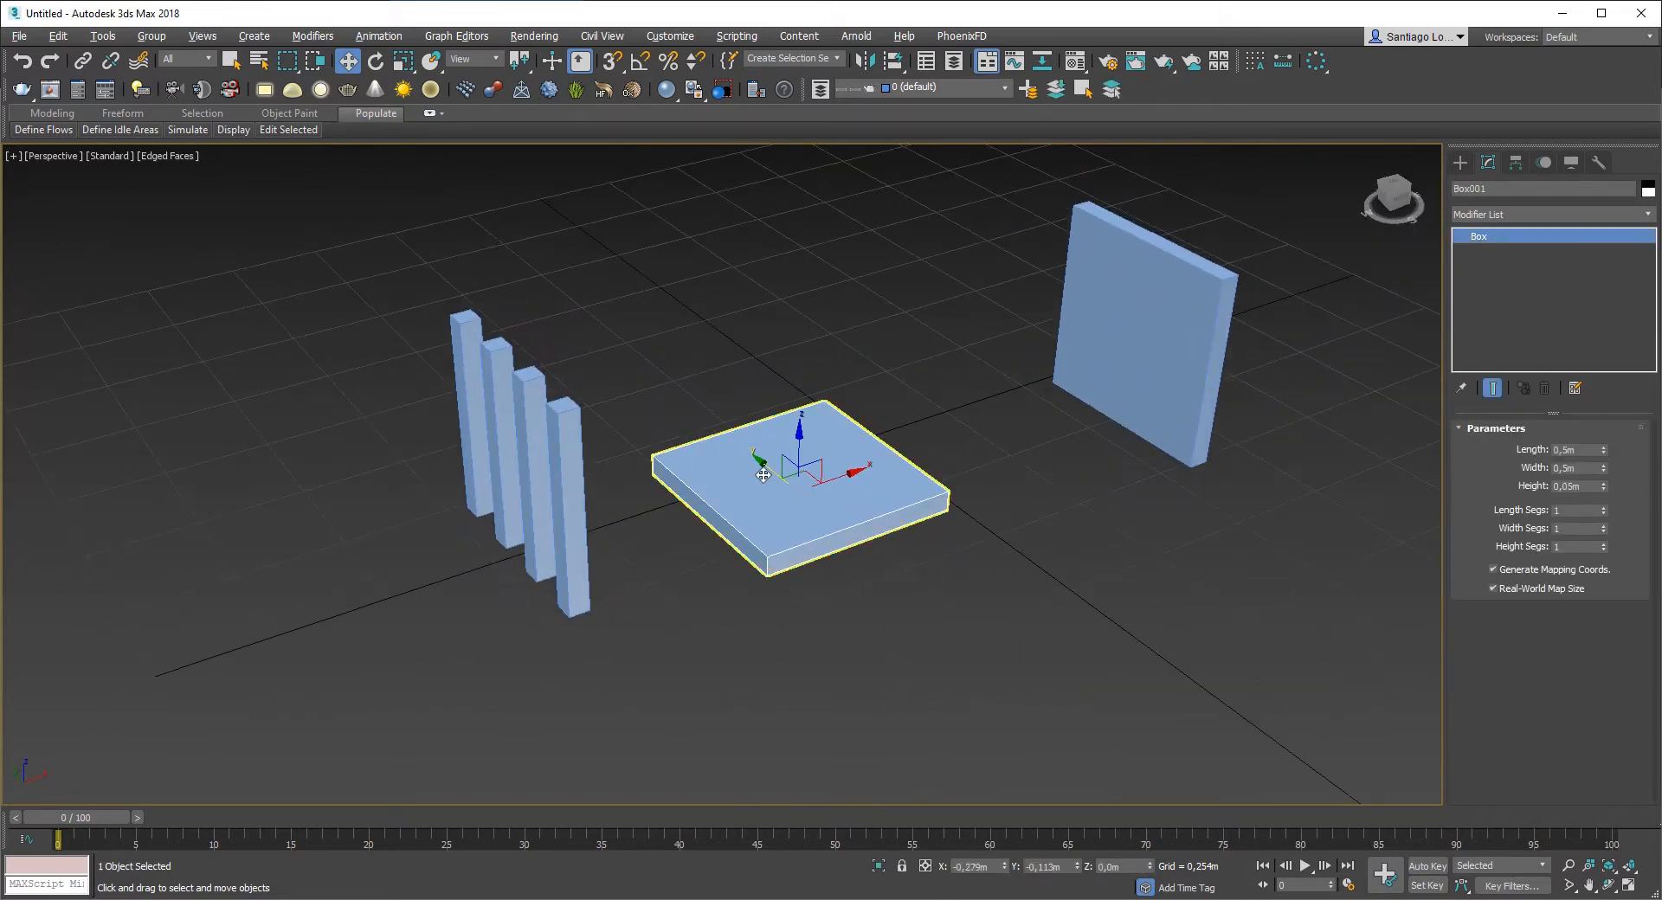
pyautogui.scroll(3, 800, 472)
pyautogui.click(396, 392)
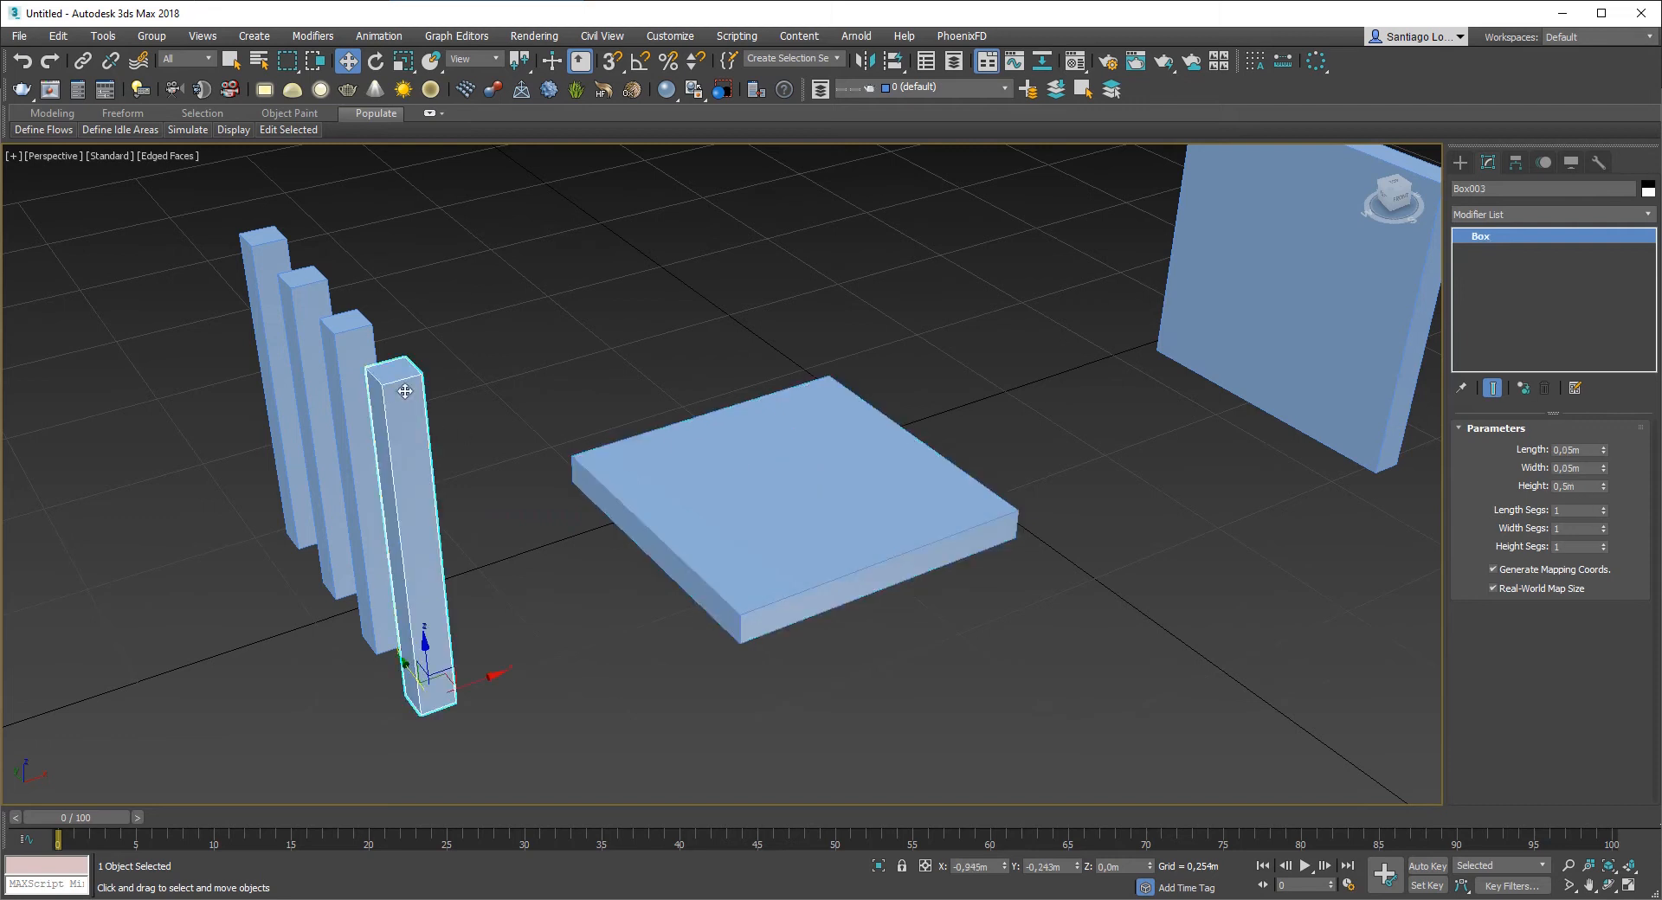
pyautogui.moveTo(481, 679); pyautogui.dragTo(1073, 482)
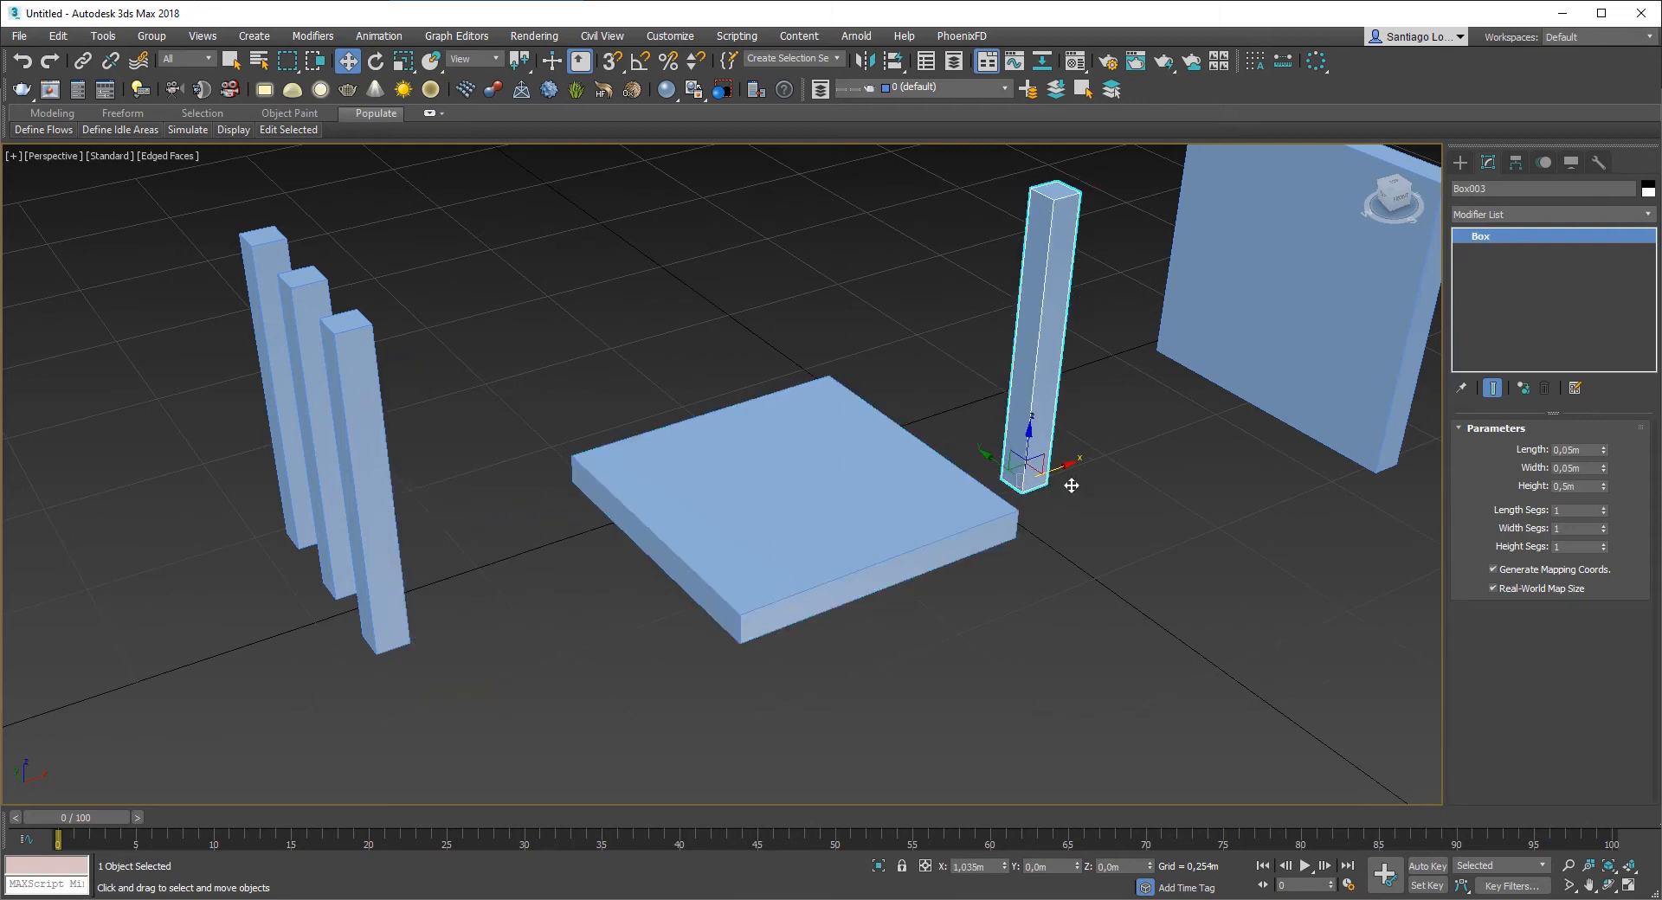
# Step: Select the flat slab, turn on 3D snapping and use Vertex as the only snap type
pyautogui.keyDown('alt'); pyautogui.moveTo(1072, 482); pyautogui.dragTo(895, 522, button='middle'); pyautogui.keyUp('alt')
pyautogui.click(894, 522)
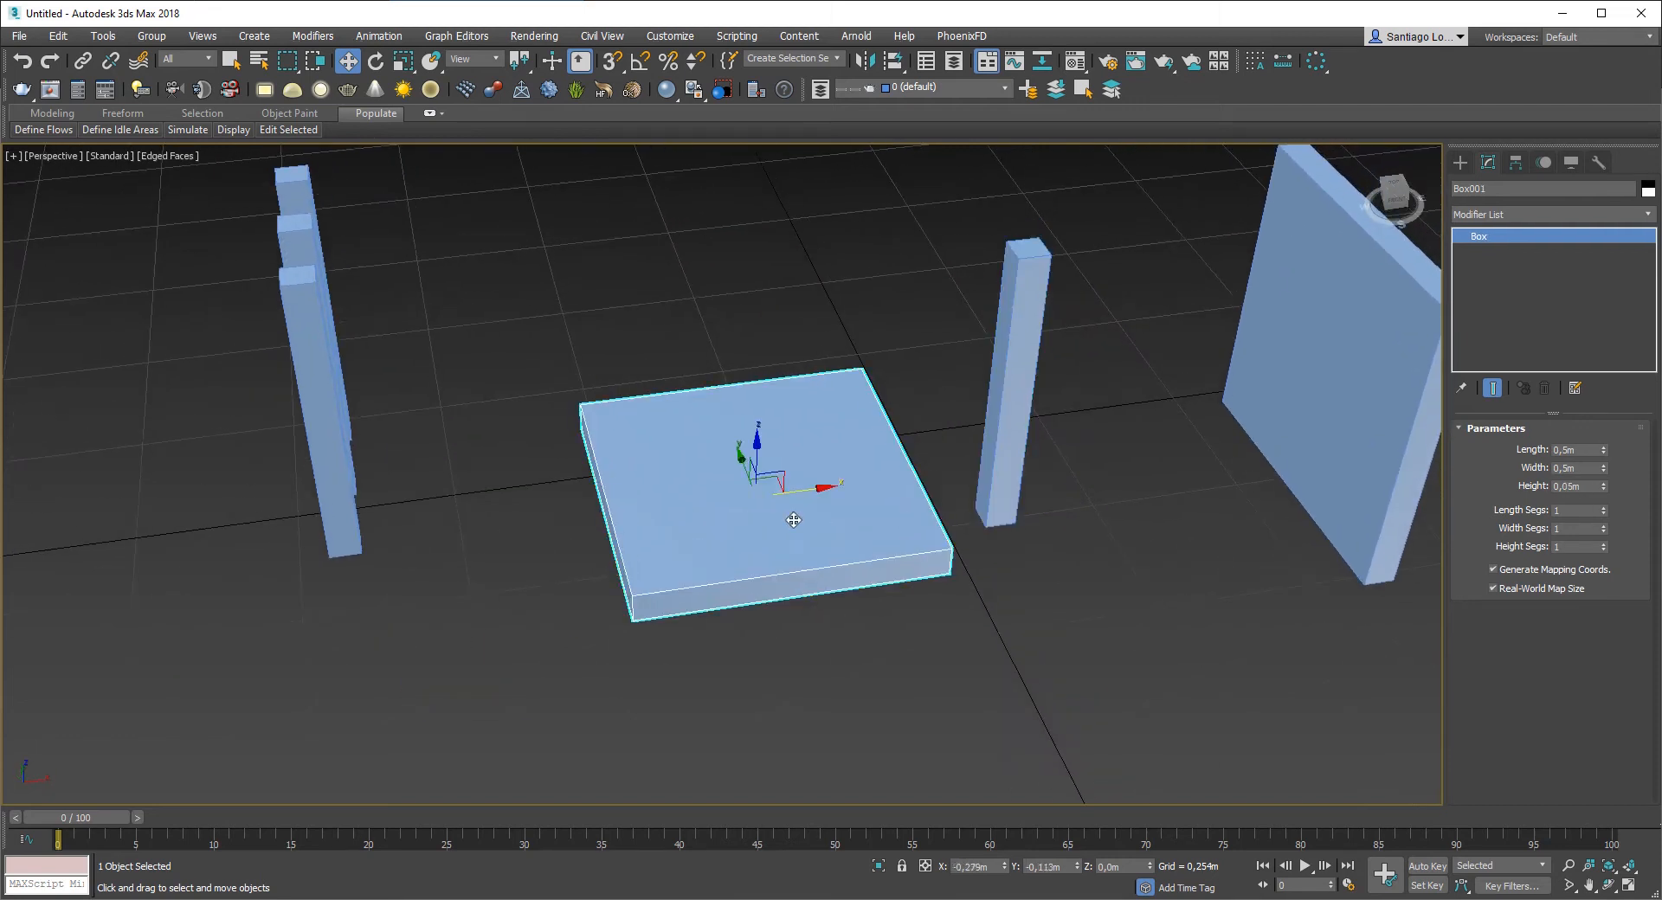
pyautogui.click(609, 69)
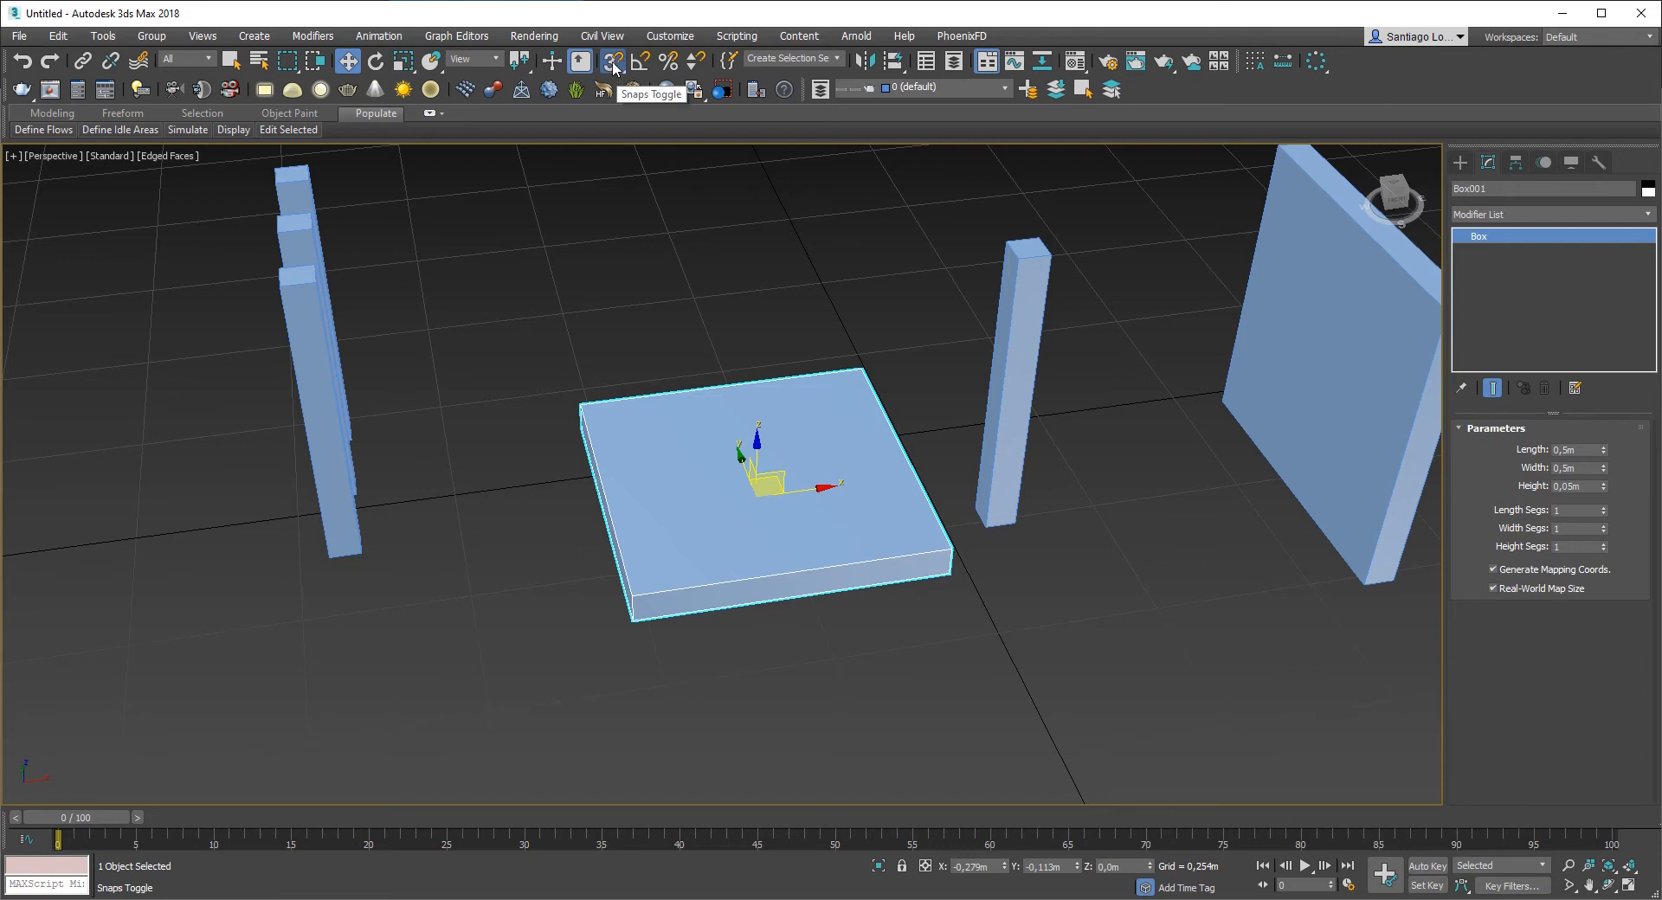
pyautogui.rightClick(612, 67)
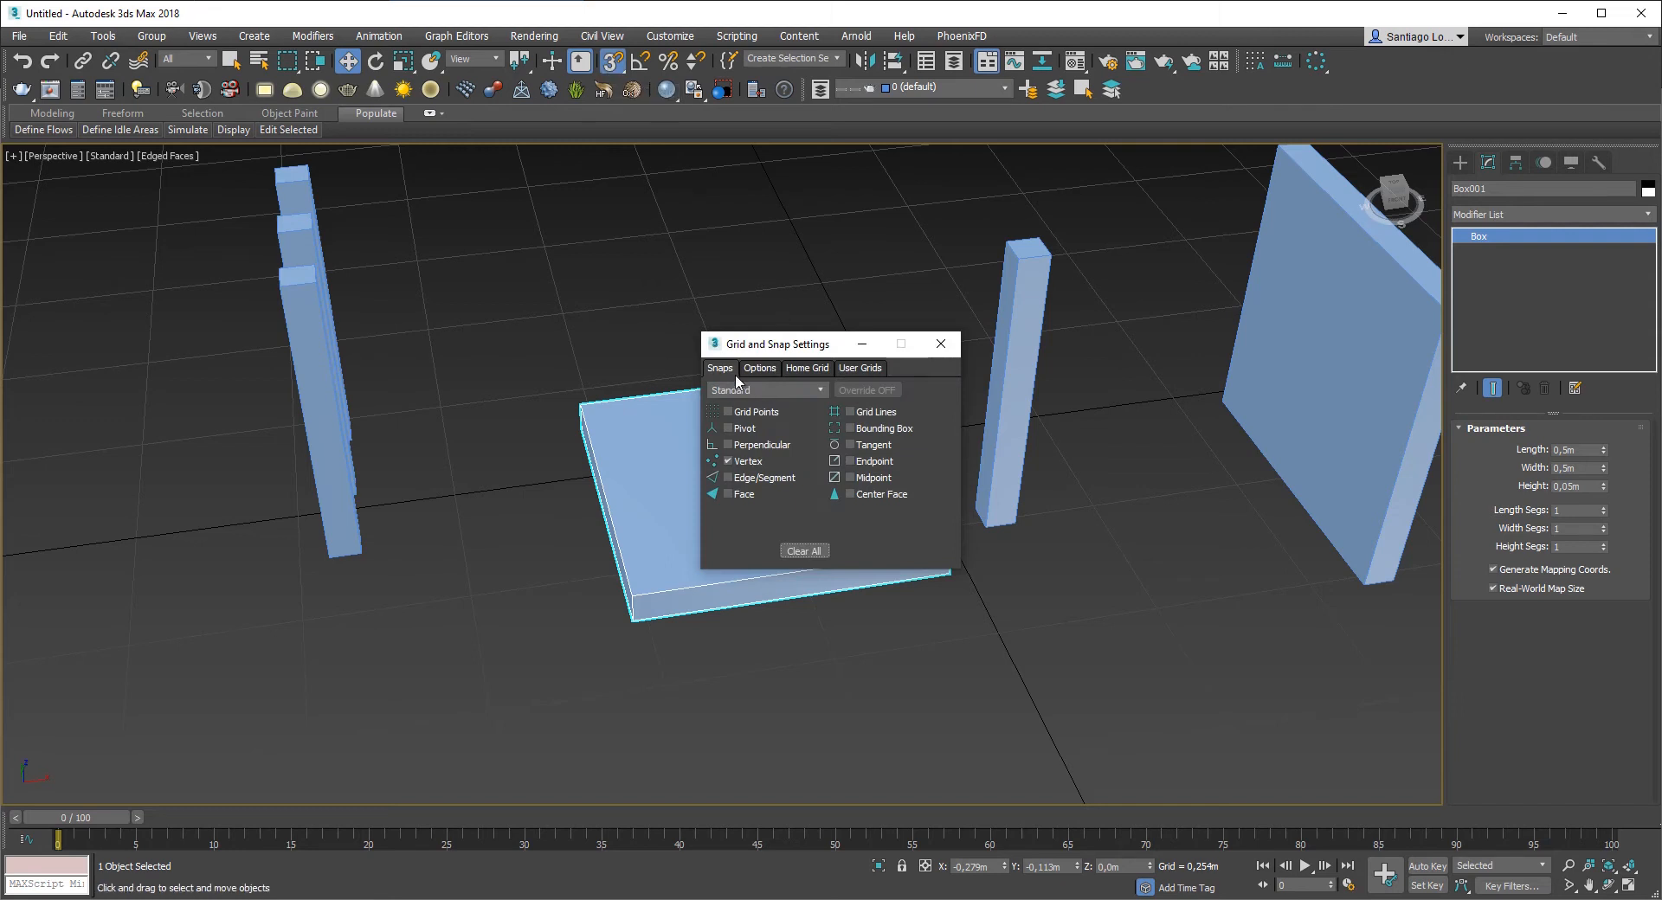
pyautogui.moveTo(773, 344); pyautogui.dragTo(769, 291)
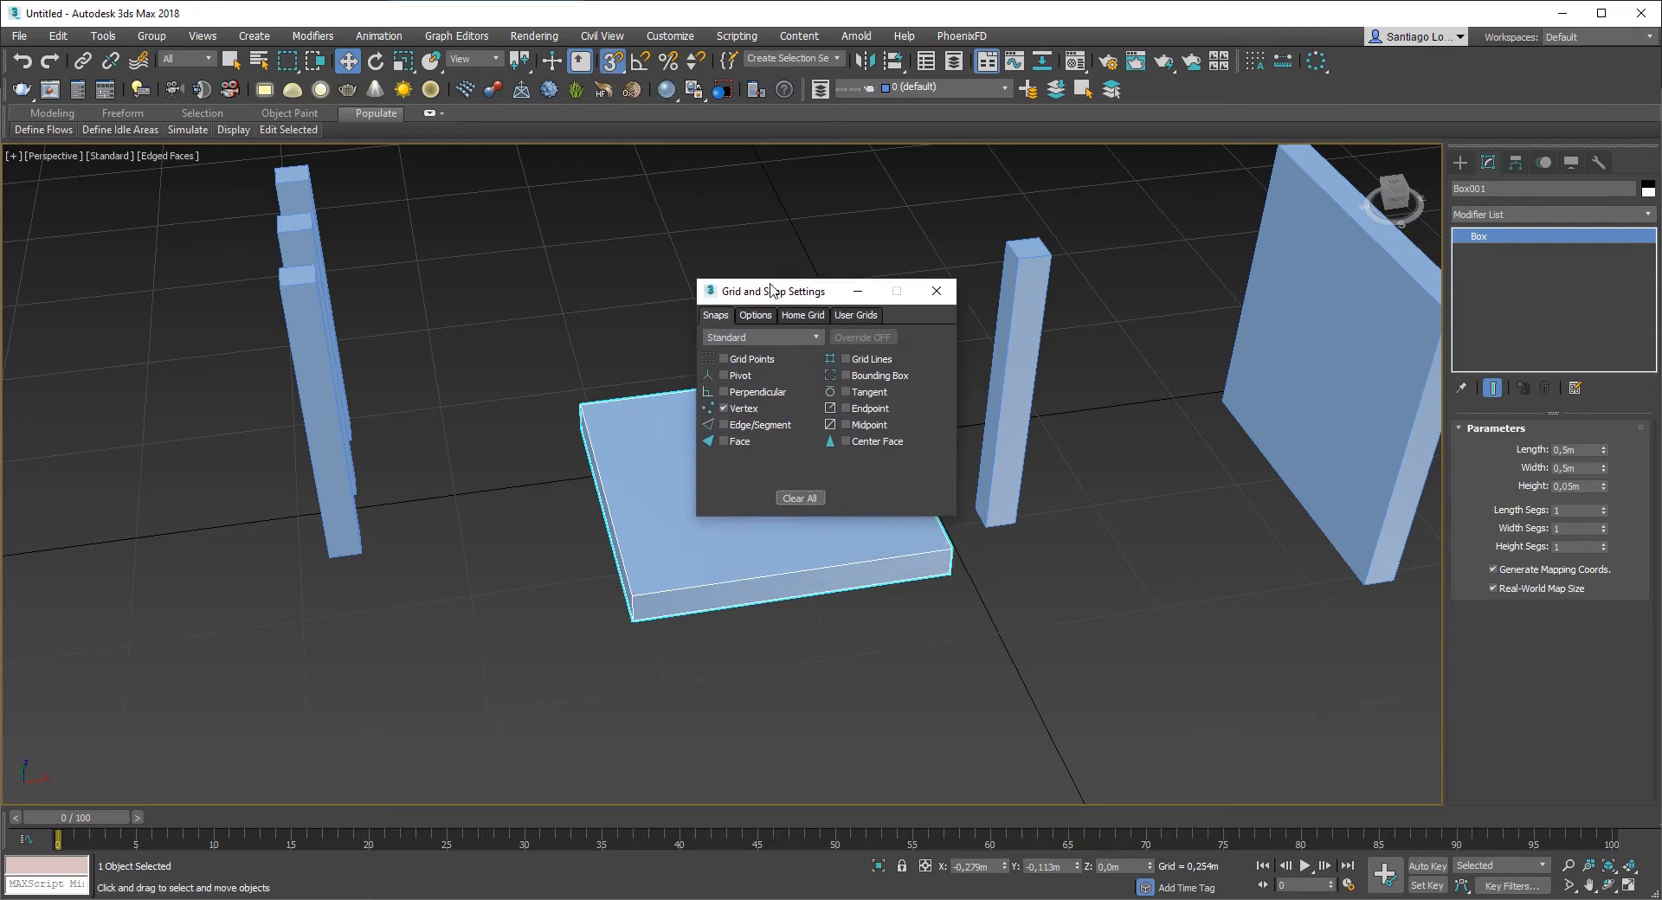
pyautogui.click(724, 408)
pyautogui.click(937, 292)
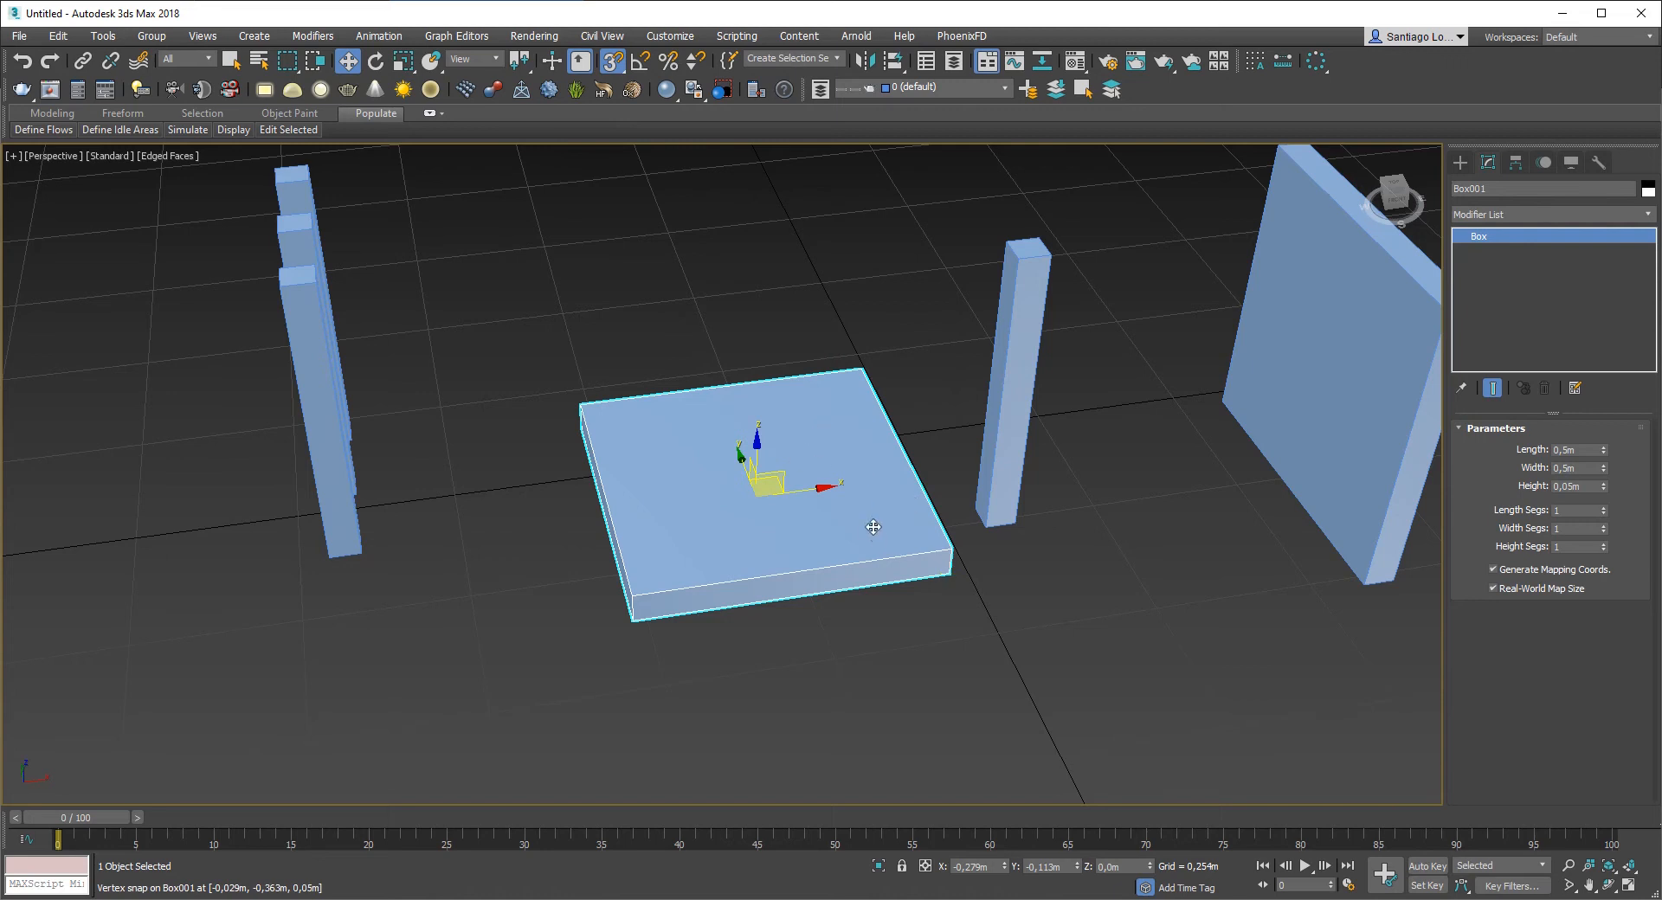
pyautogui.scroll(3, 952, 579)
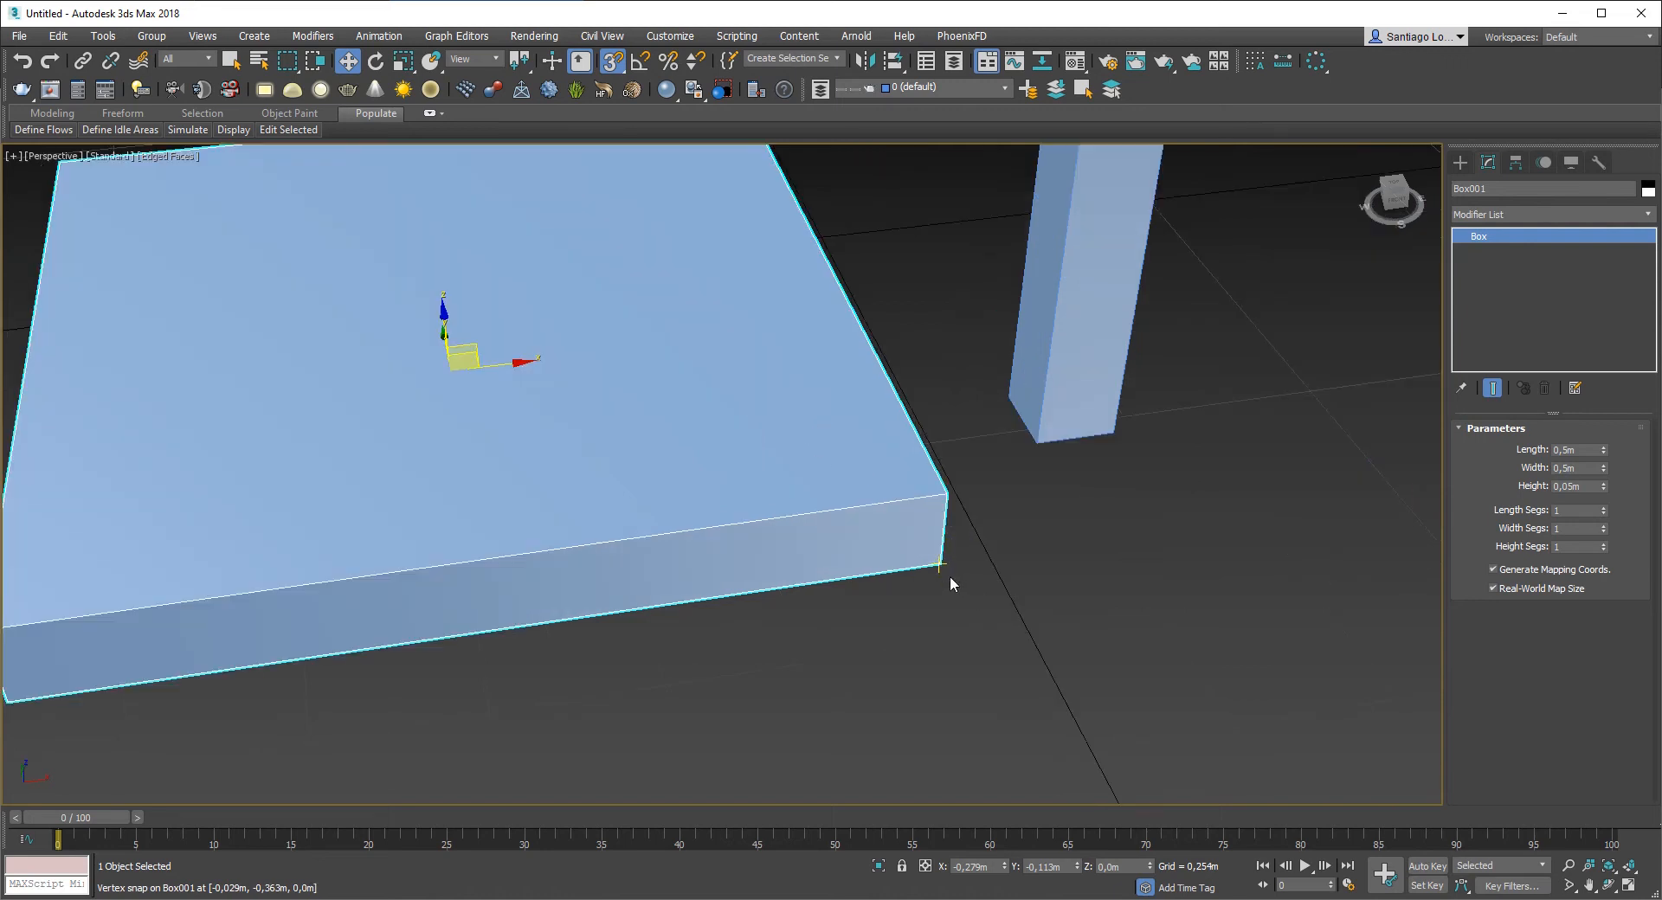
# Step: Snap the seat slab's lower corner vertex onto the top outer corner of the single standing leg
pyautogui.moveTo(939, 562); pyautogui.dragTo(865, 483)
pyautogui.scroll(-5, 908, 483)
pyautogui.scroll(5, 865, 482)
pyautogui.click(894, 455)
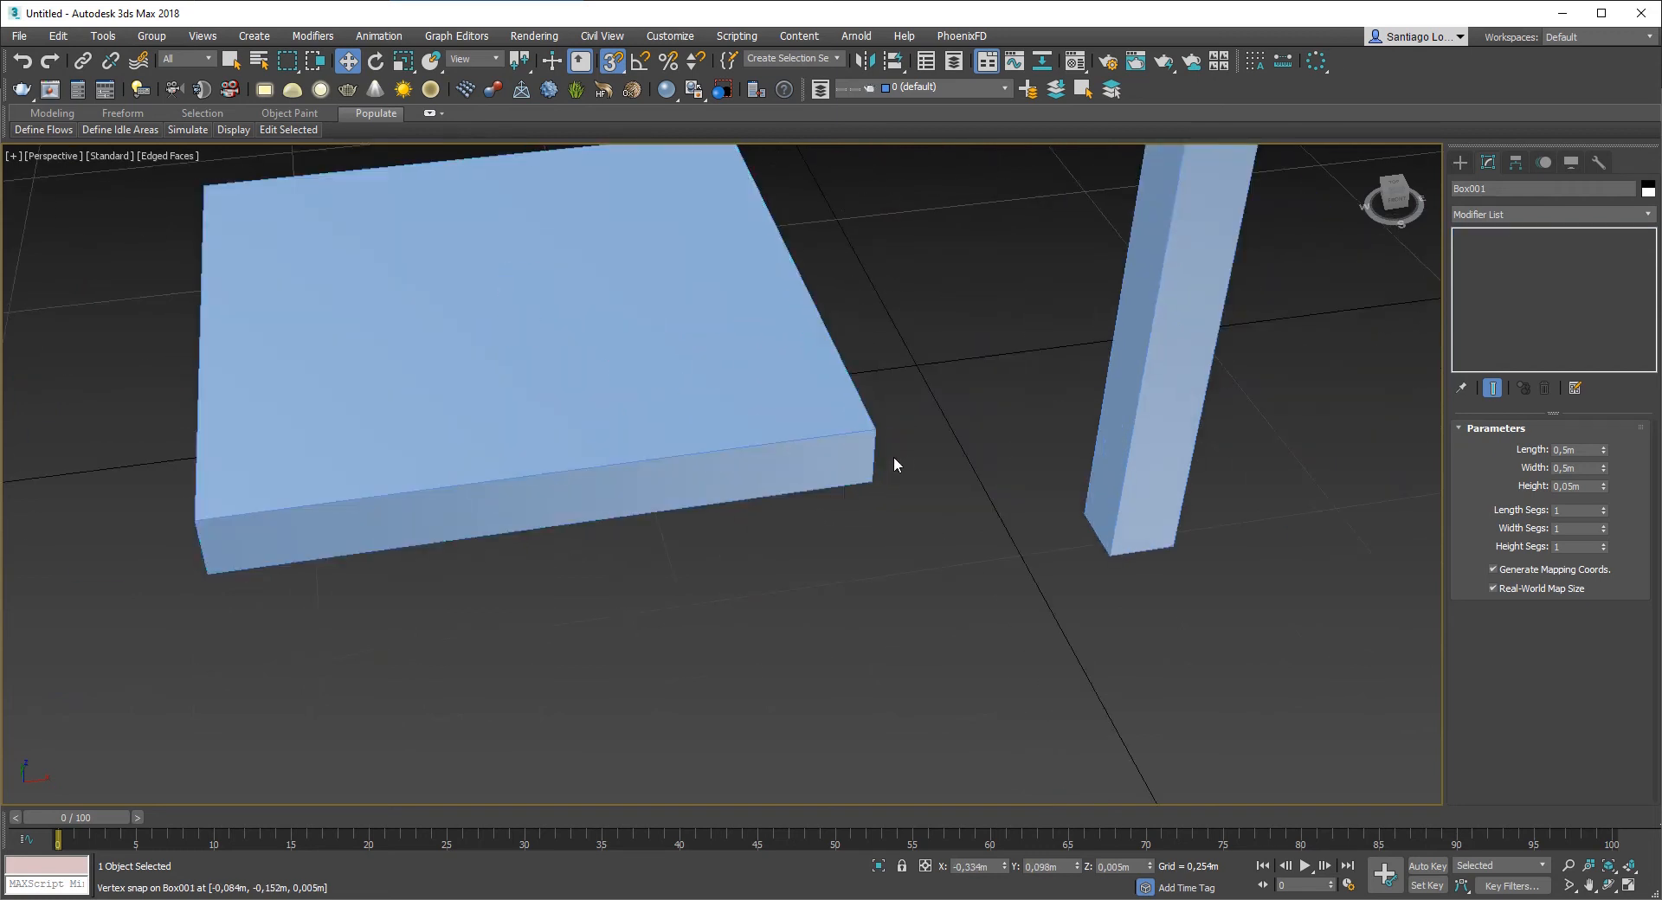
pyautogui.click(868, 479)
pyautogui.scroll(-5, 868, 481)
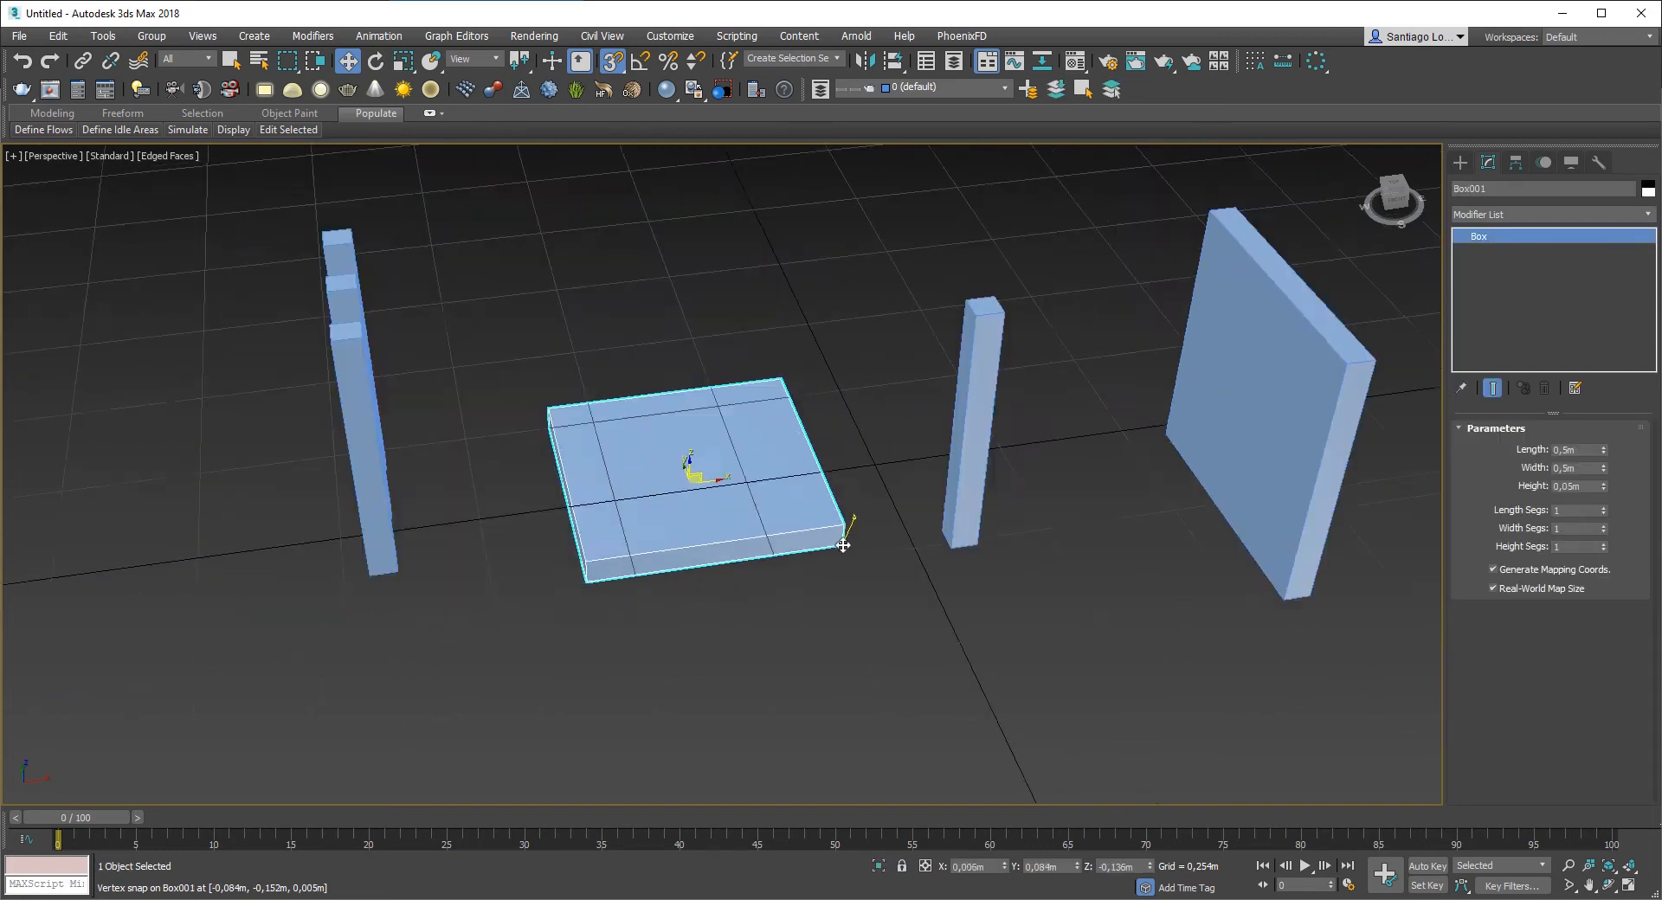
pyautogui.moveTo(840, 532); pyautogui.dragTo(1020, 316)
pyautogui.scroll(5, 905, 289)
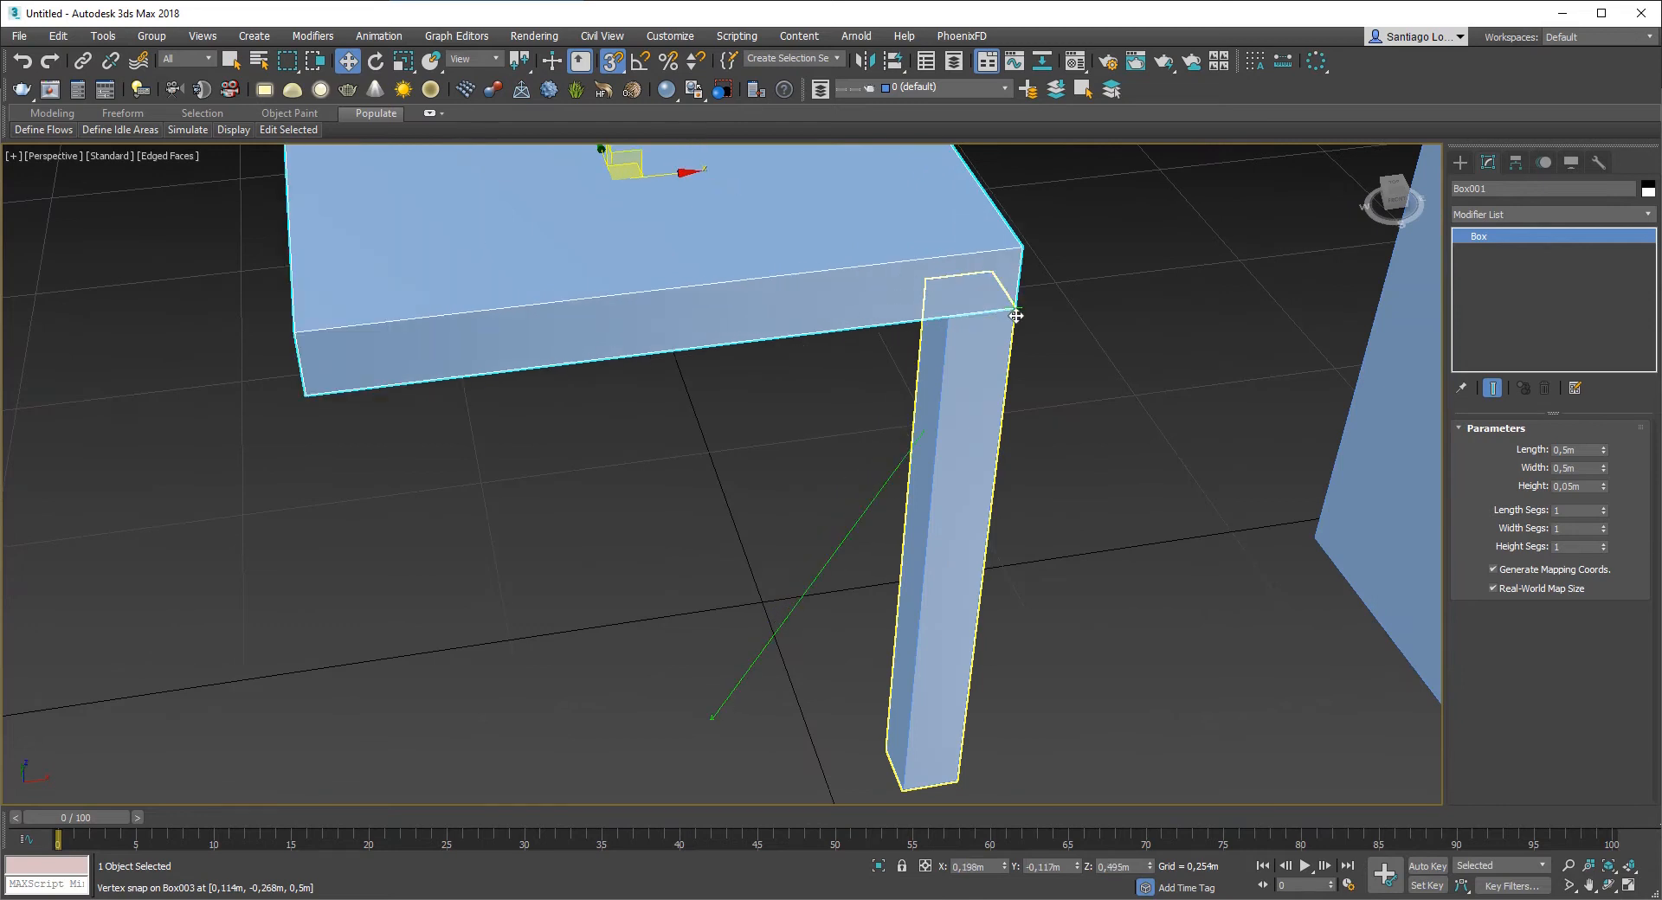
pyautogui.click(720, 581)
# Step: Snap the nearest spare leg in the row under an adjacent corner of the seat slab by its top vertex
pyautogui.scroll(-5, 775, 549)
pyautogui.keyDown('alt'); pyautogui.moveTo(776, 548); pyautogui.dragTo(958, 364, button='middle'); pyautogui.keyUp('alt')
pyautogui.scroll(3, 958, 364)
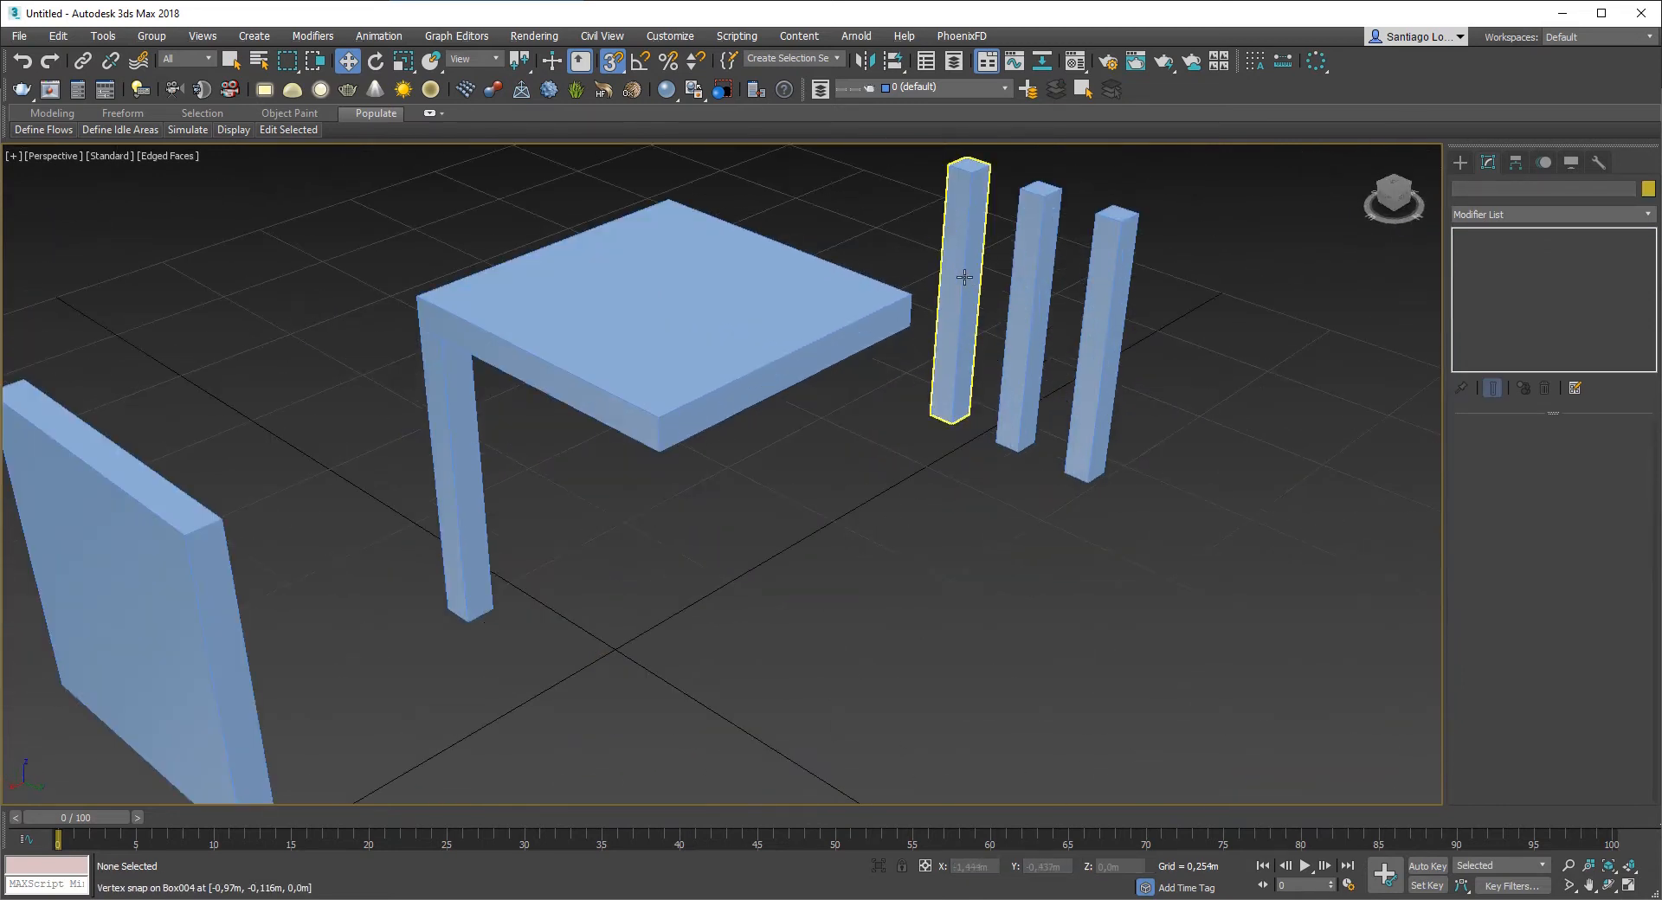
pyautogui.click(965, 275)
pyautogui.moveTo(971, 174); pyautogui.dragTo(658, 475)
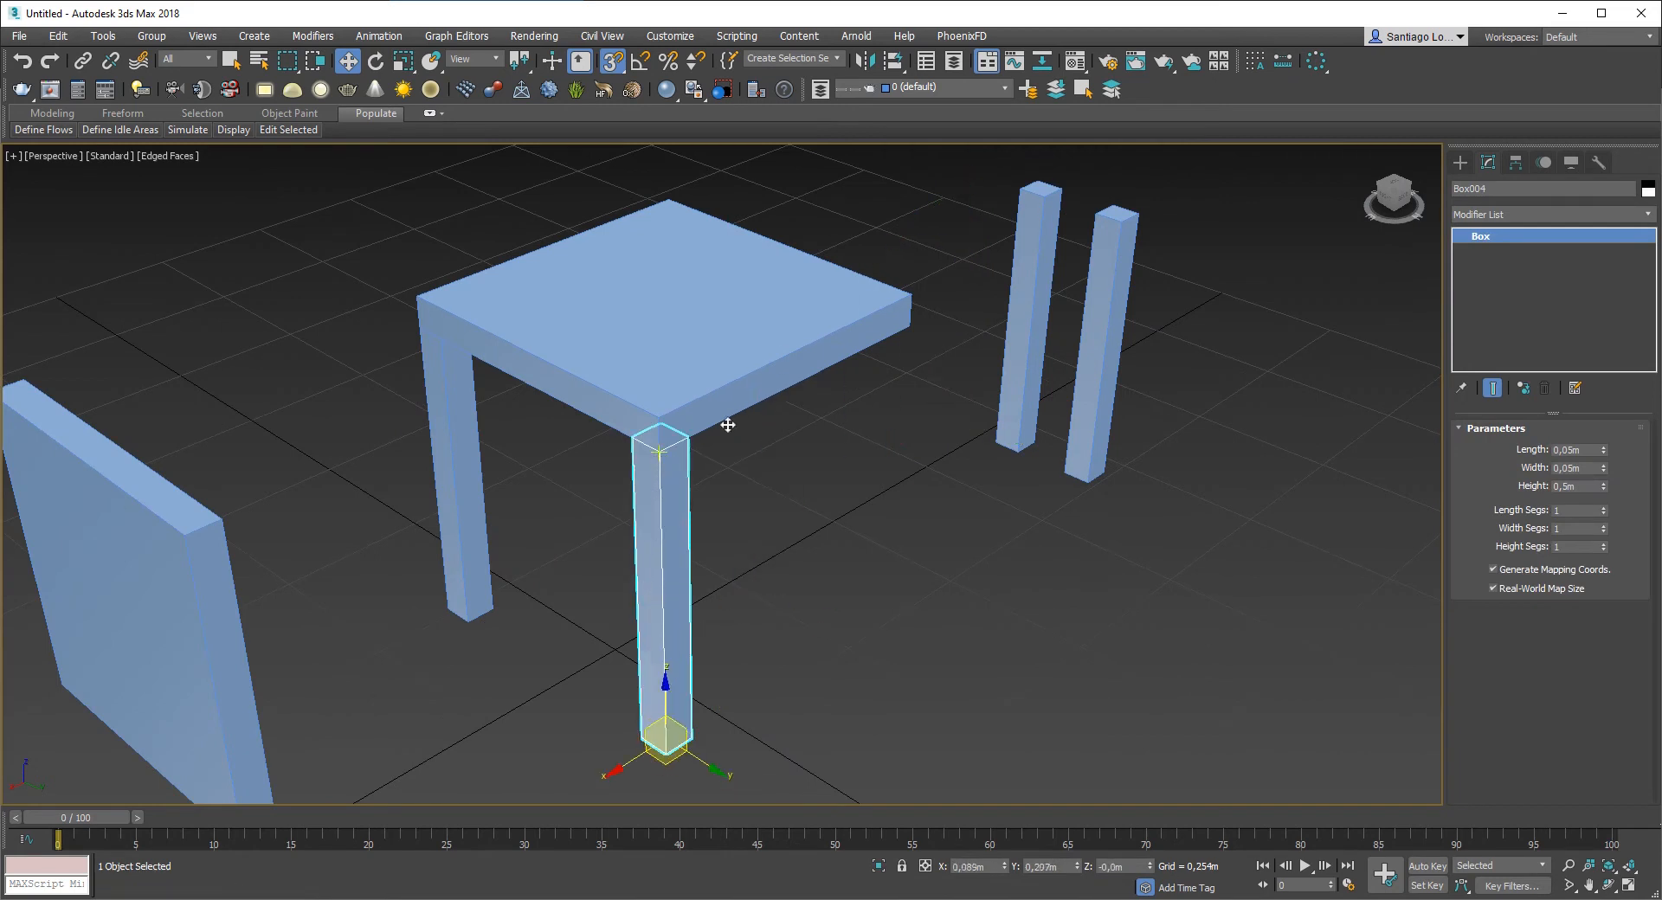
# Step: Snap the two remaining spare legs by their top vertices under the seat slab's two open corners
pyautogui.keyDown('alt'); pyautogui.moveTo(723, 427); pyautogui.dragTo(823, 423, button='middle'); pyautogui.keyUp('alt')
pyautogui.click(1269, 608)
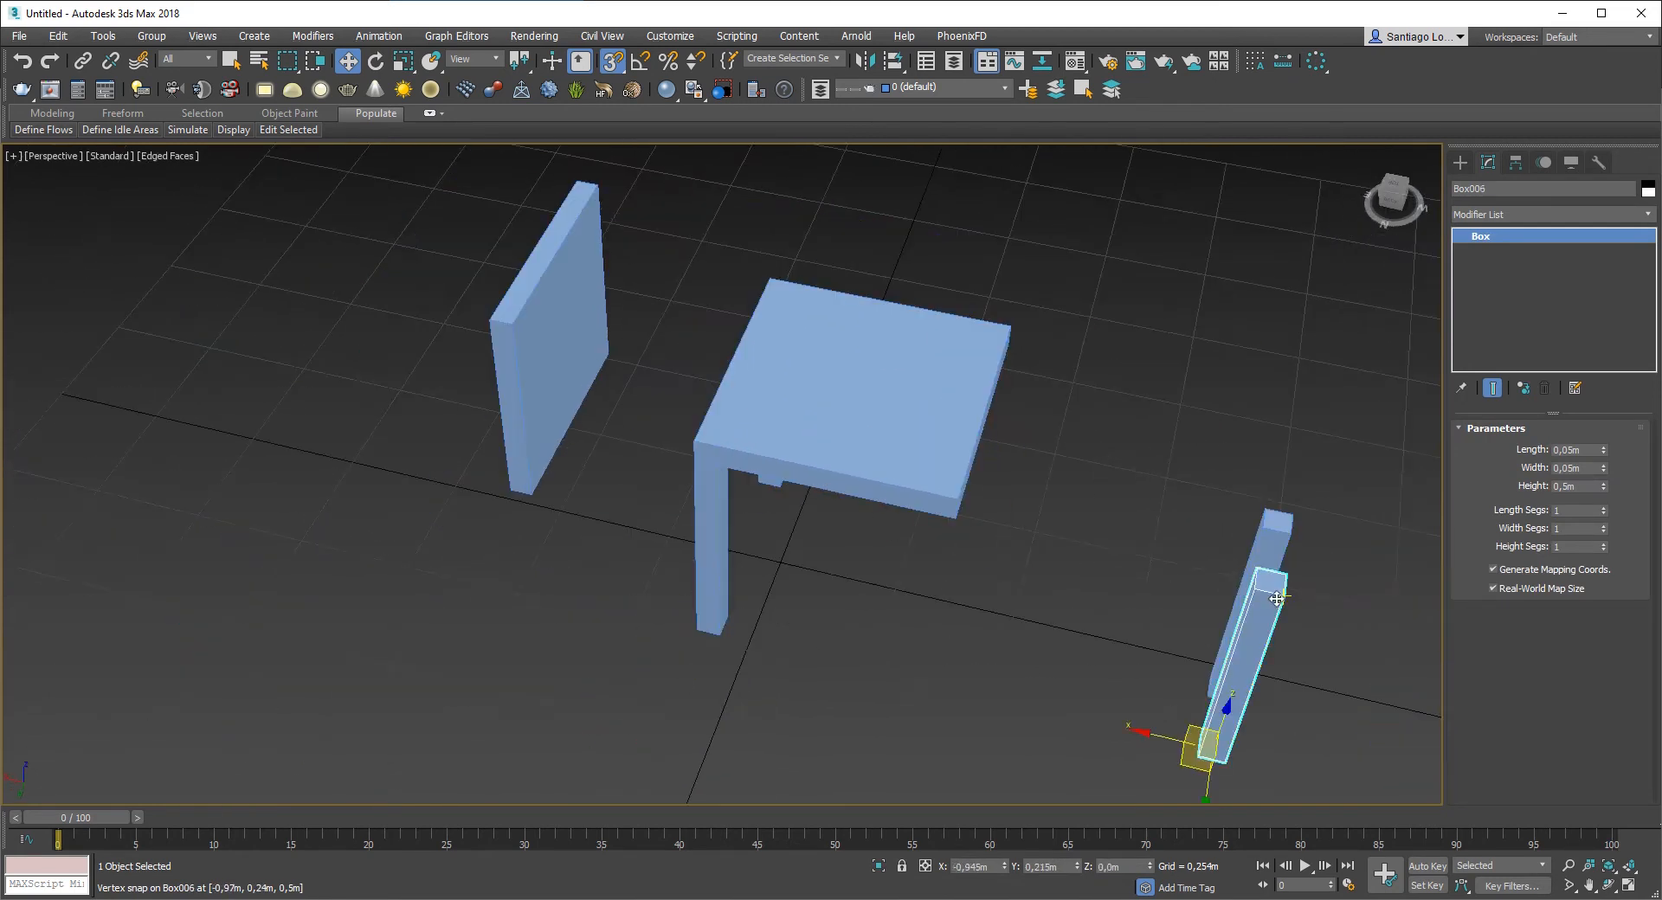
pyautogui.moveTo(1284, 593); pyautogui.dragTo(956, 519)
pyautogui.keyDown('alt'); pyautogui.moveTo(956, 519); pyautogui.dragTo(762, 528, button='middle'); pyautogui.keyUp('alt')
pyautogui.click(830, 578)
pyautogui.moveTo(830, 579); pyautogui.dragTo(1050, 421)
pyautogui.keyDown('alt'); pyautogui.moveTo(1049, 421); pyautogui.dragTo(876, 438, button='middle'); pyautogui.keyUp('alt')
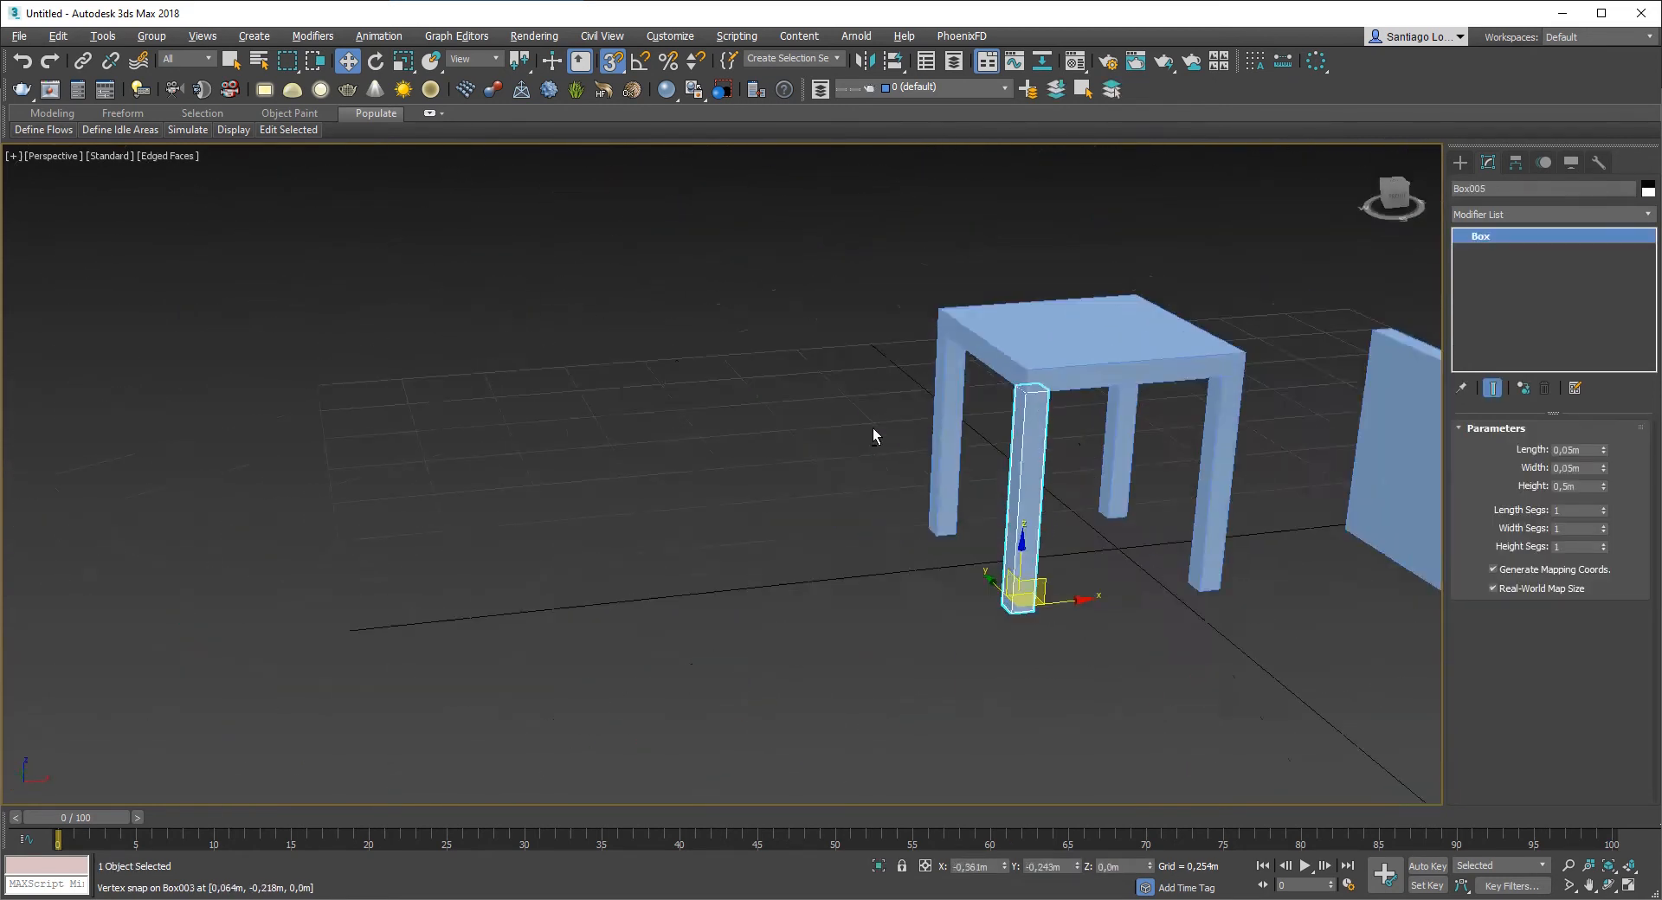
pyautogui.click(875, 438)
# Step: Snap the backrest panel's bottom outer corner onto the seat slab's top rear corner so it stands on the seat's back edge
pyautogui.keyDown('alt'); pyautogui.moveTo(675, 485); pyautogui.dragTo(943, 527, button='middle'); pyautogui.keyUp('alt')
pyautogui.scroll(4, 862, 467)
pyautogui.scroll(-4, 862, 468)
pyautogui.click(1074, 500)
pyautogui.scroll(3, 1136, 630)
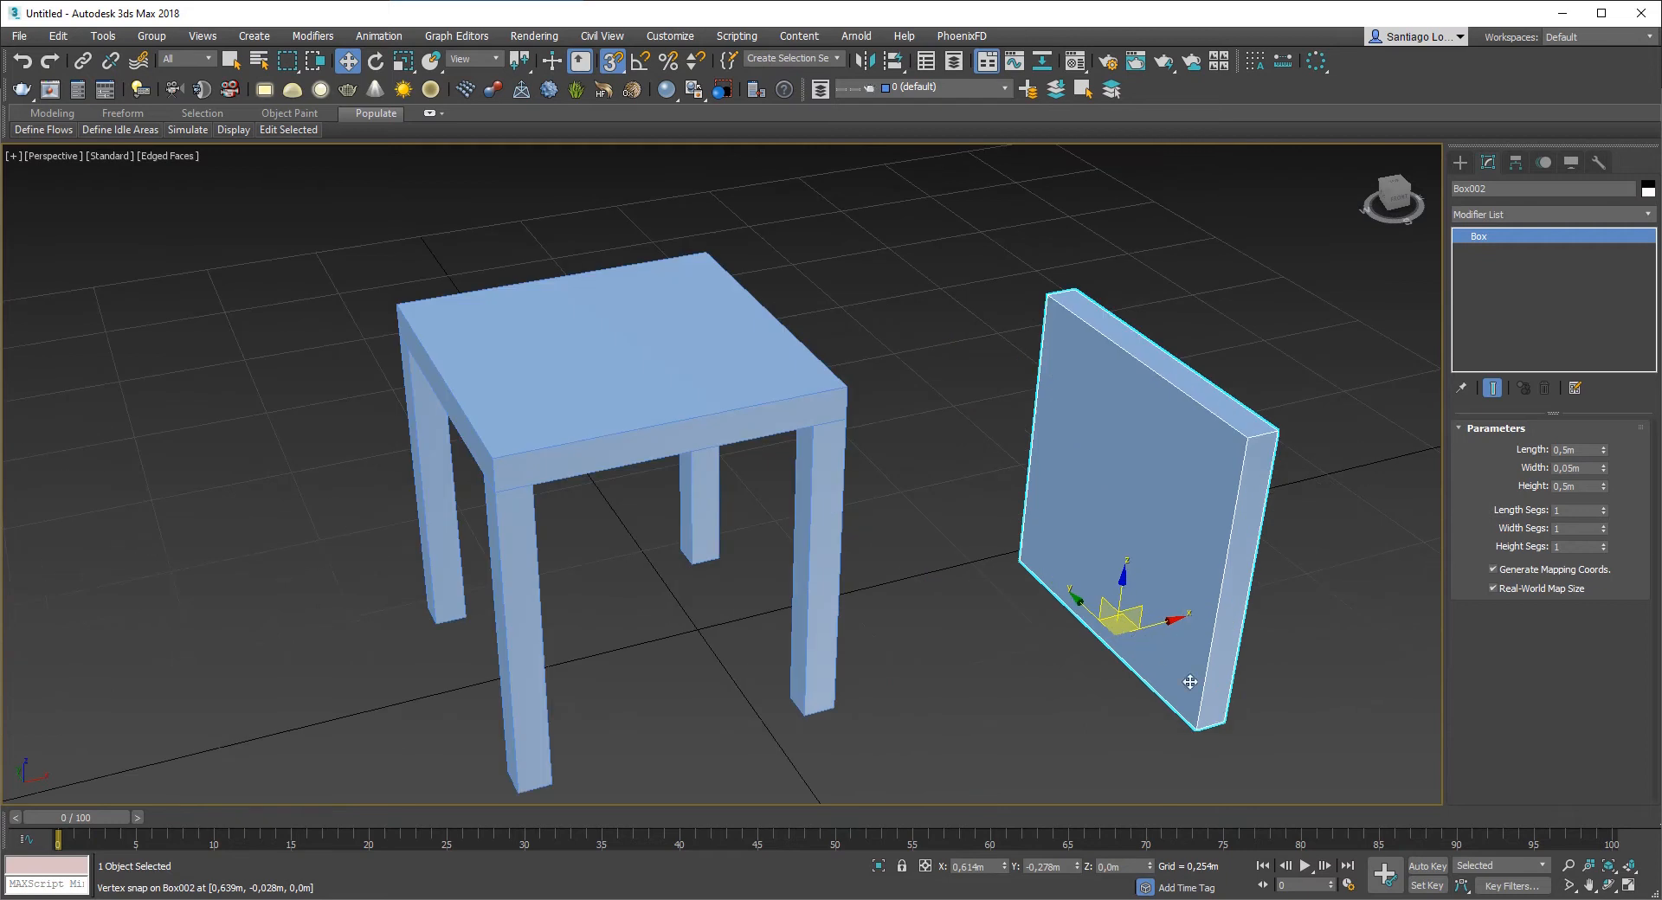
pyautogui.moveTo(1217, 719); pyautogui.dragTo(1208, 702, button='middle')
pyautogui.moveTo(1211, 702); pyautogui.dragTo(833, 368)
pyautogui.click(958, 468)
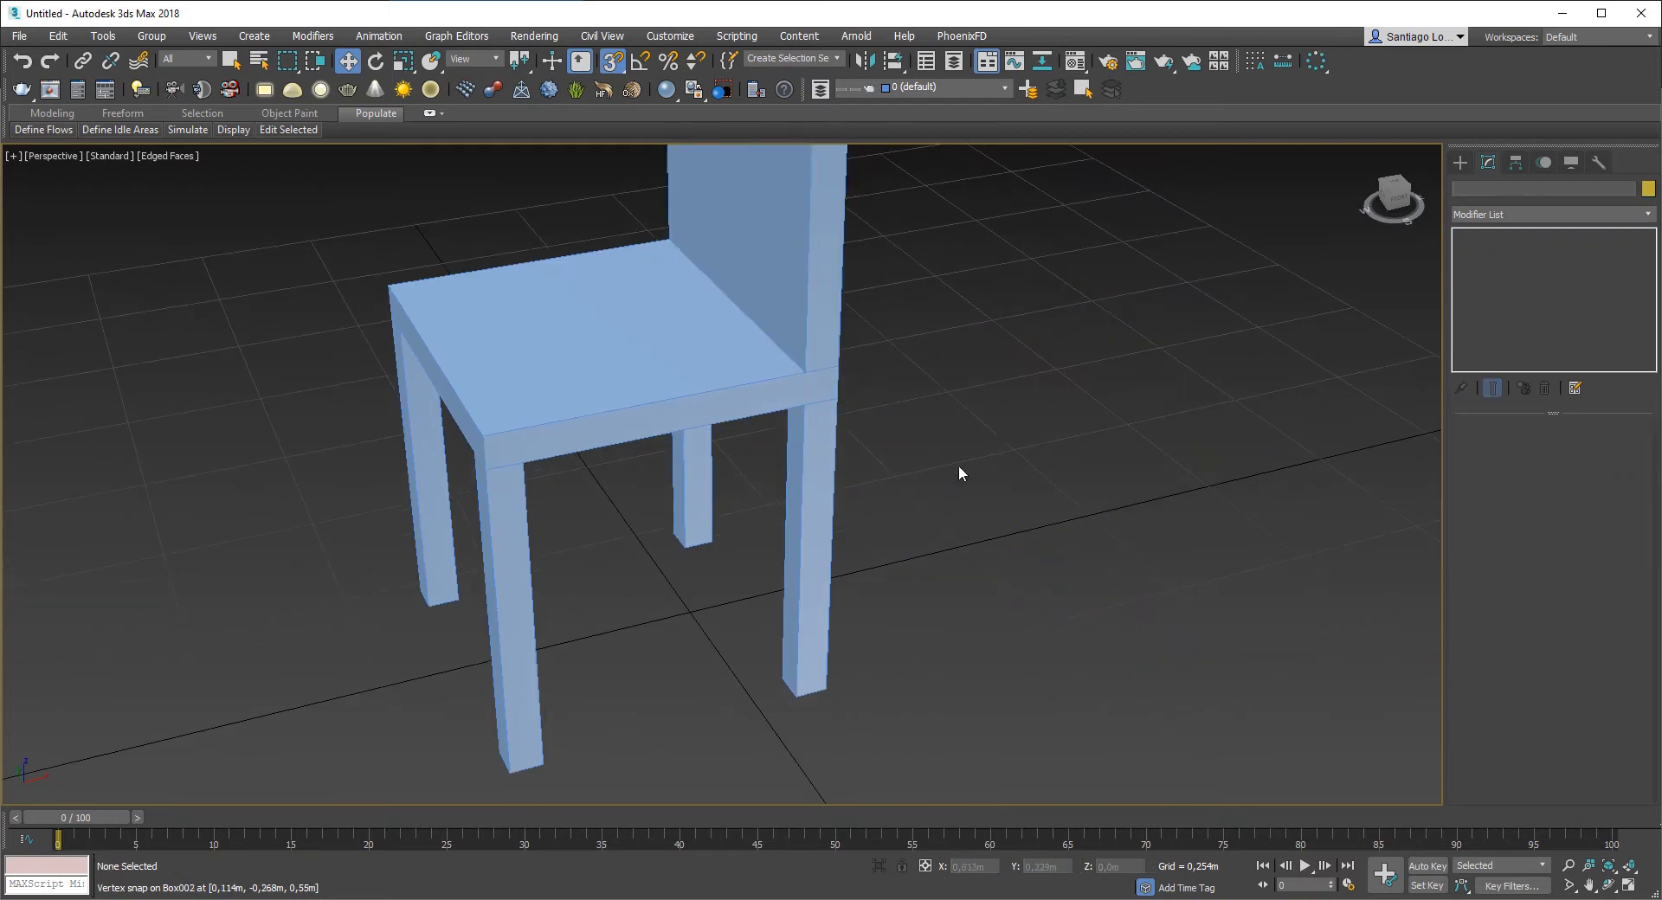
# Step: Select all six chair parts and group them under the name SILLA
pyautogui.scroll(-5, 953, 472)
pyautogui.keyDown('alt'); pyautogui.moveTo(746, 492); pyautogui.dragTo(1004, 487, button='middle'); pyautogui.keyUp('alt')
pyautogui.scroll(4, 607, 599)
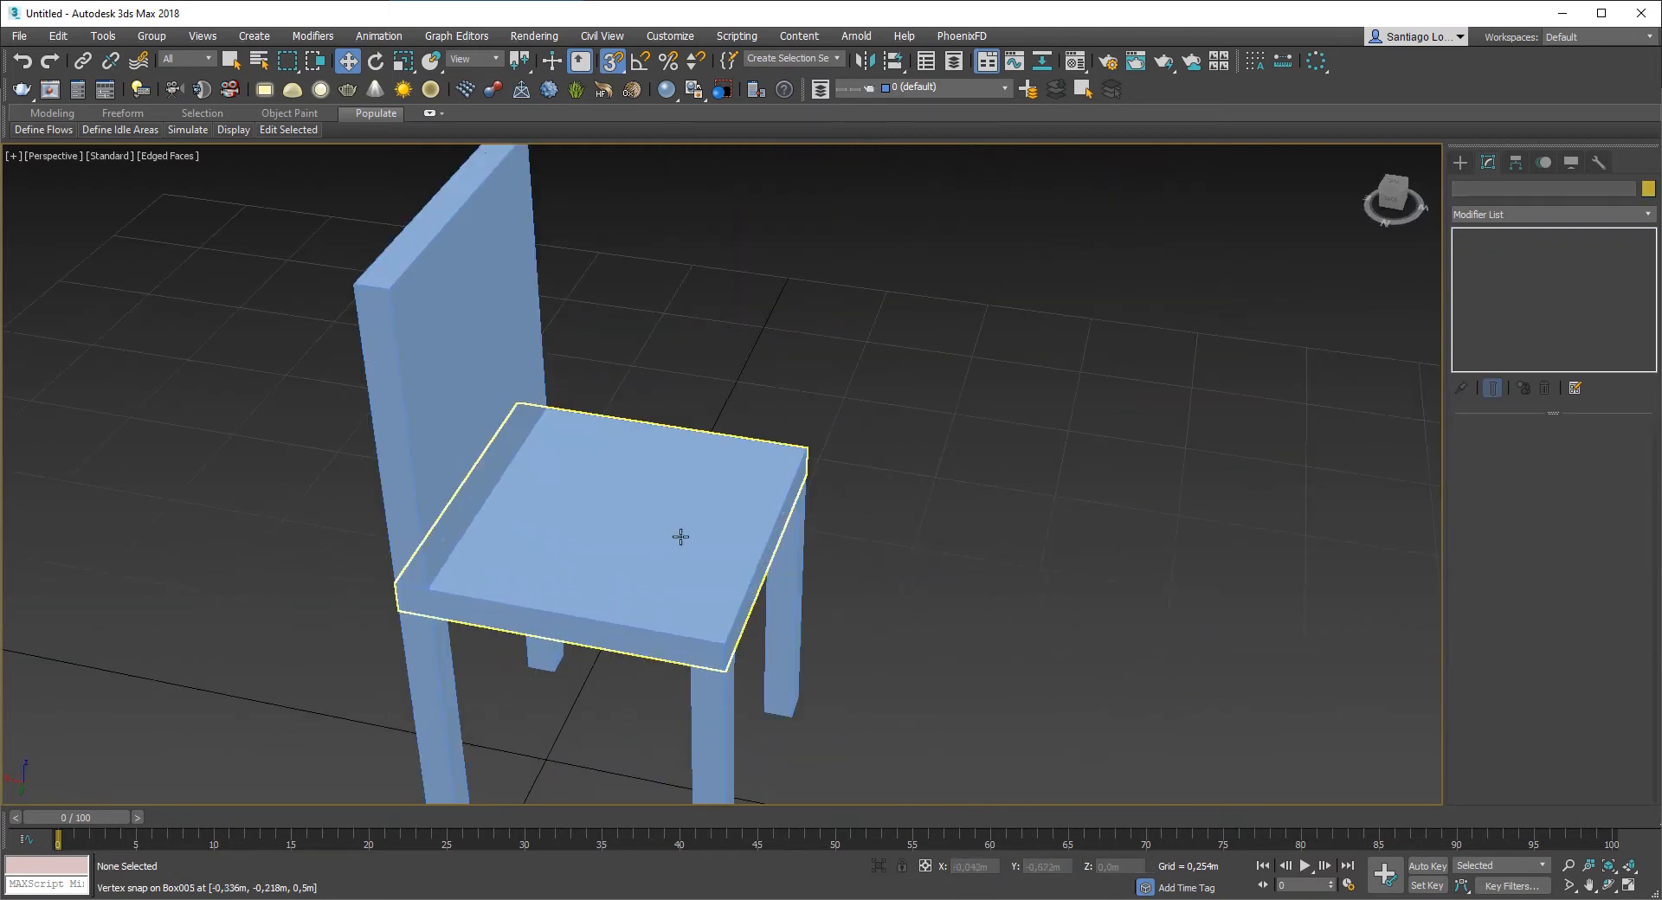
pyautogui.moveTo(679, 538); pyautogui.dragTo(944, 522, button='middle')
pyautogui.keyDown('alt'); pyautogui.moveTo(944, 522); pyautogui.dragTo(943, 298, button='middle'); pyautogui.keyUp('alt')
pyautogui.scroll(-4, 829, 508)
pyautogui.scroll(-2, 909, 409)
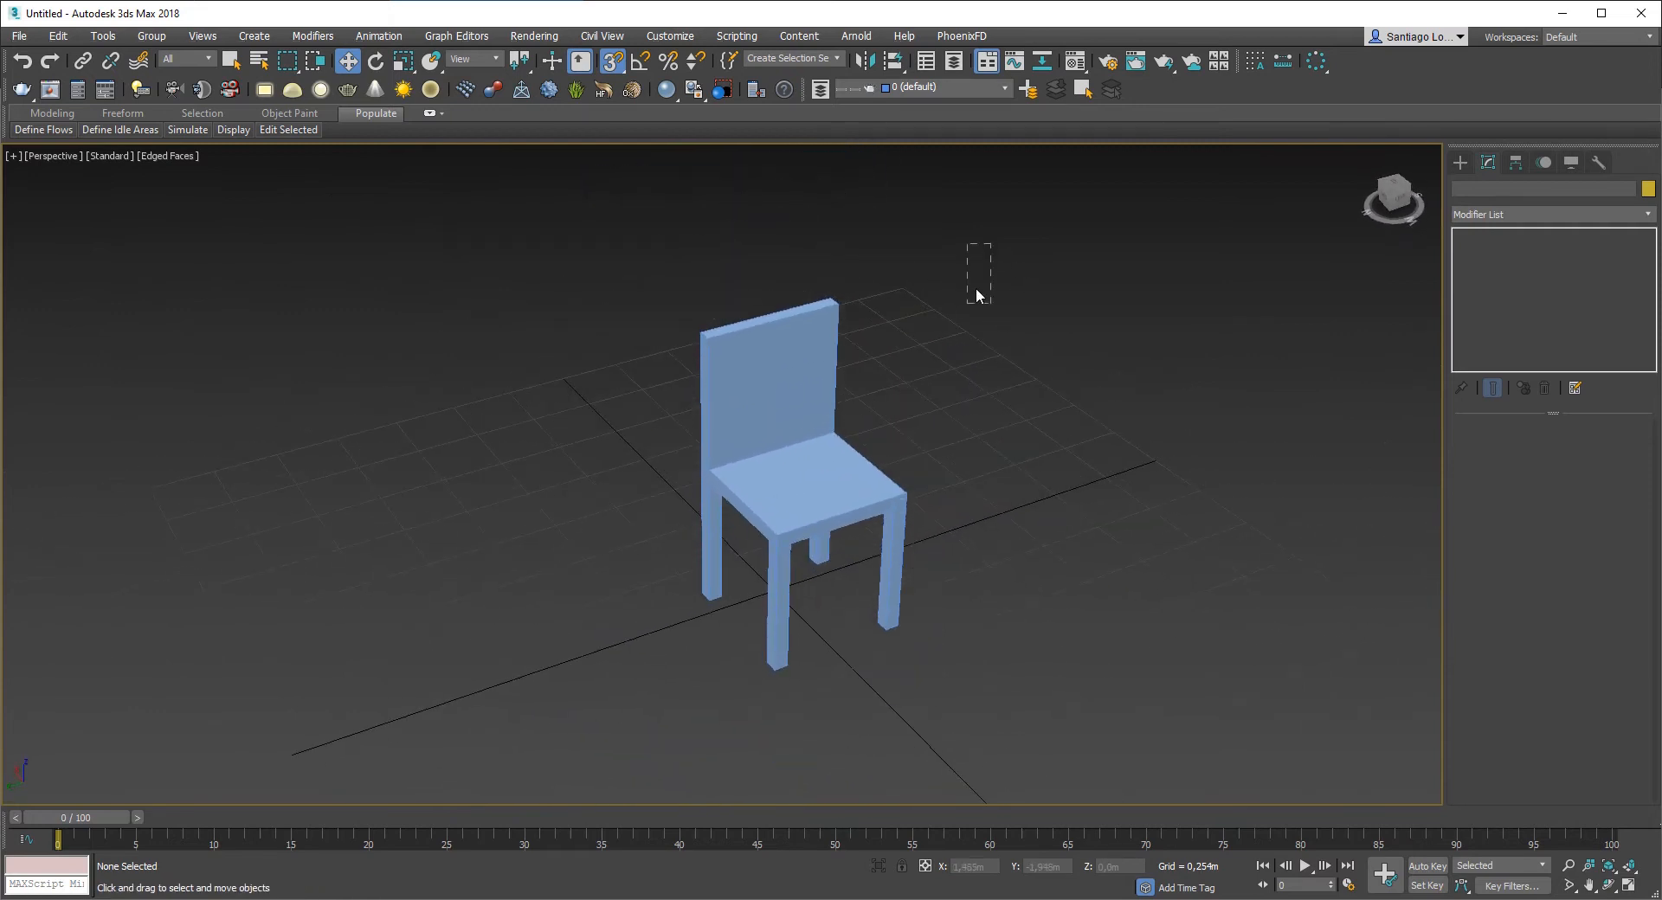
pyautogui.moveTo(685, 673); pyautogui.dragTo(683, 676)
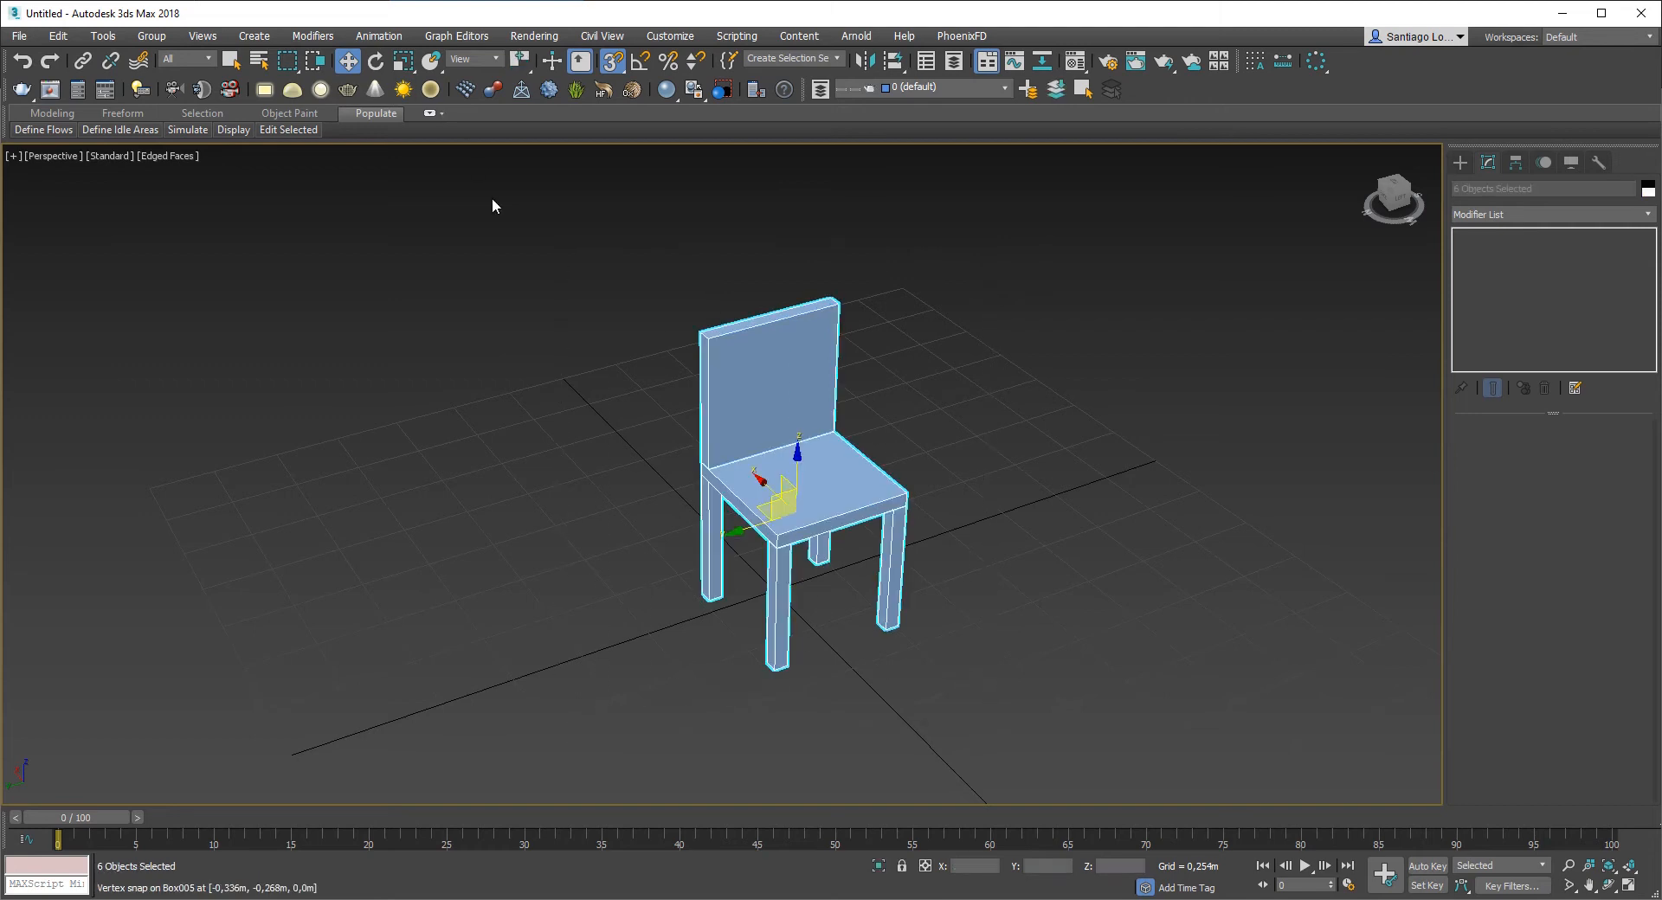
pyautogui.click(153, 39)
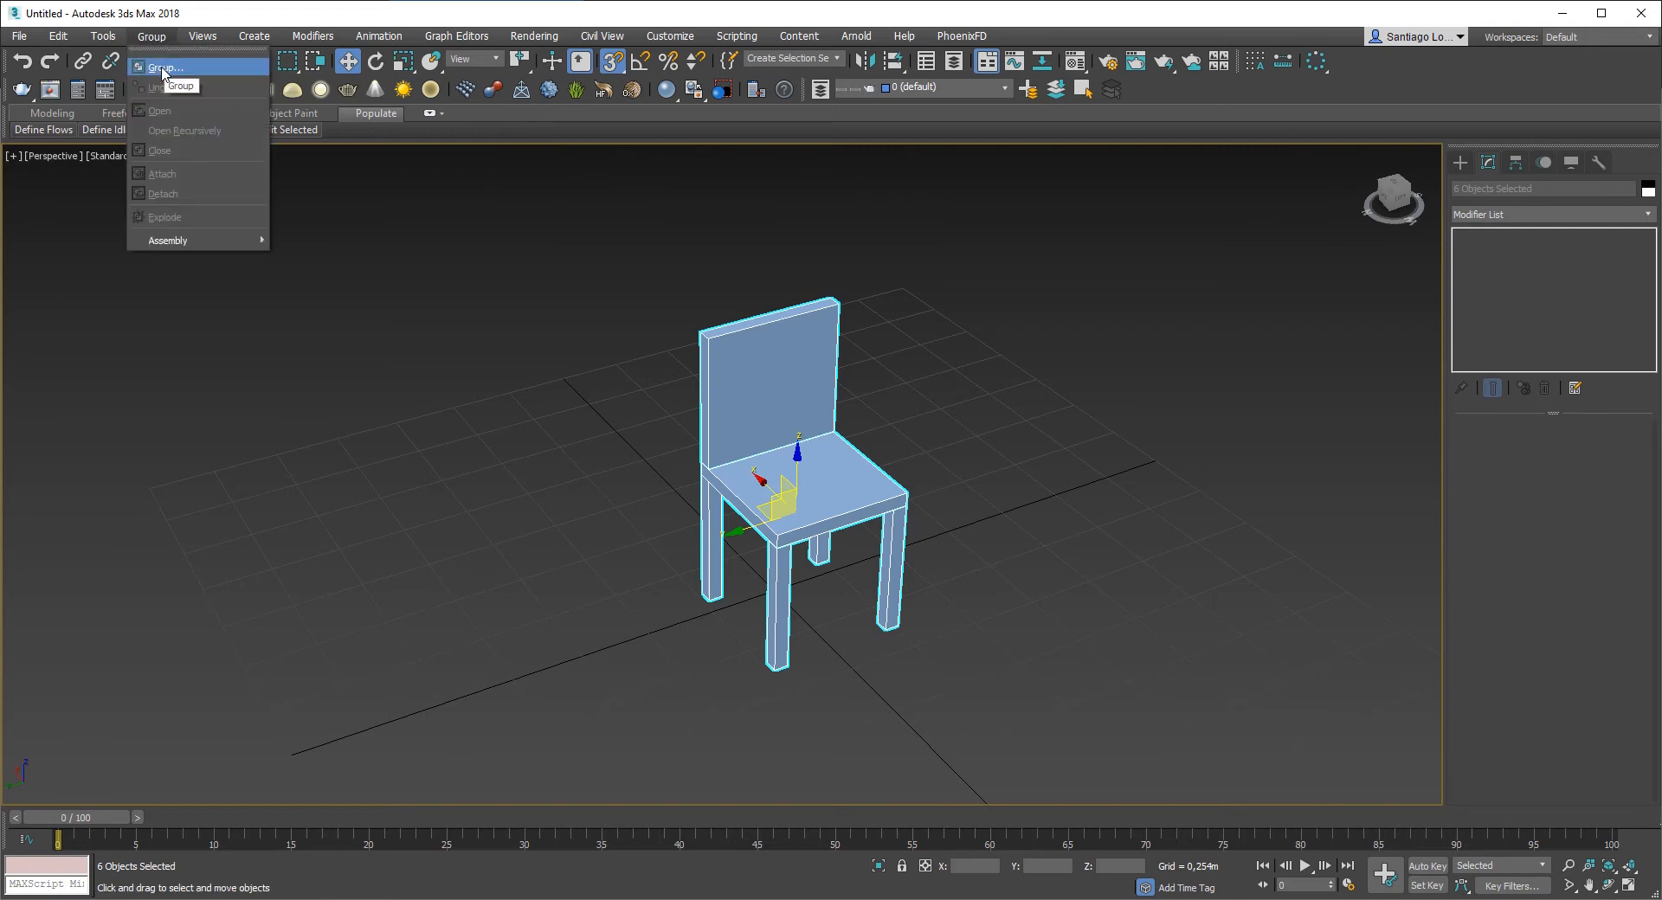
pyautogui.click(164, 69)
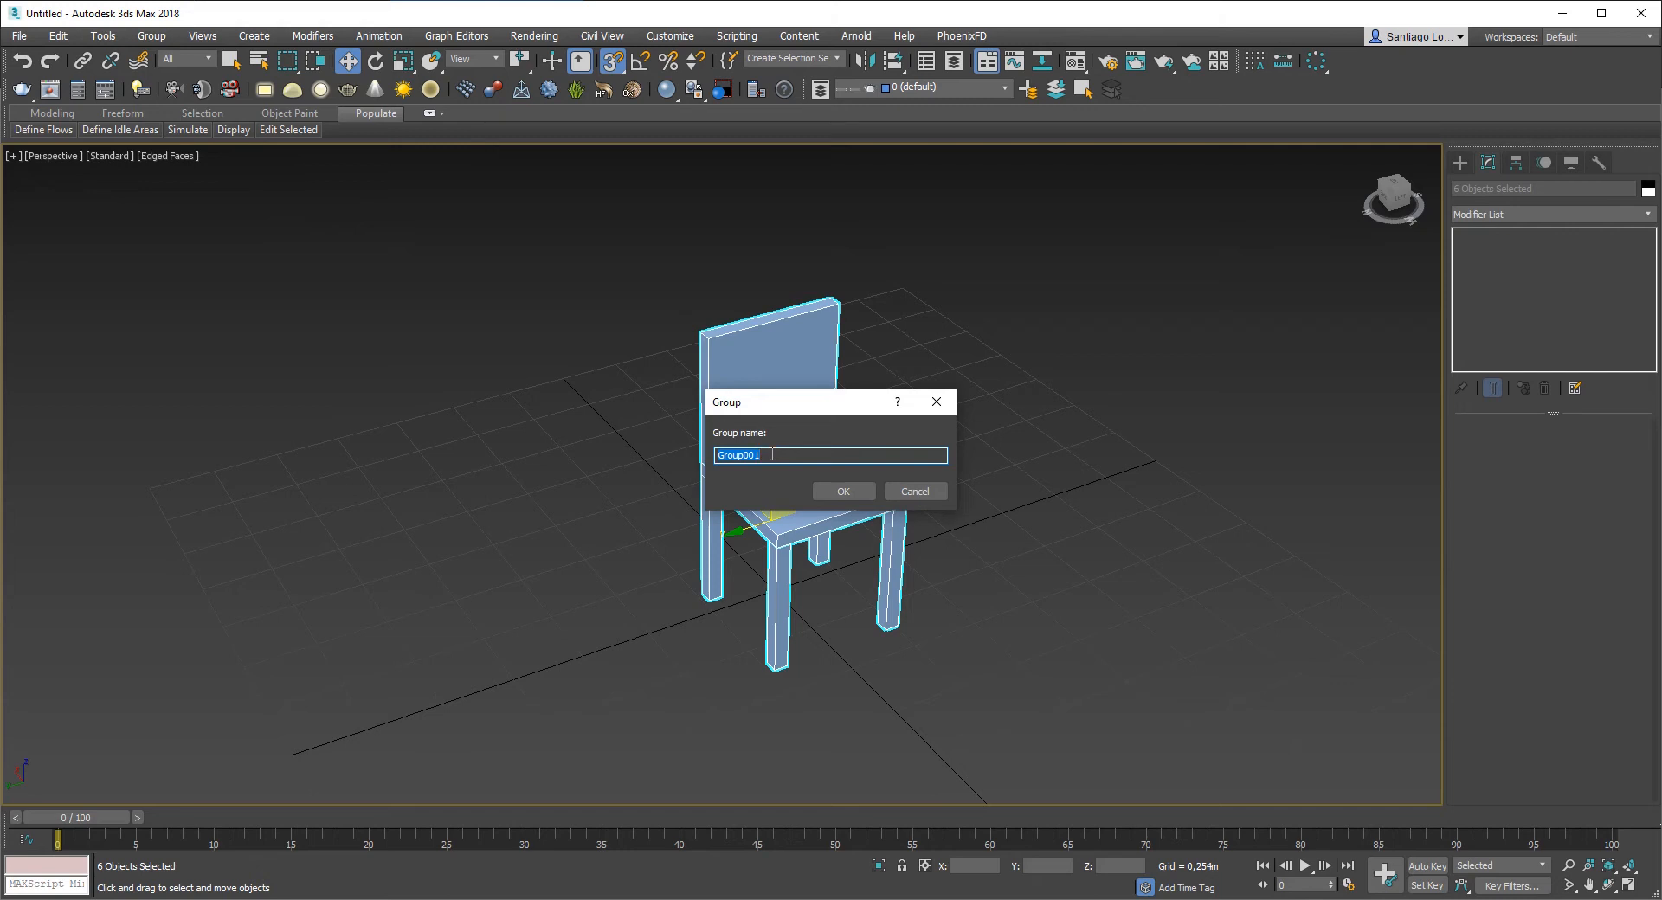
pyautogui.write('SILLA')
pyautogui.click(843, 491)
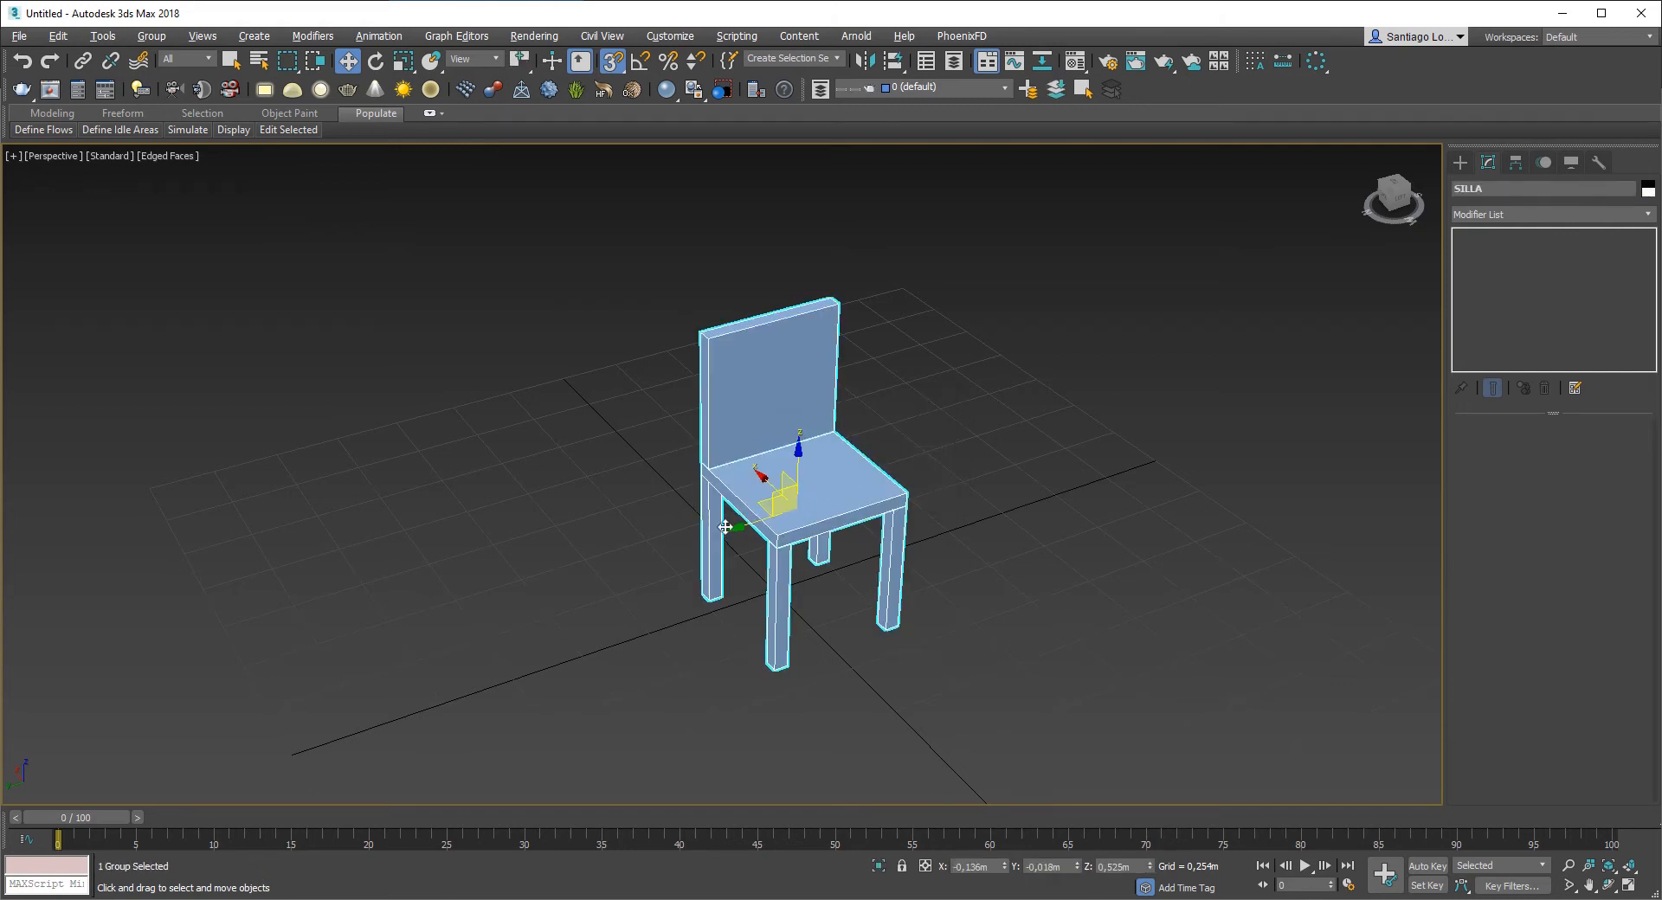
# Step: Try moving the chair group freely with 3D snapping turned off, and undo the move
pyautogui.moveTo(790, 505)
pyautogui.keyDown('alt'); pyautogui.mouseDown(button='middle')
pyautogui.moveTo(853, 501)
pyautogui.moveTo(795, 501)
pyautogui.mouseUp(button='middle'); pyautogui.keyUp('alt')
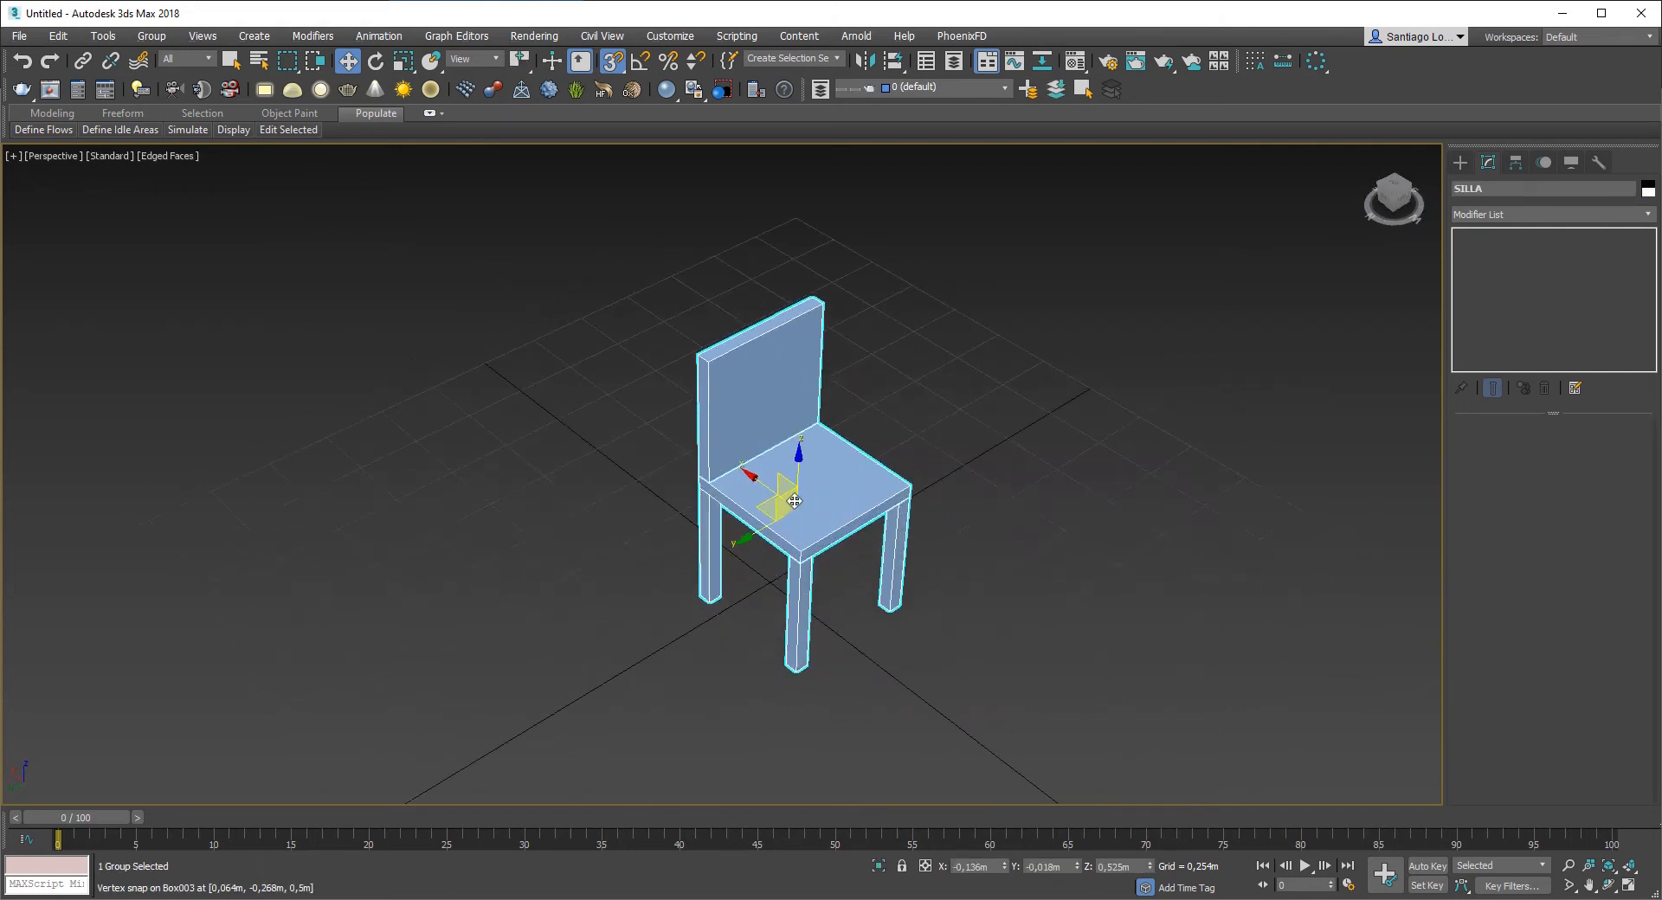
pyautogui.press('s')
pyautogui.moveTo(790, 504); pyautogui.dragTo(885, 446)
pyautogui.hotkey('ctrl', 'z')
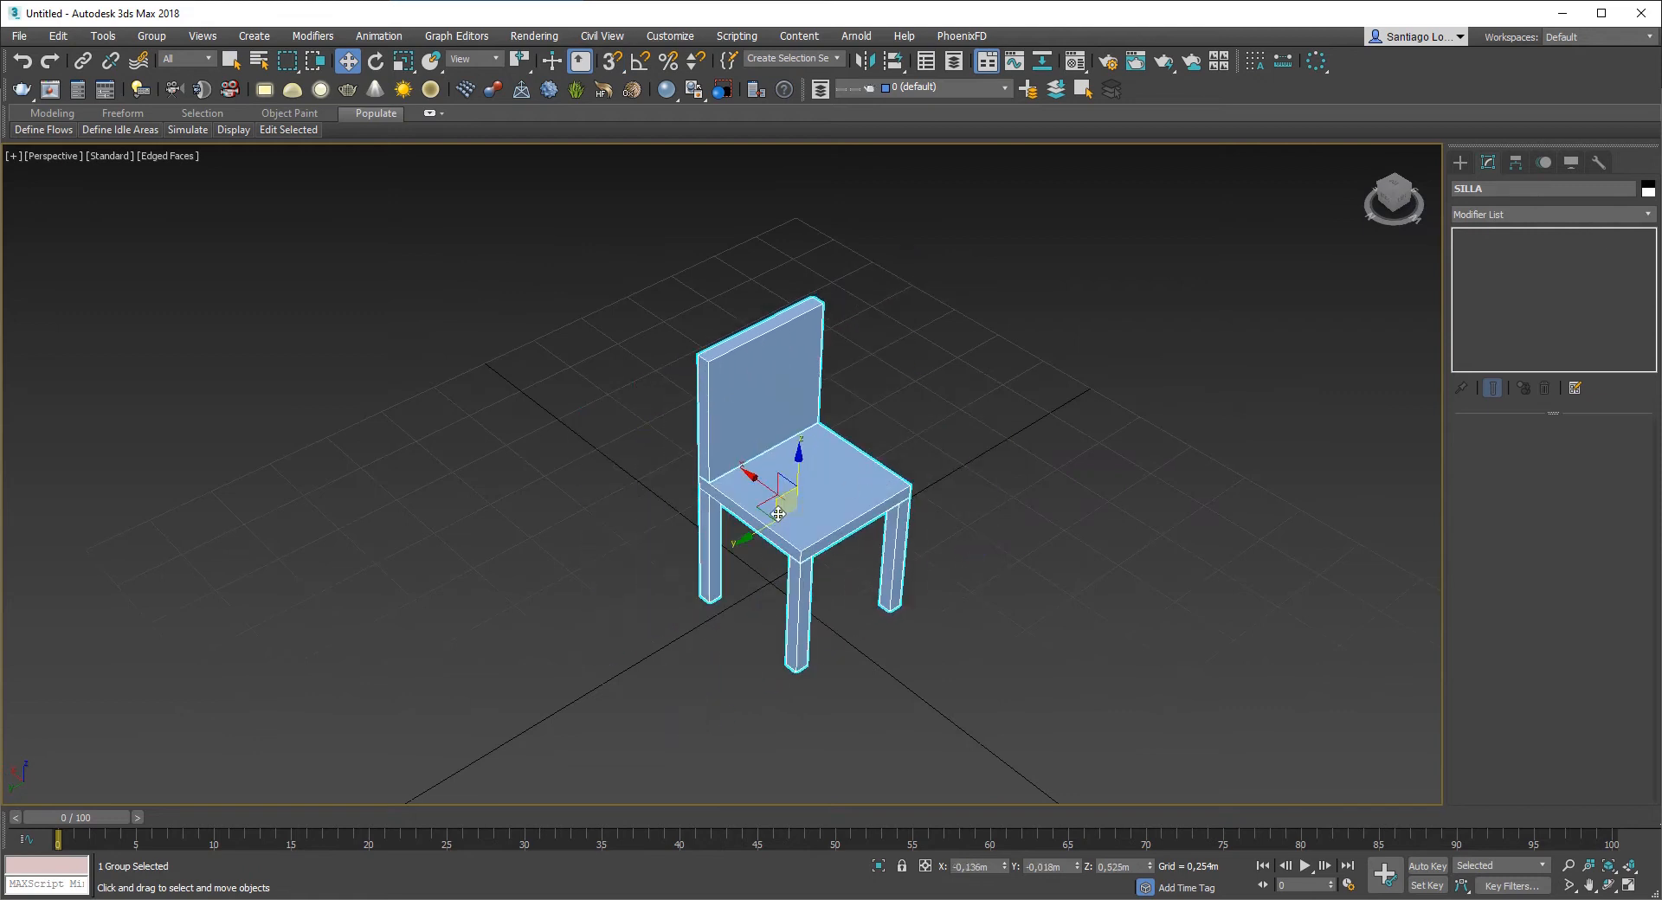
# Step: Try moving the chair group with 3D snapping turned back on, and undo the move
pyautogui.press('s')
pyautogui.keyDown('alt'); pyautogui.moveTo(779, 514); pyautogui.dragTo(803, 484, button='middle'); pyautogui.keyUp('alt')
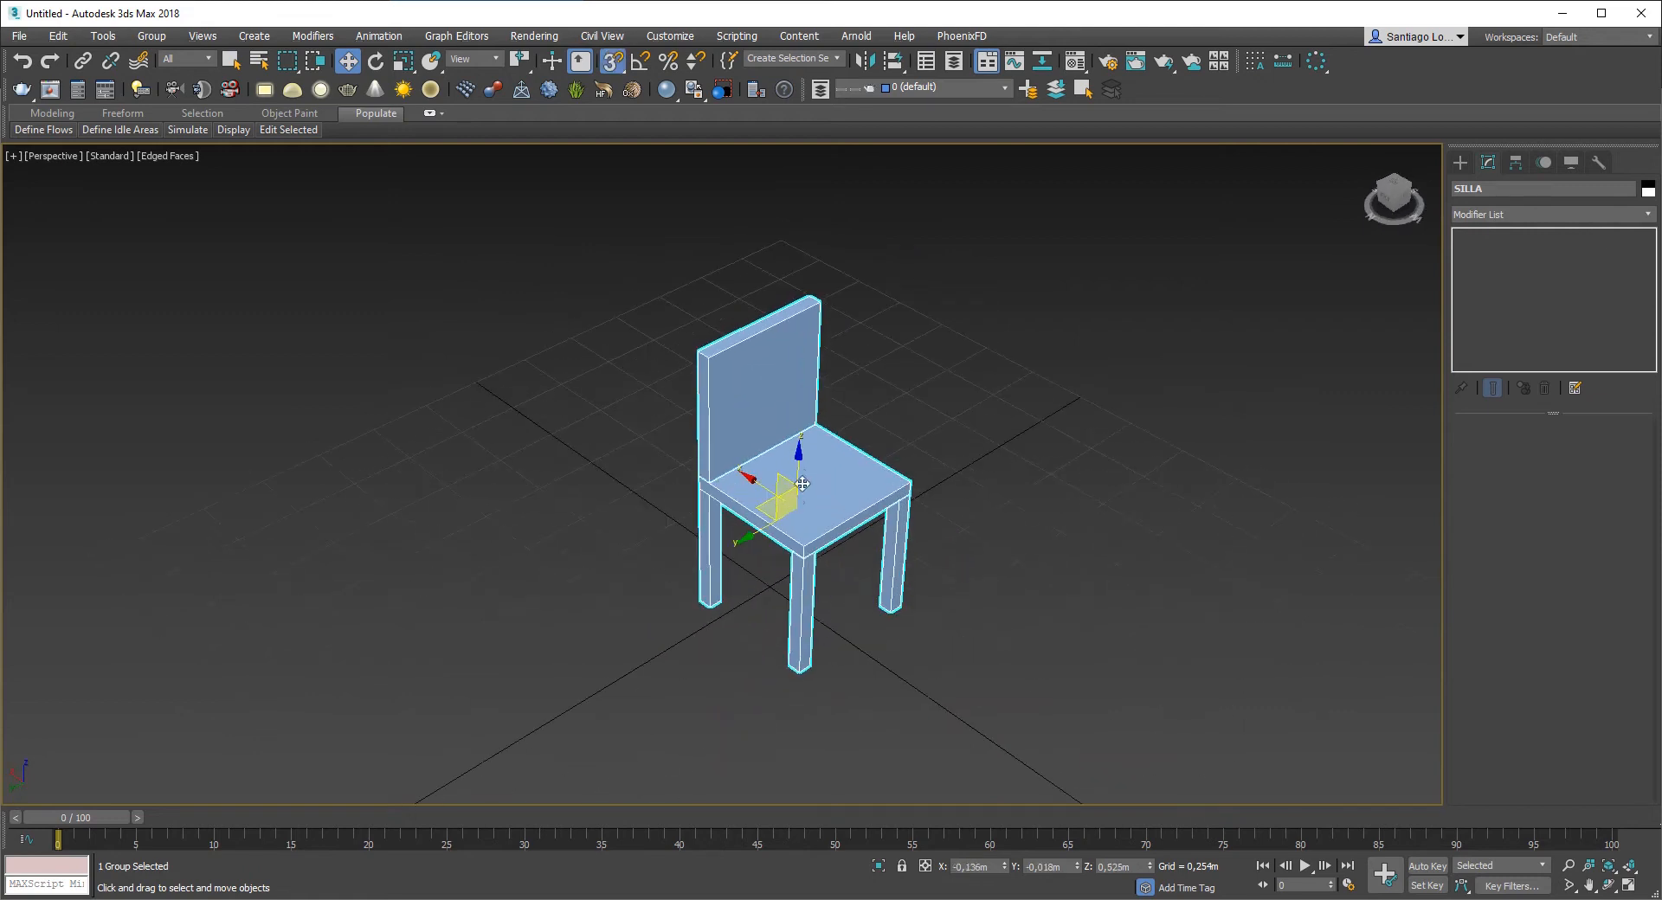
pyautogui.moveTo(798, 468); pyautogui.dragTo(788, 516)
pyautogui.scroll(-5, 812, 584)
pyautogui.hotkey('ctrl', 'z')
pyautogui.scroll(5, 793, 546)
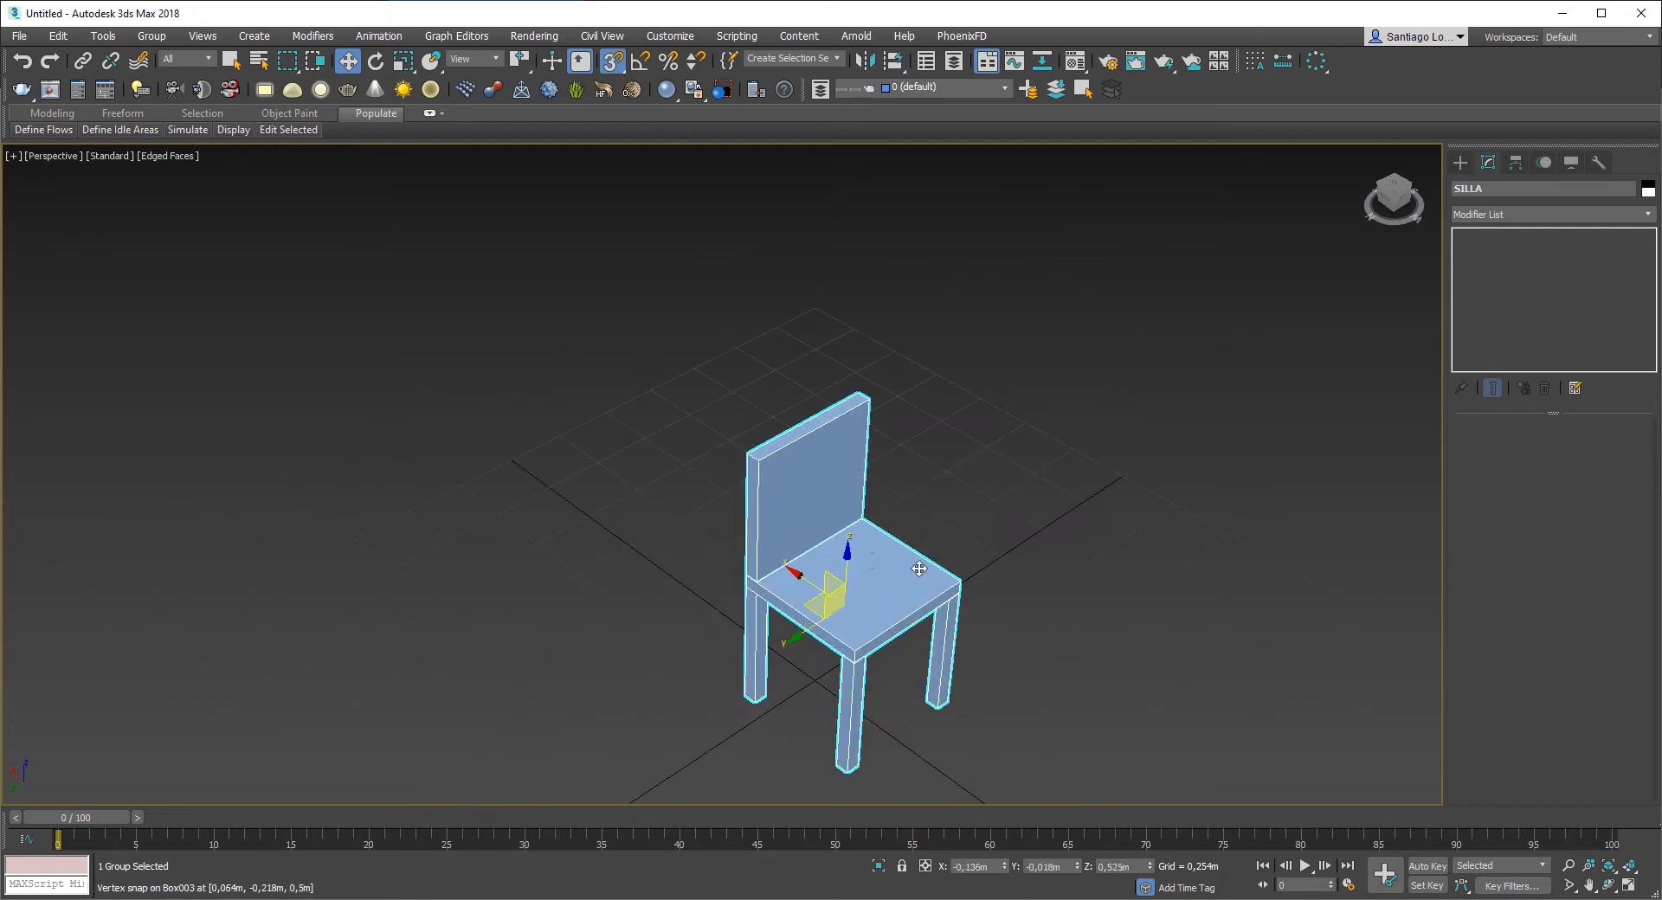
pyautogui.scroll(4, 920, 569)
# Step: With 3D snapping off, clone the chair group as one independent copy about 0,84 m away along the Y axis
pyautogui.press('s')
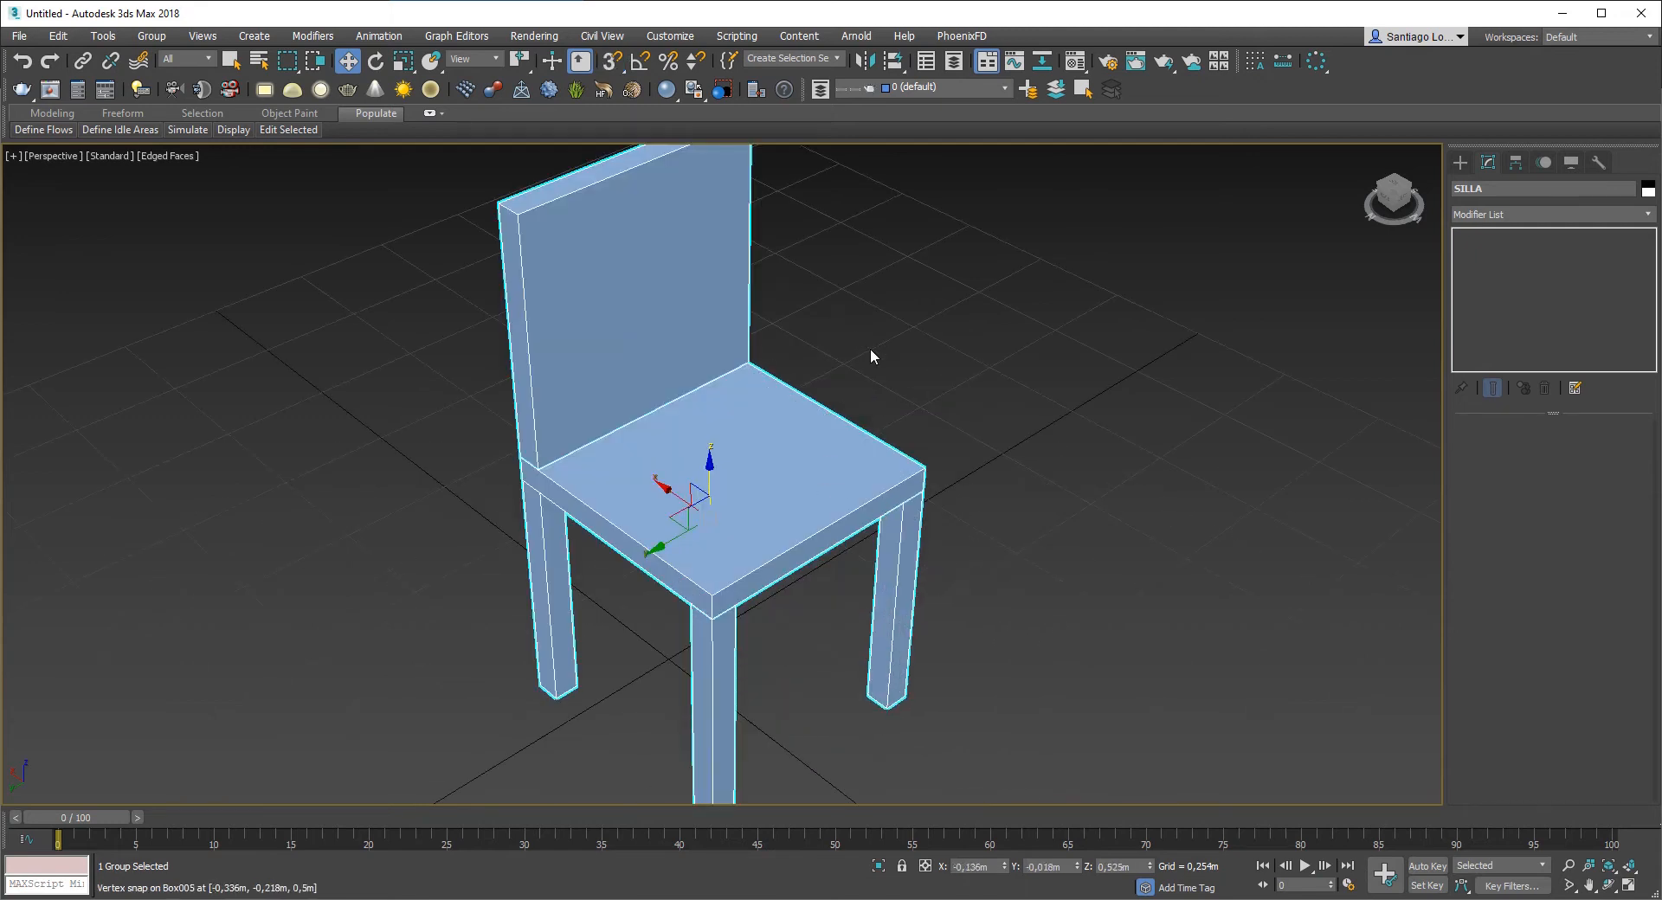
pyautogui.scroll(-3, 654, 518)
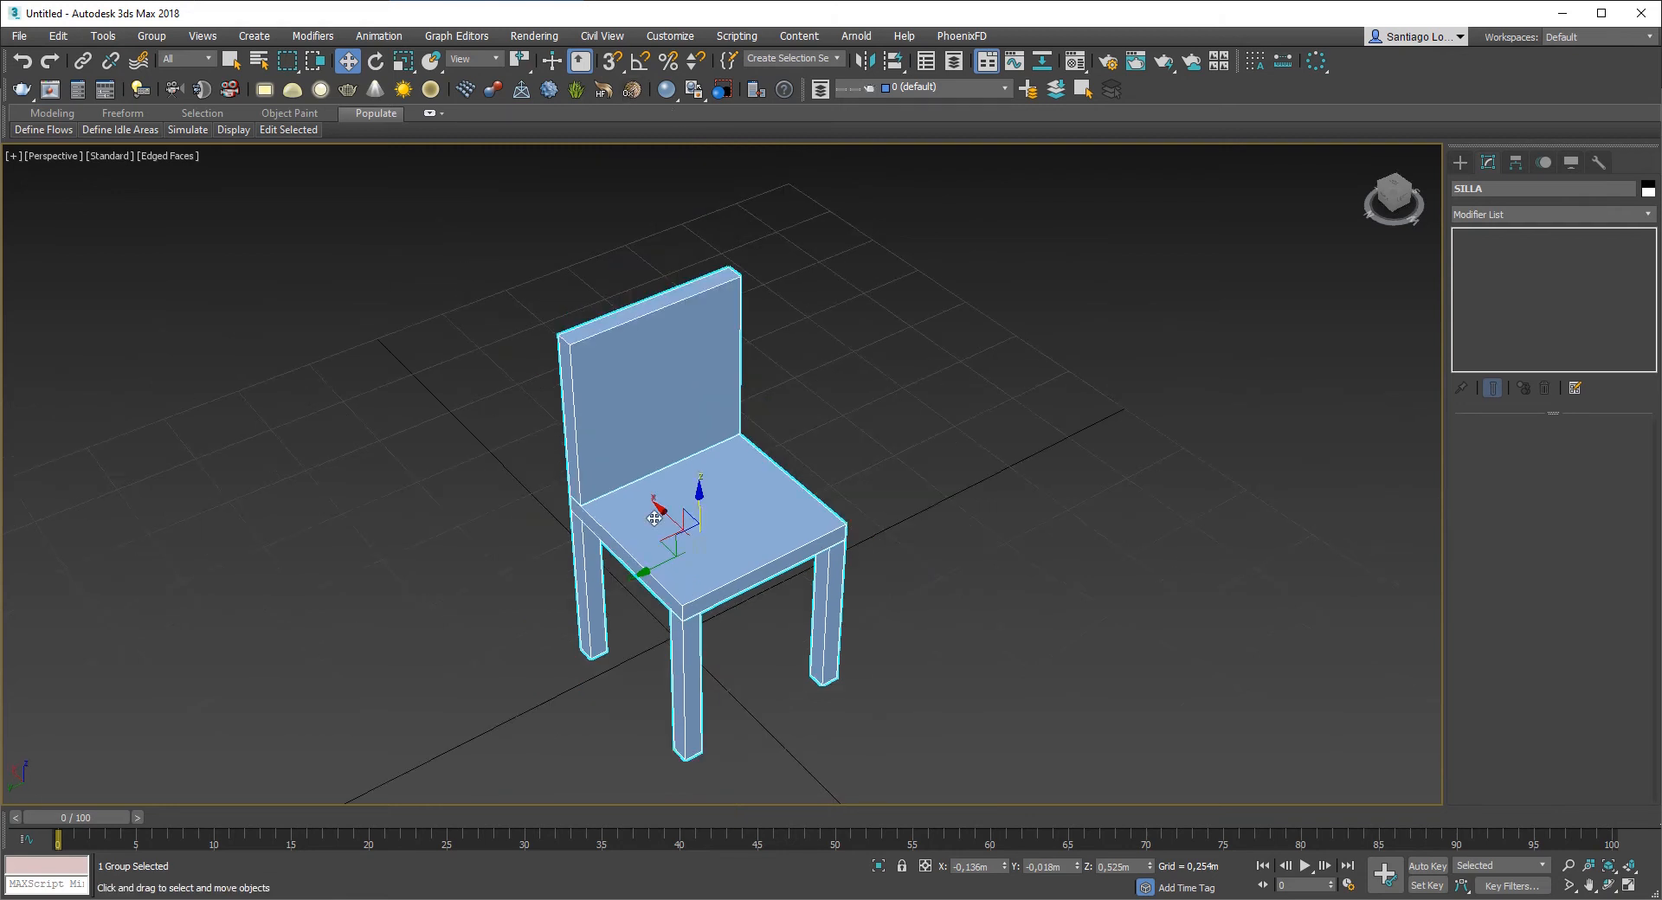
pyautogui.moveTo(656, 519); pyautogui.dragTo(643, 467, button='middle')
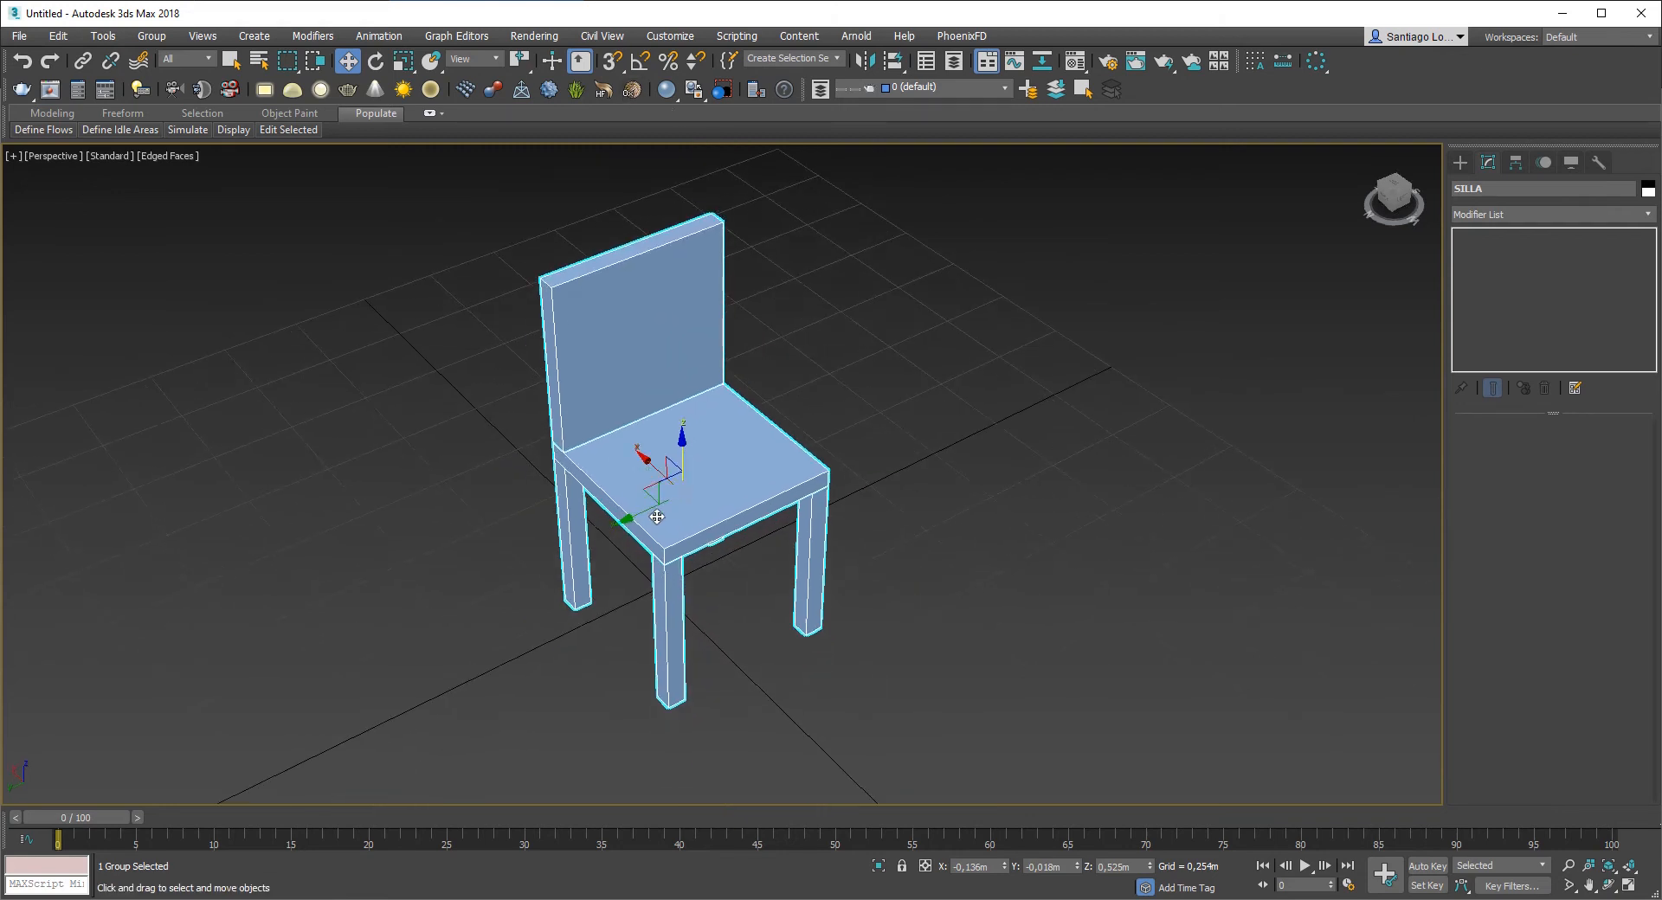
pyautogui.keyDown('shift'); pyautogui.moveTo(656, 513); pyautogui.dragTo(912, 401); pyautogui.keyUp('shift')
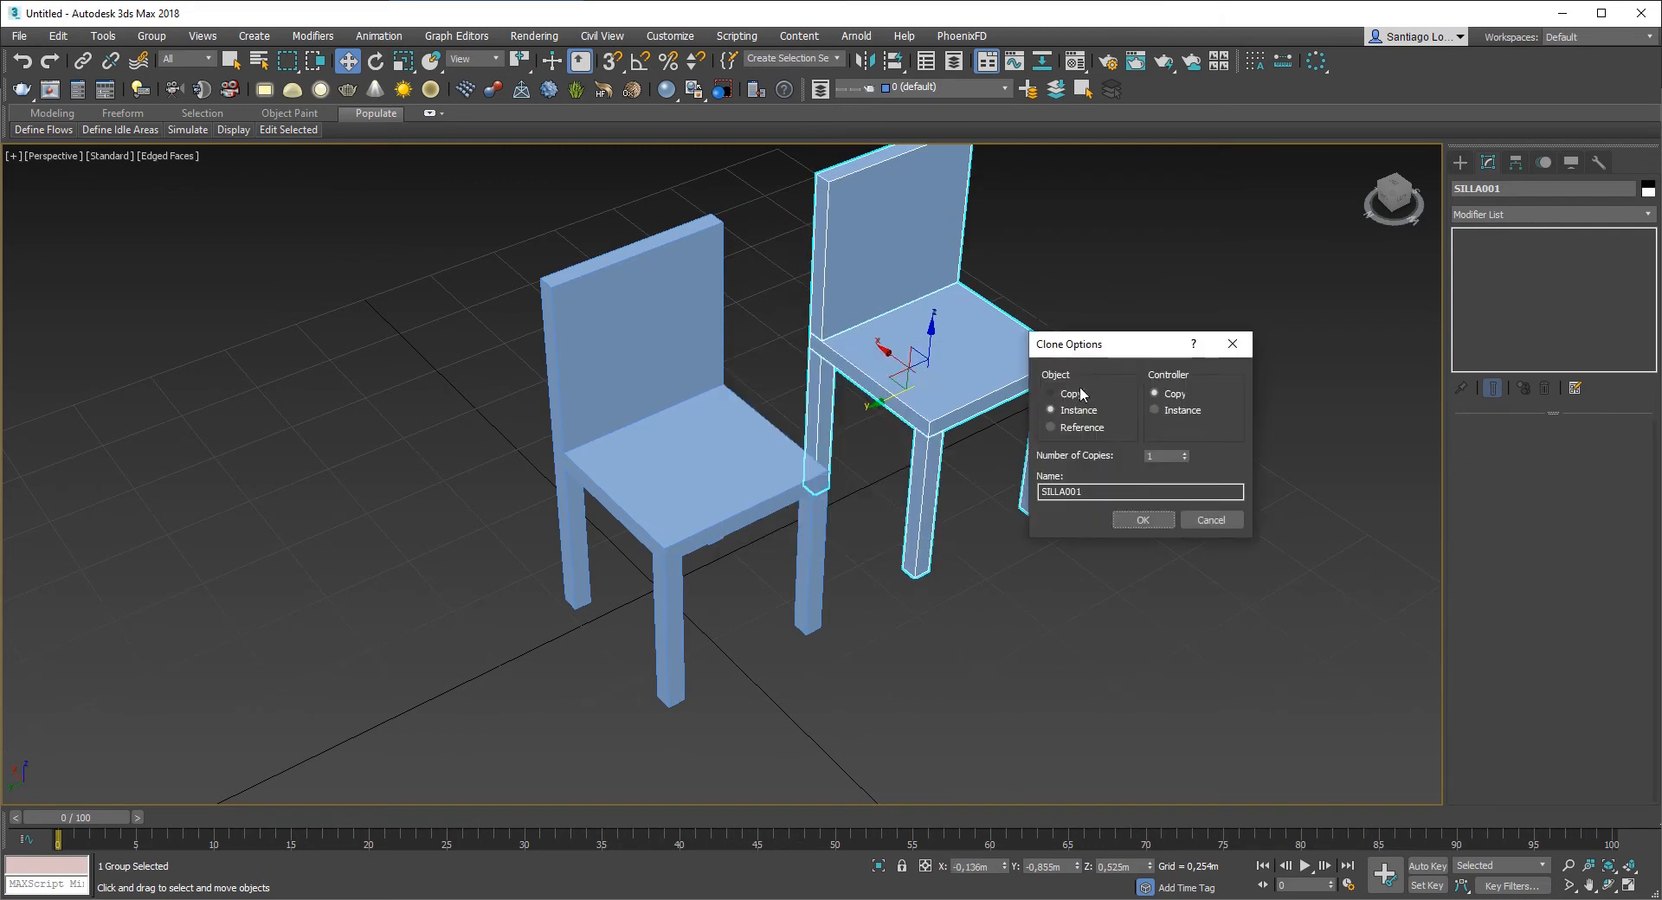
pyautogui.moveTo(1088, 345); pyautogui.dragTo(1139, 318)
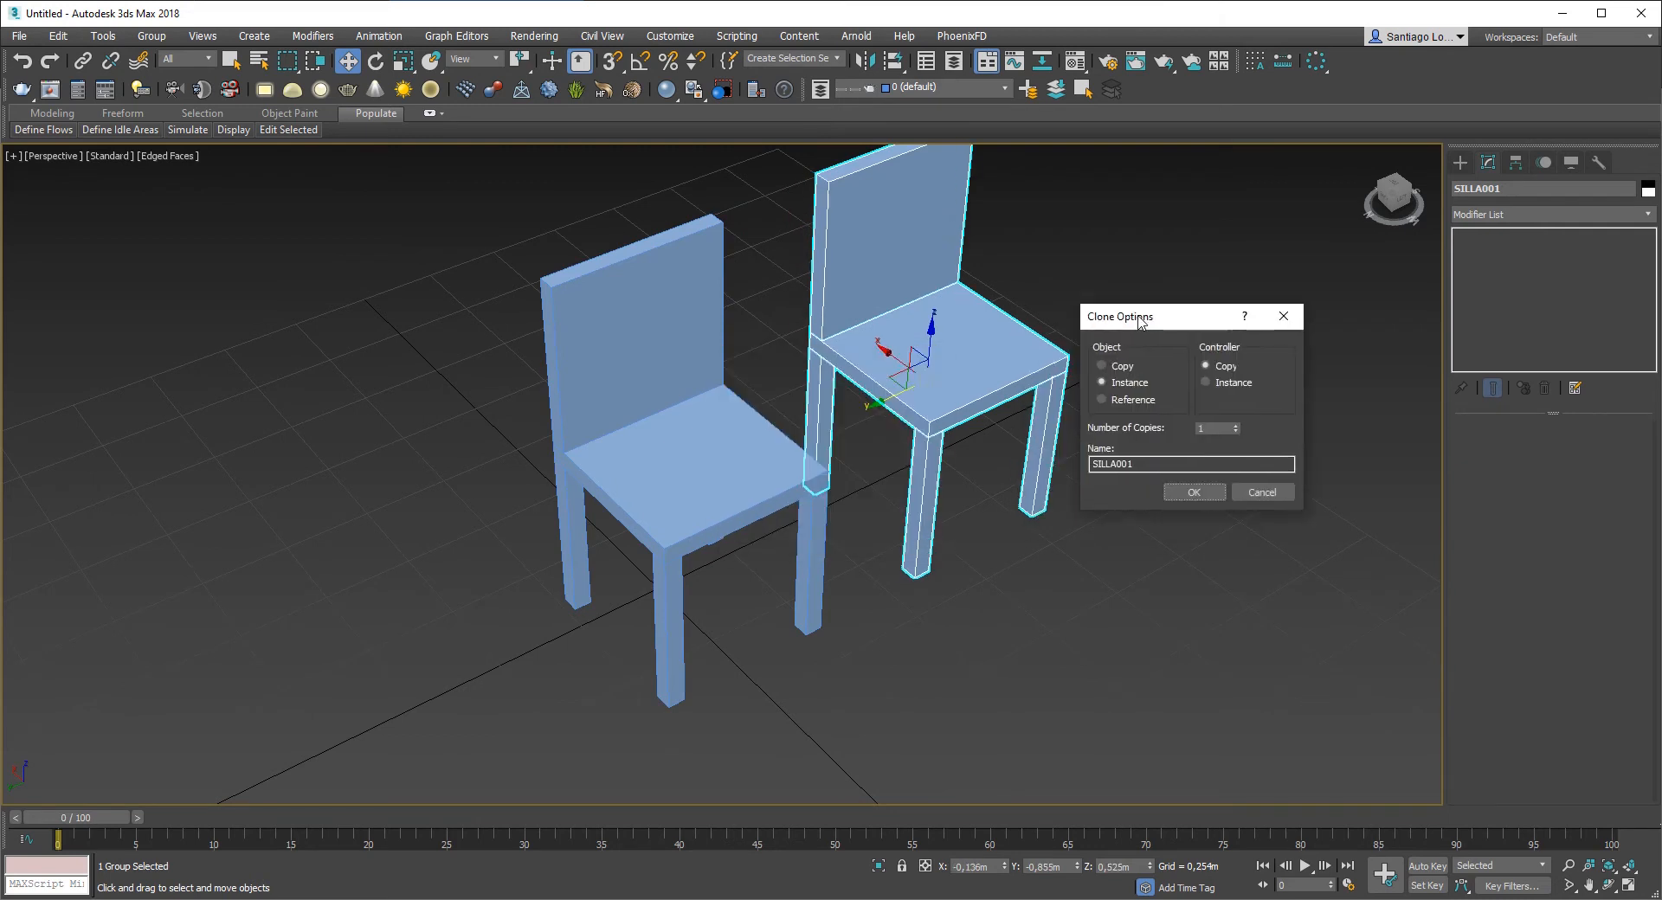
pyautogui.click(1101, 366)
pyautogui.click(1193, 492)
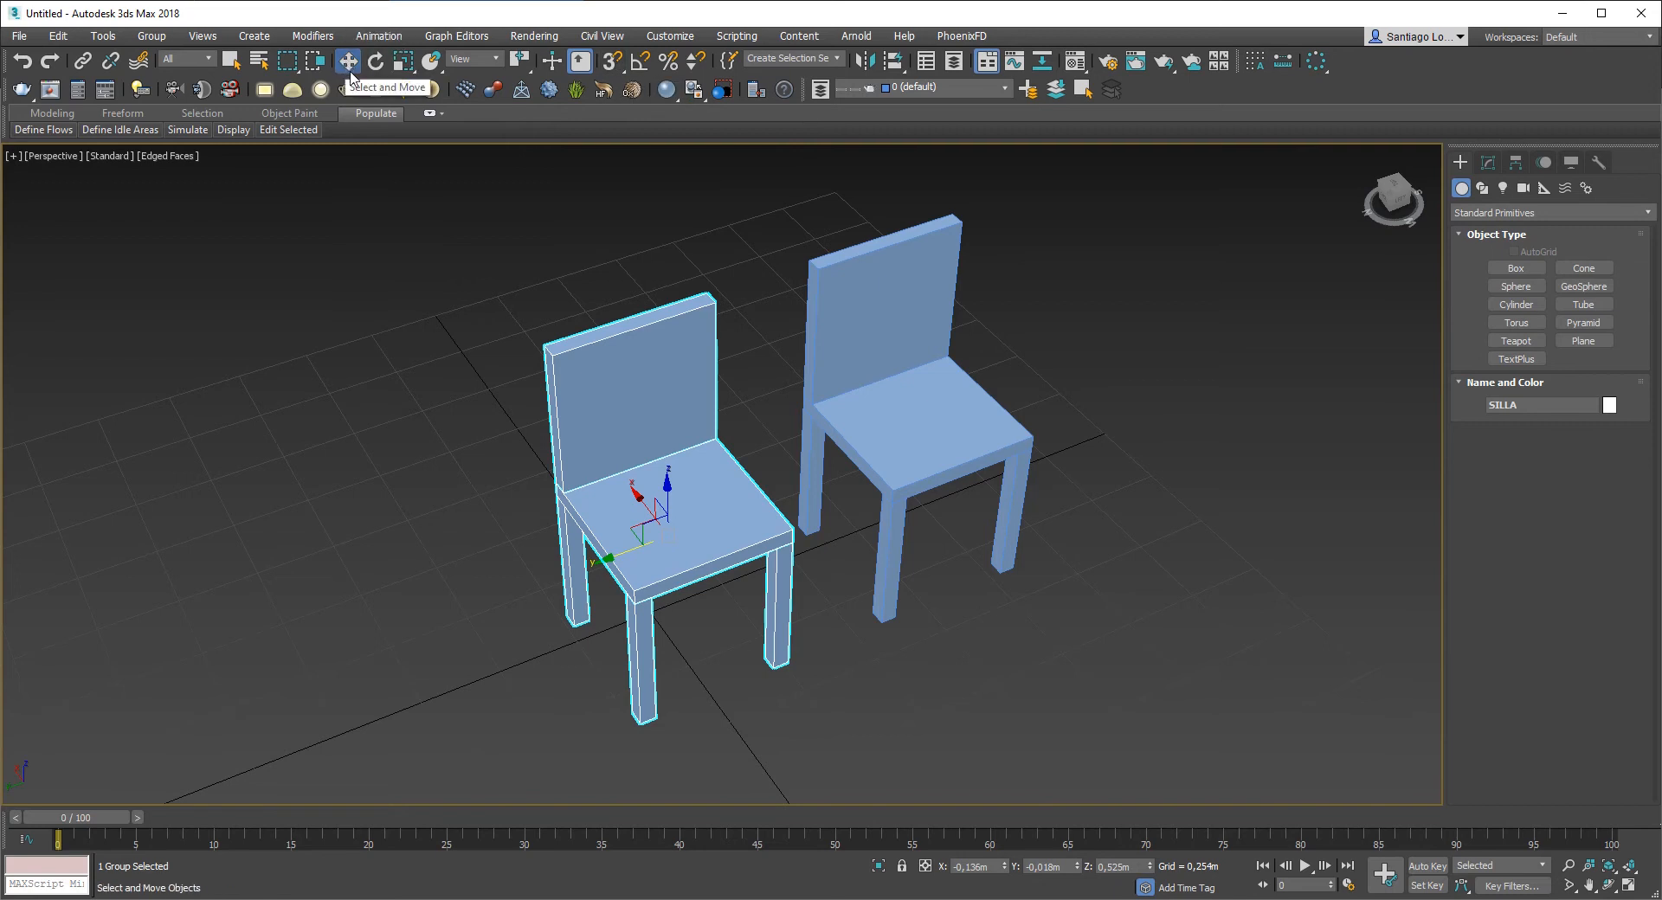
# Step: Move the original chair group about 0,22 m along the Y axis, away from its copy
pyautogui.keyDown('alt'); pyautogui.moveTo(612, 419); pyautogui.dragTo(644, 459, button='middle'); pyautogui.keyUp('alt')
pyautogui.scroll(4, 630, 482)
pyautogui.moveTo(643, 567); pyautogui.dragTo(582, 591)
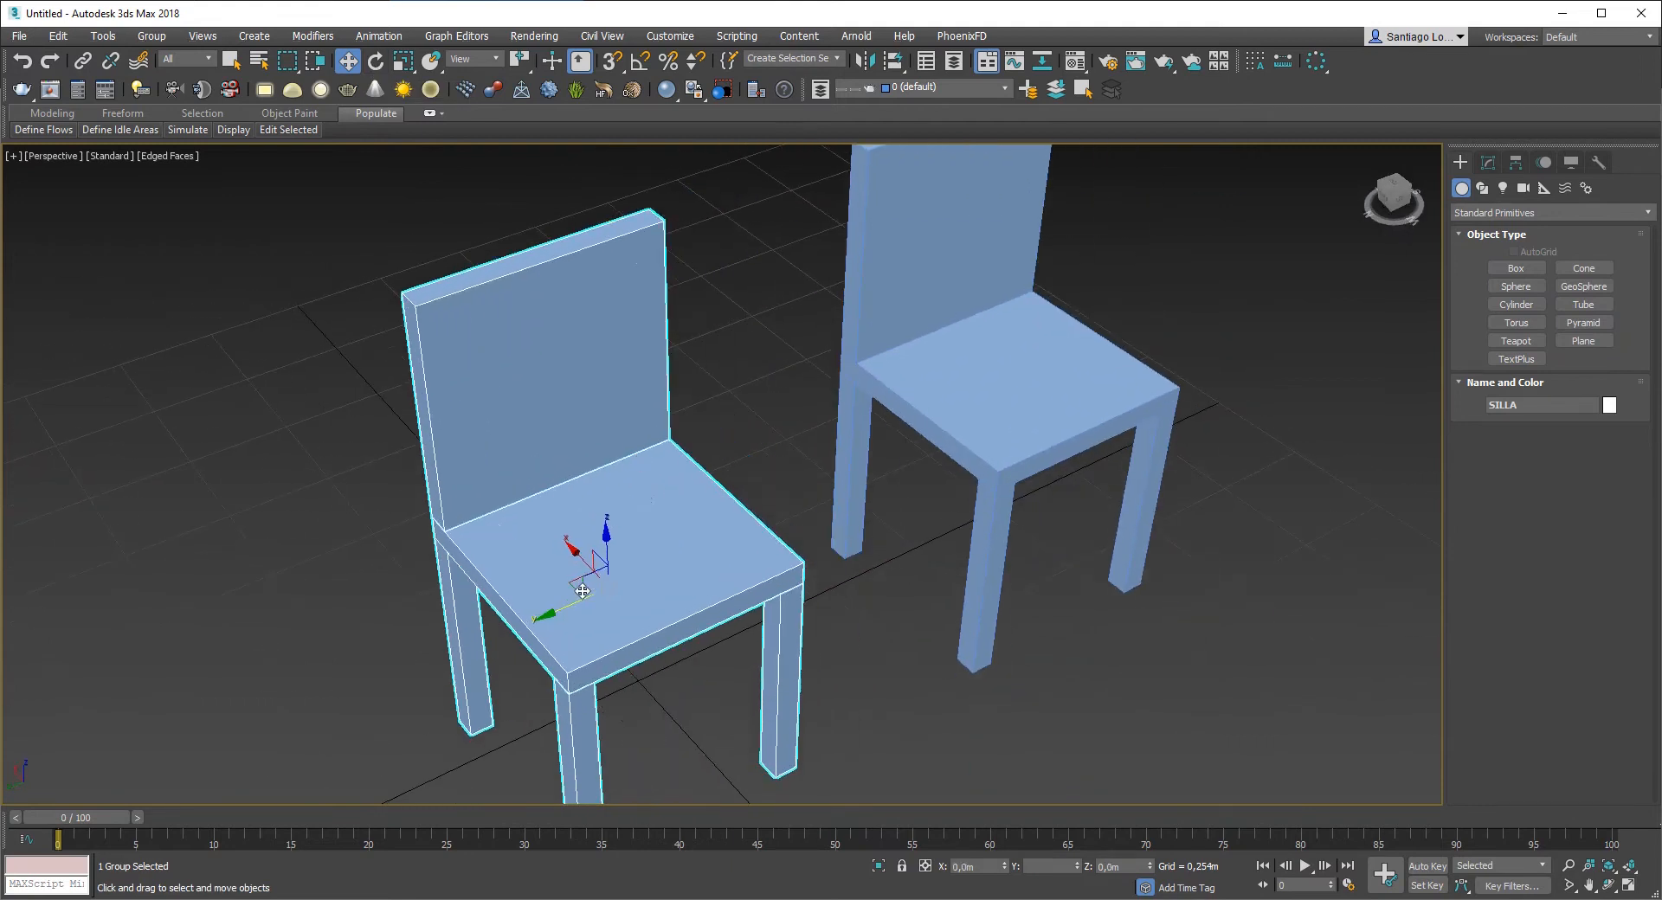
pyautogui.scroll(-3, 690, 381)
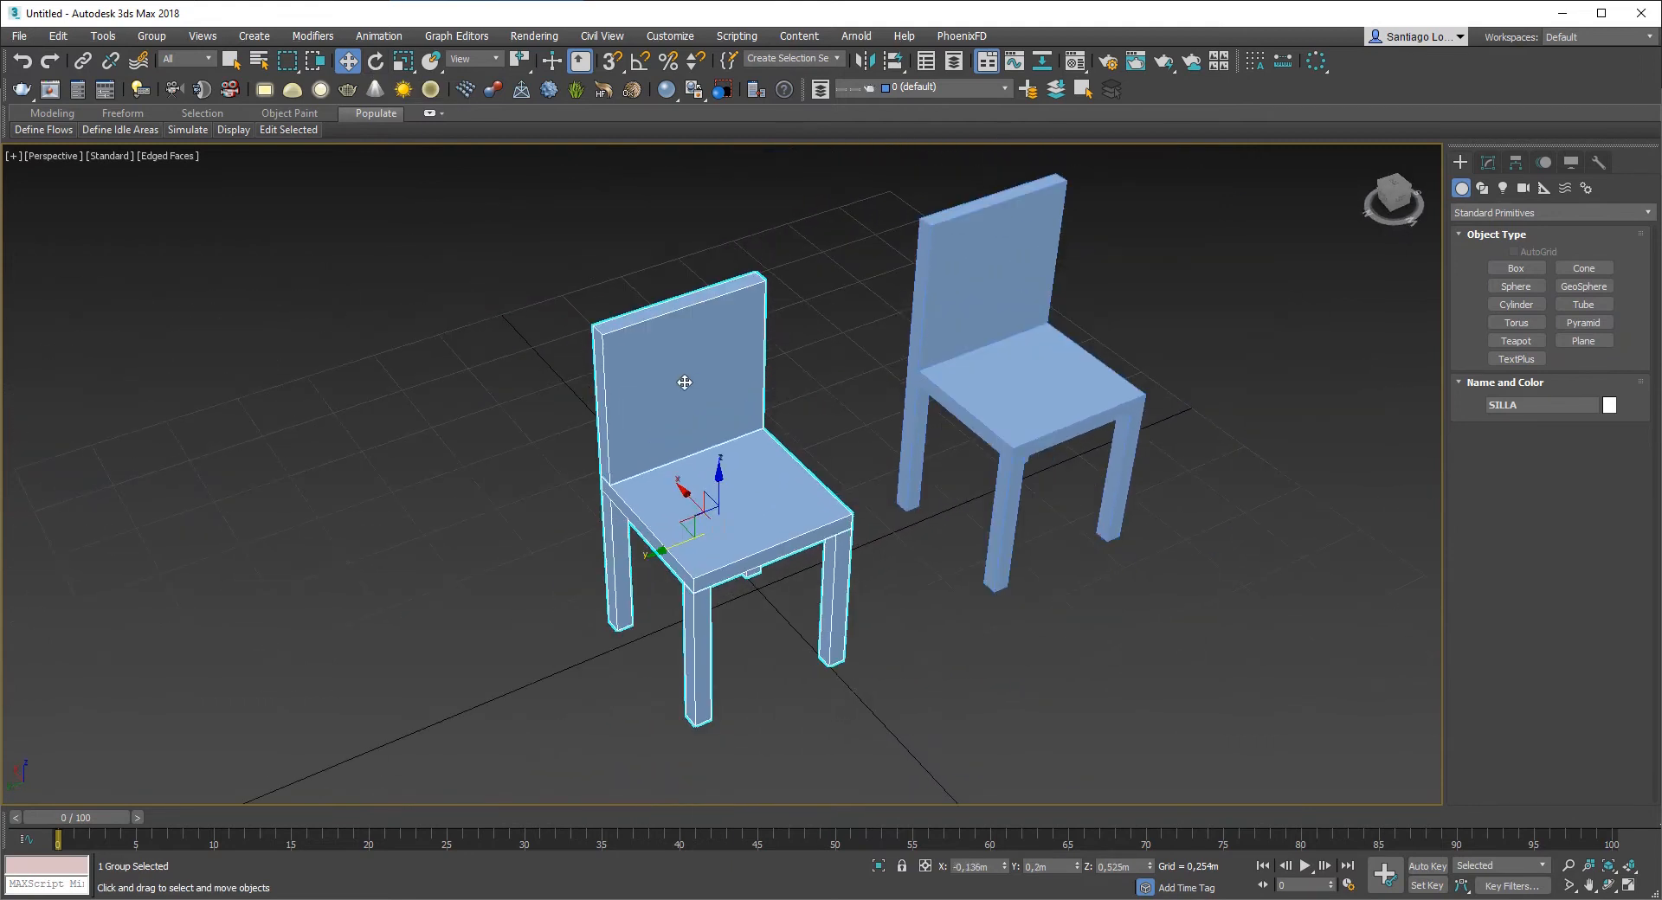
# Step: Open the original SILLA group for access to its individual parts
pyautogui.click(154, 35)
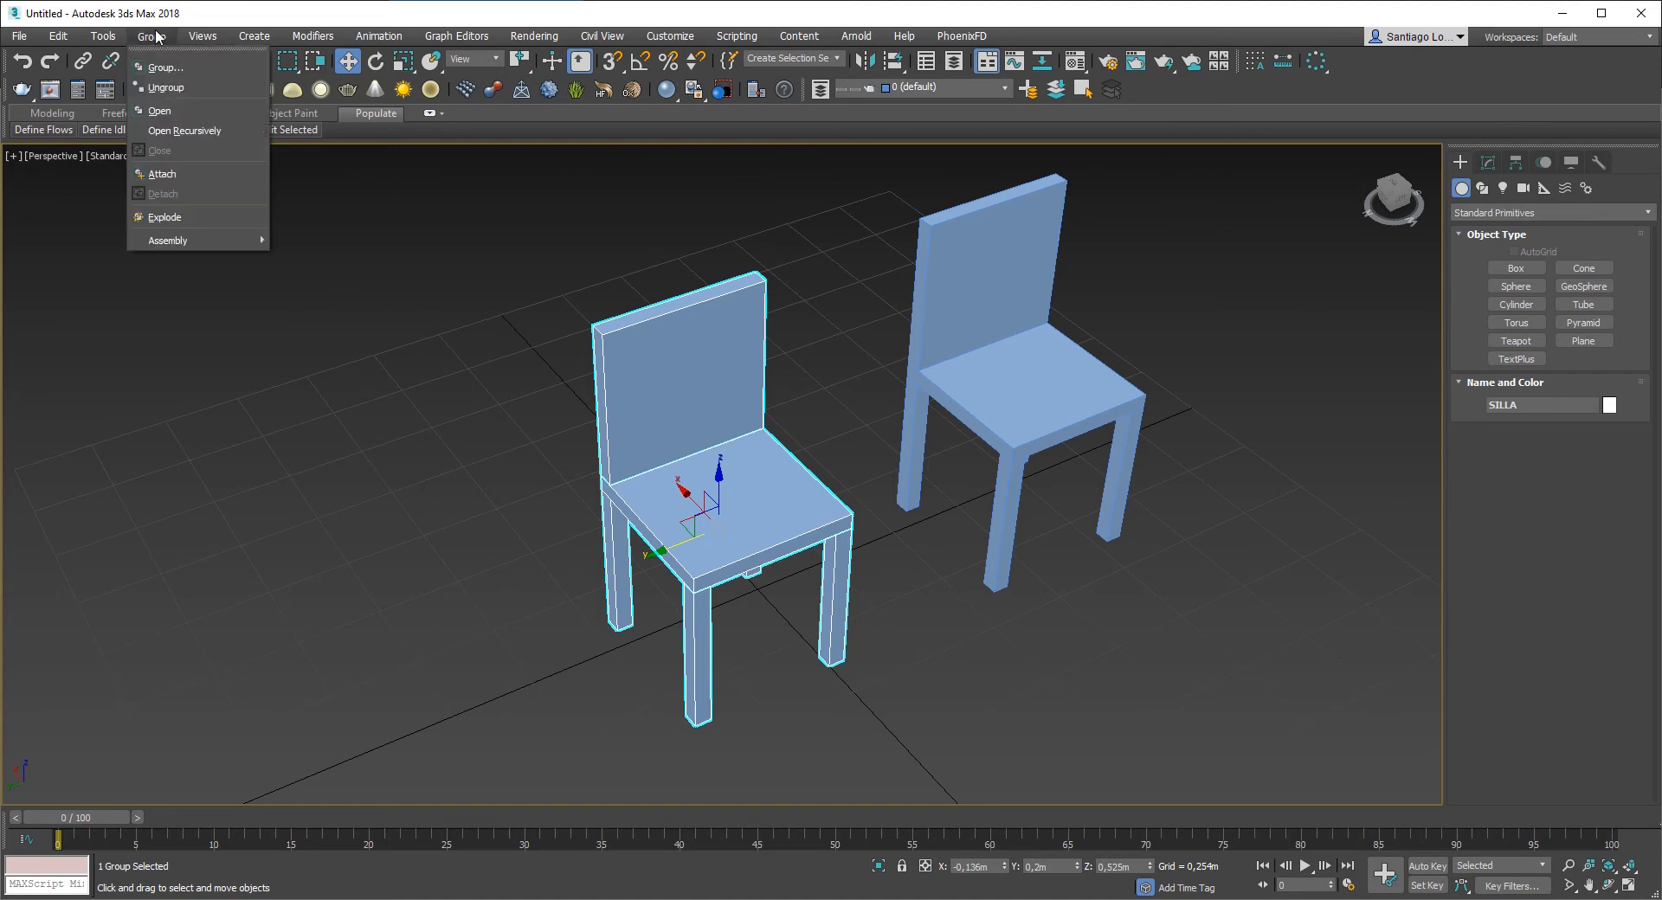
pyautogui.click(161, 111)
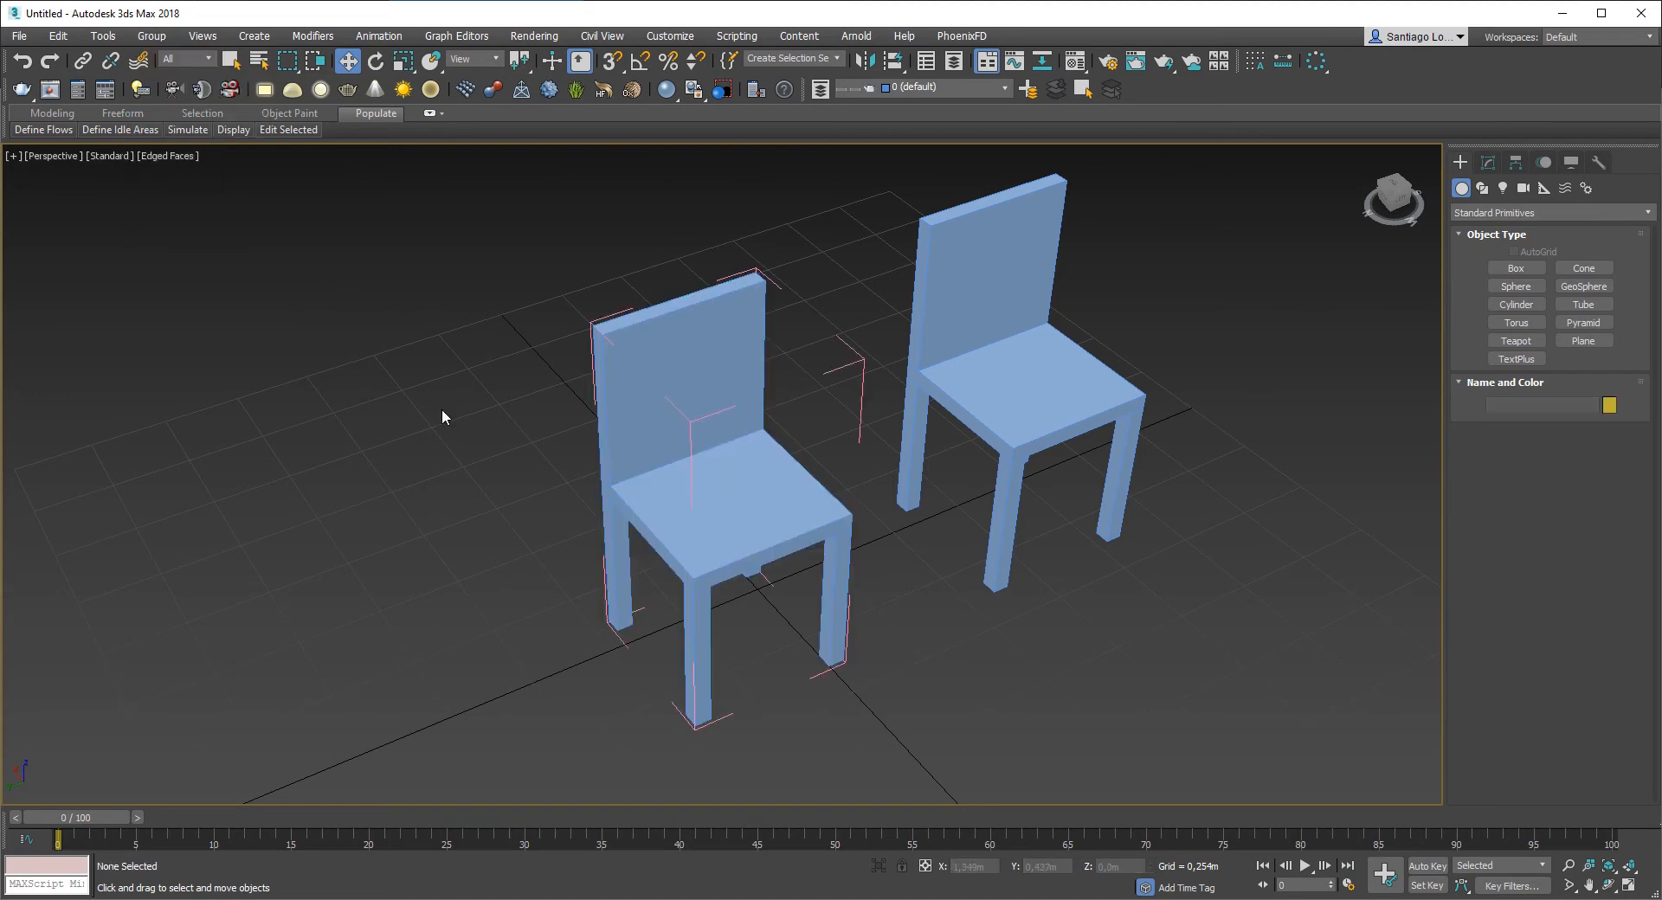
pyautogui.keyDown('alt'); pyautogui.moveTo(442, 409); pyautogui.dragTo(533, 444, button='middle'); pyautogui.keyUp('alt')
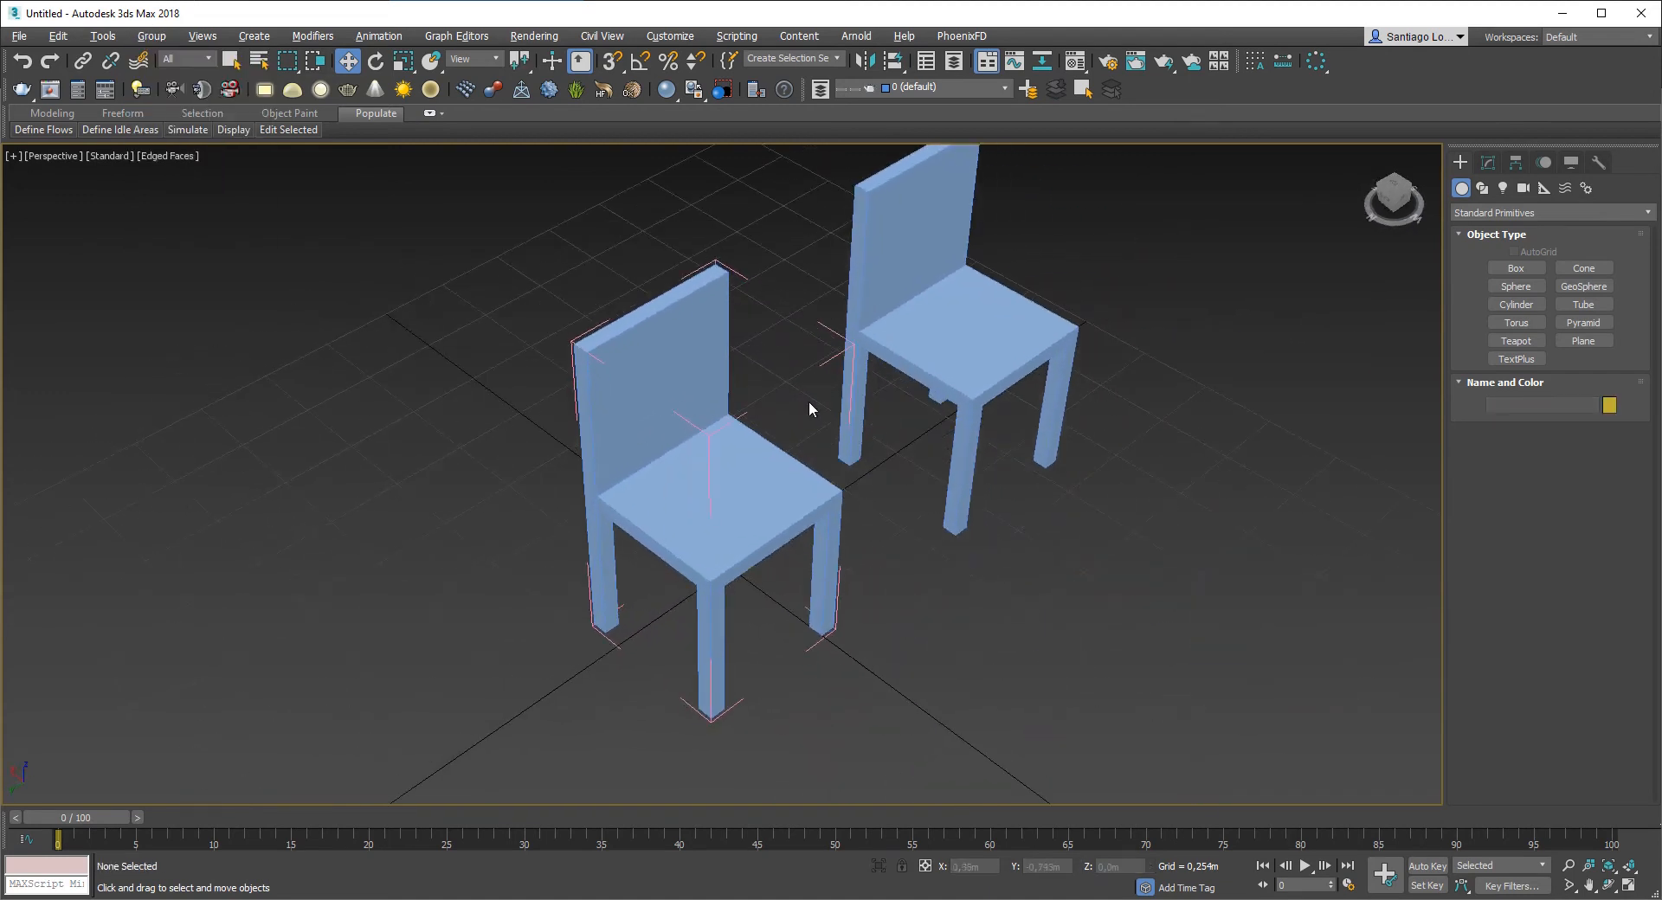
pyautogui.keyDown('alt'); pyautogui.moveTo(809, 404); pyautogui.dragTo(834, 378, button='middle'); pyautogui.keyUp('alt')
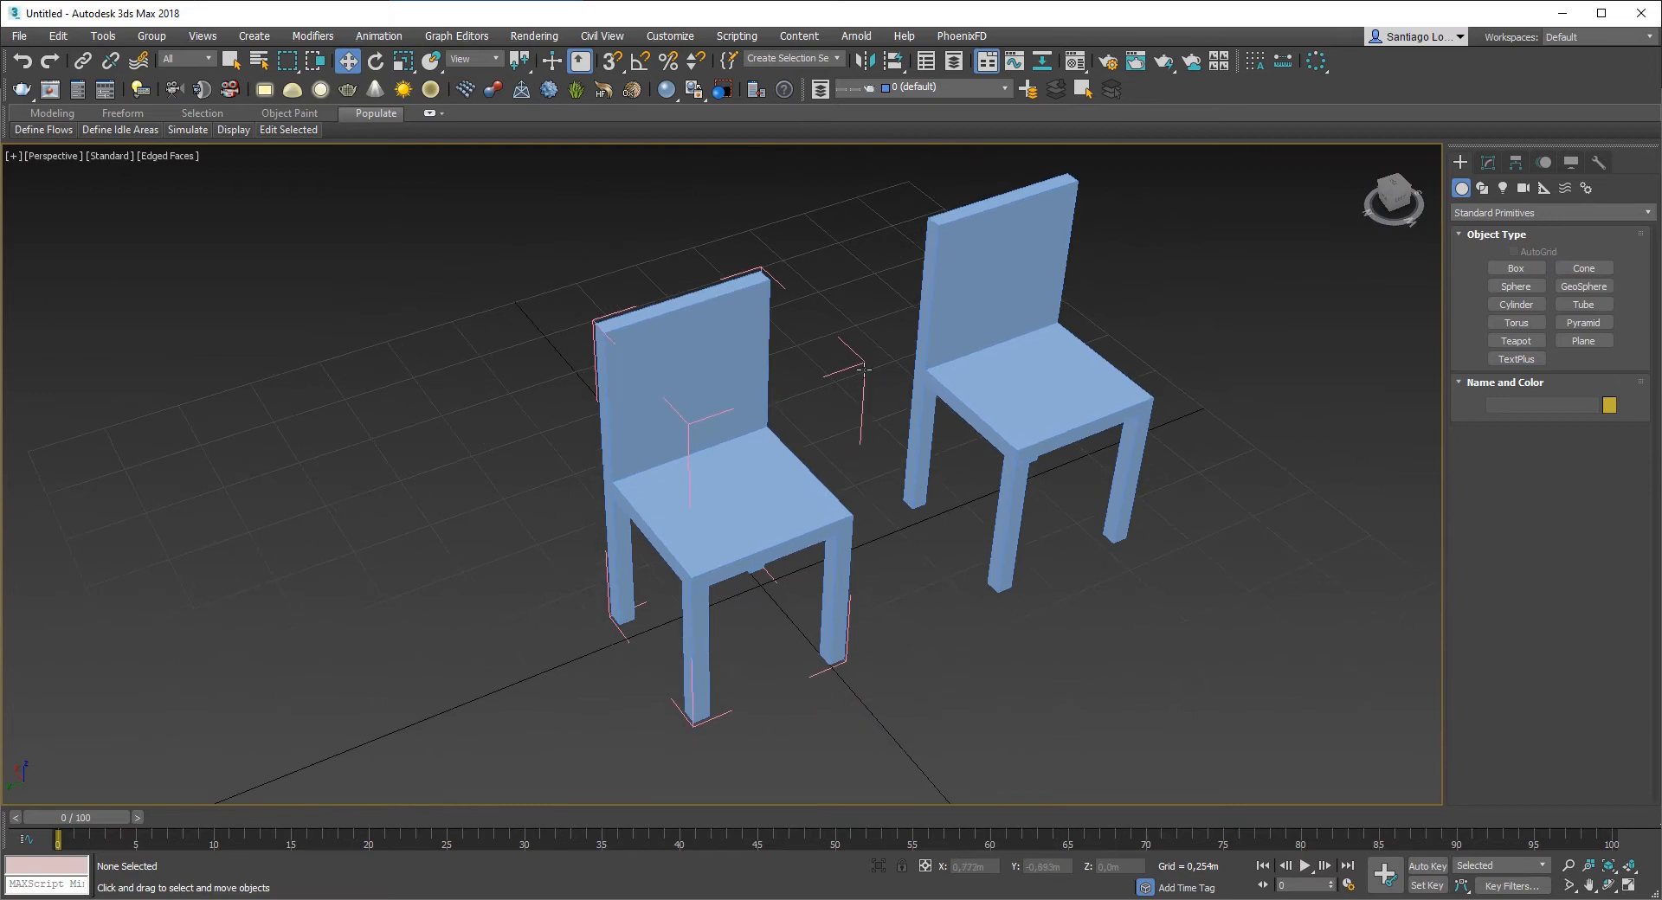
pyautogui.keyDown('alt'); pyautogui.moveTo(843, 457); pyautogui.dragTo(710, 610, button='middle'); pyautogui.keyUp('alt')
# Step: Select the front corner leg inside the opened chair group and open its box parameters for editing
pyautogui.click(705, 616)
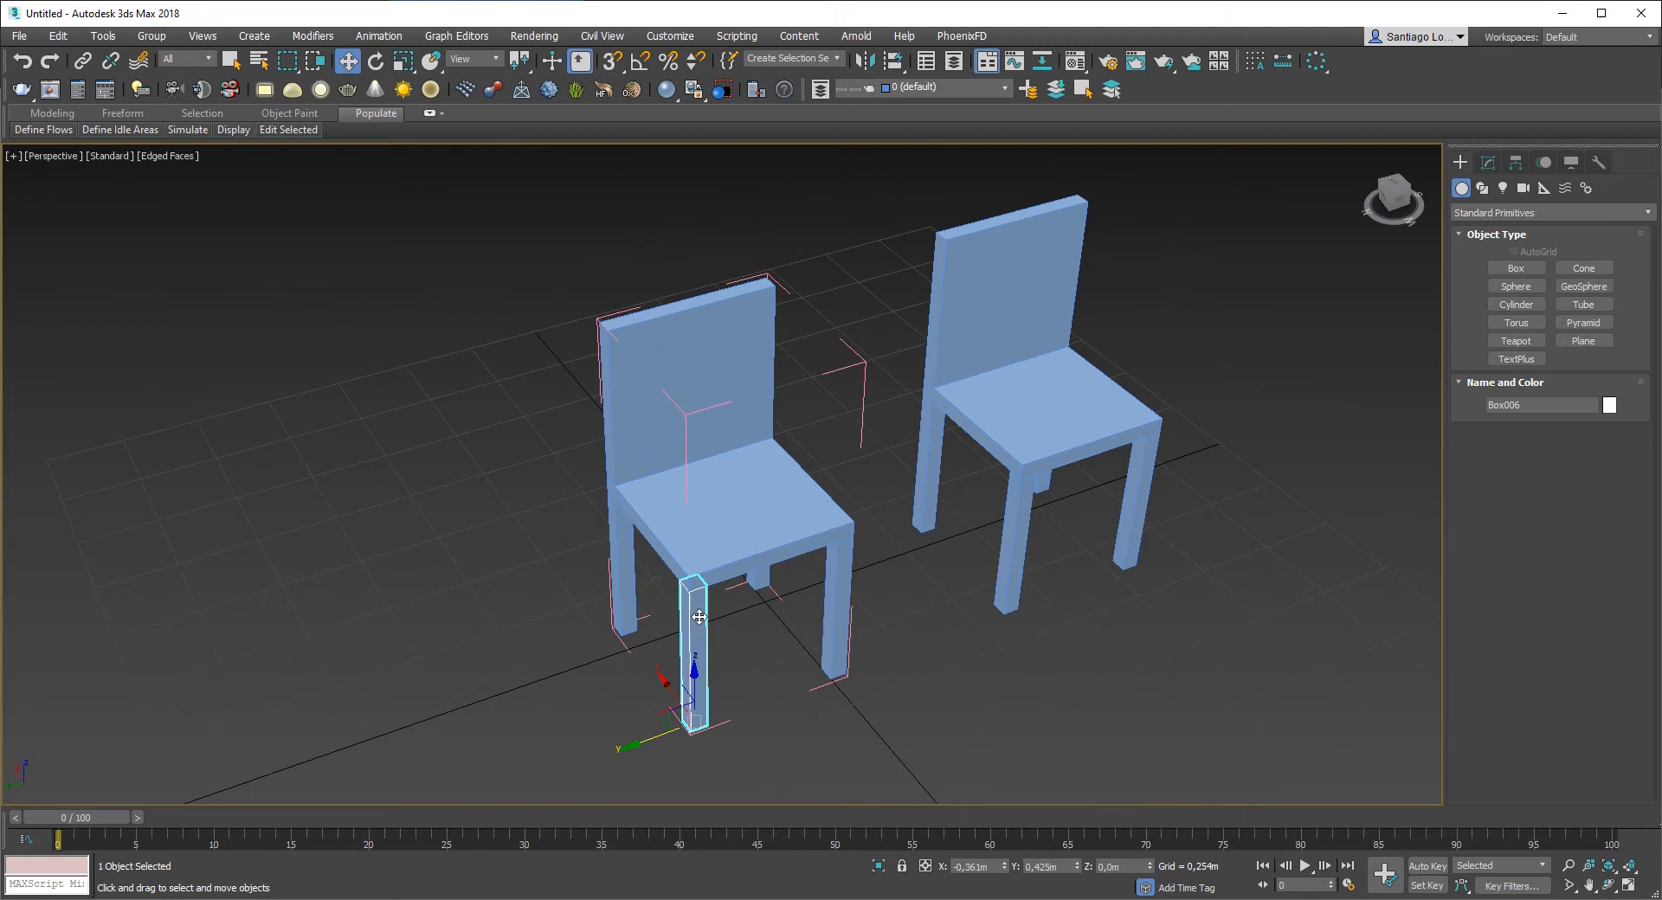
pyautogui.click(835, 606)
pyautogui.click(761, 529)
pyautogui.scroll(4, 735, 542)
pyautogui.keyDown('alt'); pyautogui.moveTo(735, 544); pyautogui.dragTo(770, 472, button='middle'); pyautogui.keyUp('alt')
pyautogui.click(698, 557)
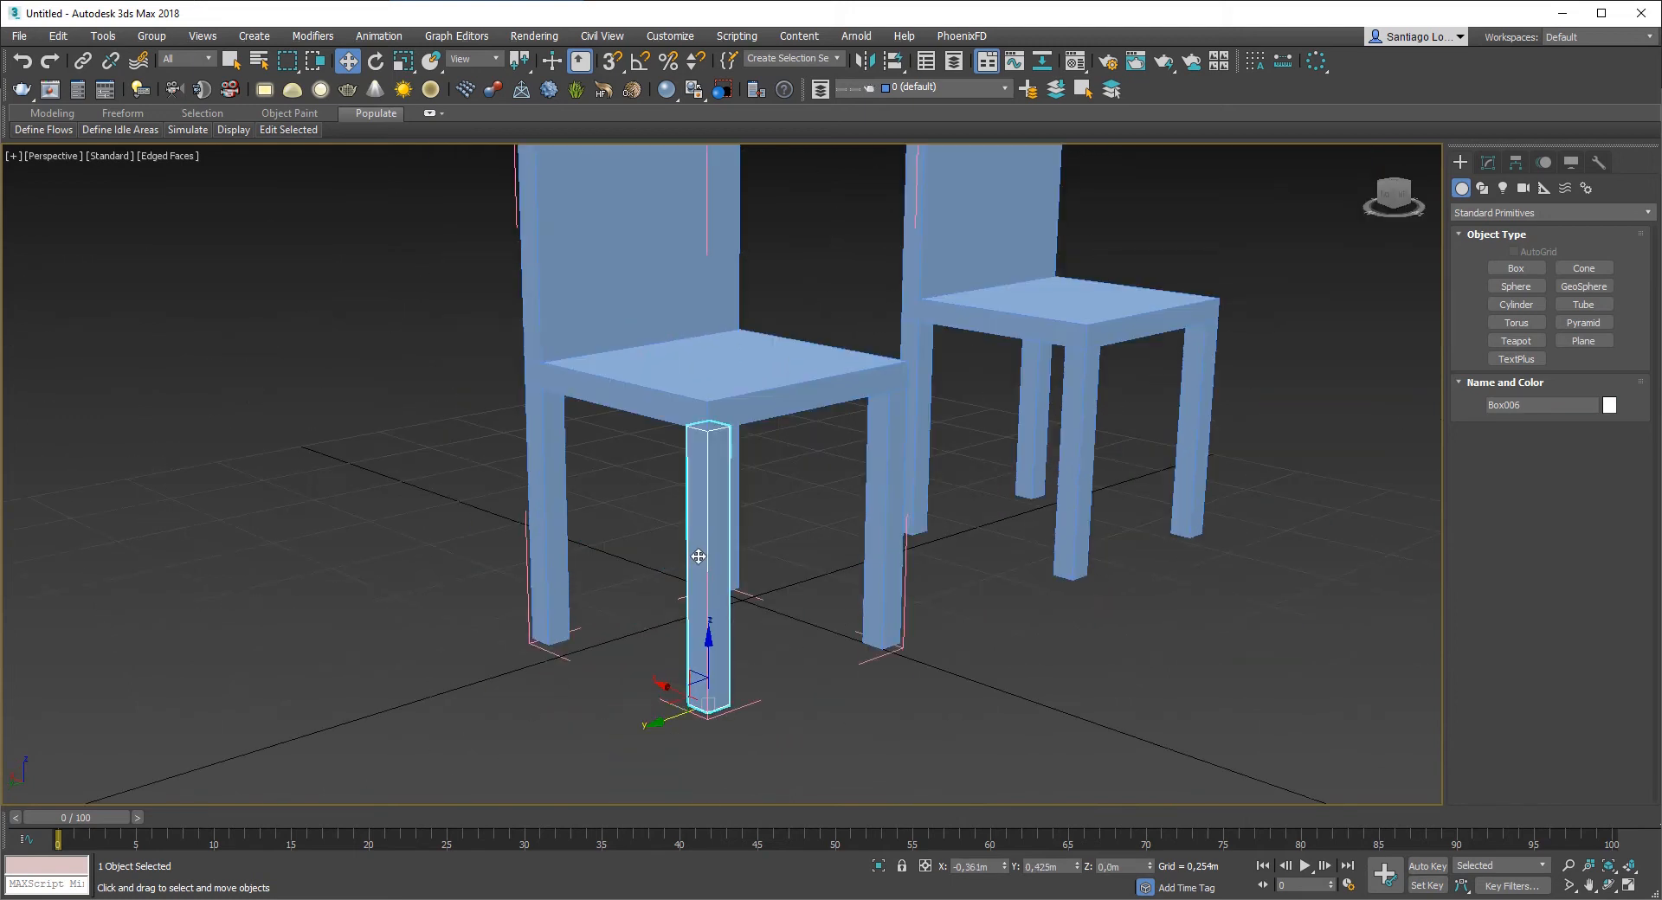
pyautogui.scroll(4, 708, 601)
pyautogui.scroll(-2, 713, 594)
pyautogui.scroll(5, 717, 588)
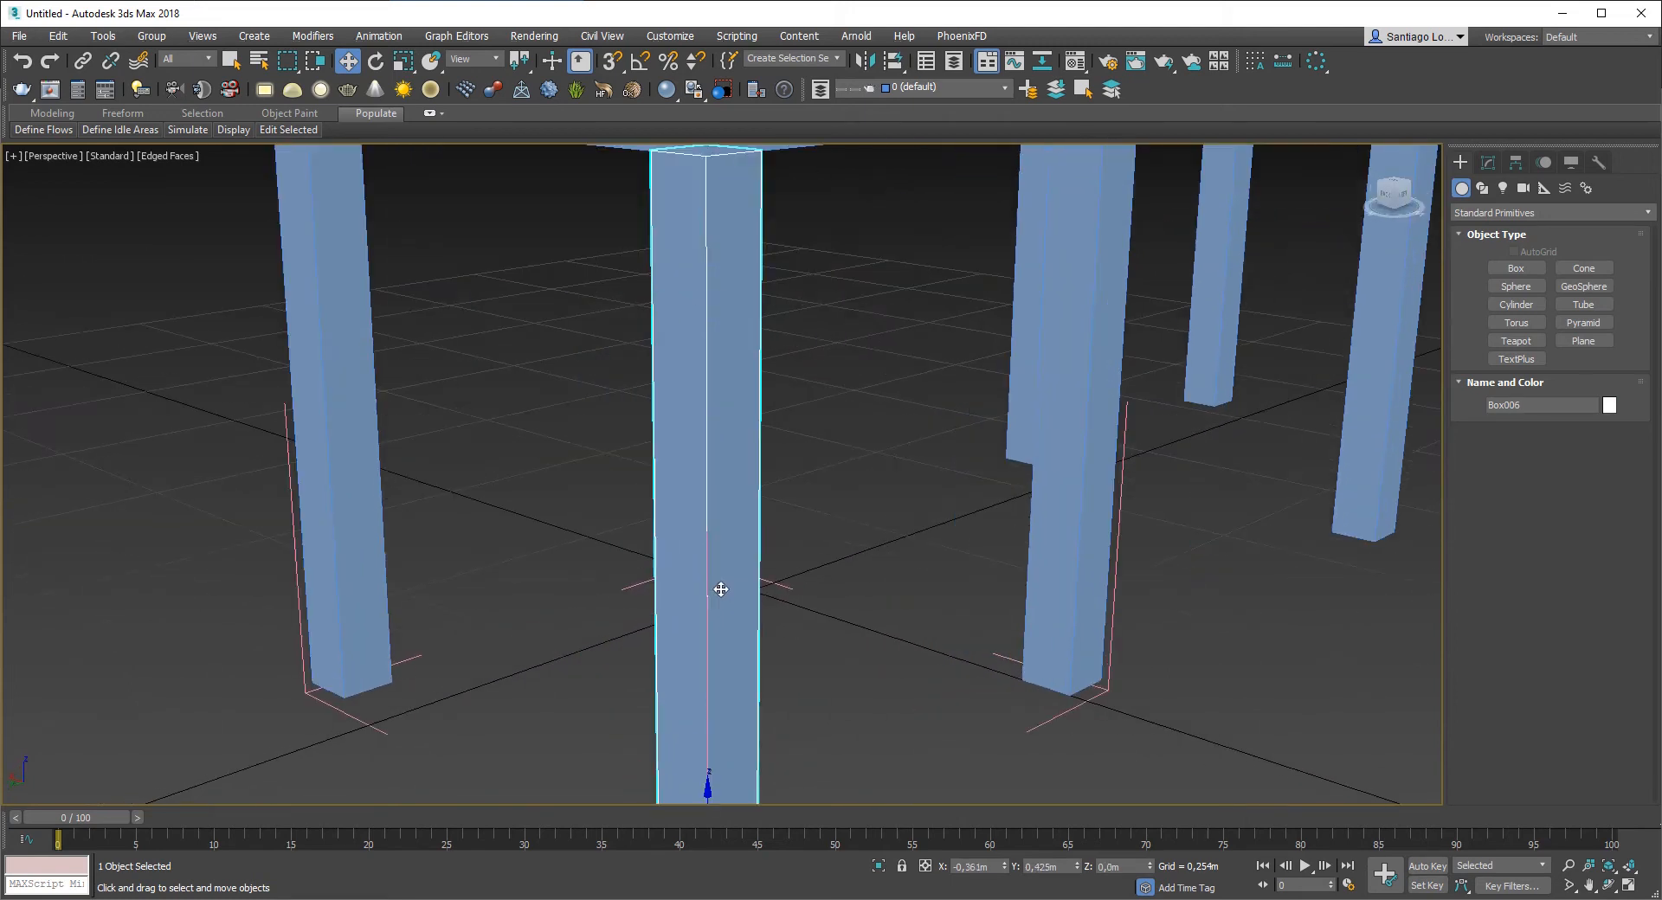
pyautogui.scroll(-5, 717, 589)
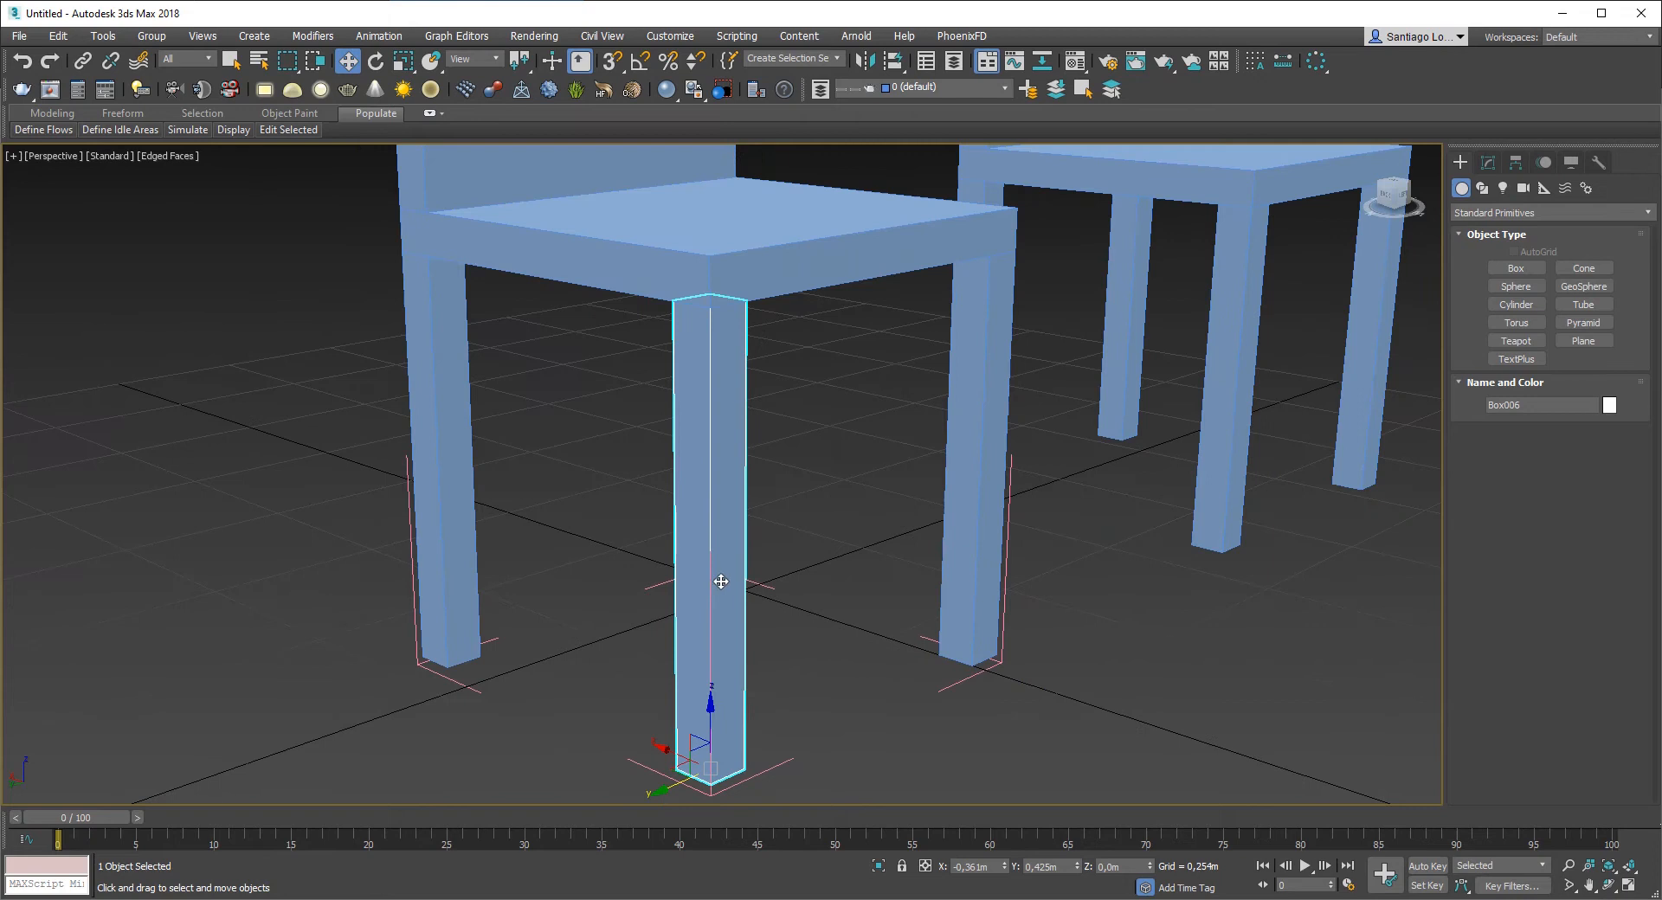
pyautogui.click(1489, 163)
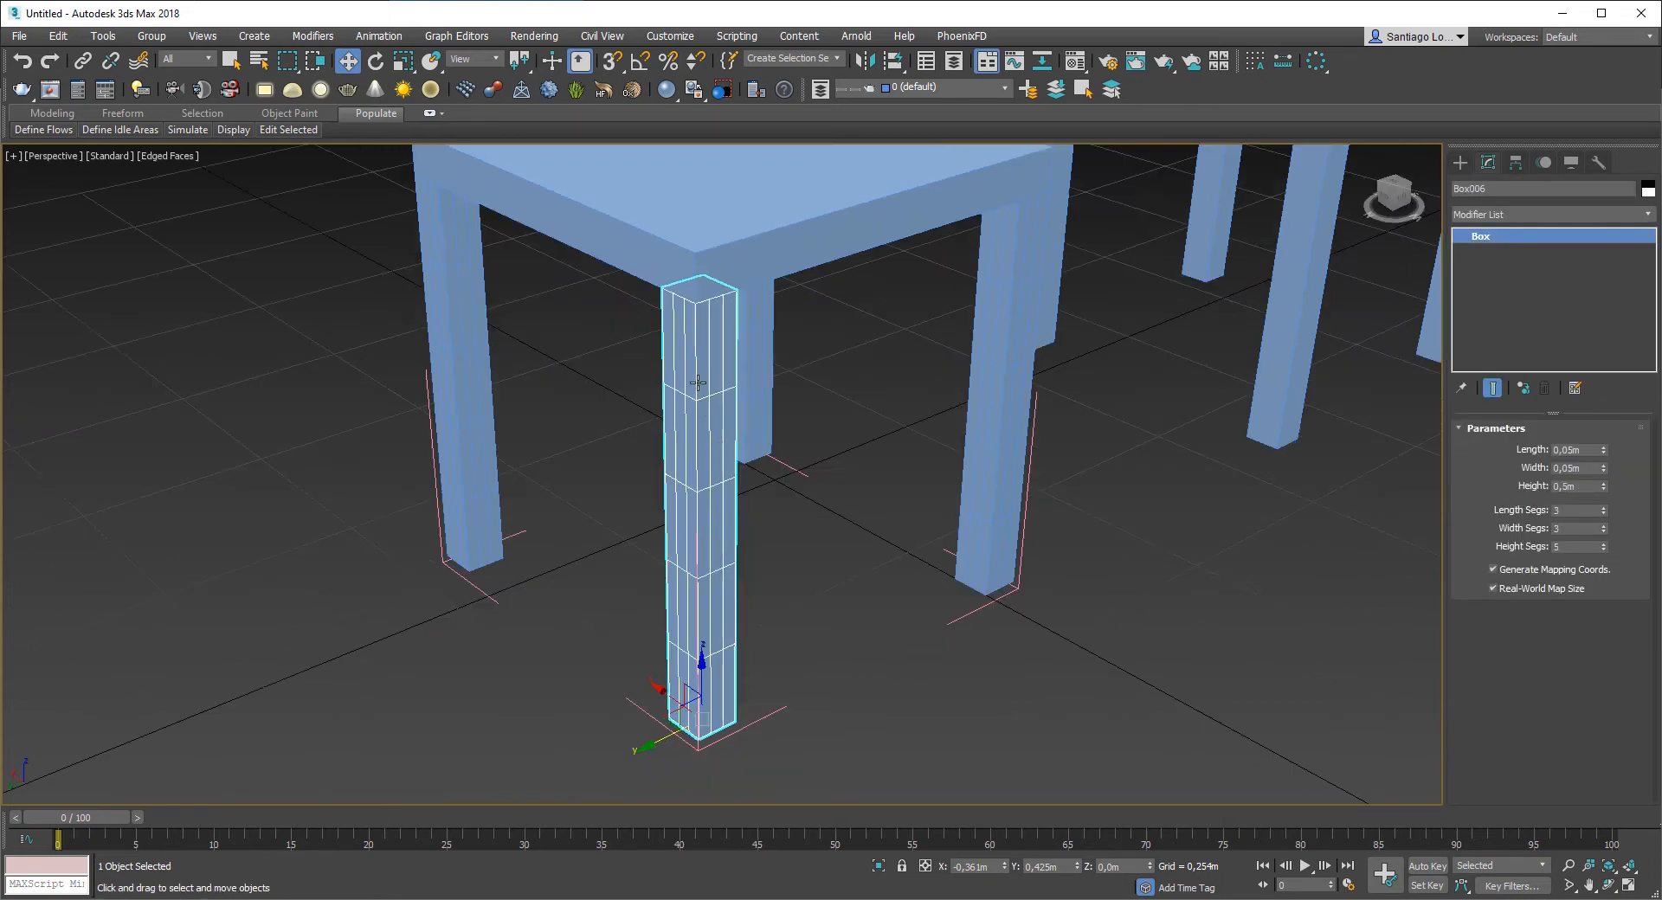
# Step: Try 8 height segments on the leg box, with width segments at 5 and back at 3
pyautogui.click(1577, 510)
pyautogui.click(1575, 529)
pyautogui.click(1570, 547)
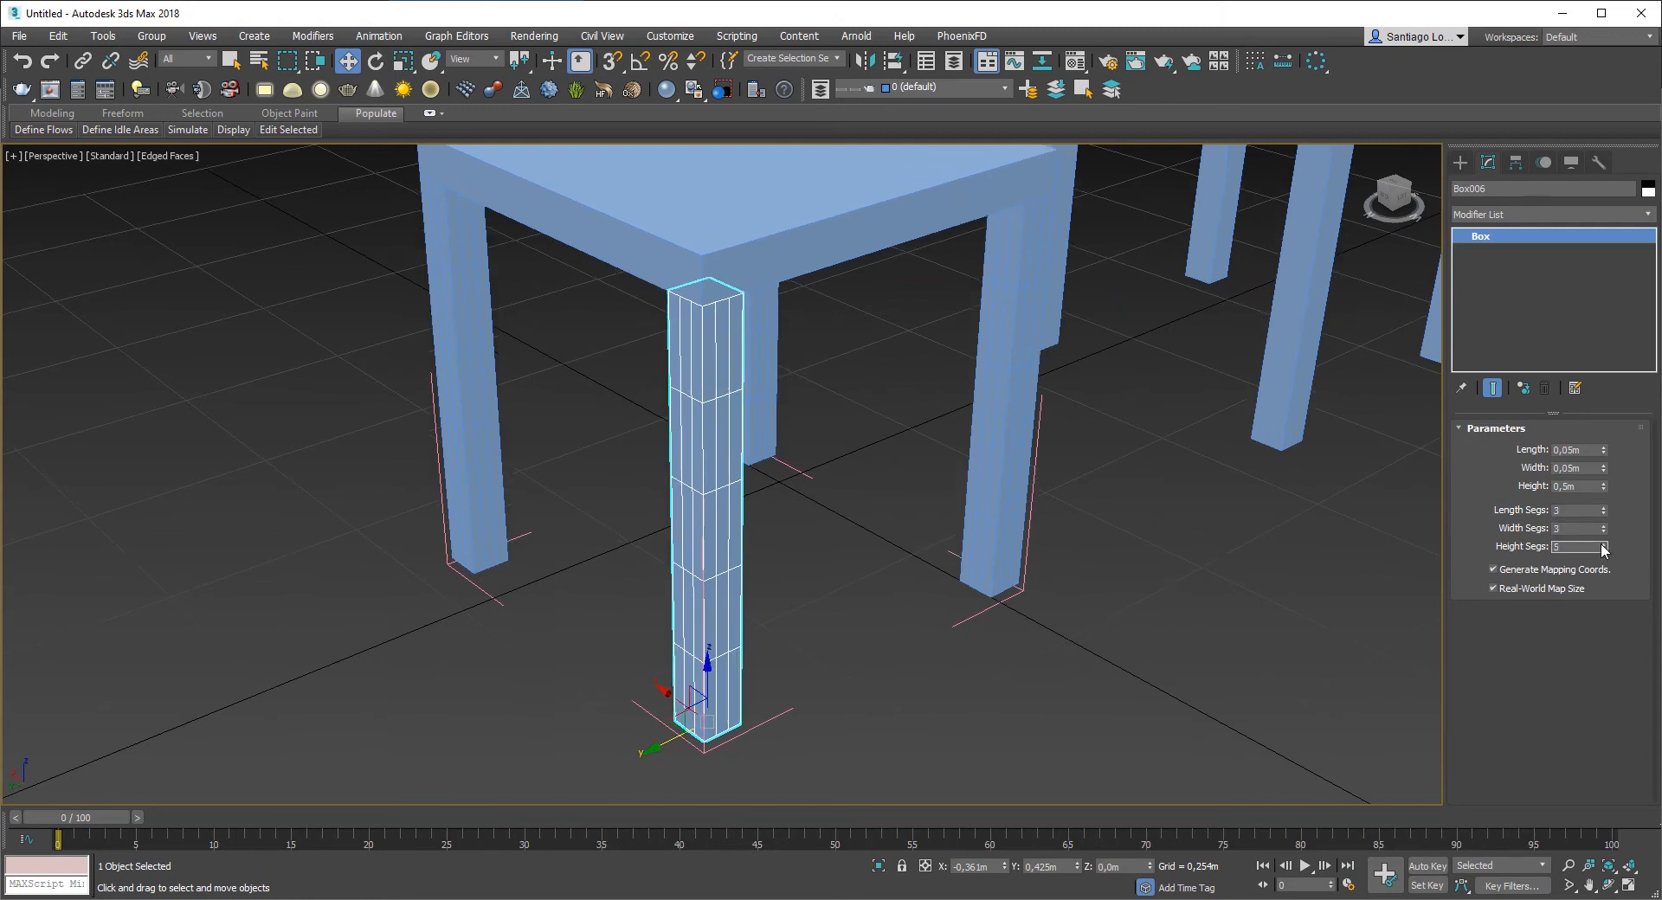
pyautogui.moveTo(1603, 547); pyautogui.dragTo(1603, 524)
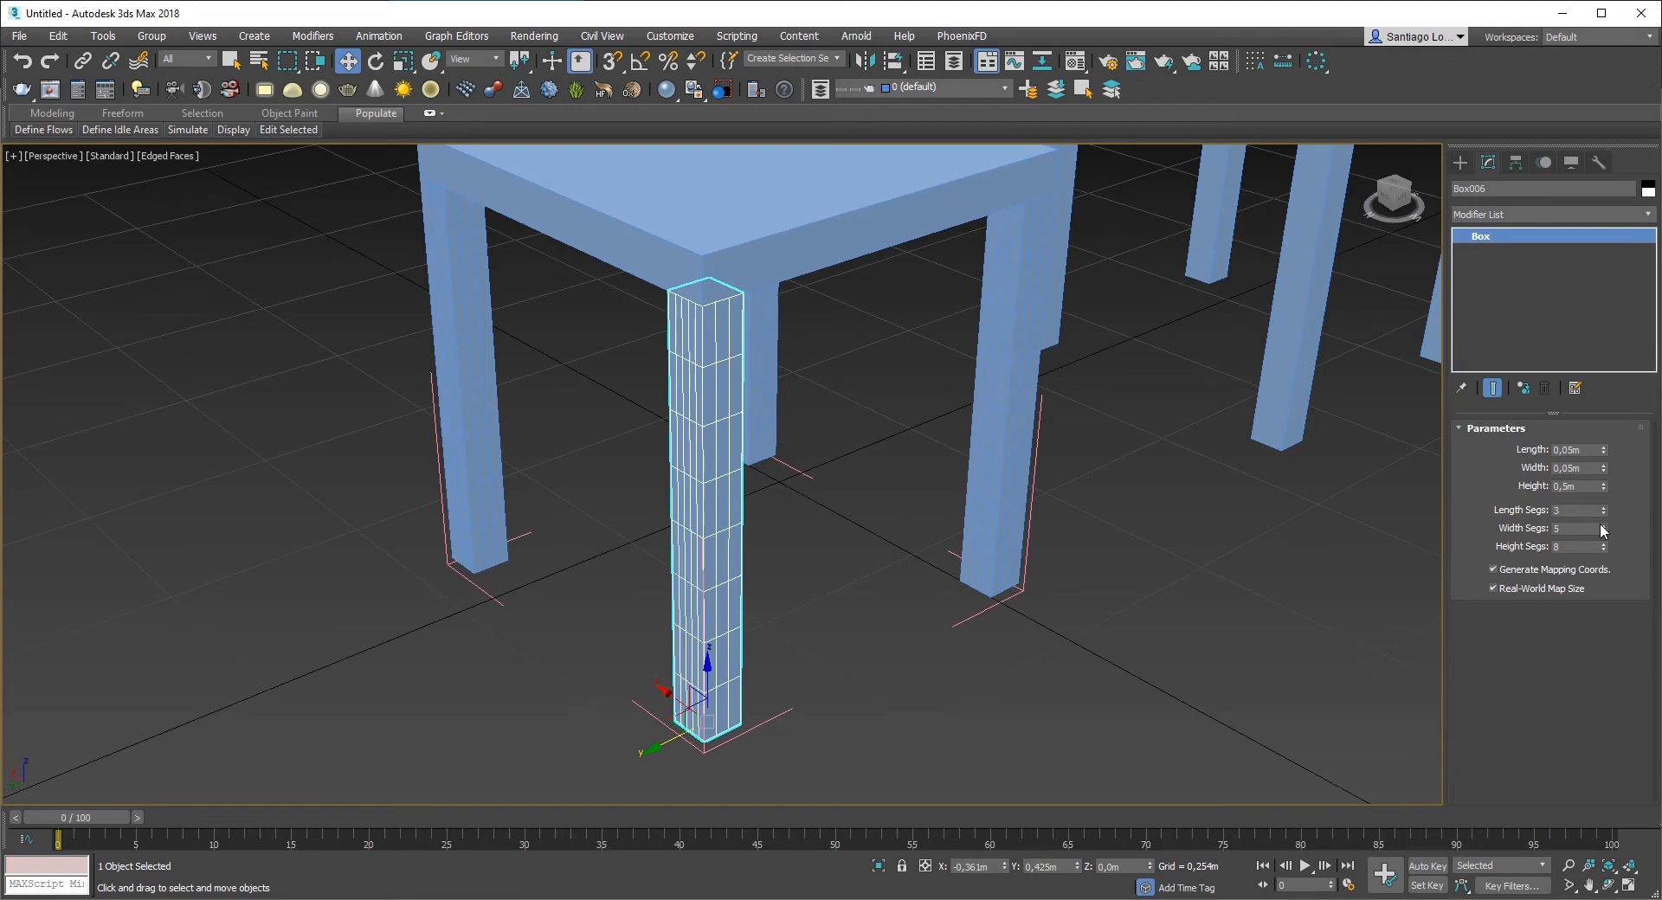
pyautogui.click(1603, 531)
pyautogui.click(1602, 530)
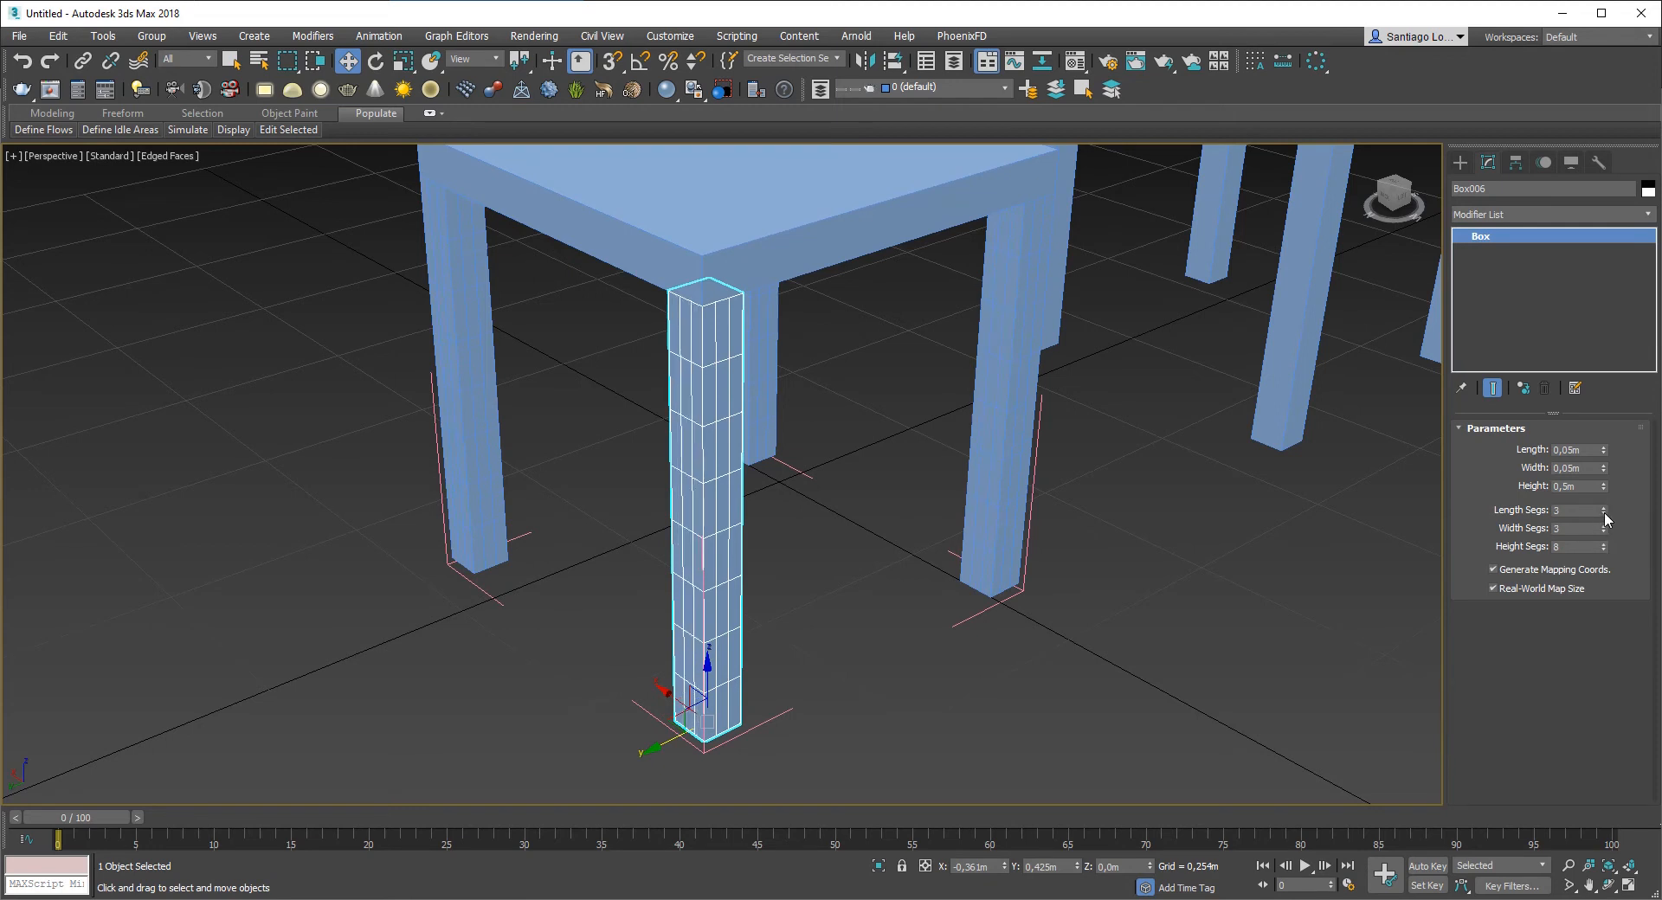
# Step: Set the leg box's length and width segments to 1 and its height segments to 13
pyautogui.click(1604, 513)
pyautogui.moveTo(1603, 514); pyautogui.dragTo(1603, 512)
pyautogui.click(1603, 513)
pyautogui.click(1602, 514)
pyautogui.click(1602, 515)
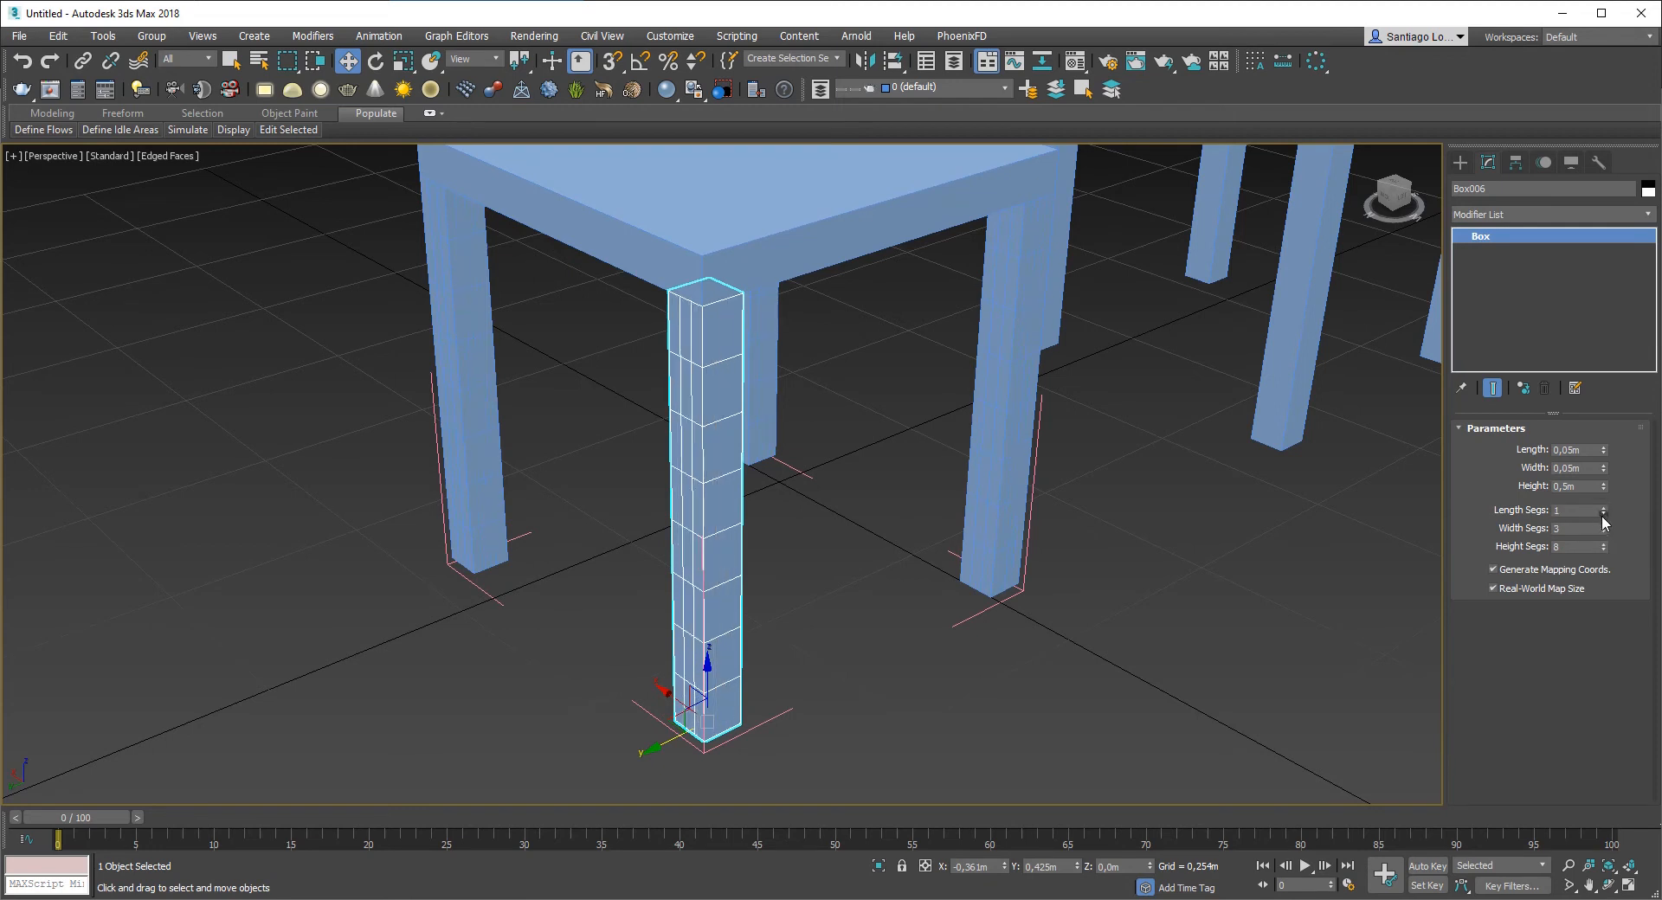
pyautogui.click(1602, 532)
pyautogui.click(1602, 532)
pyautogui.moveTo(1603, 549); pyautogui.dragTo(1603, 543)
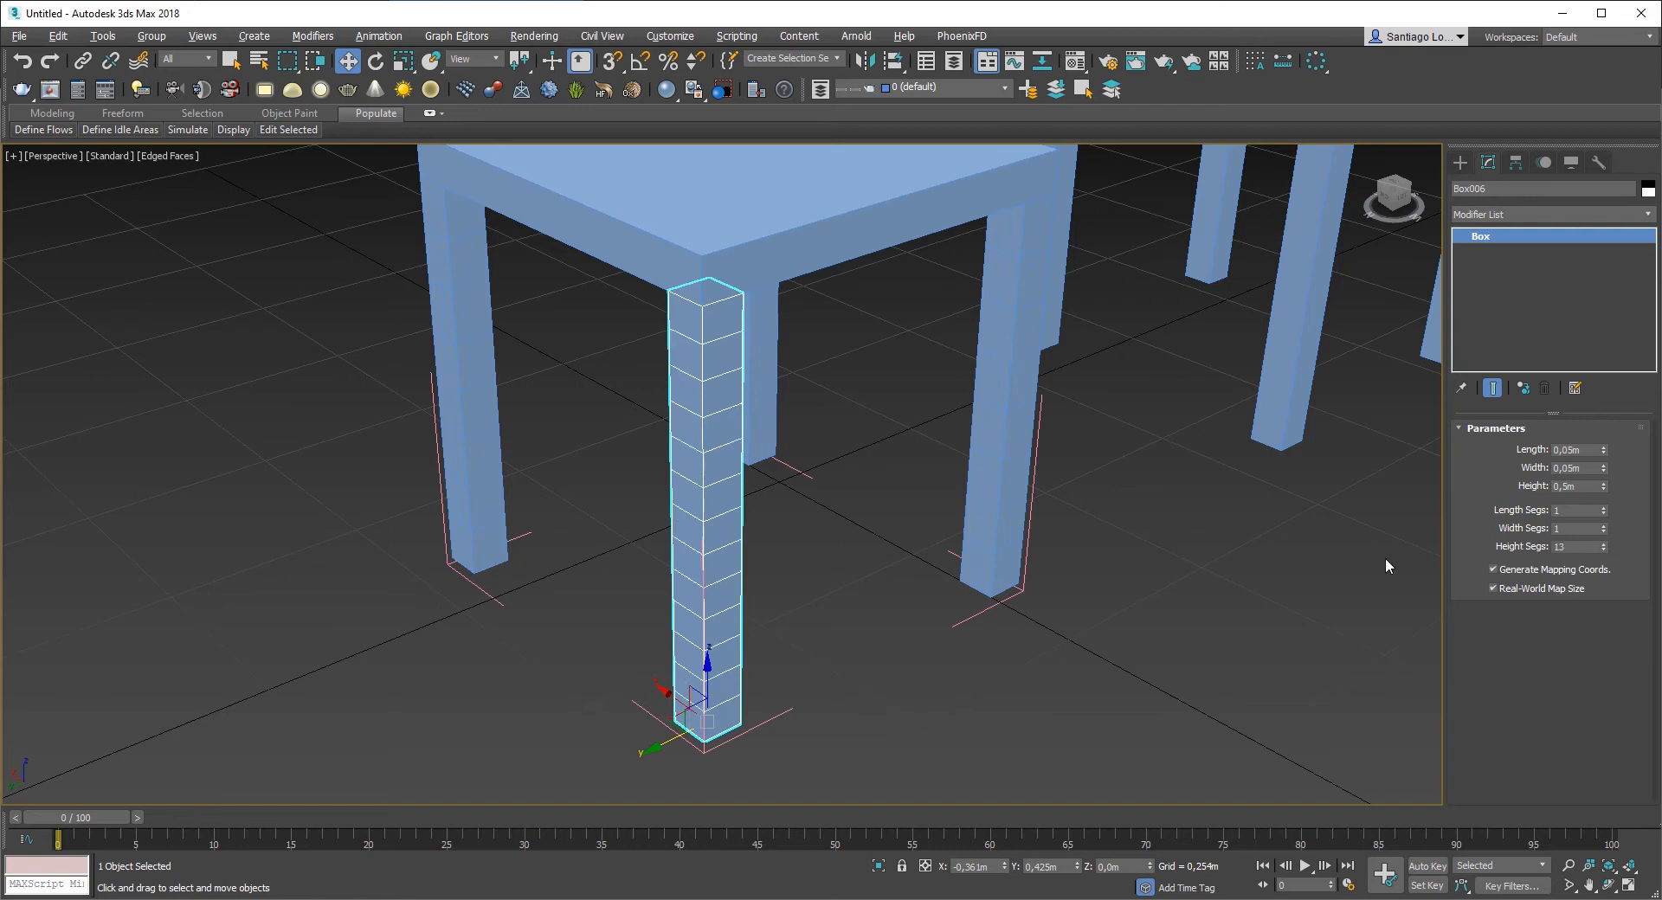
pyautogui.keyDown('alt'); pyautogui.moveTo(662, 511); pyautogui.dragTo(598, 450, button='middle'); pyautogui.keyUp('alt')
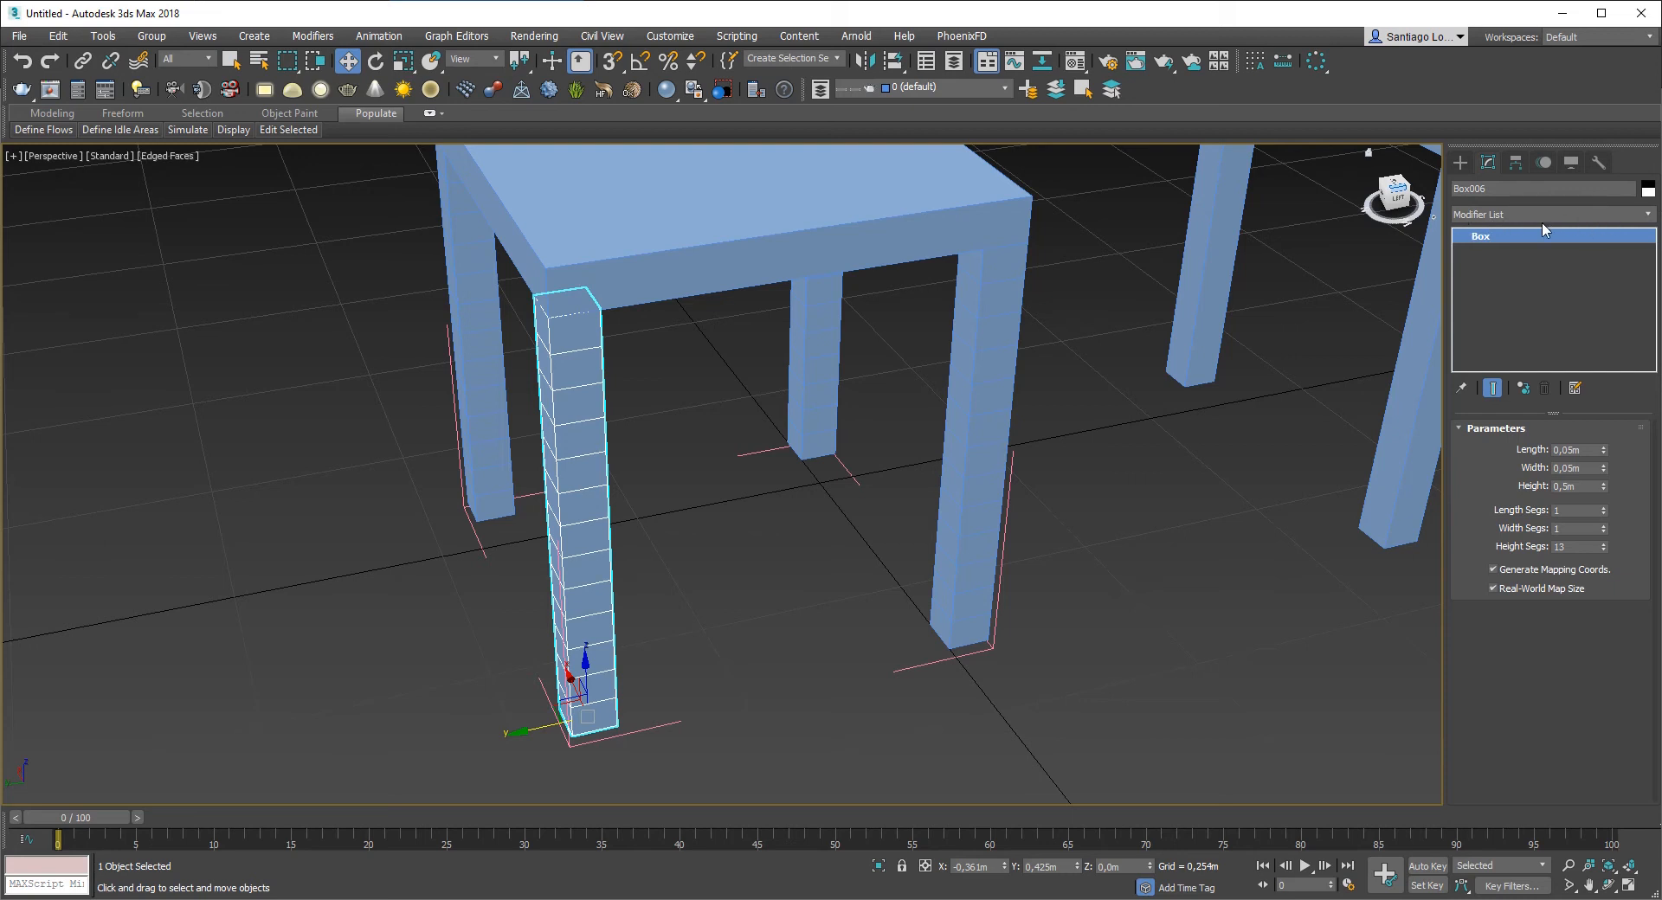
pyautogui.click(1649, 216)
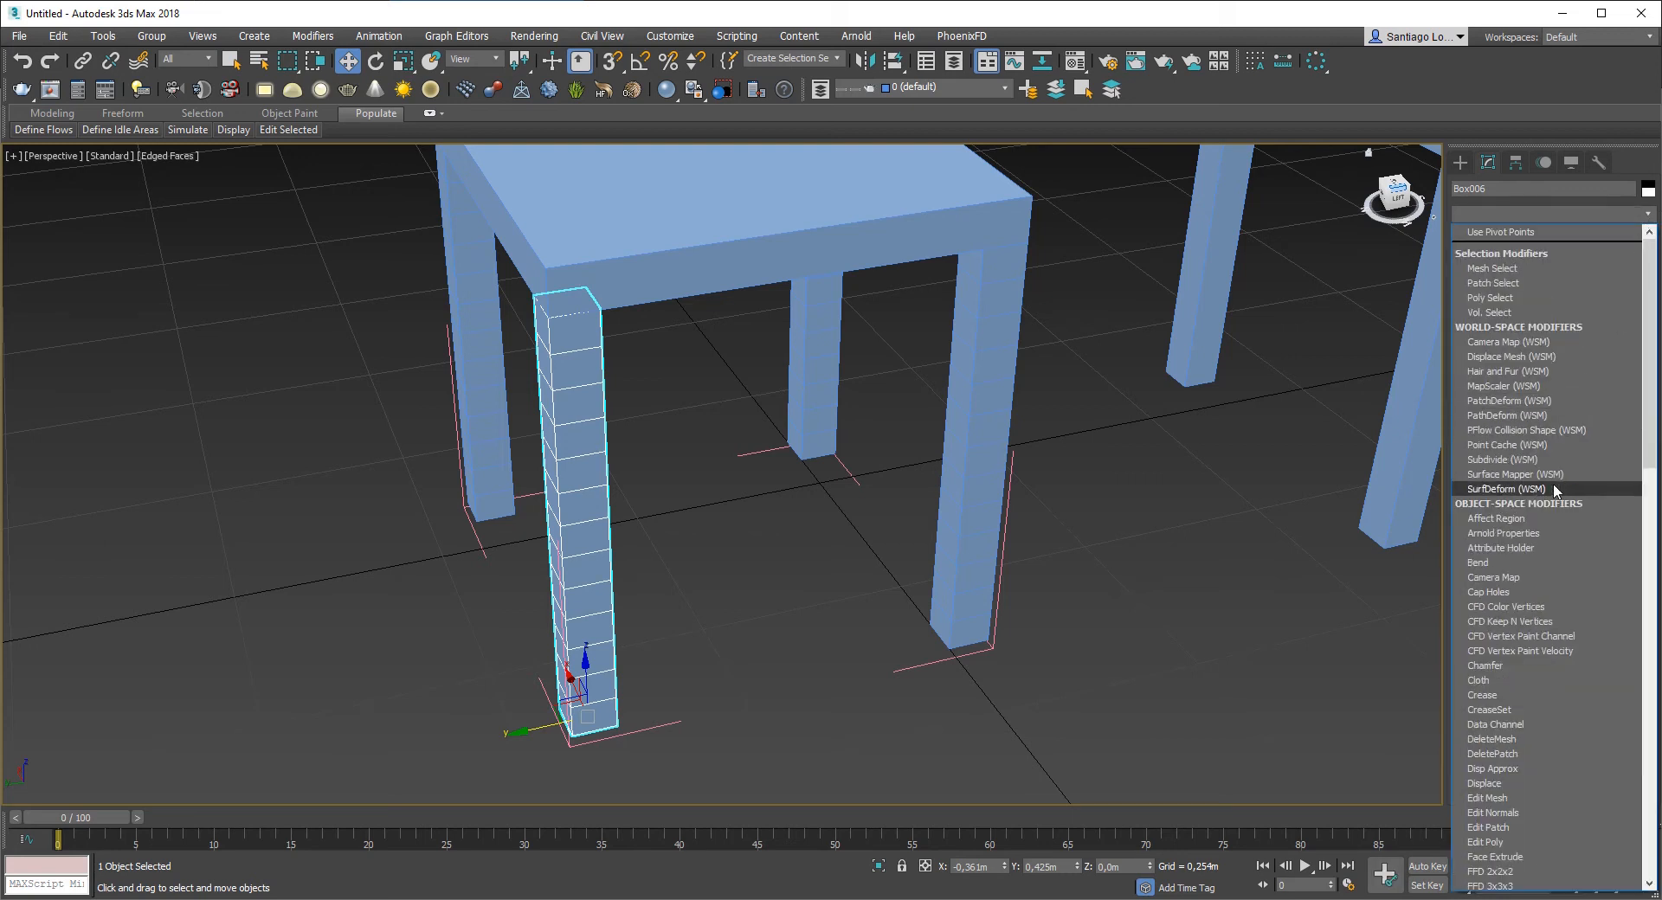
pyautogui.scroll(-8, 1532, 606)
pyautogui.scroll(-6, 1546, 651)
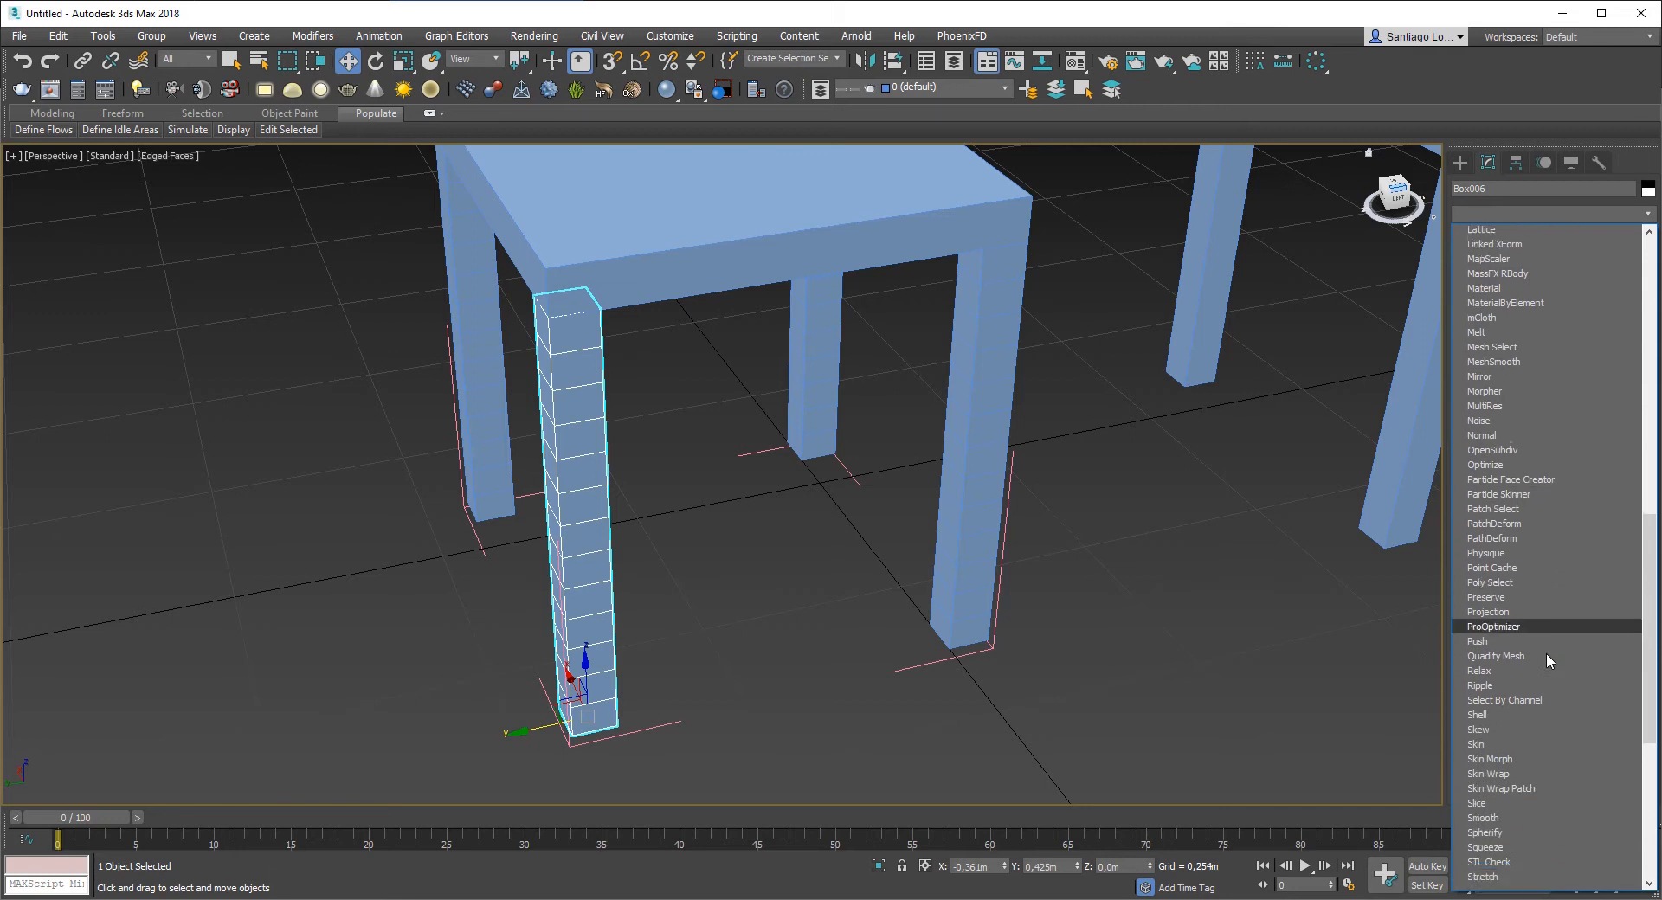
pyautogui.scroll(10, 1548, 684)
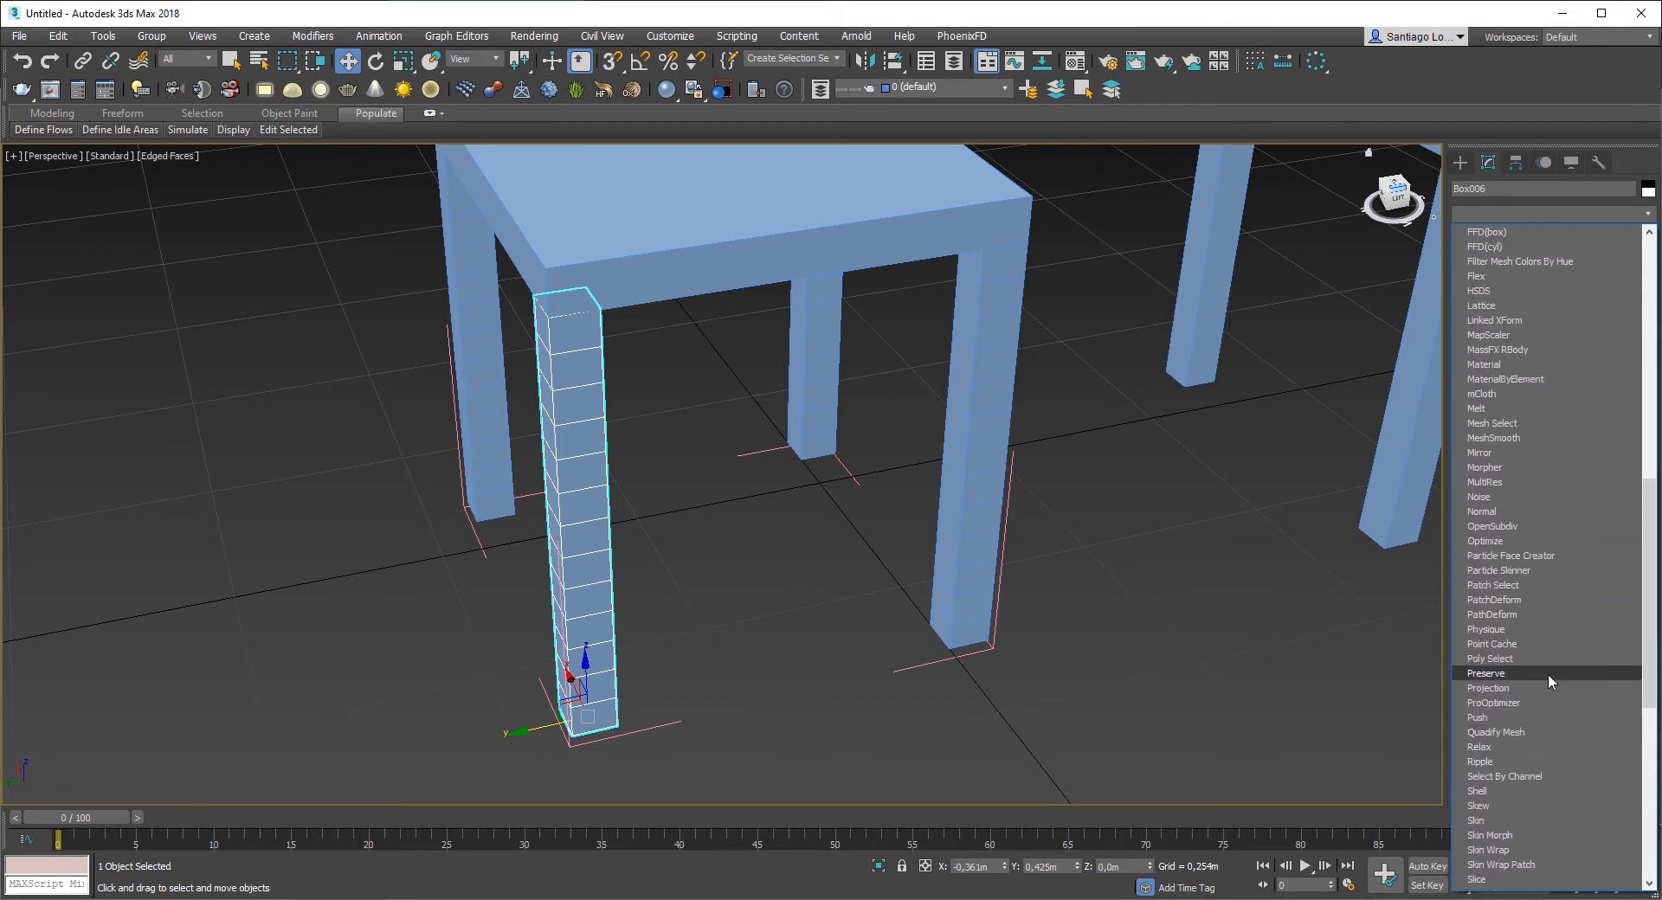
pyautogui.press('Escape')
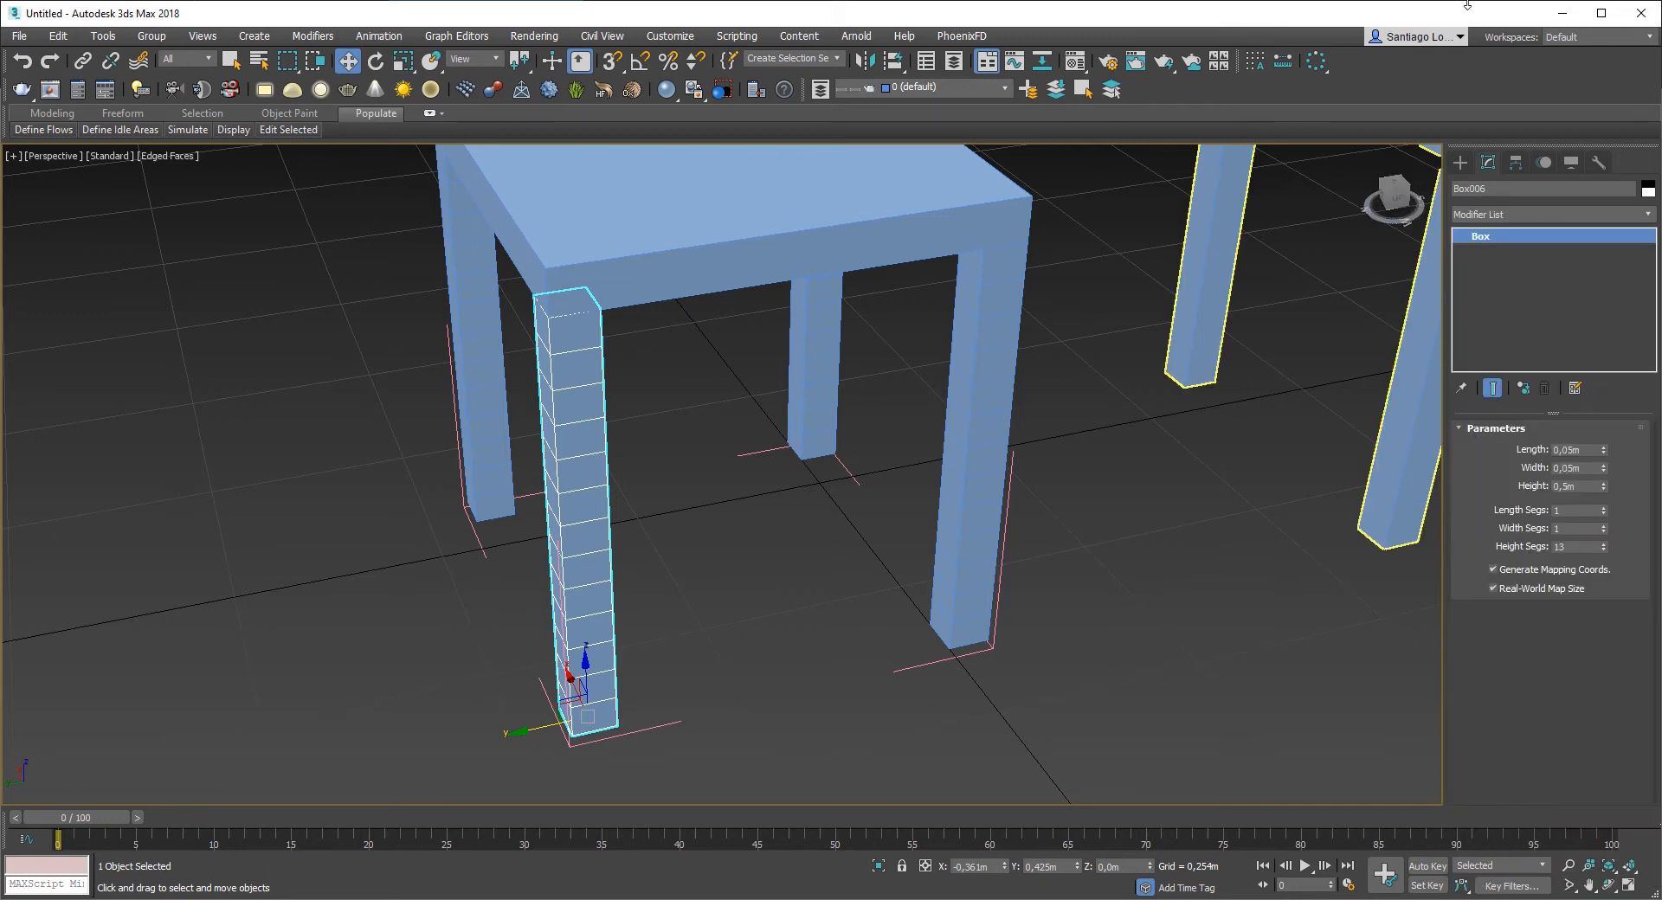
# Step: Apply a Bend modifier to the leg and set its bend angle to -152,5 about the Z axis
pyautogui.click(328, 39)
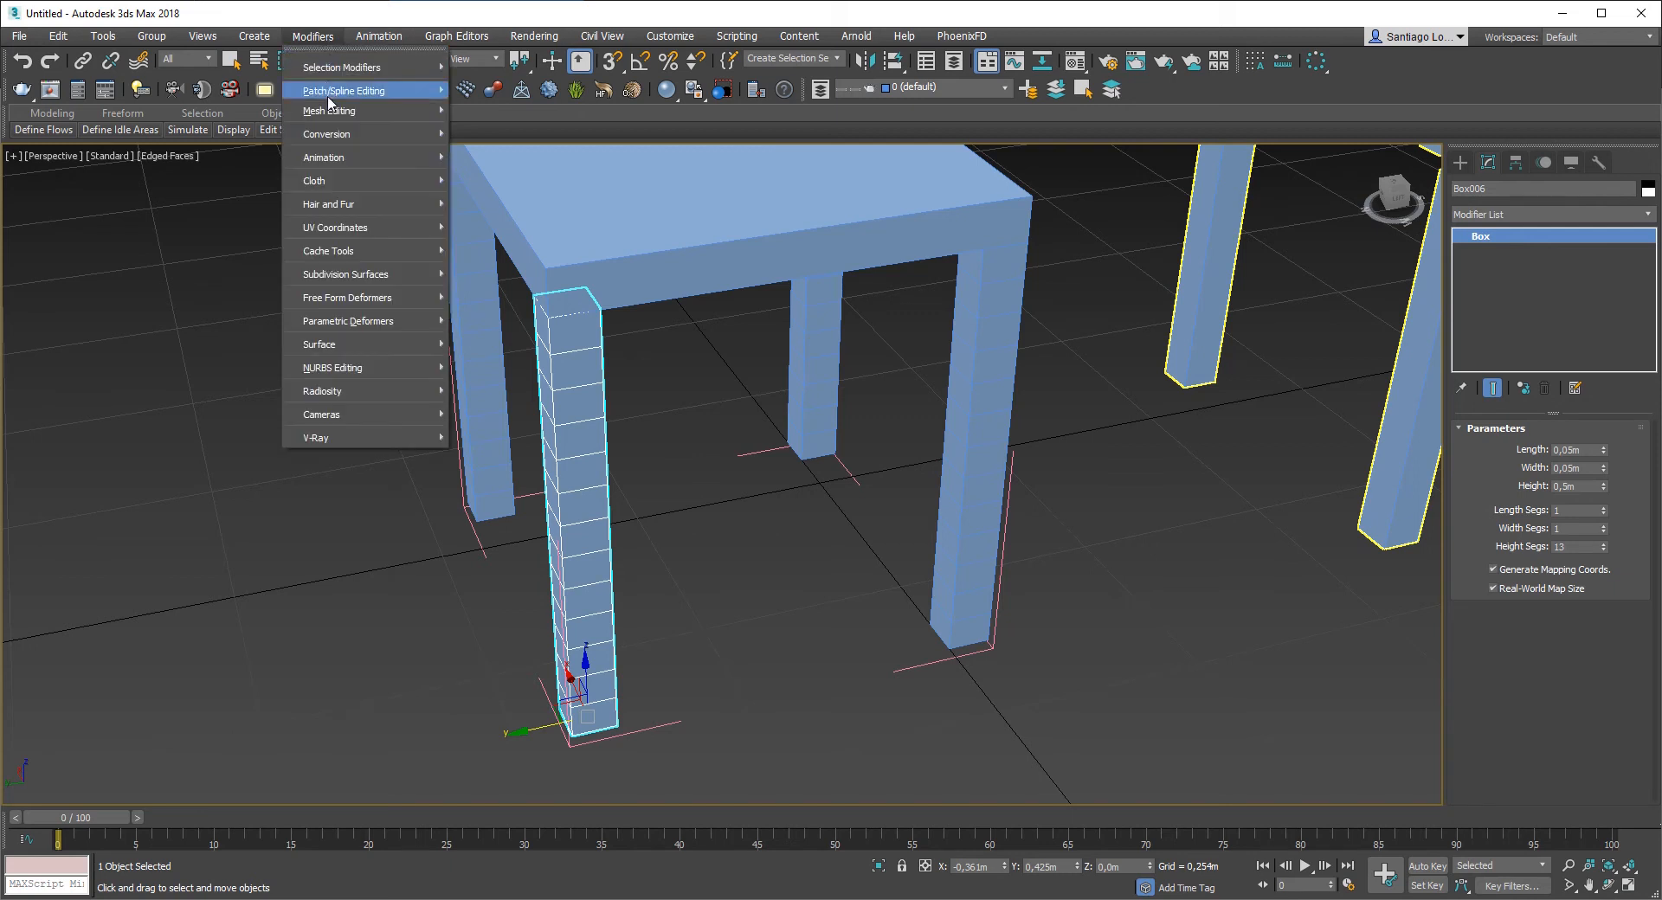
pyautogui.moveTo(370, 323)
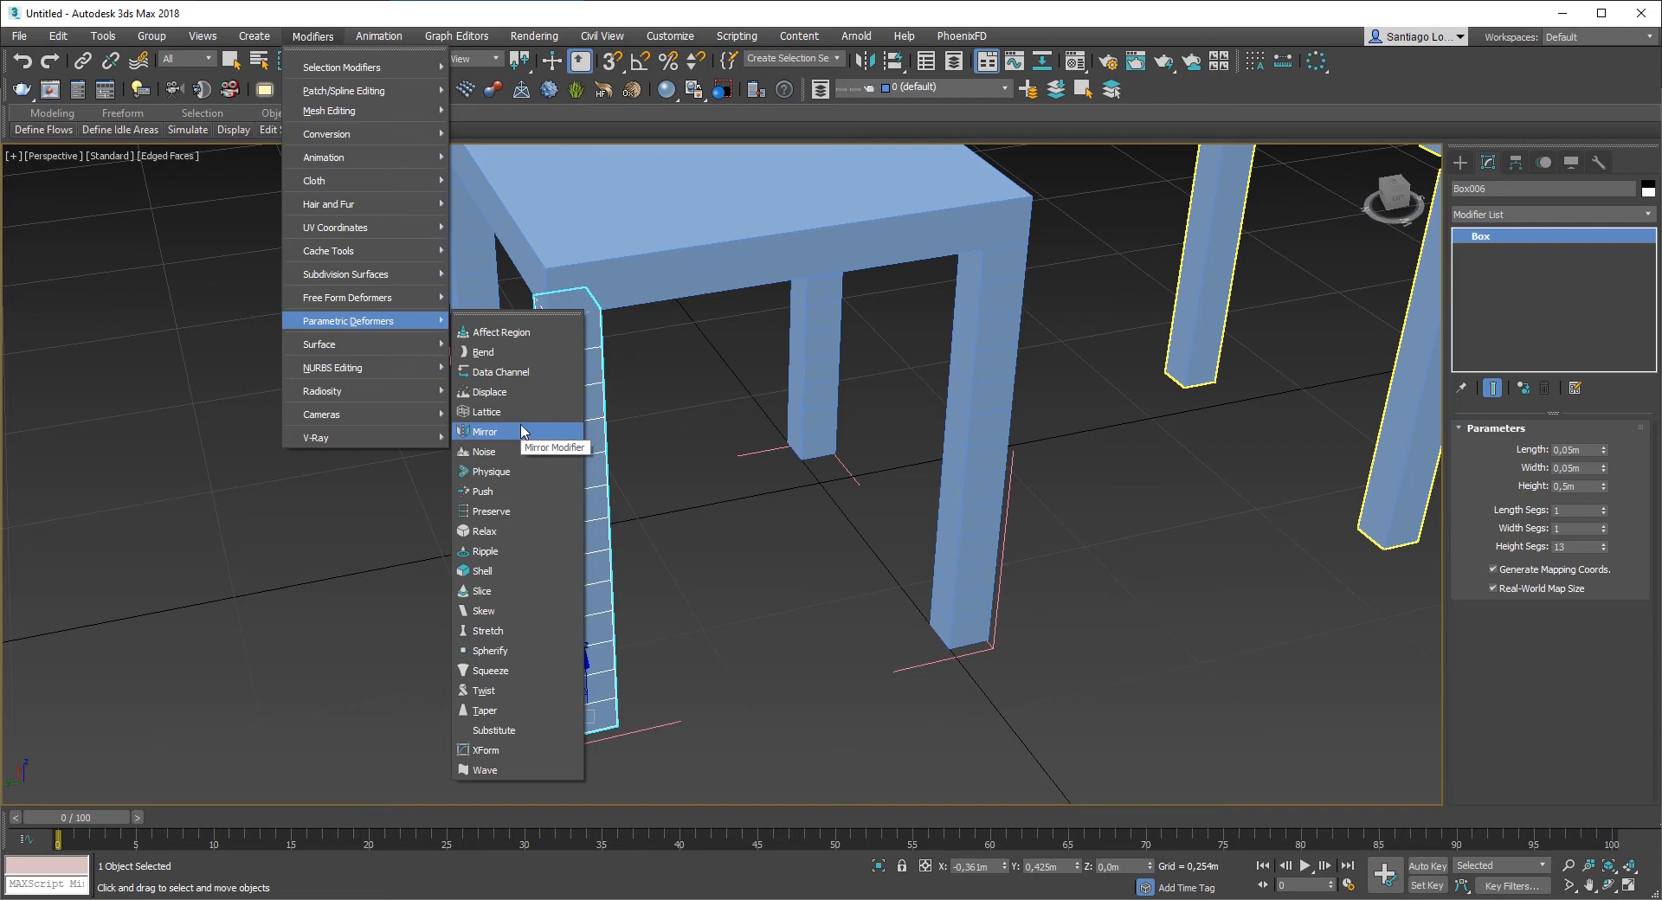
pyautogui.click(496, 357)
pyautogui.keyDown('alt'); pyautogui.moveTo(718, 484); pyautogui.dragTo(666, 453, button='middle'); pyautogui.keyUp('alt')
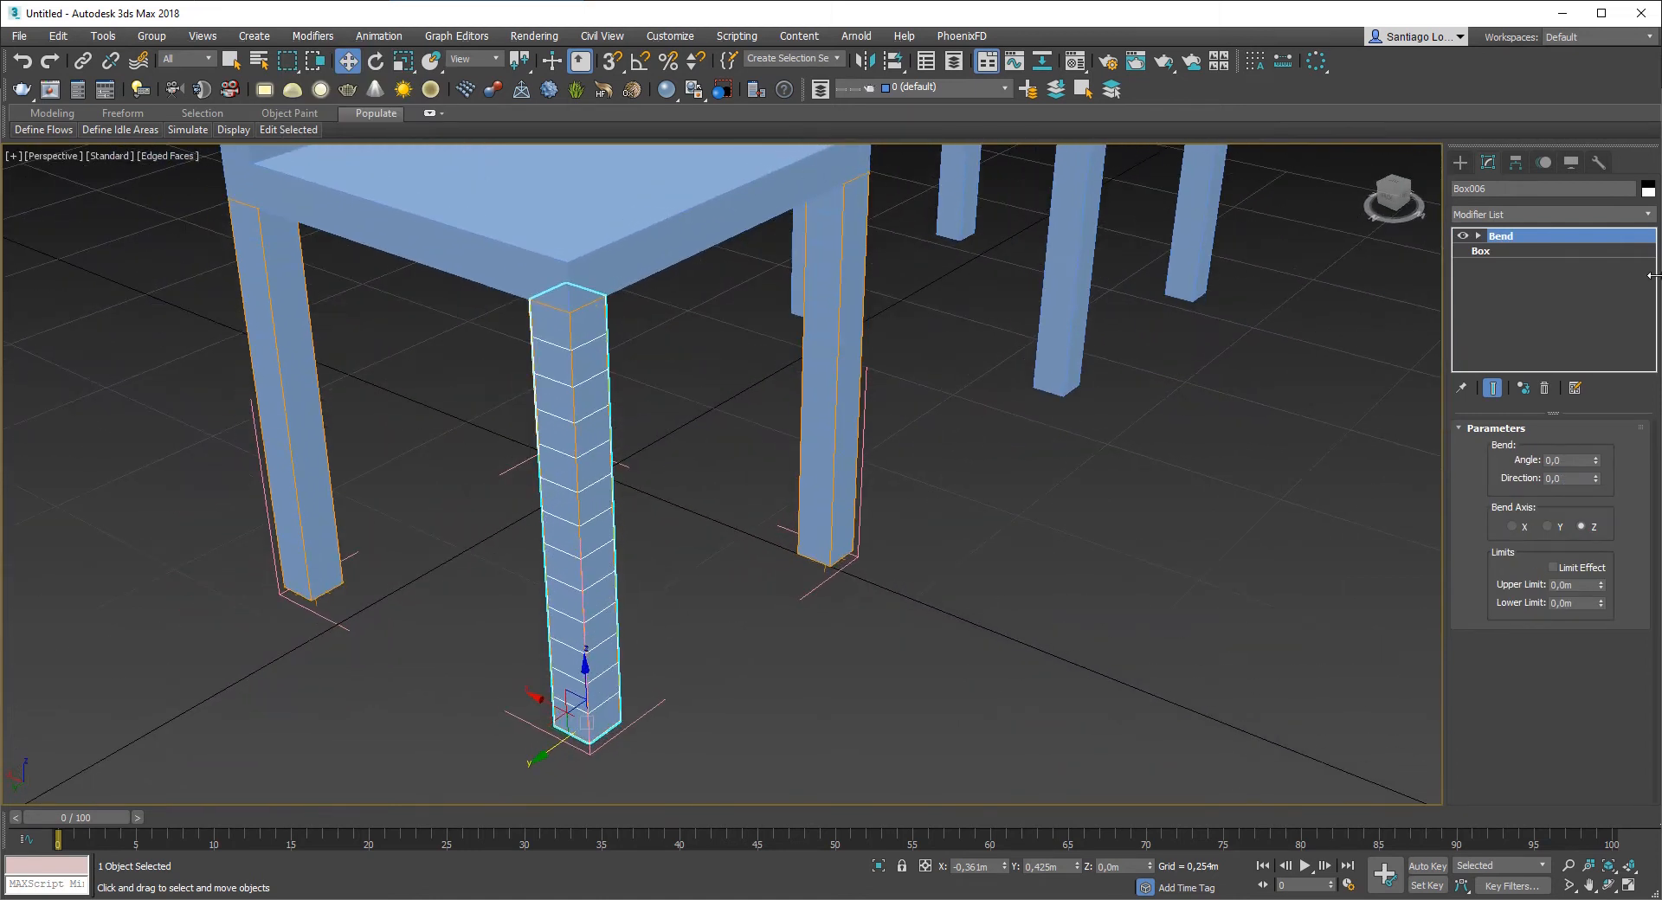
pyautogui.moveTo(1594, 464); pyautogui.dragTo(657, 471)
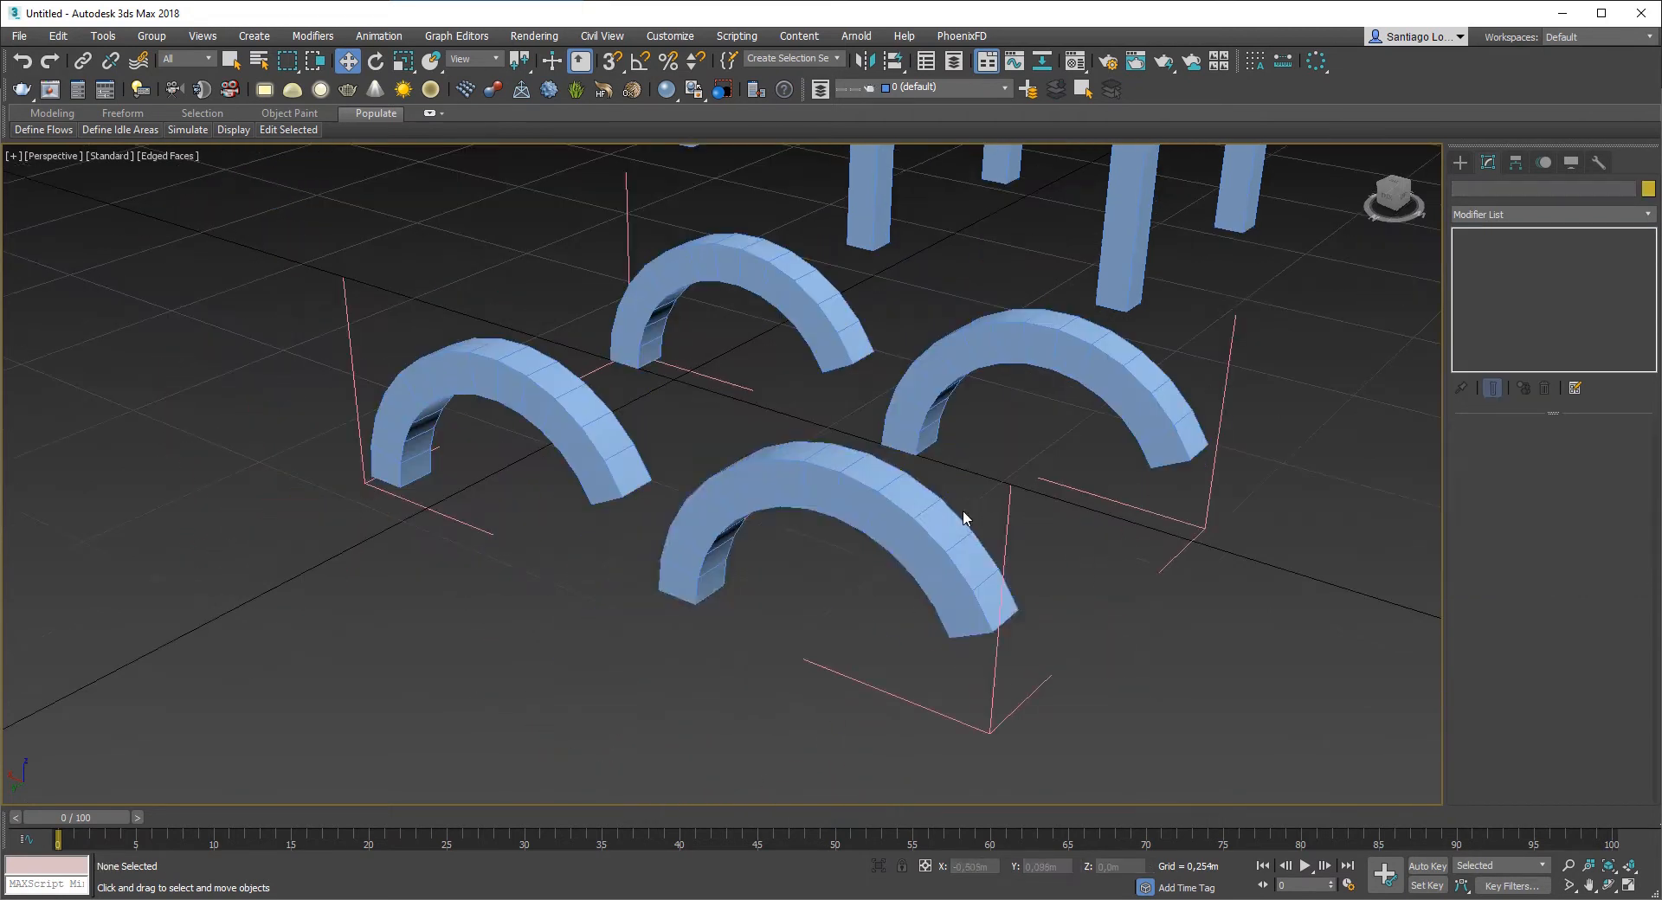
# Step: Reselect the front leg, switch its Bend modifier off to compare the straight shape, and switch it back on
pyautogui.click(912, 525)
pyautogui.scroll(2, 912, 525)
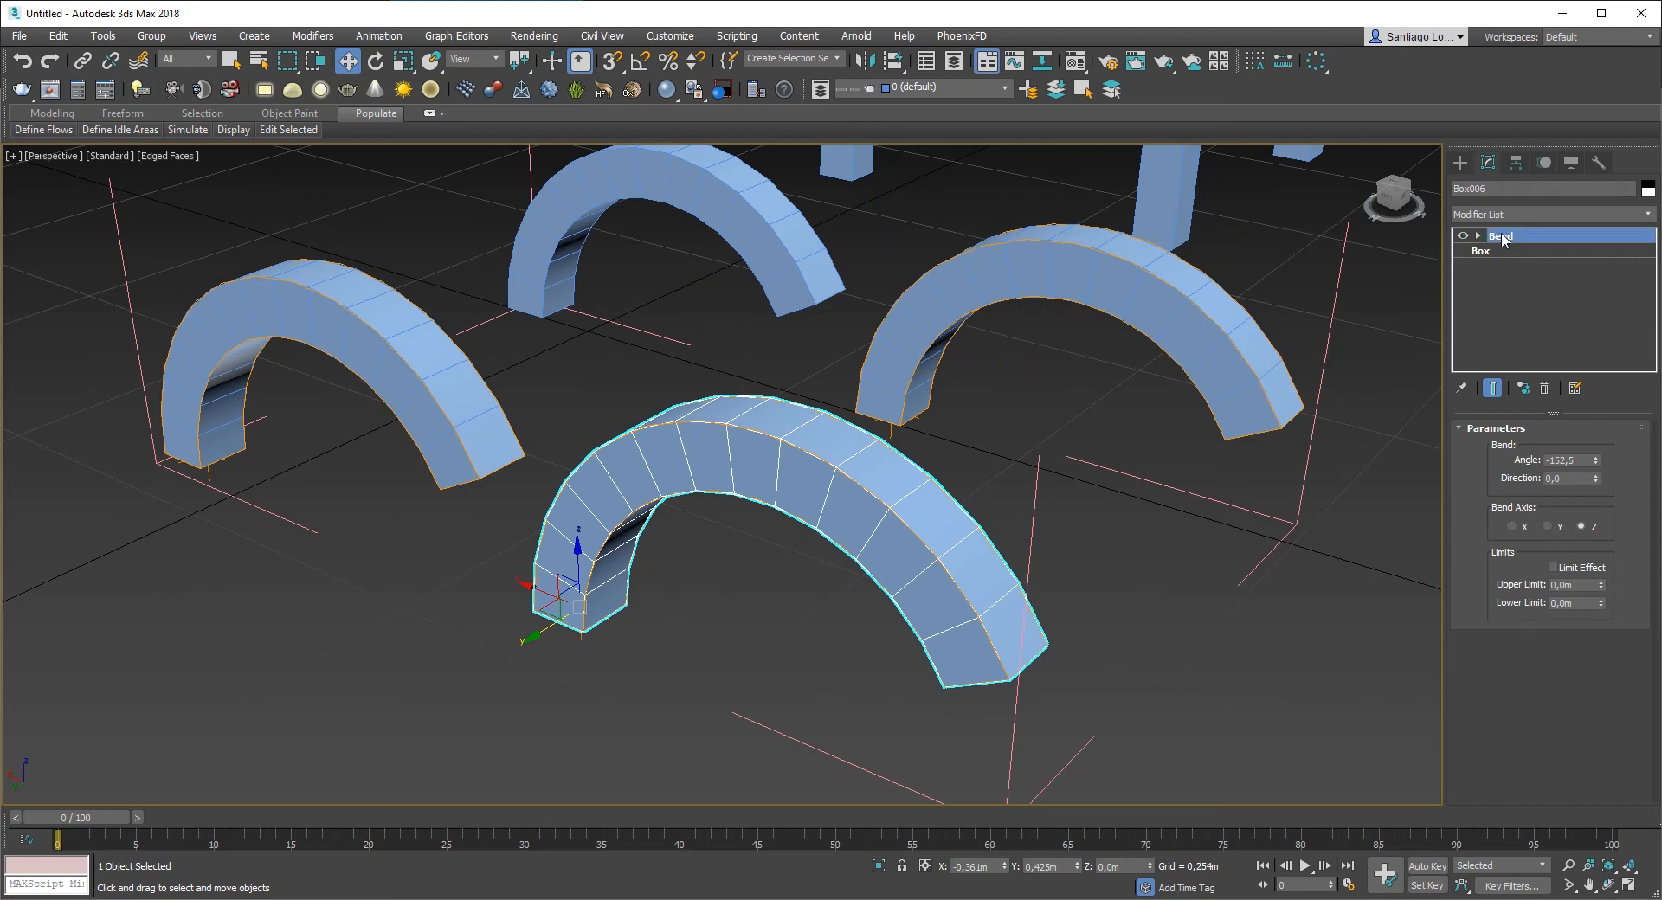
pyautogui.click(1511, 234)
pyautogui.click(1507, 235)
pyautogui.click(1462, 236)
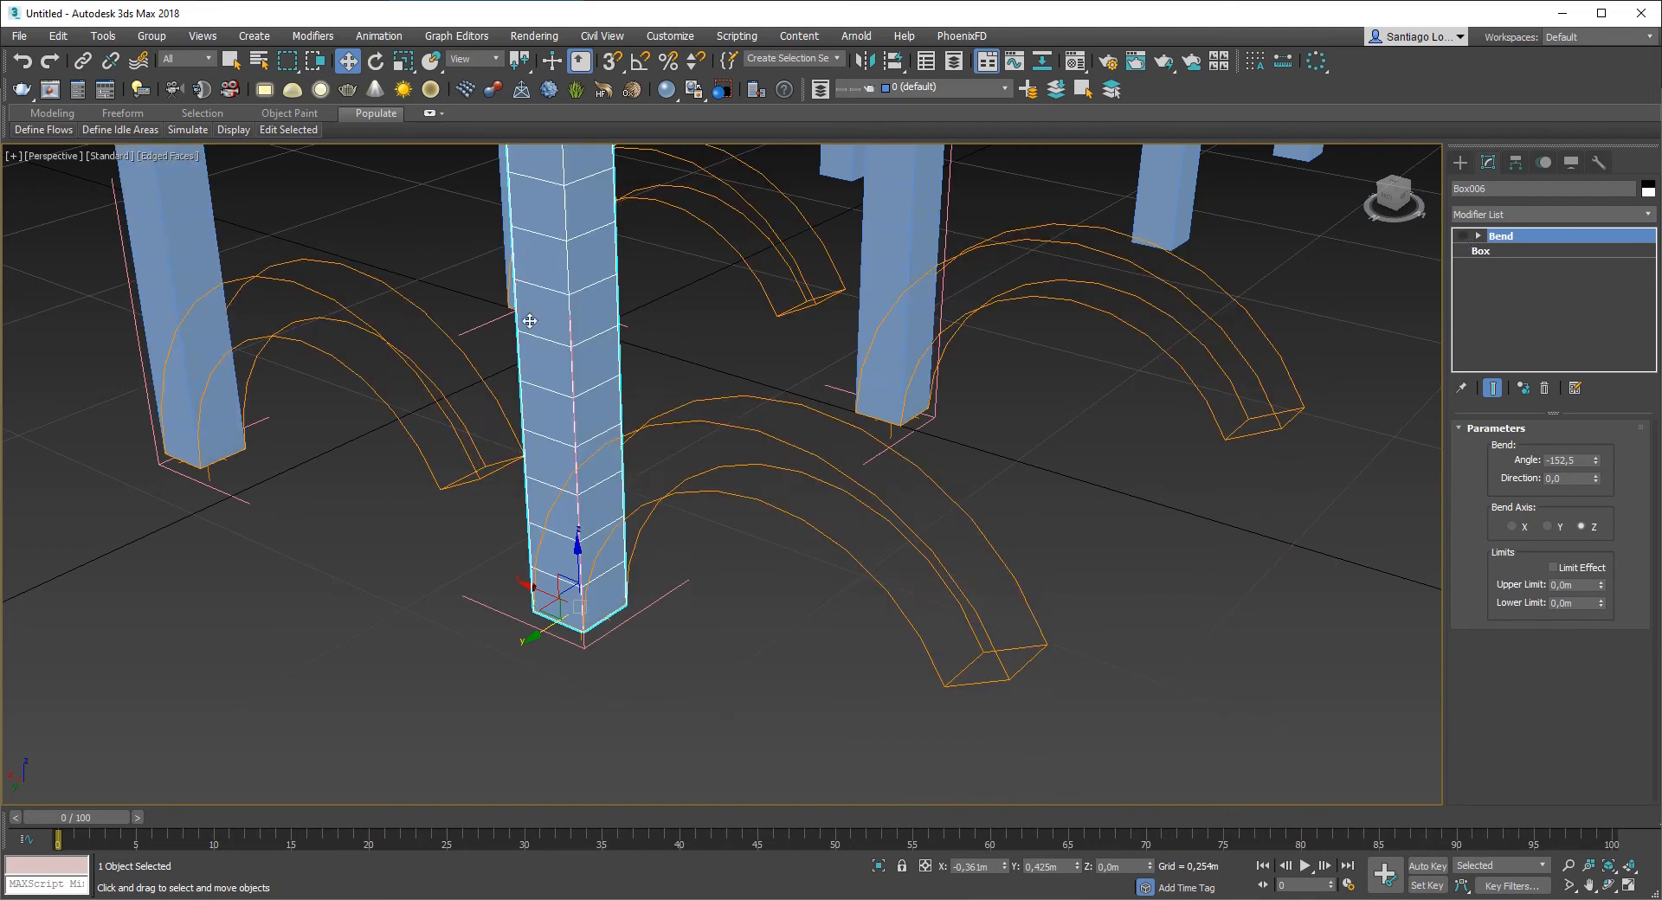
pyautogui.scroll(-2, 553, 502)
pyautogui.scroll(-3, 786, 671)
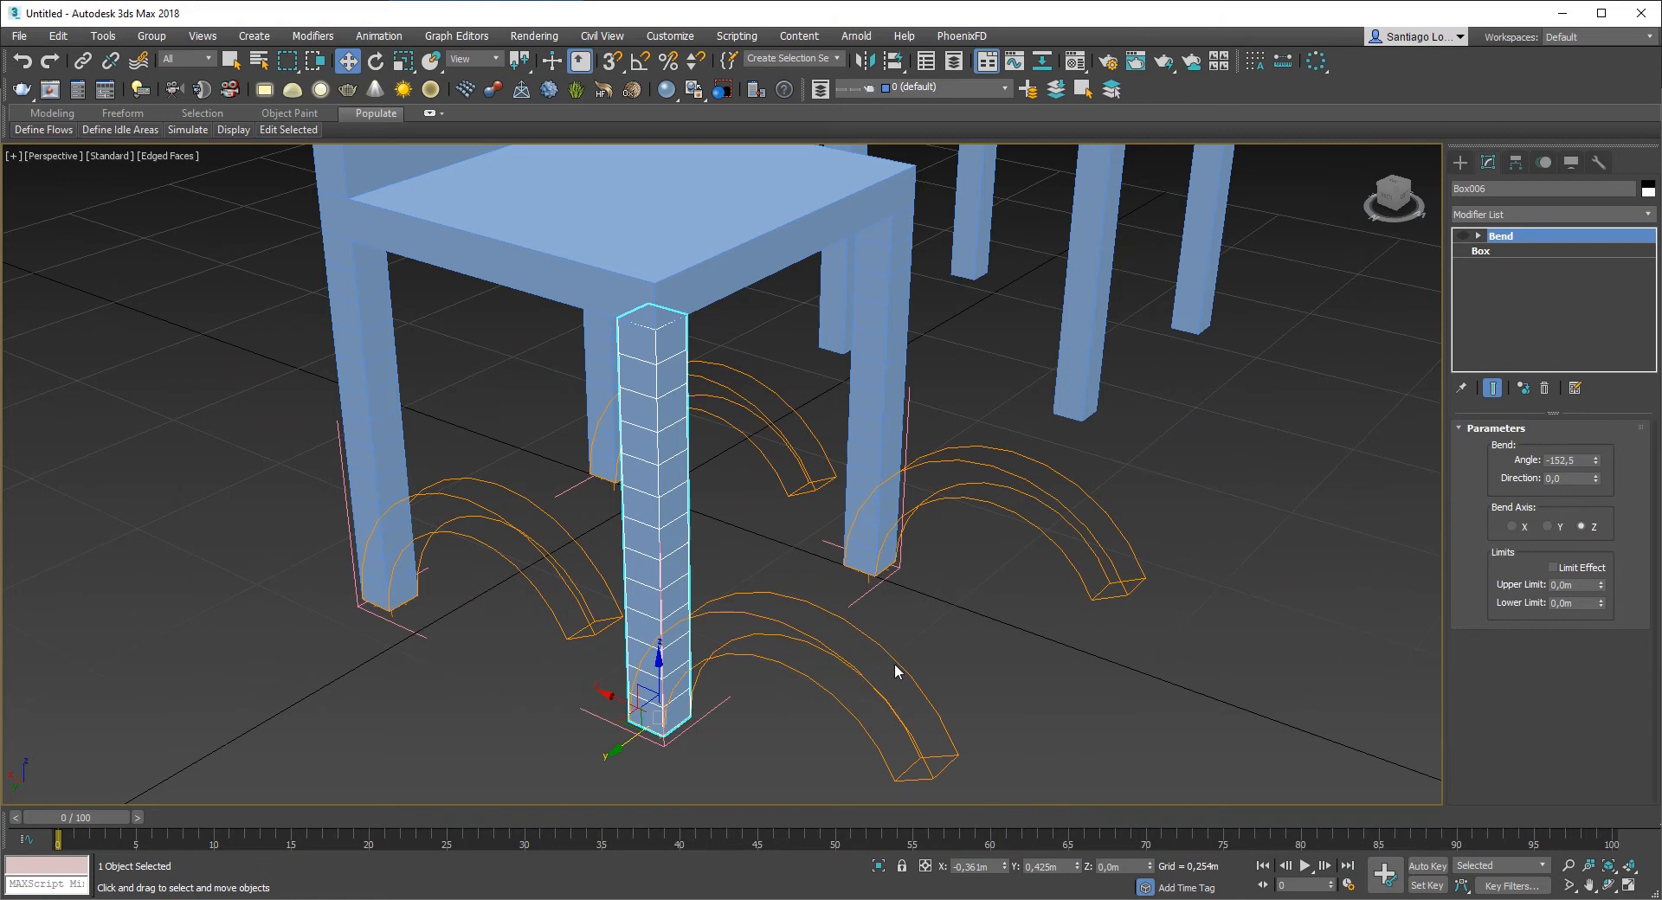
pyautogui.click(1463, 237)
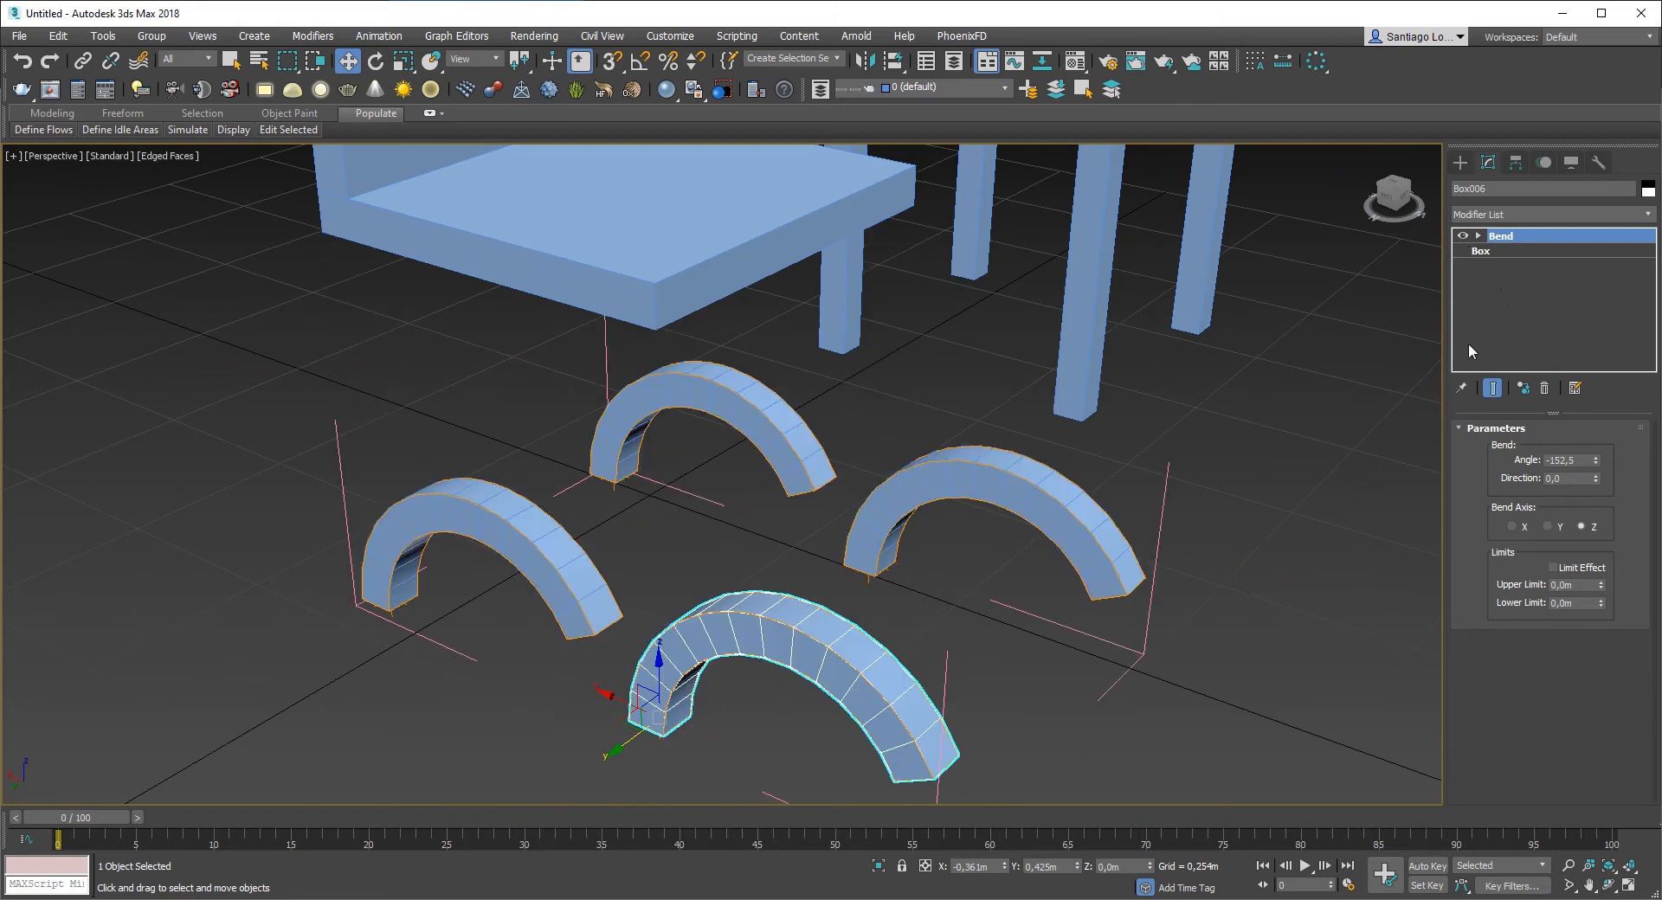
# Step: At the Box level beneath the Bend, increase the leg's height segments to 25 for a smoother curve
pyautogui.click(1480, 253)
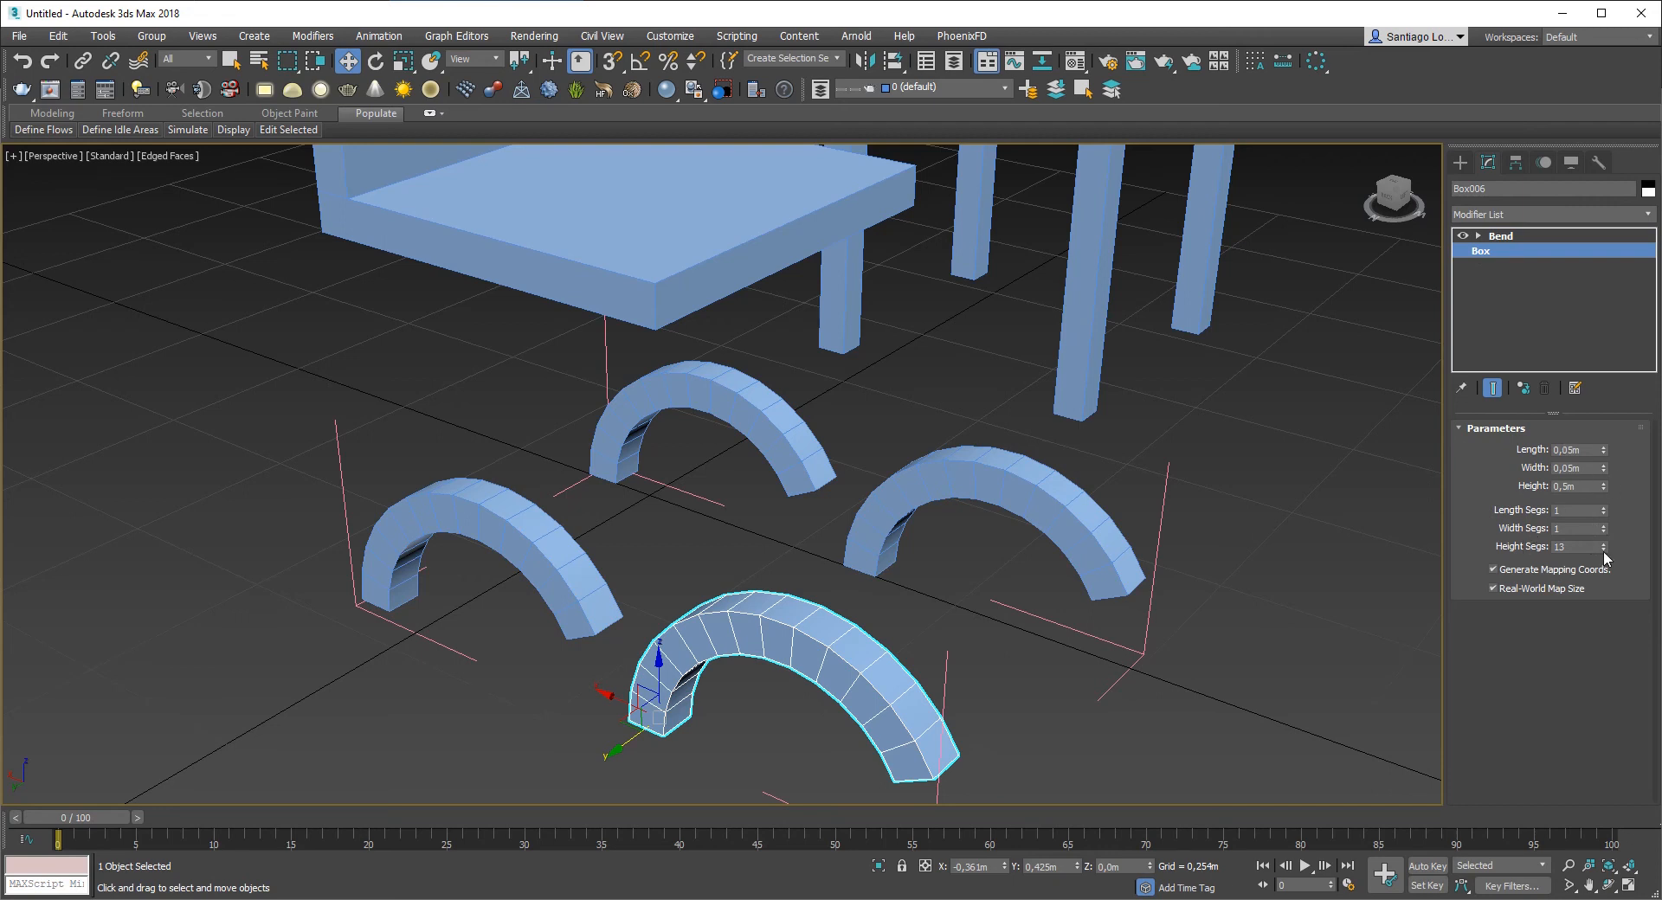
pyautogui.moveTo(1604, 553); pyautogui.dragTo(1605, 543)
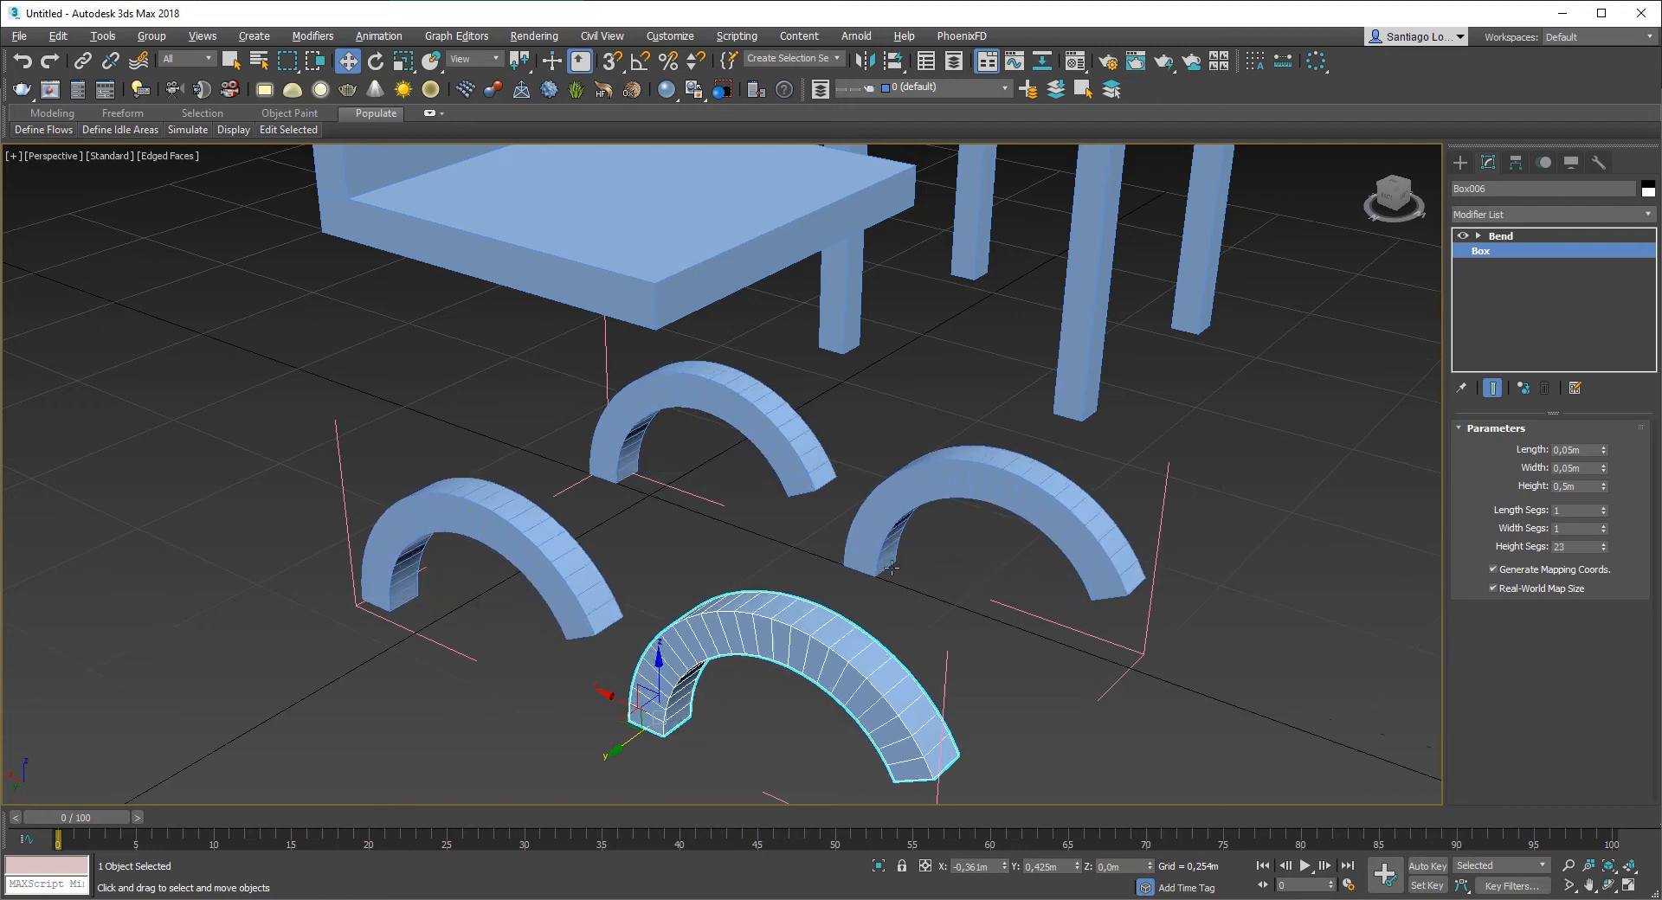
pyautogui.keyDown('alt'); pyautogui.moveTo(875, 584); pyautogui.dragTo(849, 537, button='middle'); pyautogui.keyUp('alt')
pyautogui.scroll(3, 846, 628)
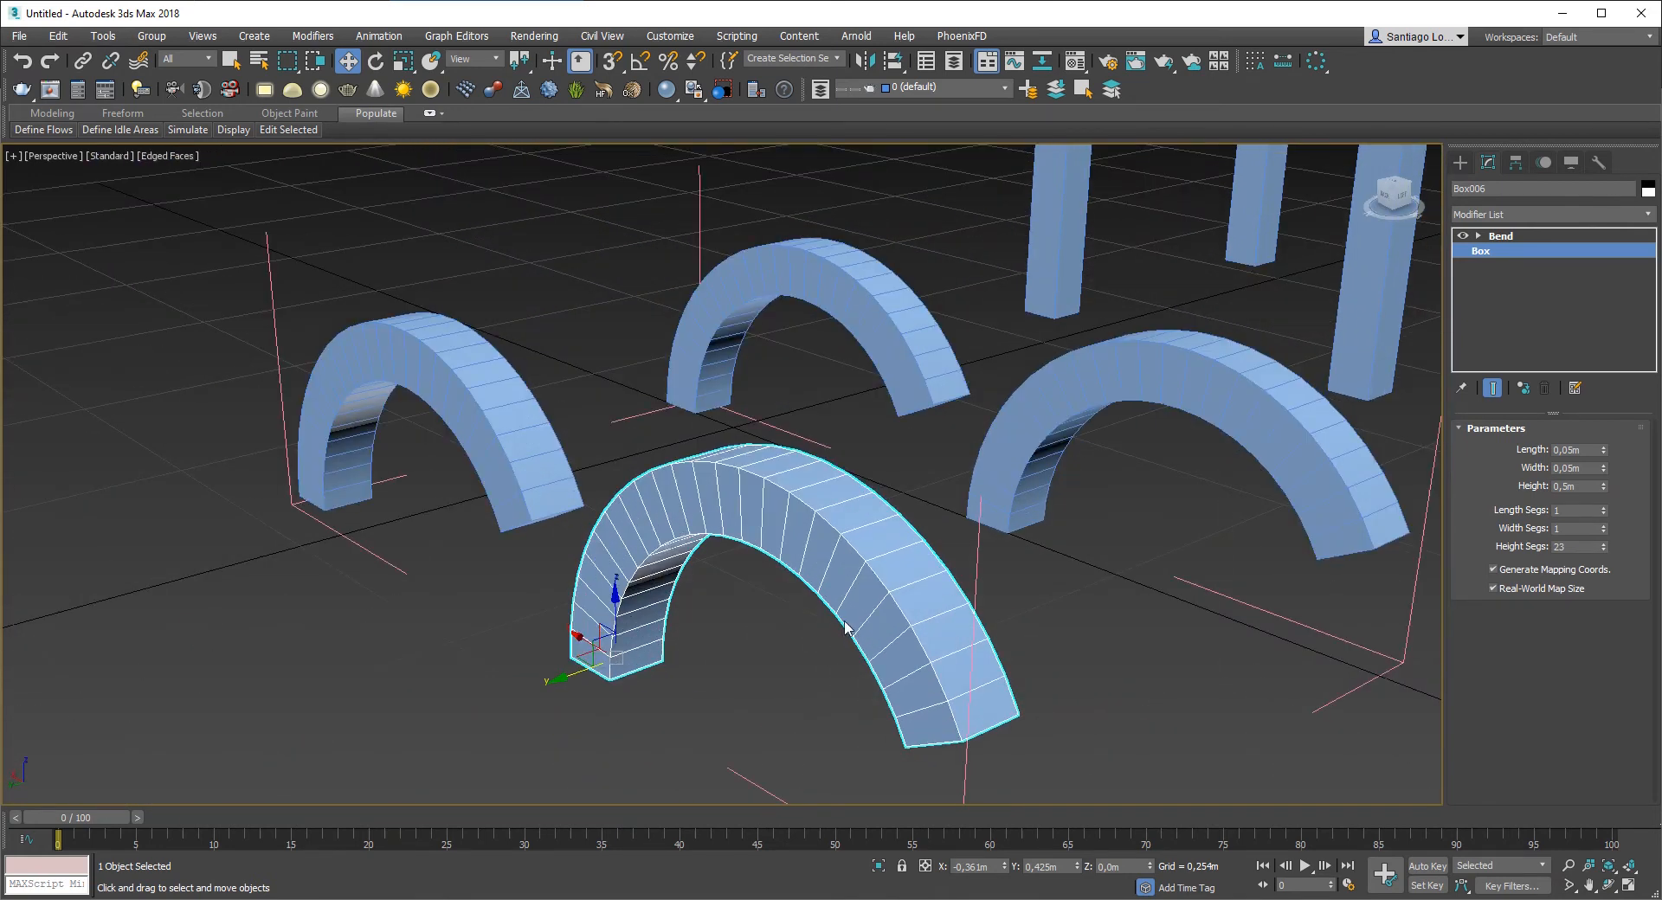
pyautogui.click(1603, 543)
pyautogui.click(1603, 542)
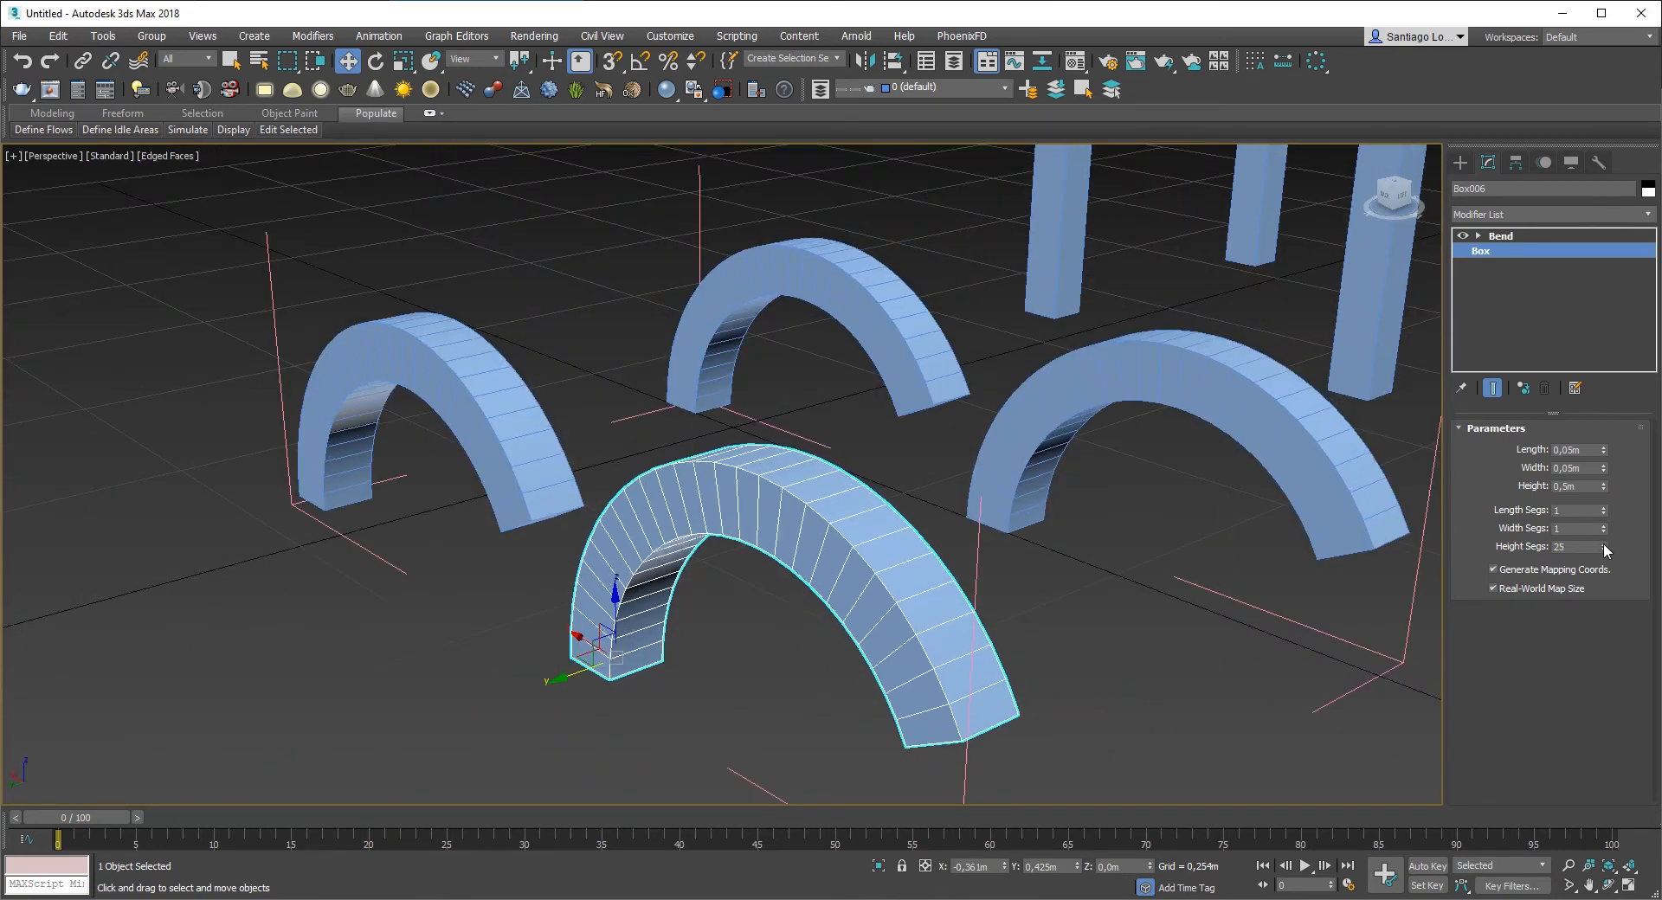
# Step: Try Y and X as the leg's bend axis, and restore the axis to Z
pyautogui.click(1498, 235)
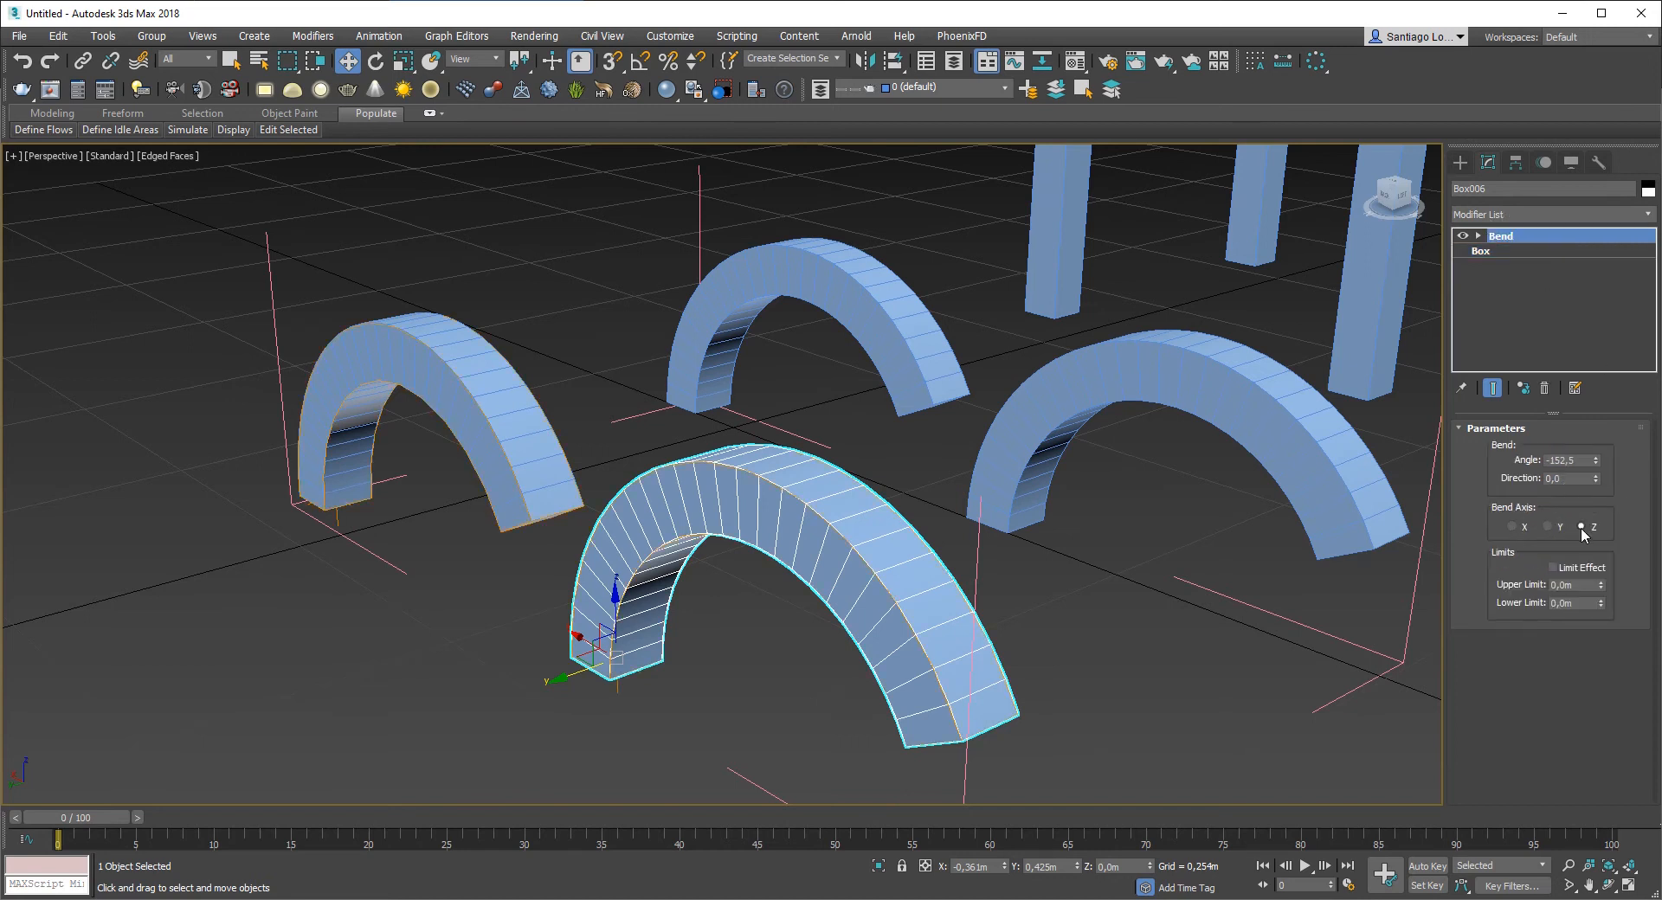
pyautogui.click(1547, 527)
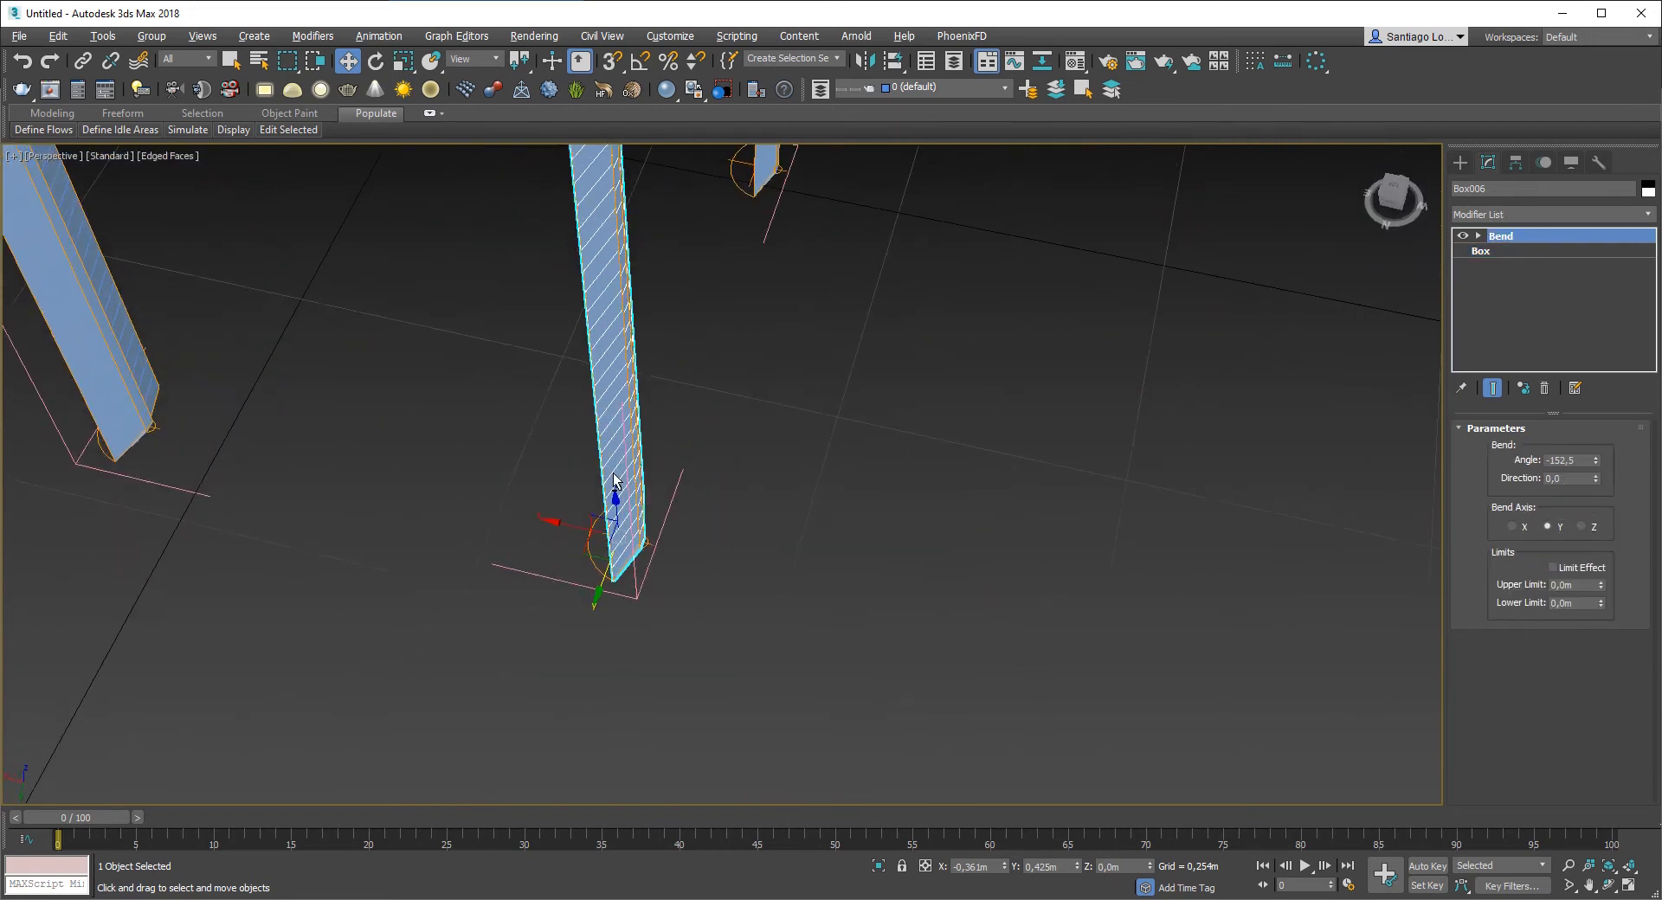
pyautogui.click(1513, 527)
pyautogui.keyDown('alt'); pyautogui.moveTo(606, 381); pyautogui.dragTo(559, 361, button='middle'); pyautogui.keyUp('alt')
pyautogui.click(1581, 527)
pyautogui.keyDown('alt'); pyautogui.moveTo(727, 452); pyautogui.dragTo(1399, 542, button='middle'); pyautogui.keyUp('alt')
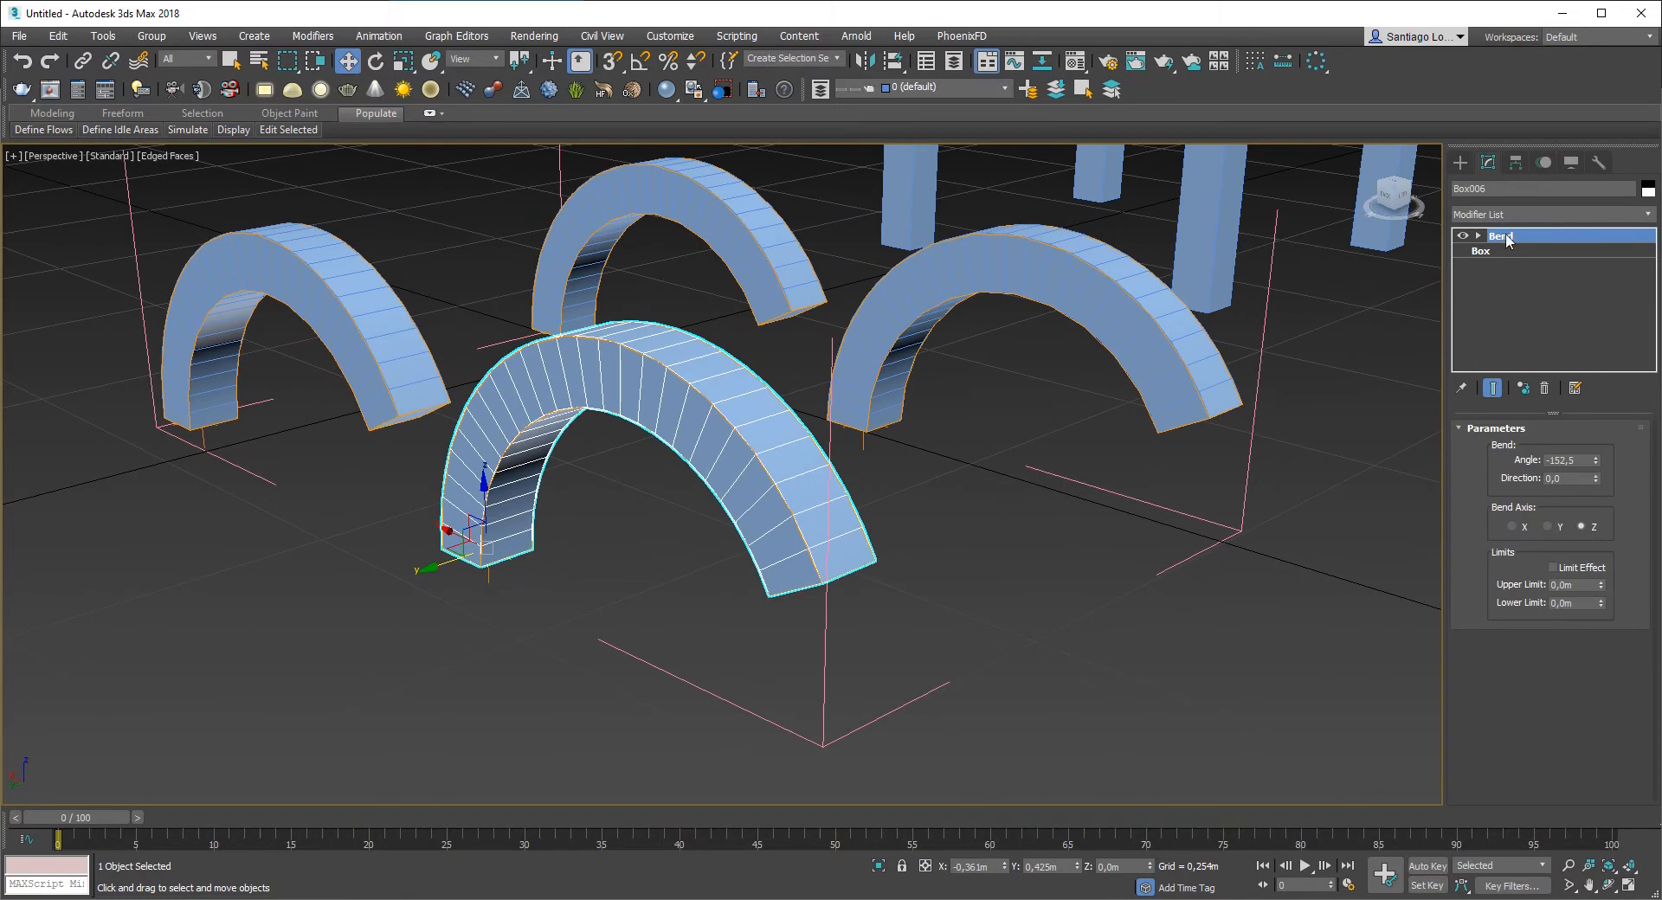
pyautogui.moveTo(921, 431); pyautogui.dragTo(986, 520, button='middle')
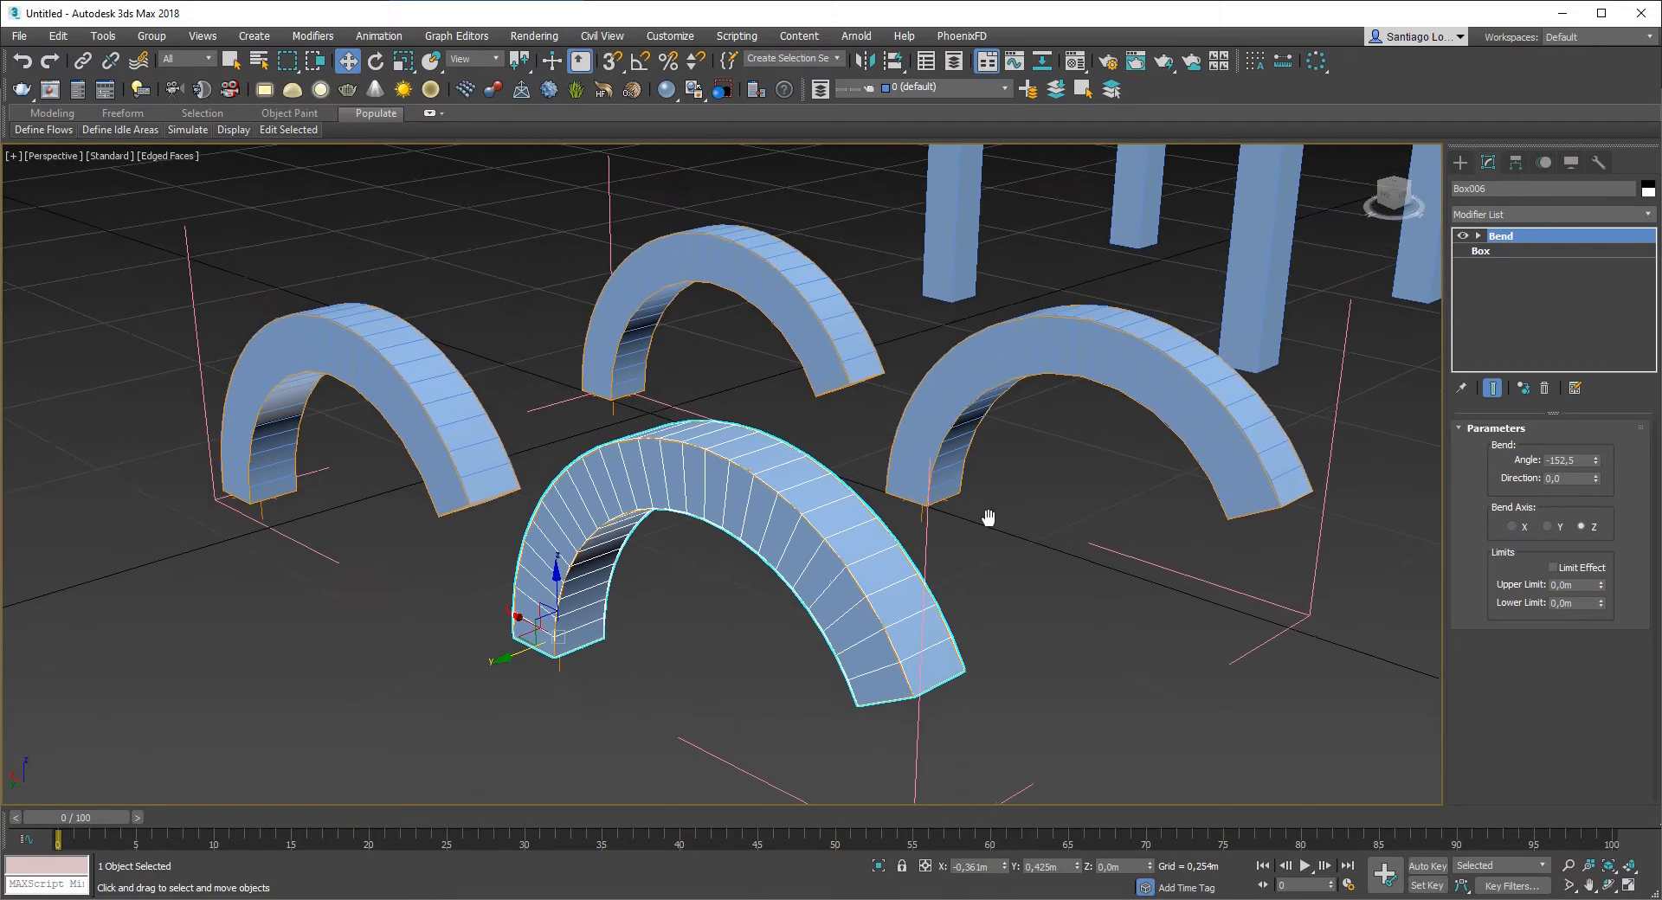
# Step: Try deleting the leg's Bend modifier from the stack and deleting the whole leg object, undoing each deletion
pyautogui.rightClick(1524, 236)
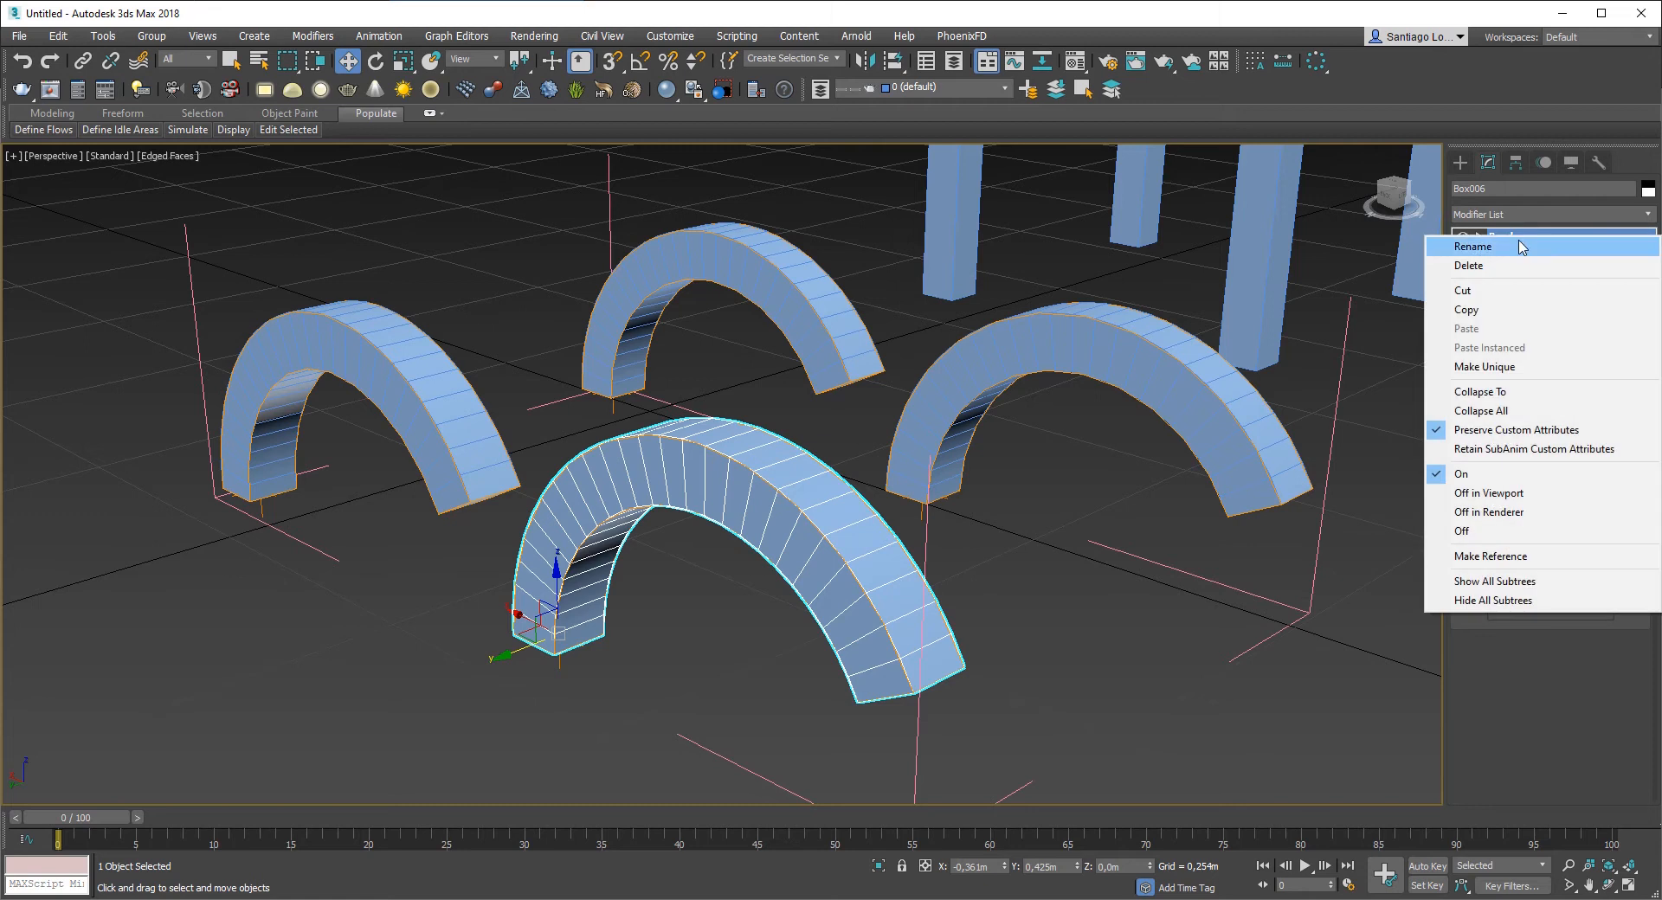
pyautogui.click(1500, 265)
pyautogui.hotkey('ctrl', 'z')
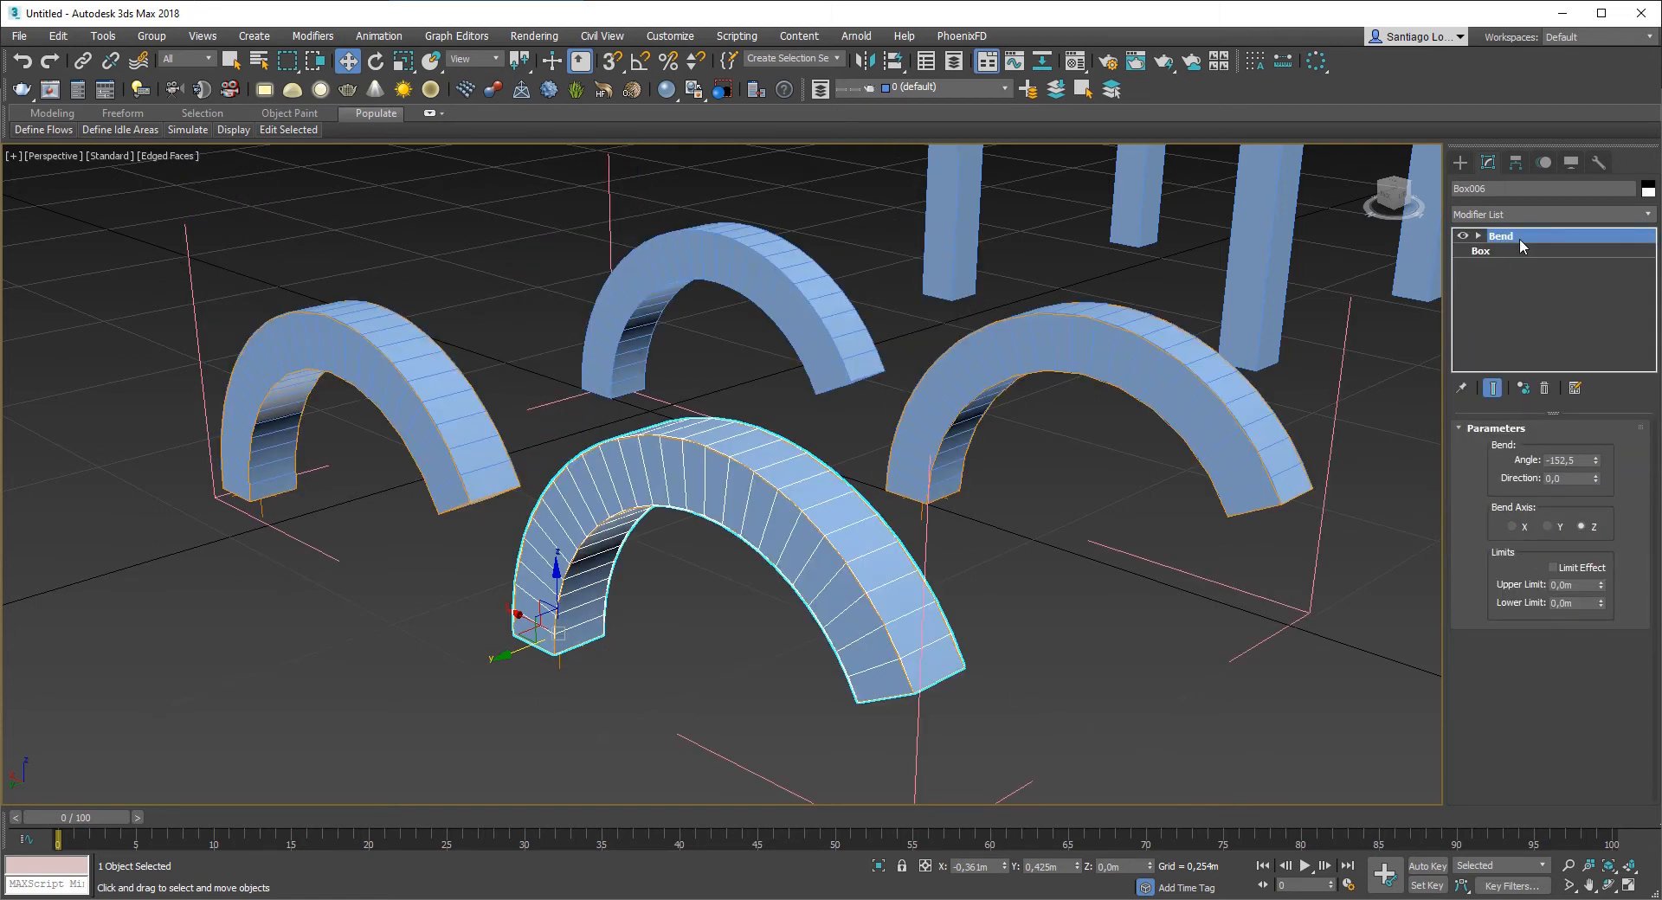
pyautogui.press('Delete')
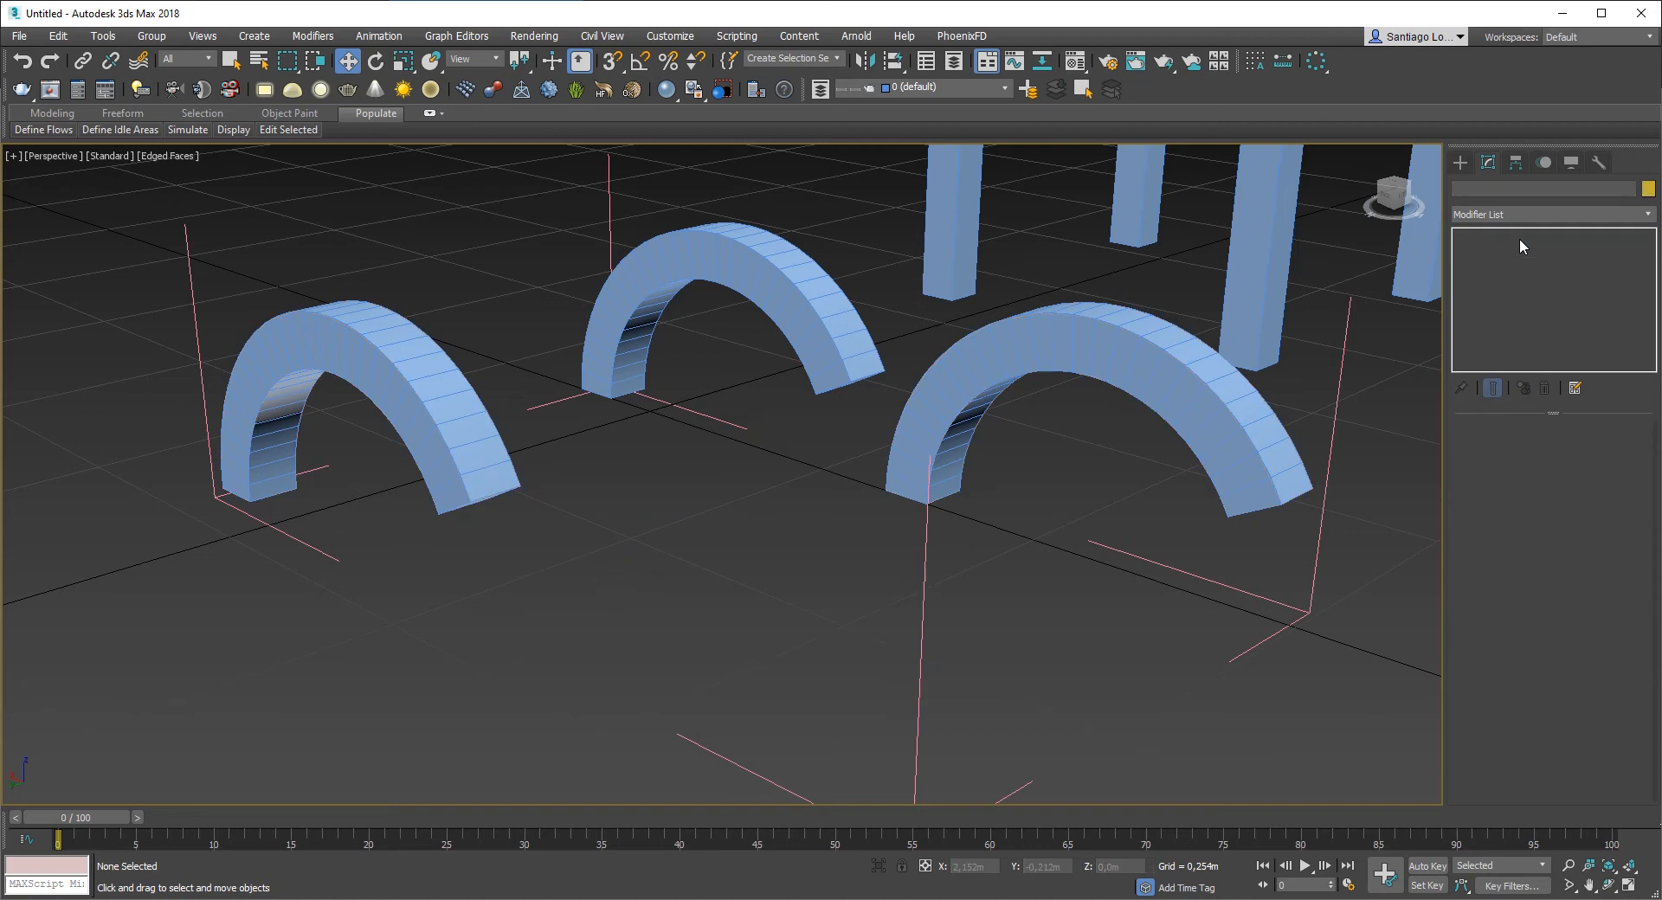
pyautogui.hotkey('ctrl', 'z')
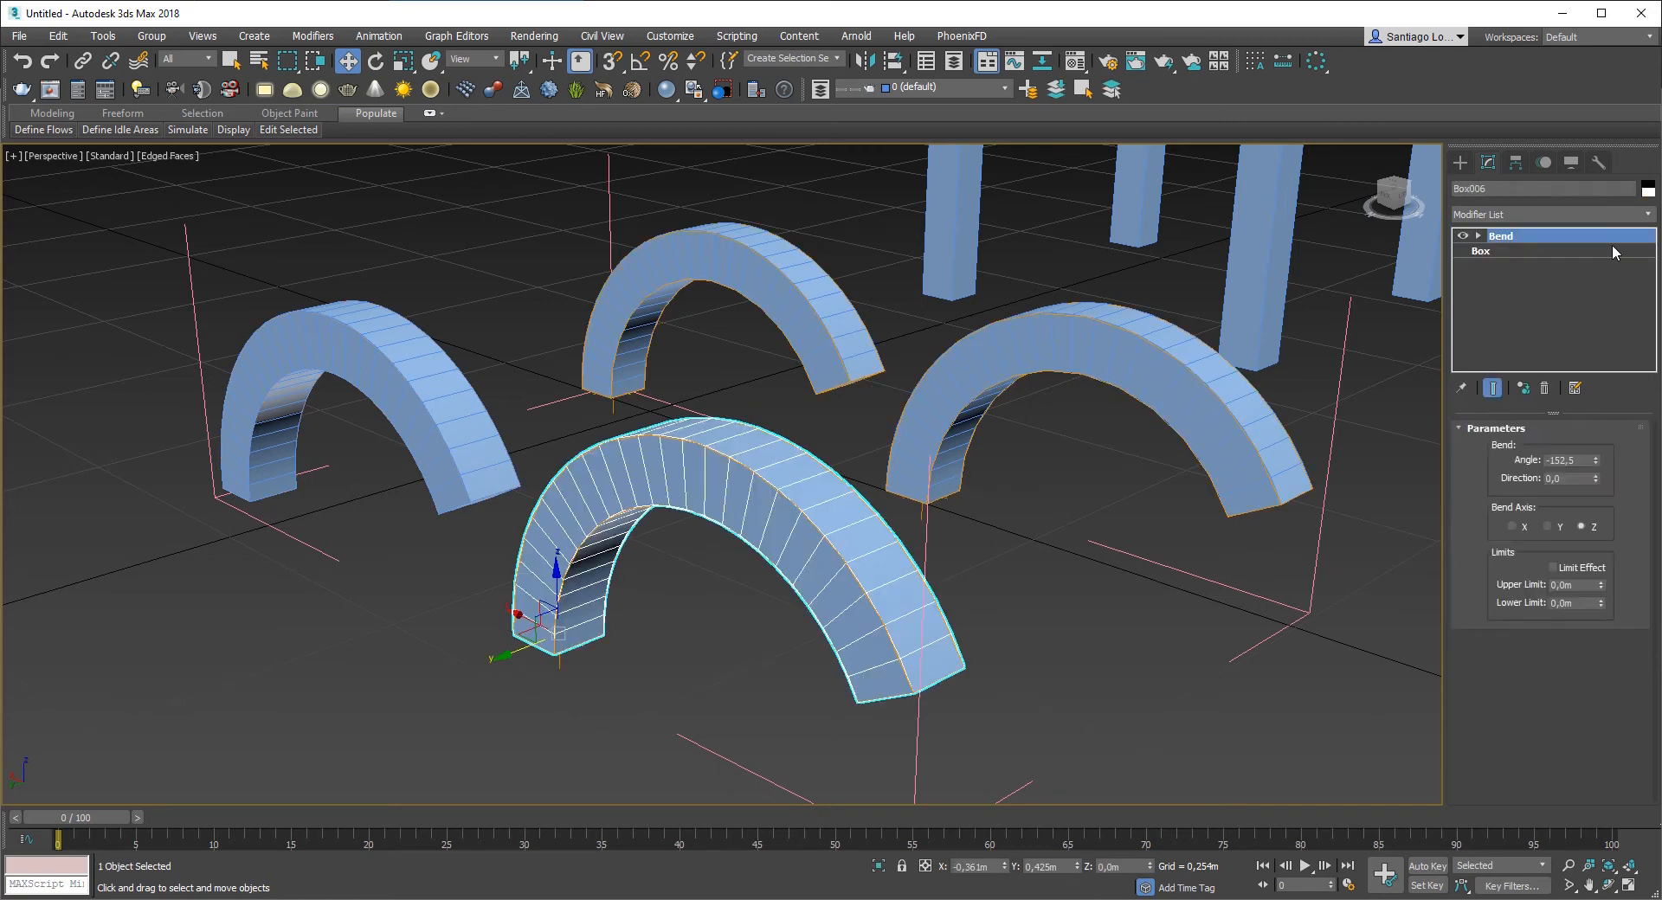
# Step: Replace the front leg's Bend modifier with a Twist modifier at an angle of 249
pyautogui.rightClick(1514, 237)
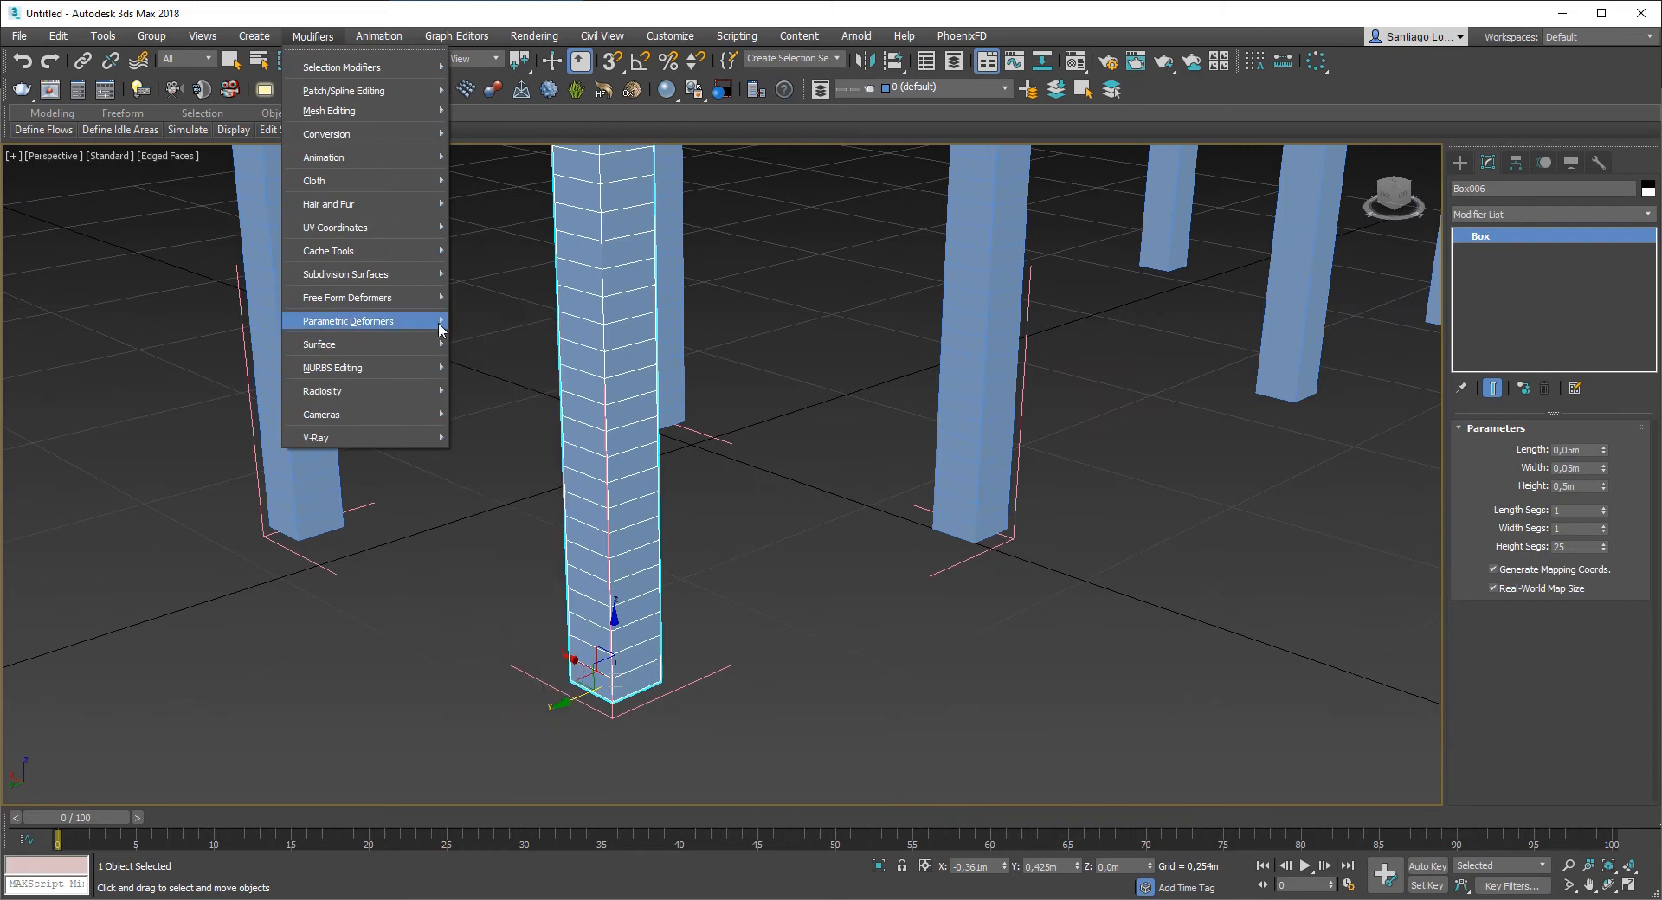
pyautogui.moveTo(440, 327)
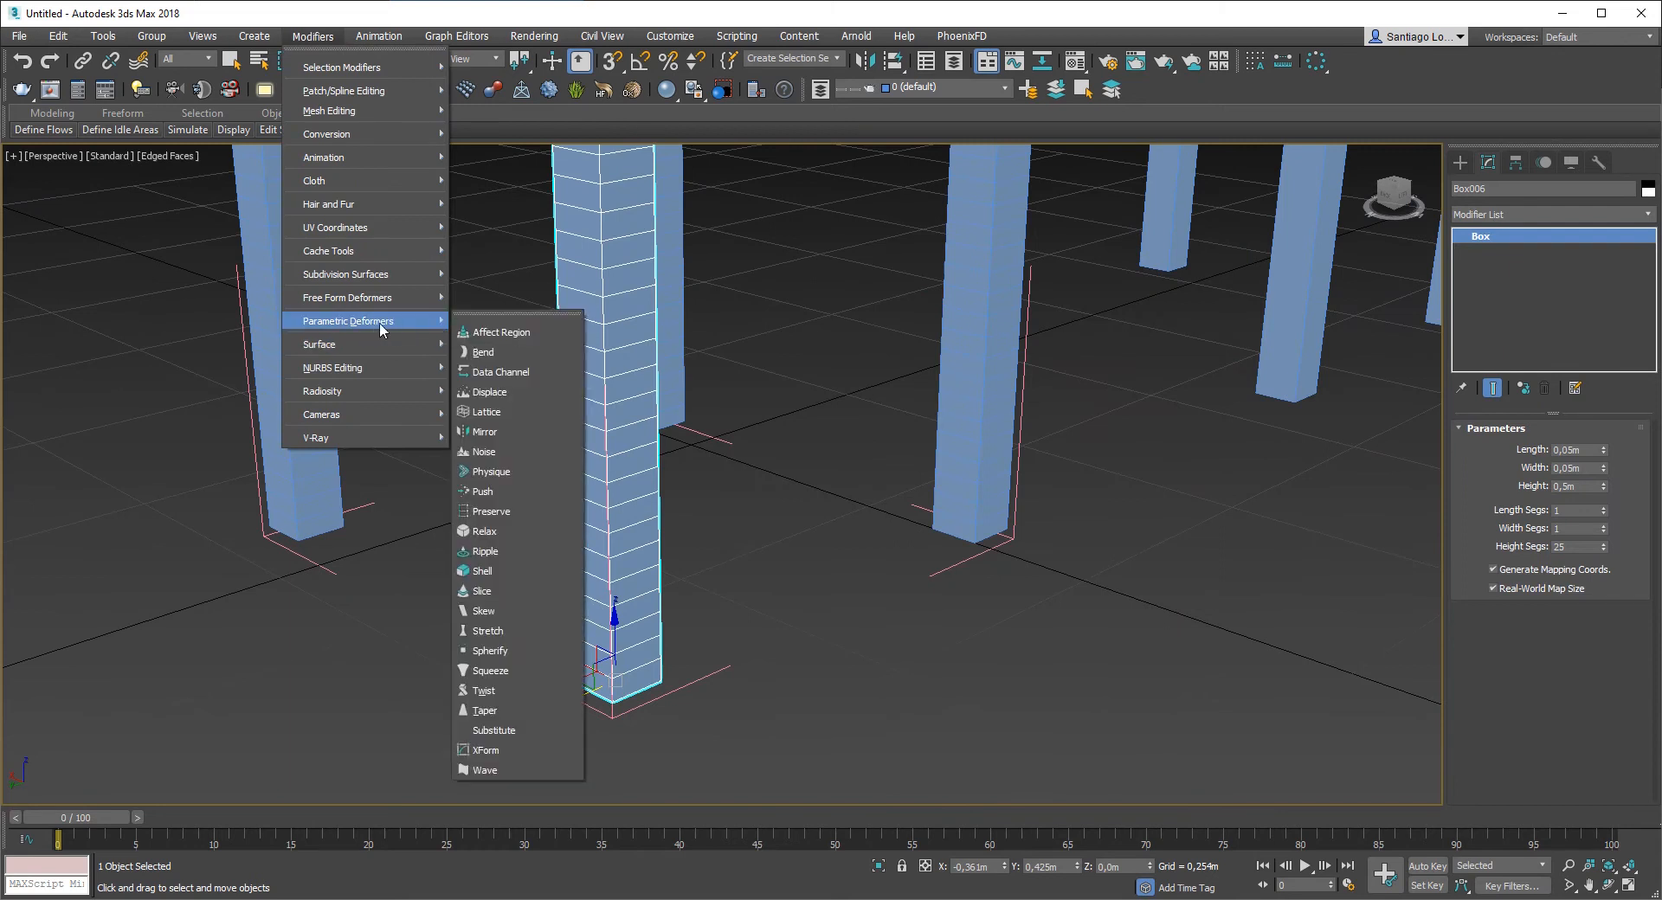
pyautogui.click(497, 693)
pyautogui.moveTo(1585, 455); pyautogui.dragTo(1367, 100)
pyautogui.keyDown('alt'); pyautogui.moveTo(642, 423); pyautogui.dragTo(713, 381, button='middle'); pyautogui.keyUp('alt')
pyautogui.moveTo(713, 381); pyautogui.dragTo(779, 653, button='middle')
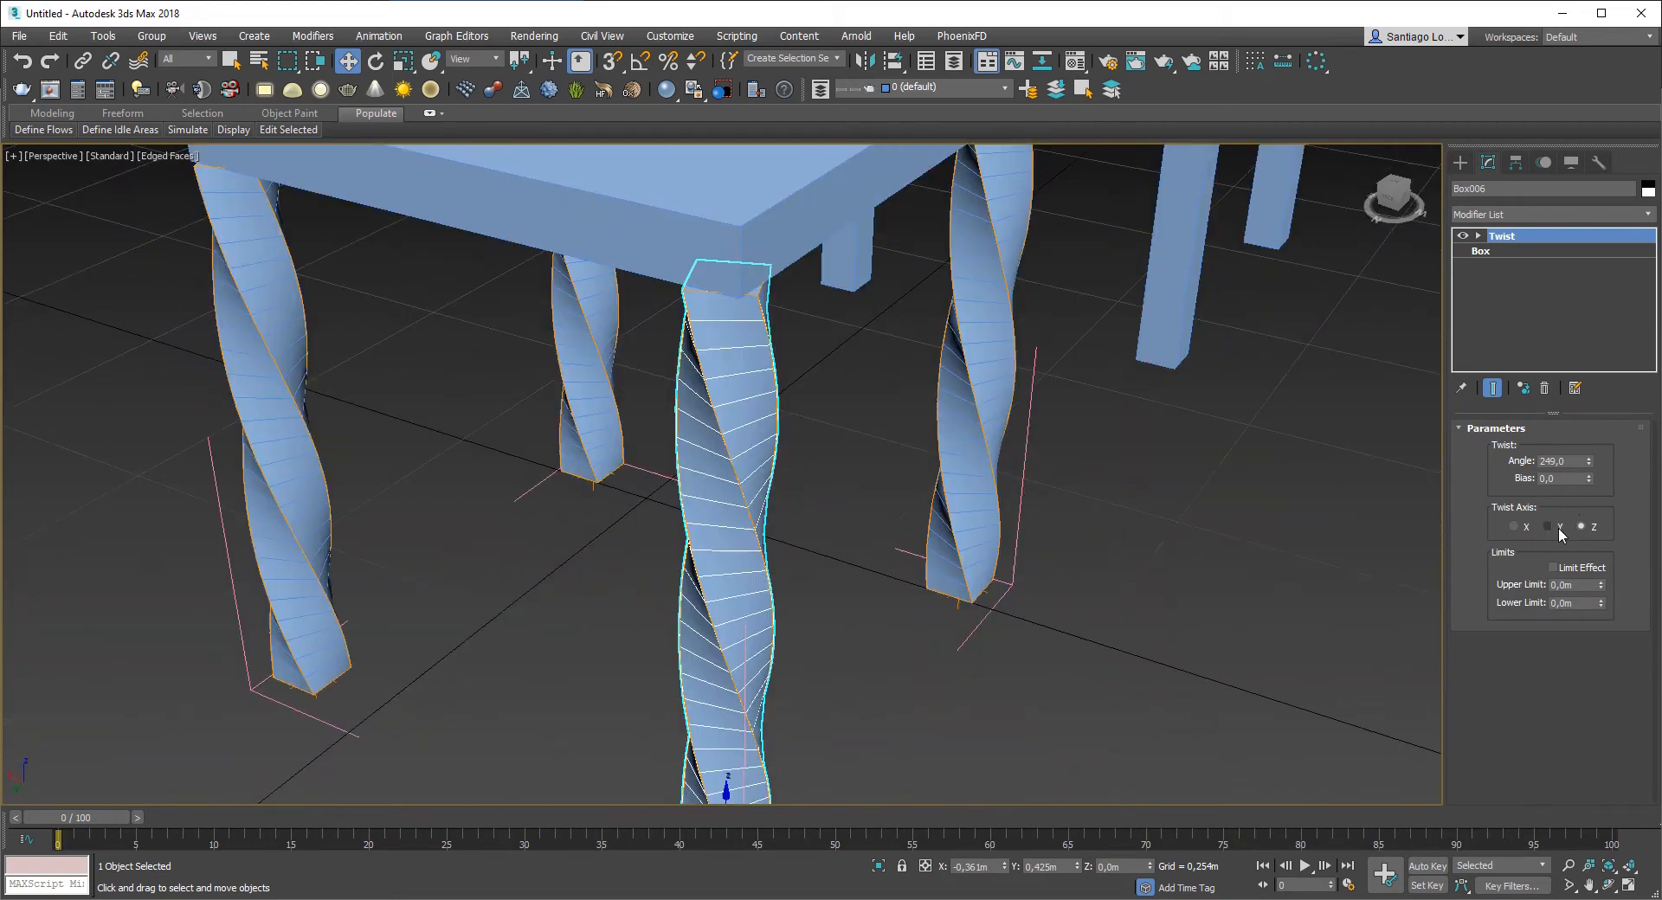
# Step: Try X and Y as the leg's twist axis, and restore the axis to Z
pyautogui.click(1513, 526)
pyautogui.keyDown('alt'); pyautogui.moveTo(878, 518); pyautogui.dragTo(1374, 619, button='middle'); pyautogui.keyUp('alt')
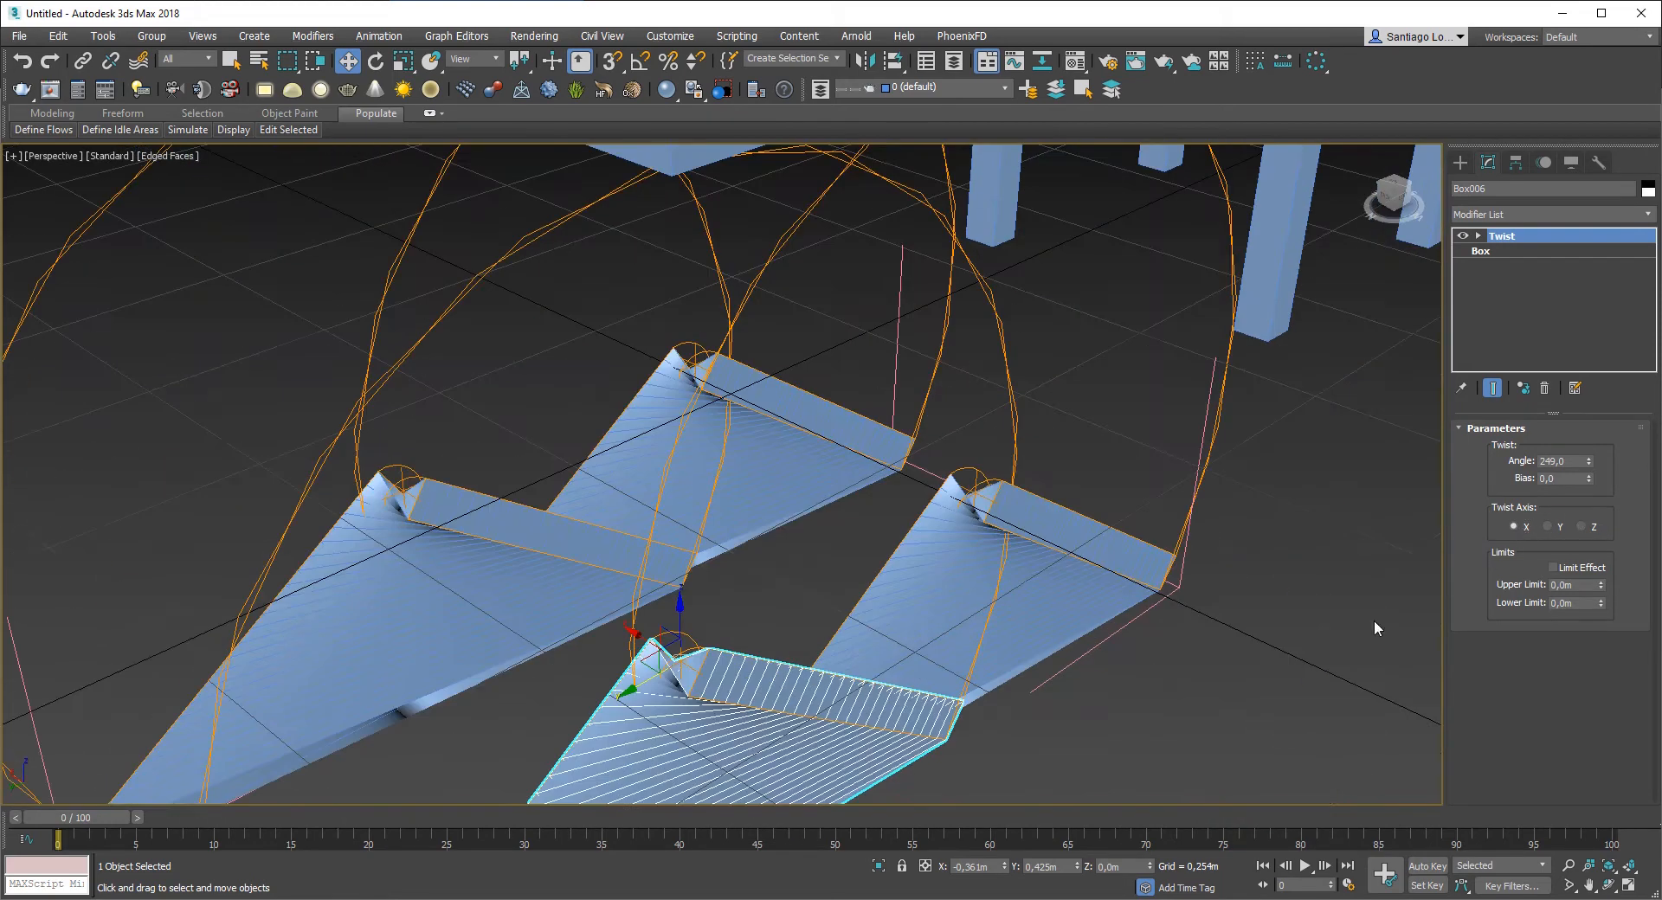
pyautogui.click(1547, 526)
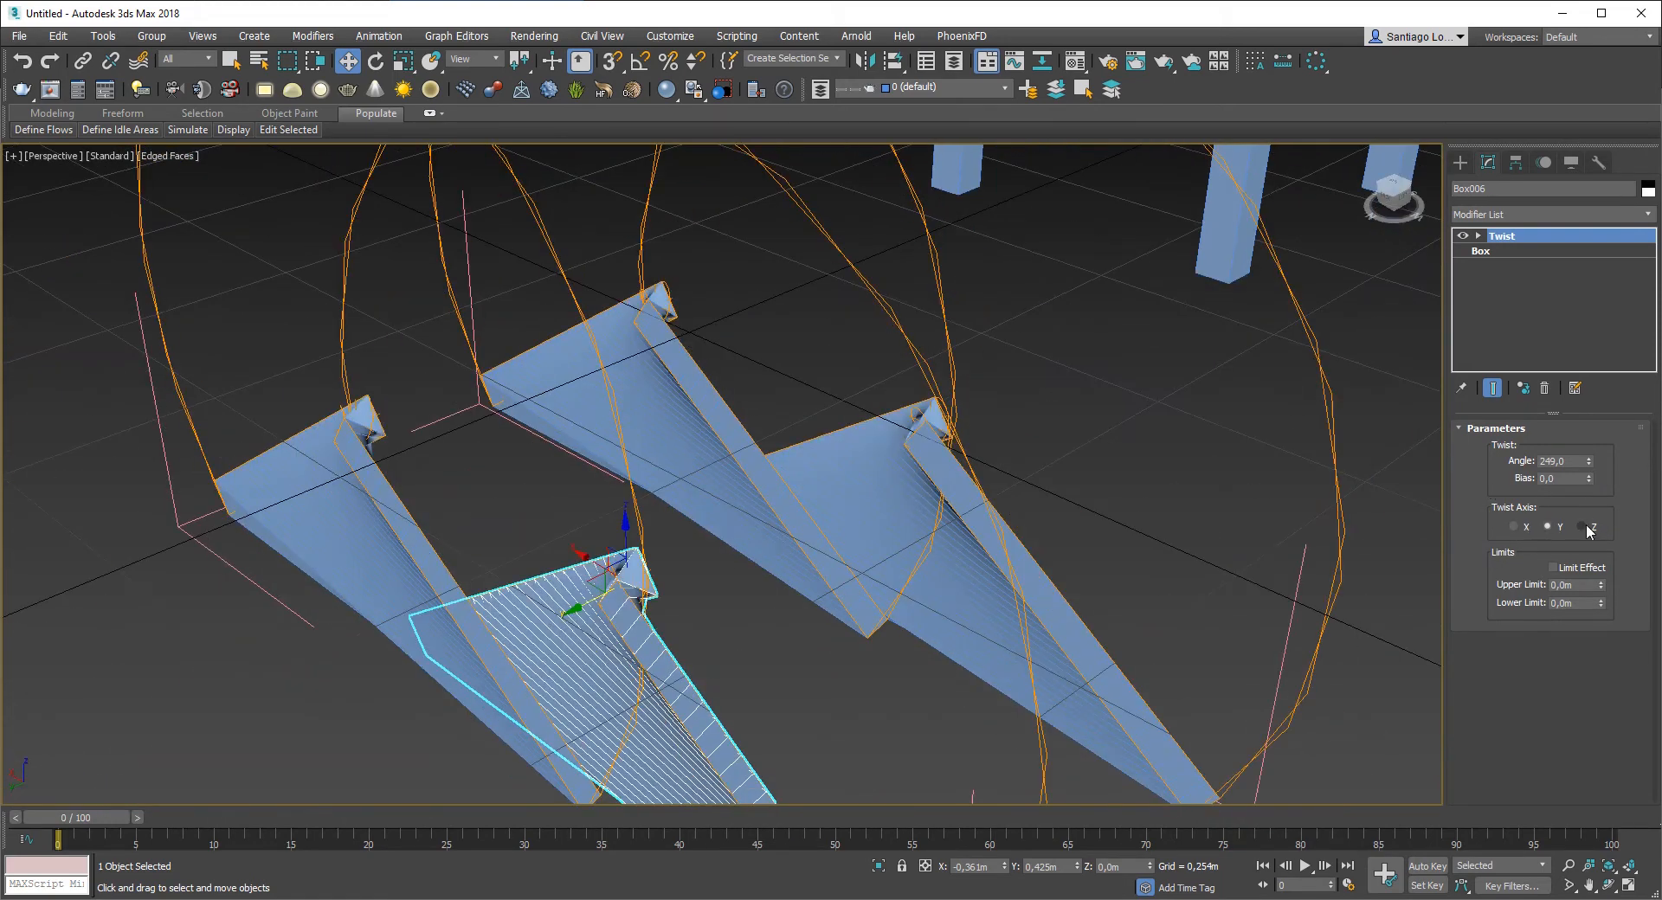
pyautogui.click(1585, 524)
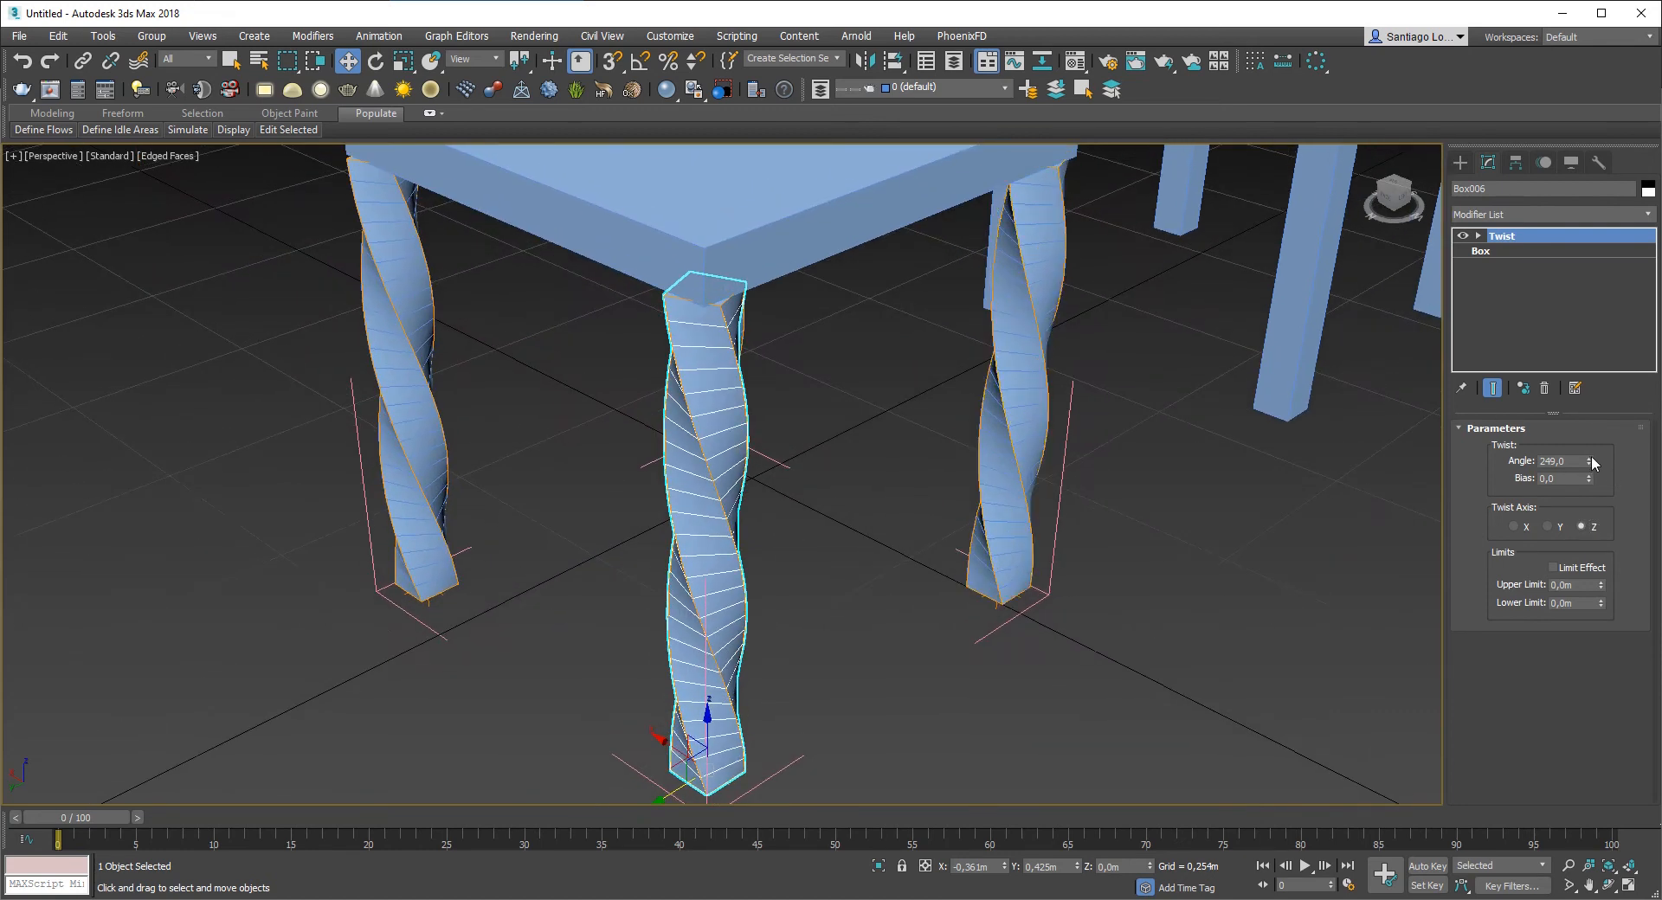
# Step: Increase the Twist angle to 257,5 and try a different bias, cancelling the bias change
pyautogui.moveTo(1591, 462); pyautogui.dragTo(1591, 448)
pyautogui.moveTo(1586, 476); pyautogui.dragTo(1577, 393)
pyautogui.rightClick(1578, 393)
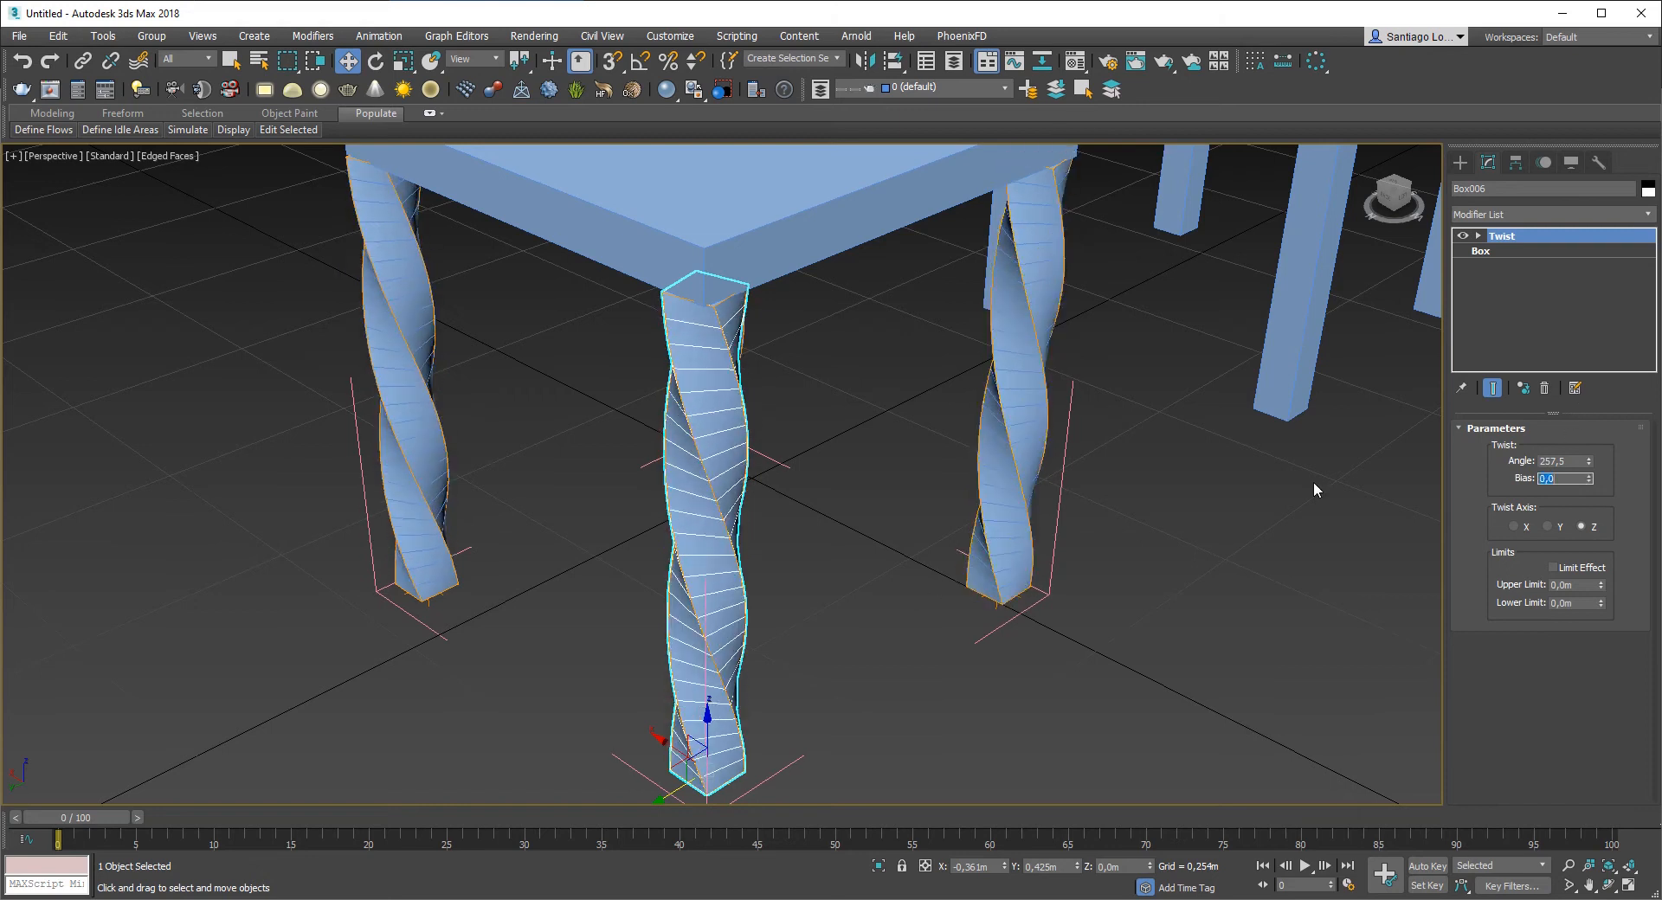
# Step: Replace the leg's Twist modifier with a Taper modifier and set its amount to 2,13
pyautogui.rightClick(1517, 239)
pyautogui.click(1508, 261)
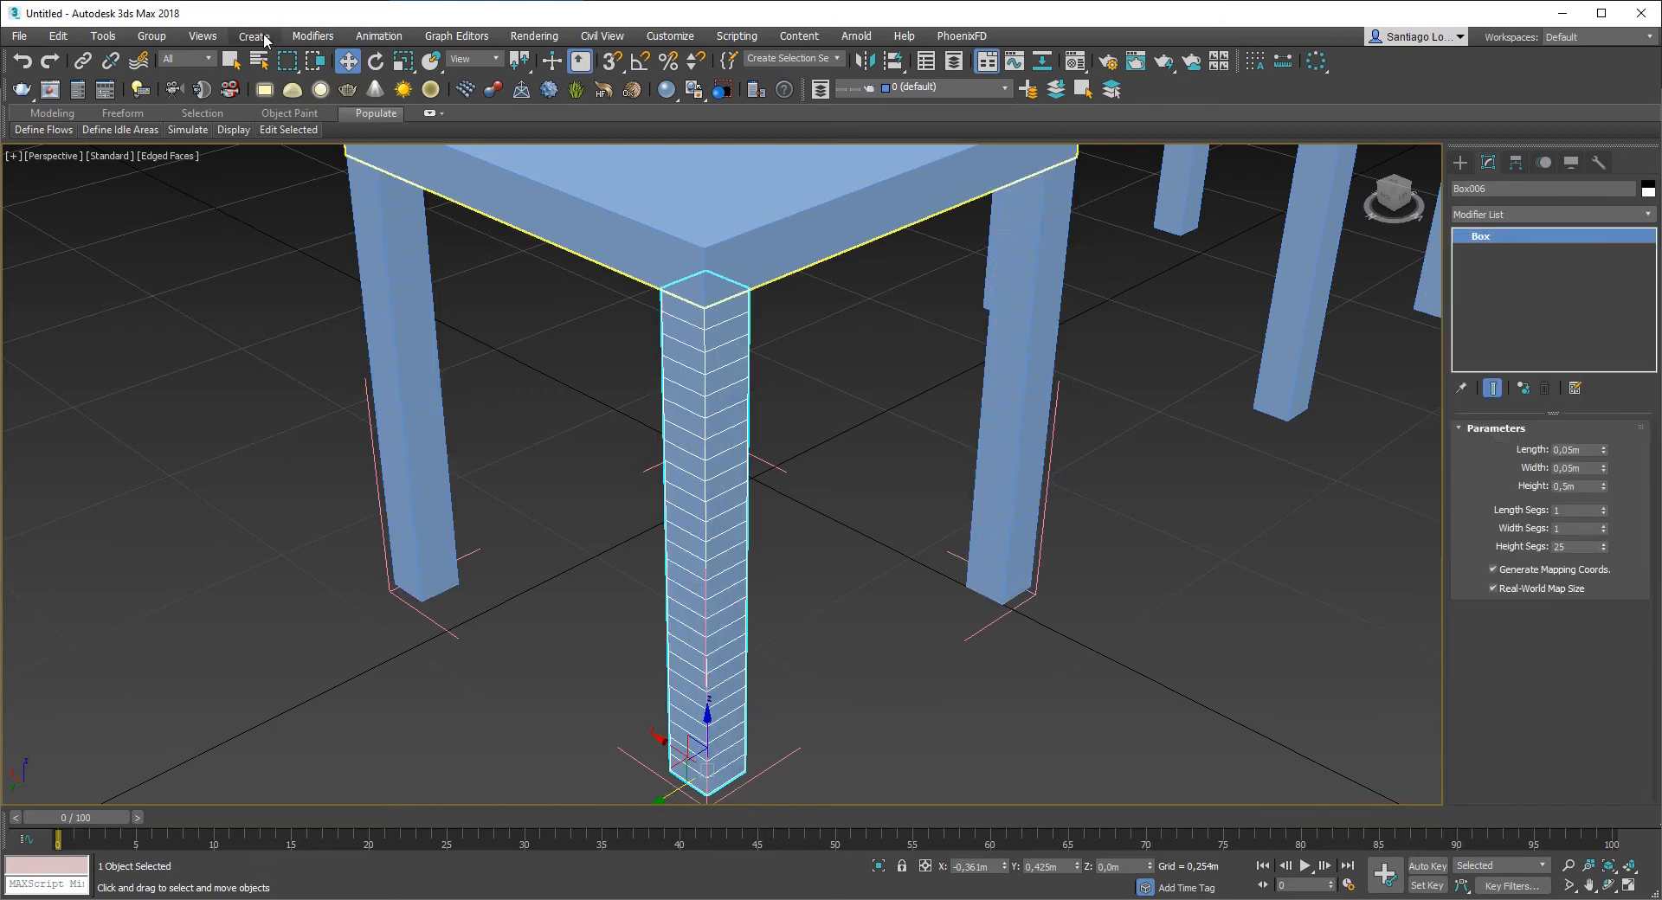
pyautogui.click(300, 37)
pyautogui.moveTo(386, 322)
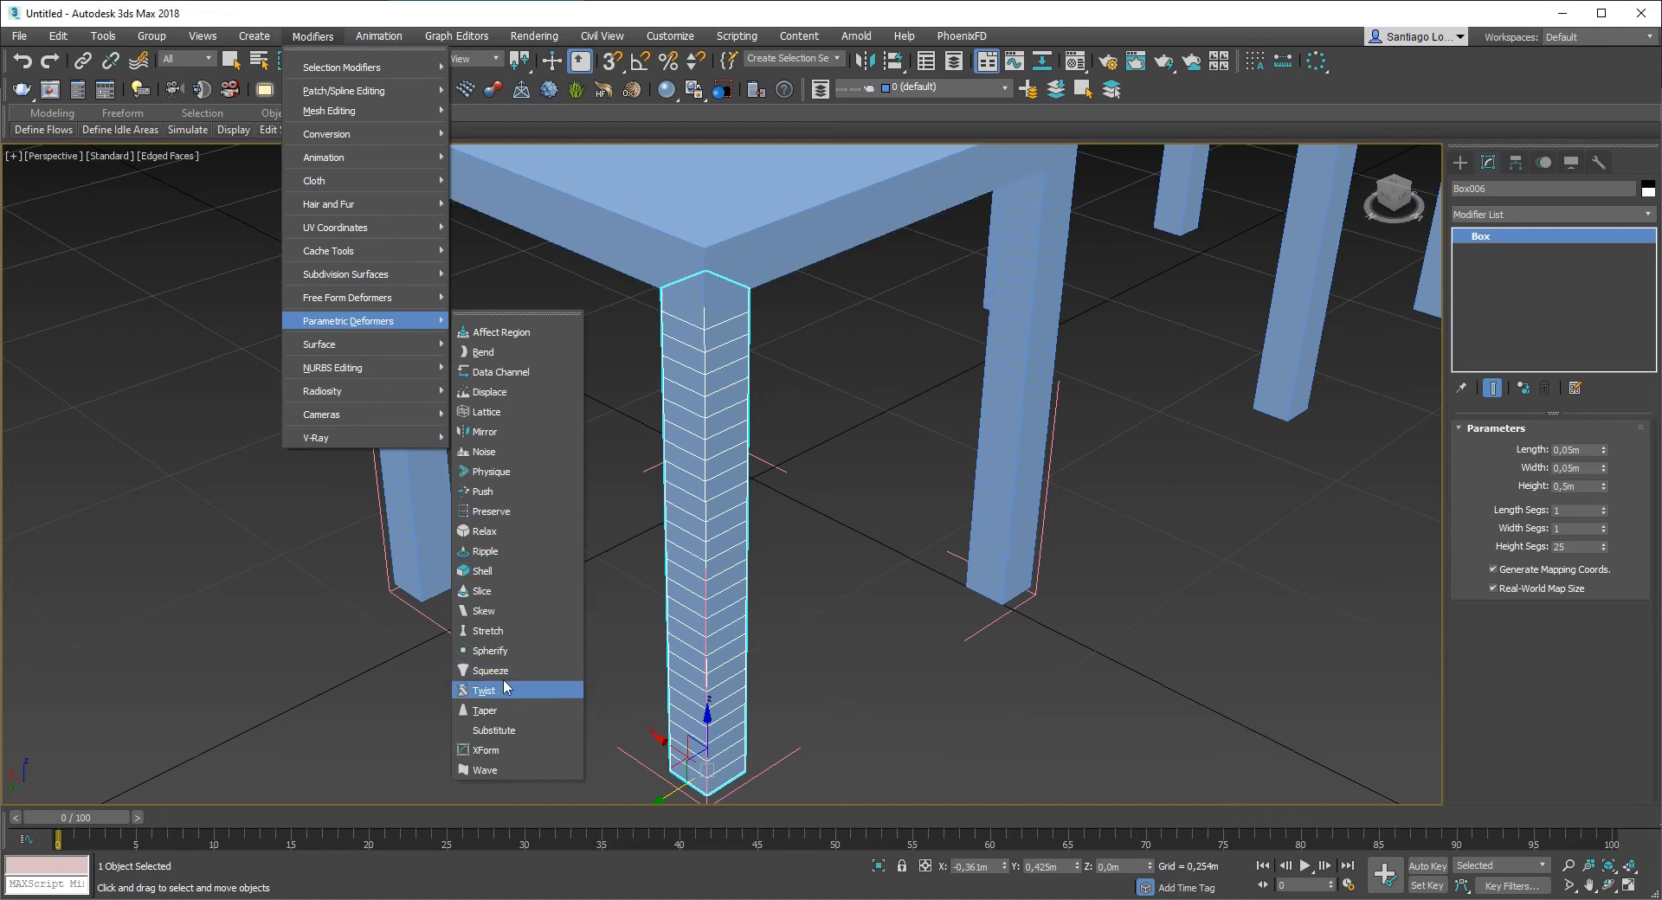
pyautogui.click(495, 711)
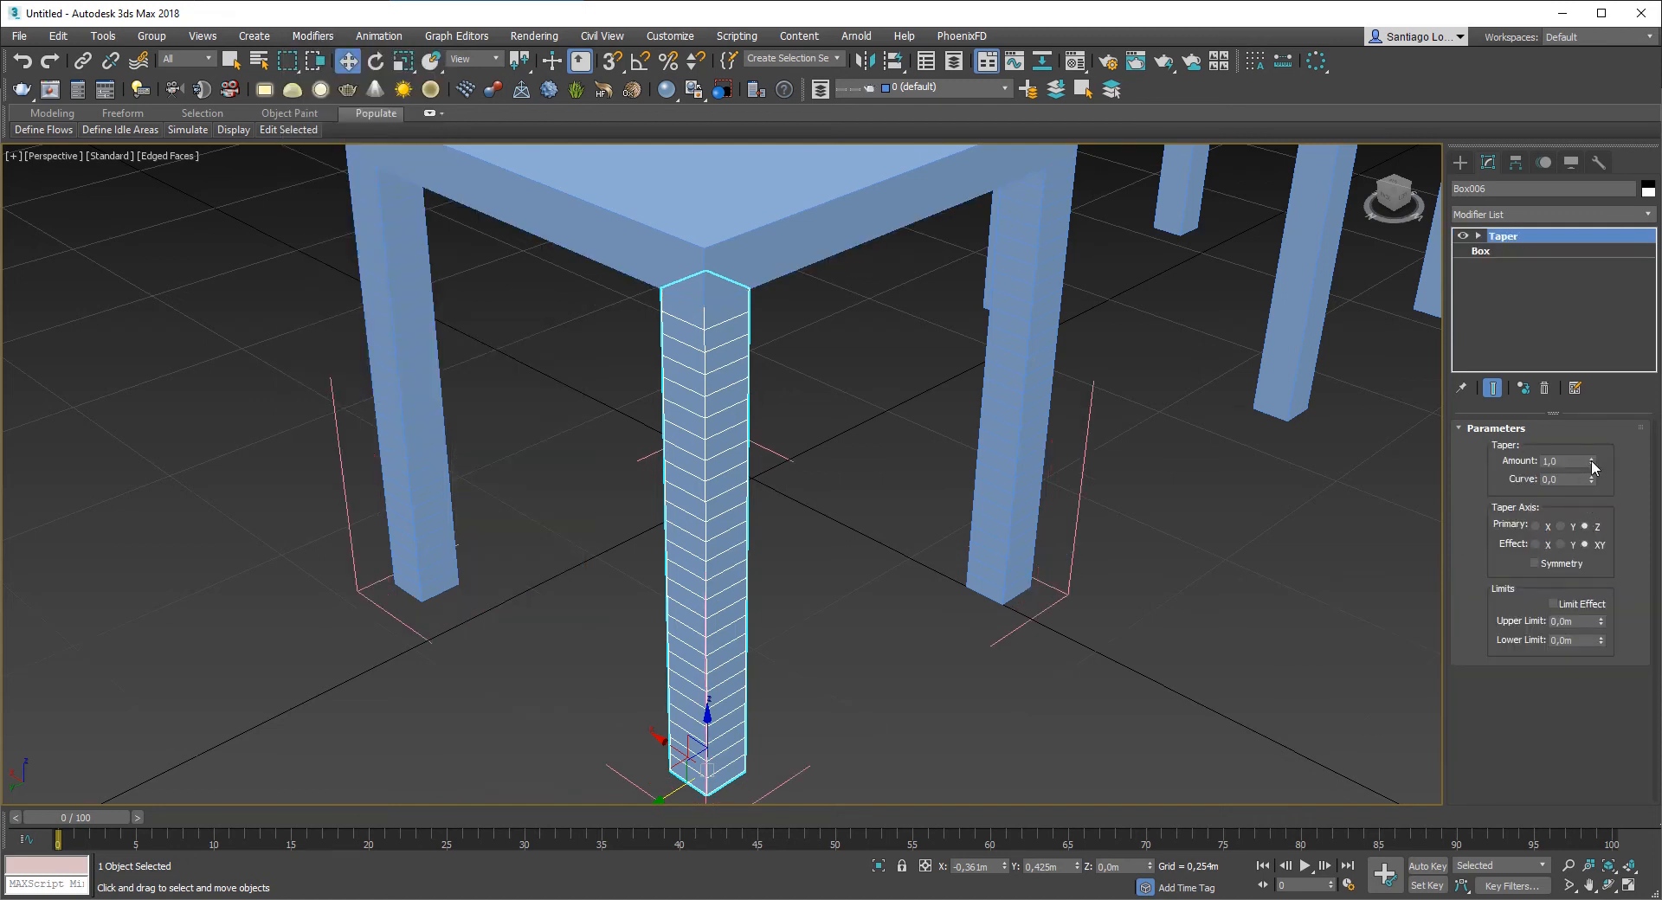
pyautogui.moveTo(1592, 467); pyautogui.dragTo(1487, 370)
pyautogui.keyDown('alt'); pyautogui.moveTo(805, 511); pyautogui.dragTo(761, 501, button='middle'); pyautogui.keyUp('alt')
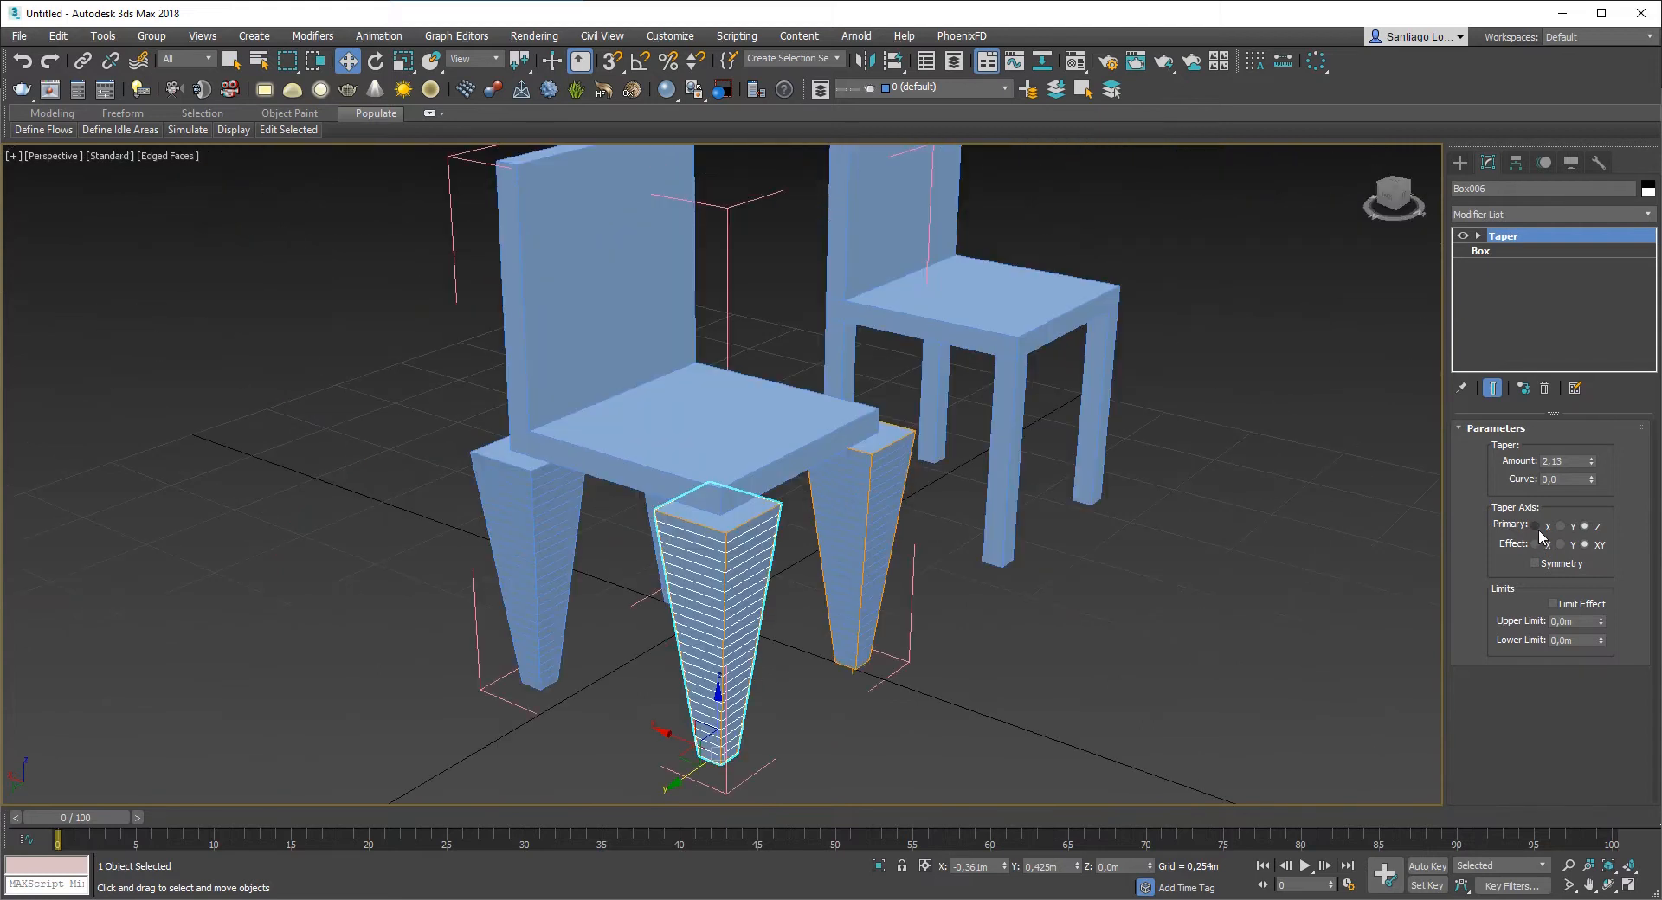
# Step: Try X and Y as the taper's primary axis and X as its effect axis, restoring Z and XY
pyautogui.click(1537, 526)
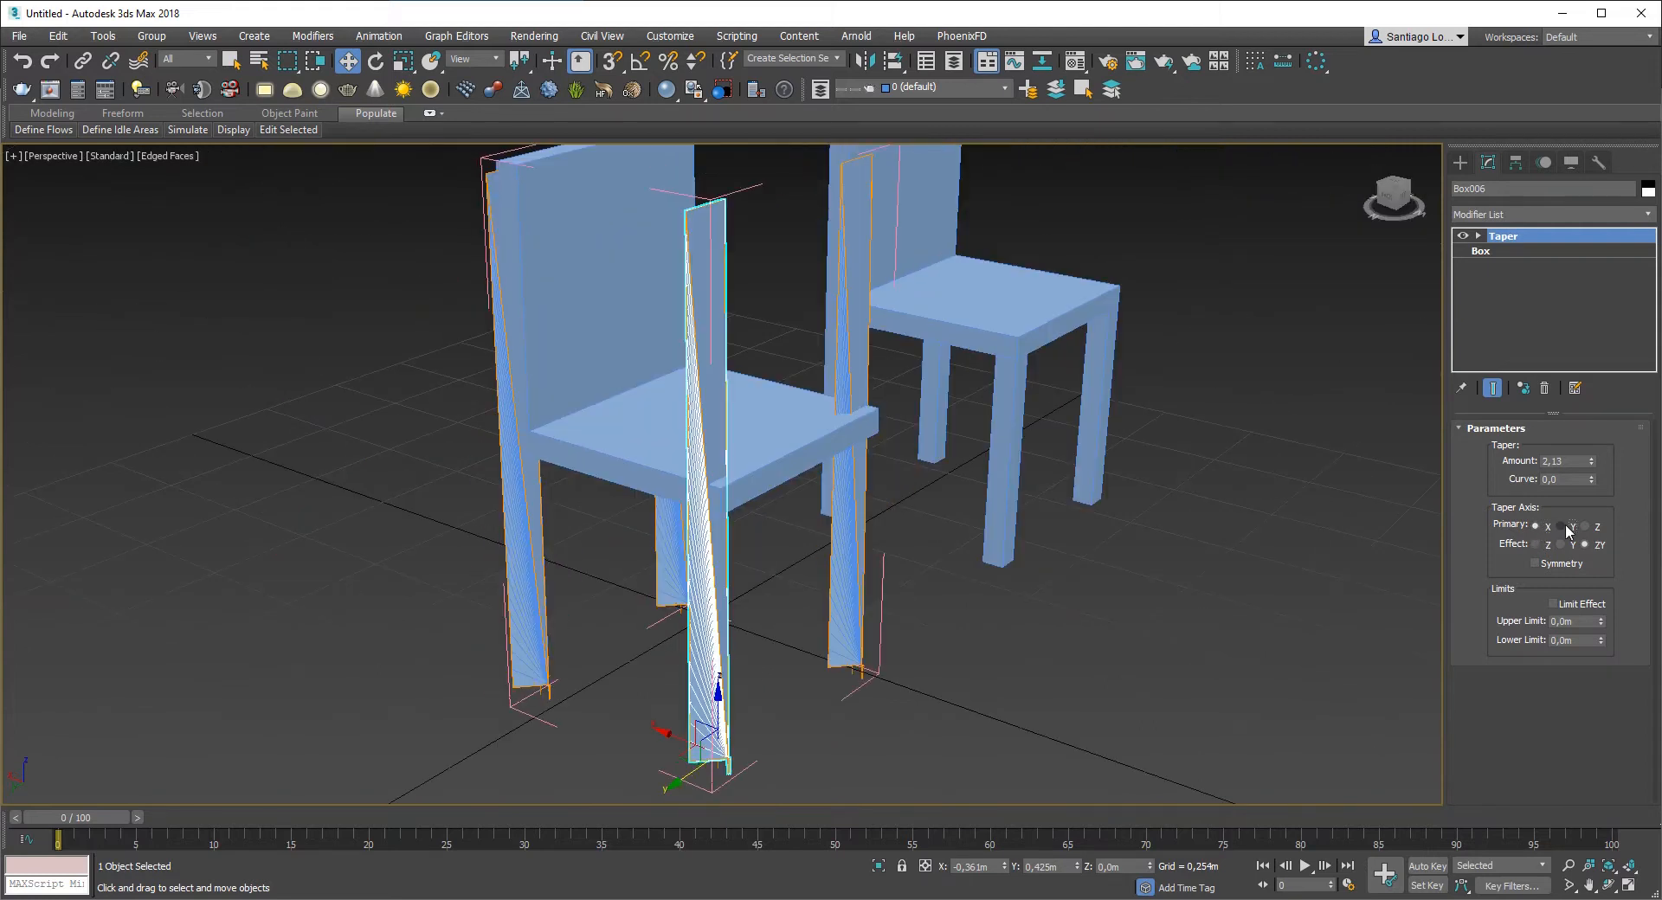
pyautogui.click(1561, 525)
pyautogui.click(1588, 527)
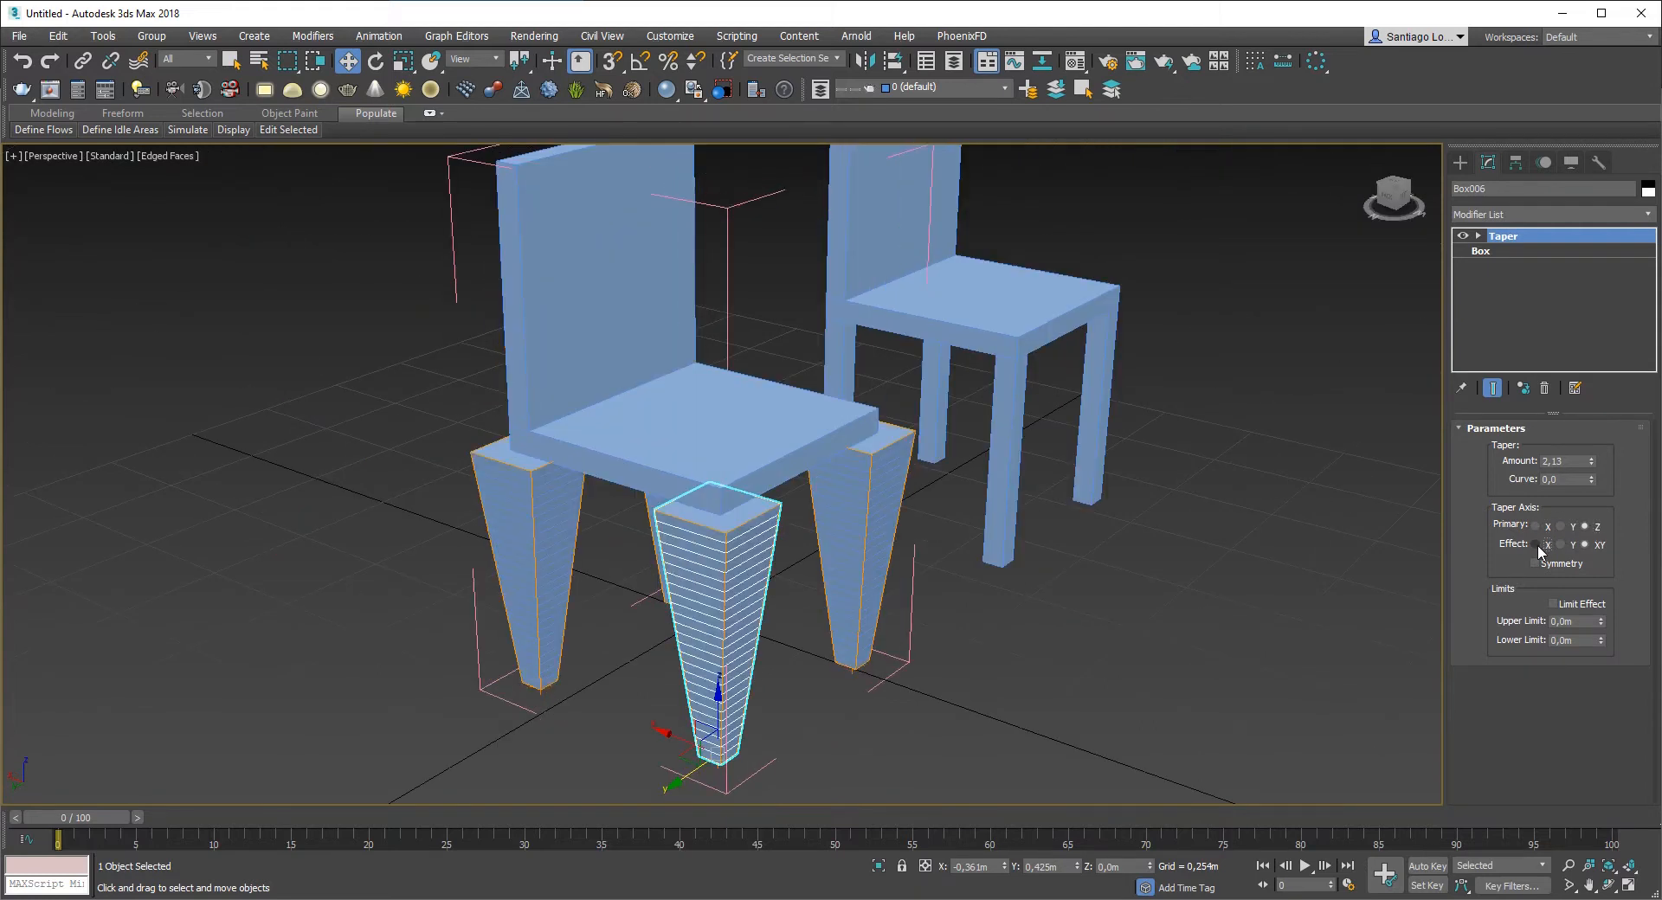
pyautogui.click(1537, 544)
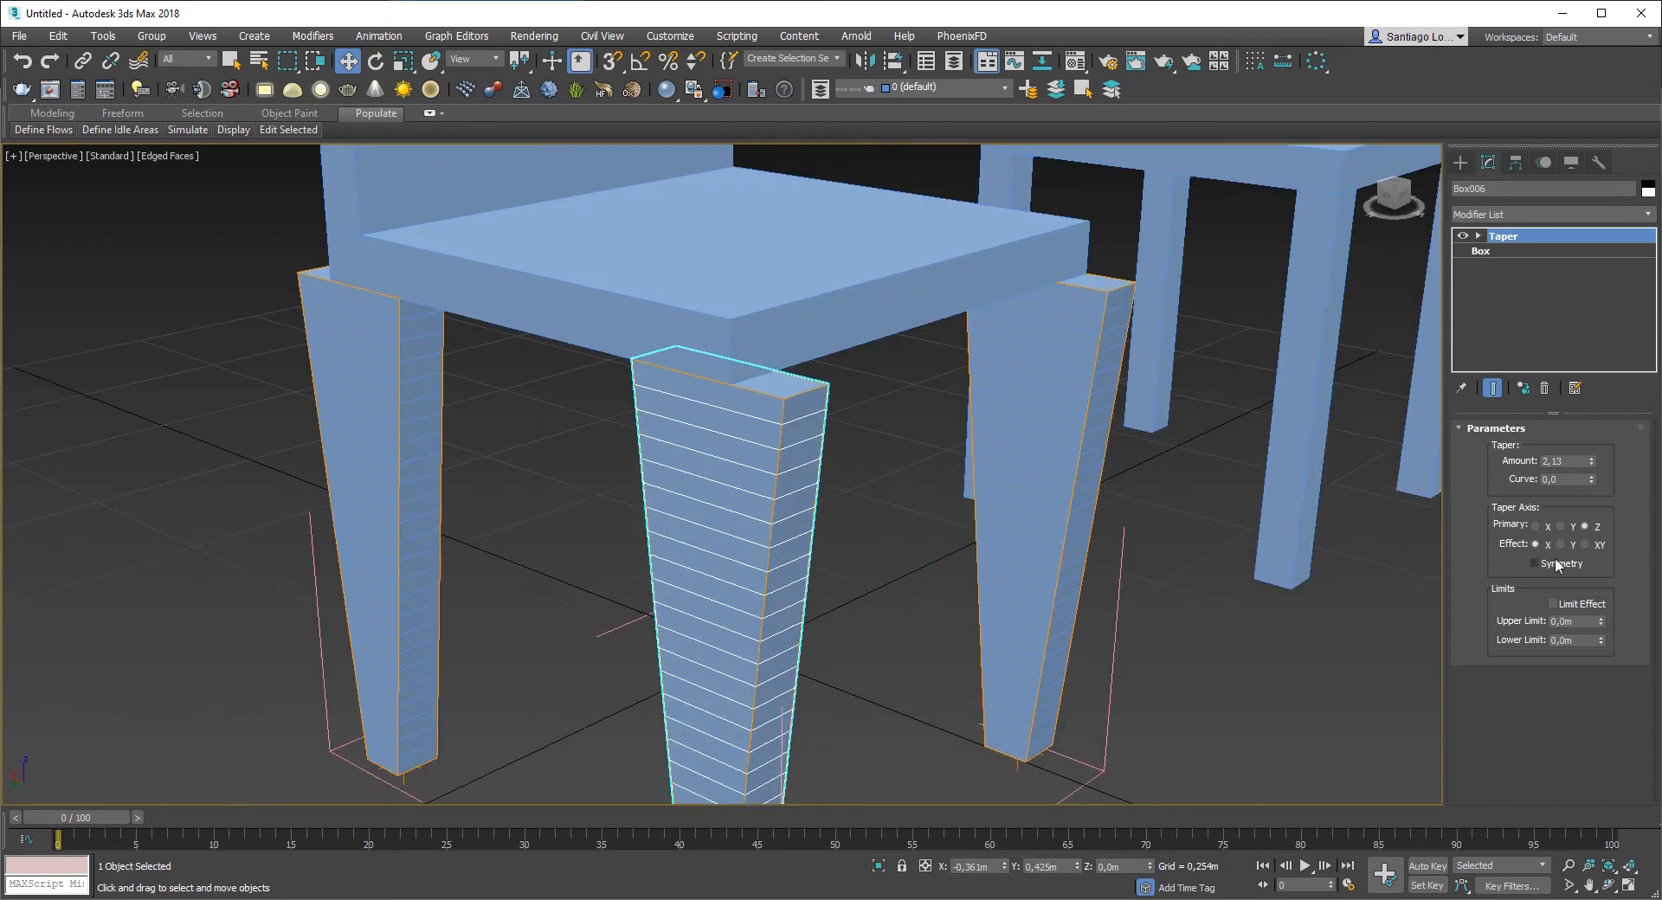
pyautogui.click(1585, 544)
# Step: Try Y and X as the taper's effect axis, then delete the Taper modifier and deselect the leg
pyautogui.keyDown('alt'); pyautogui.moveTo(829, 528); pyautogui.dragTo(692, 511, button='middle'); pyautogui.keyUp('alt')
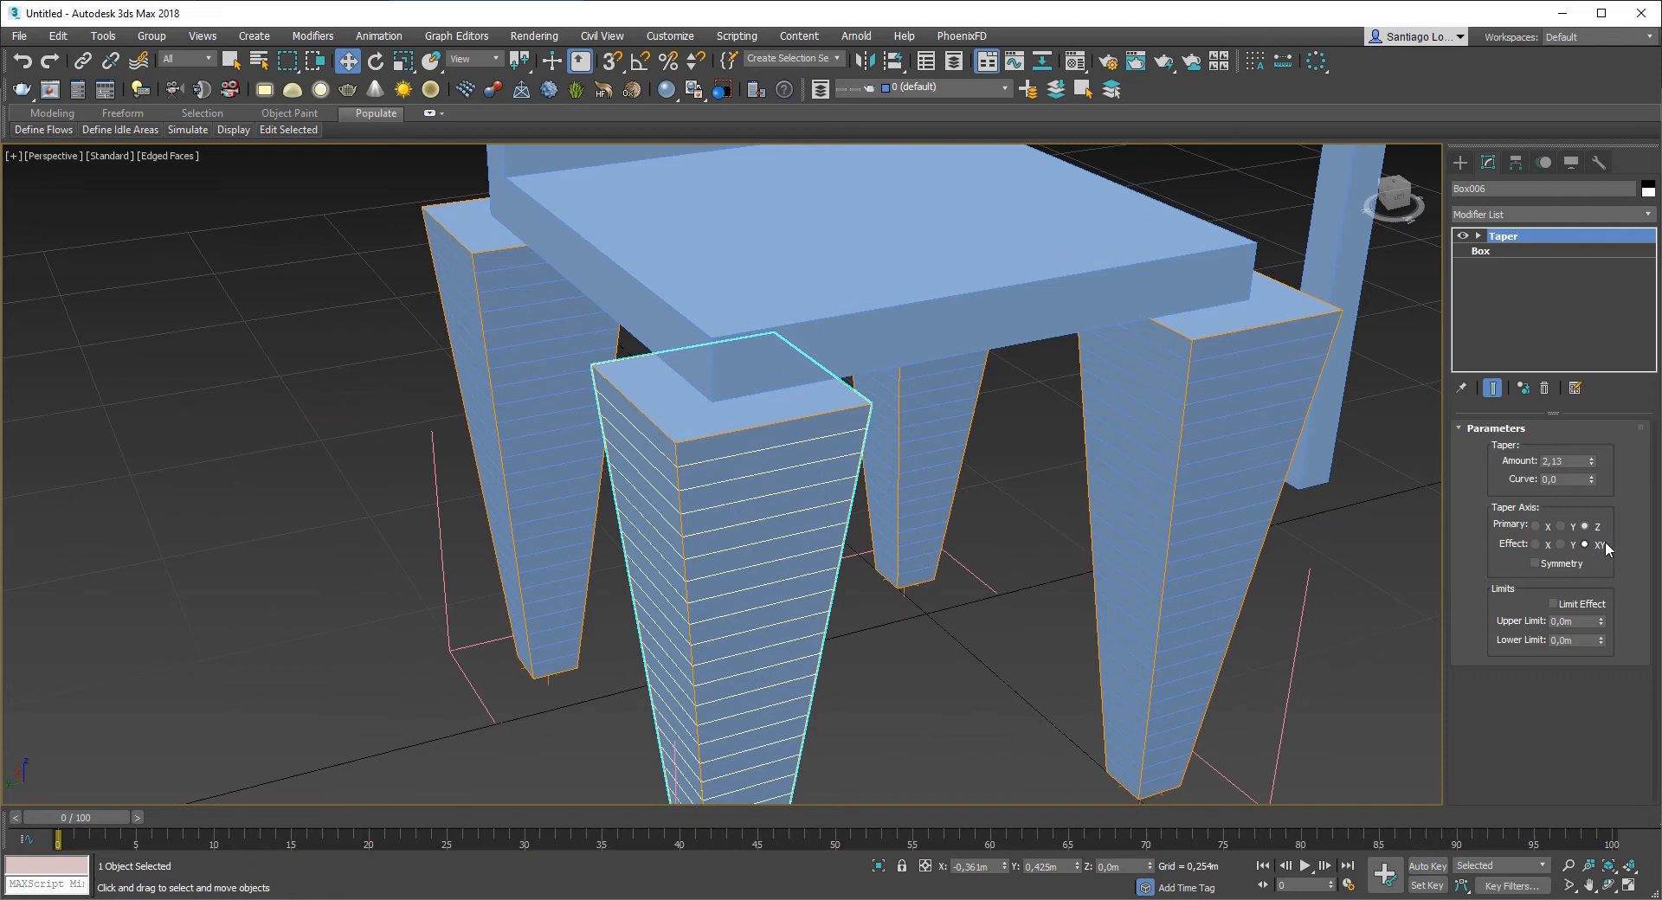
pyautogui.moveTo(998, 548); pyautogui.dragTo(1020, 554, button='middle')
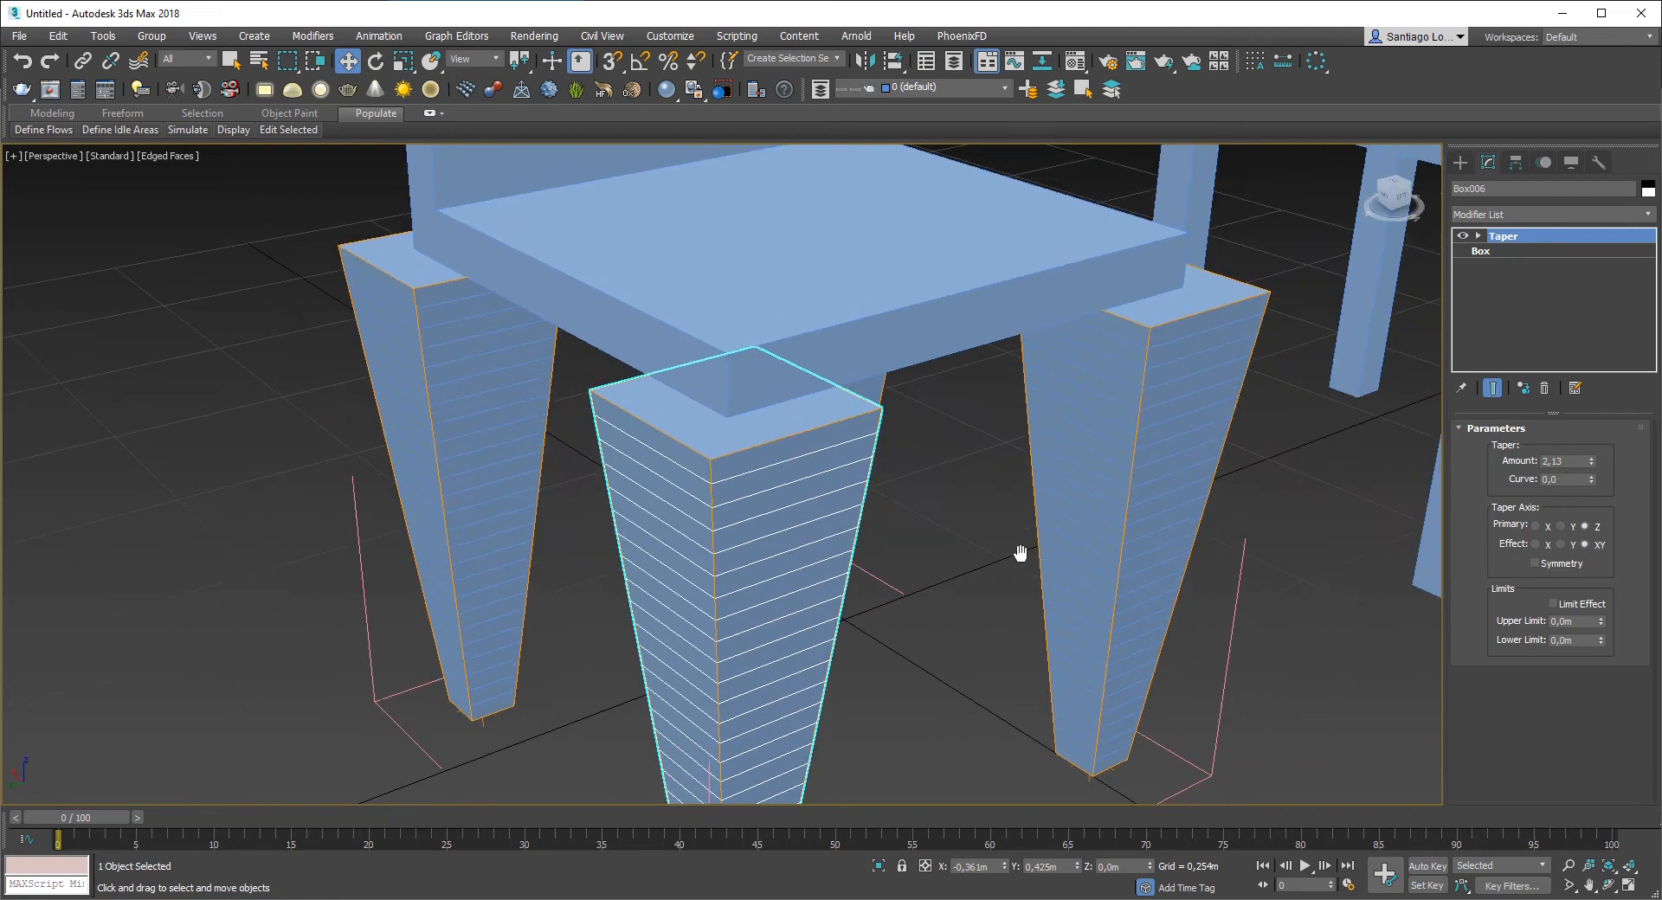
pyautogui.click(1561, 544)
pyautogui.click(1535, 547)
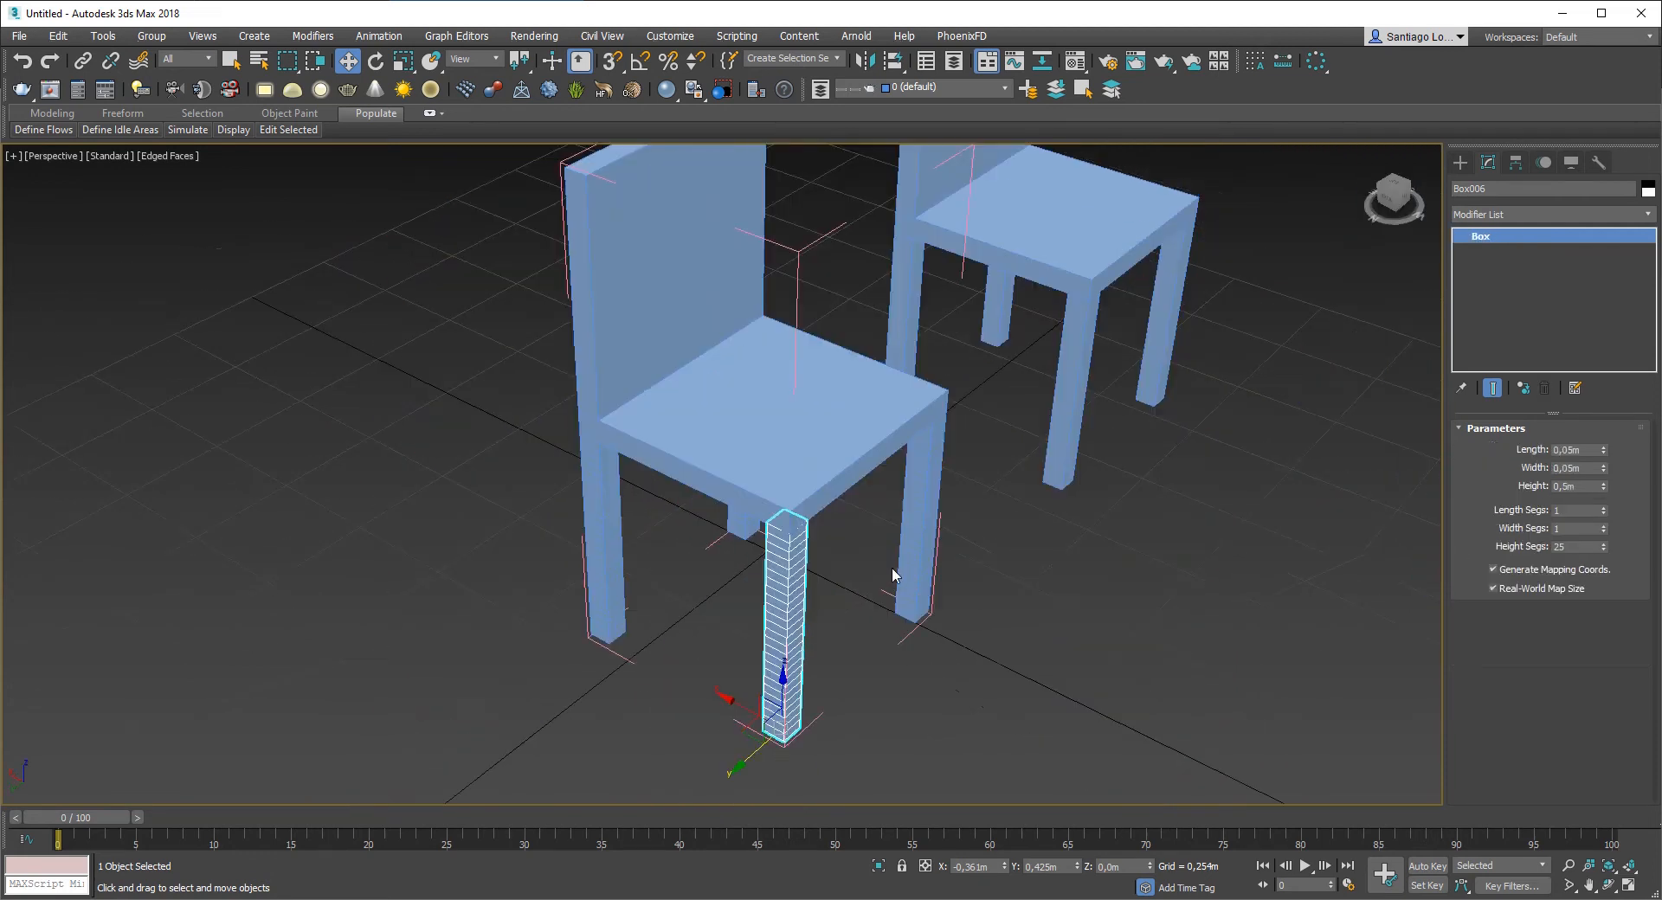
pyautogui.keyDown('alt'); pyautogui.moveTo(941, 528); pyautogui.dragTo(896, 526, button='middle'); pyautogui.keyUp('alt')
pyautogui.click(1058, 514)
# Step: Select the copied chair group SILLA001 for comparison, then select the seat of the opened chair
pyautogui.keyDown('alt'); pyautogui.moveTo(1052, 513); pyautogui.dragTo(767, 452, button='middle'); pyautogui.keyUp('alt')
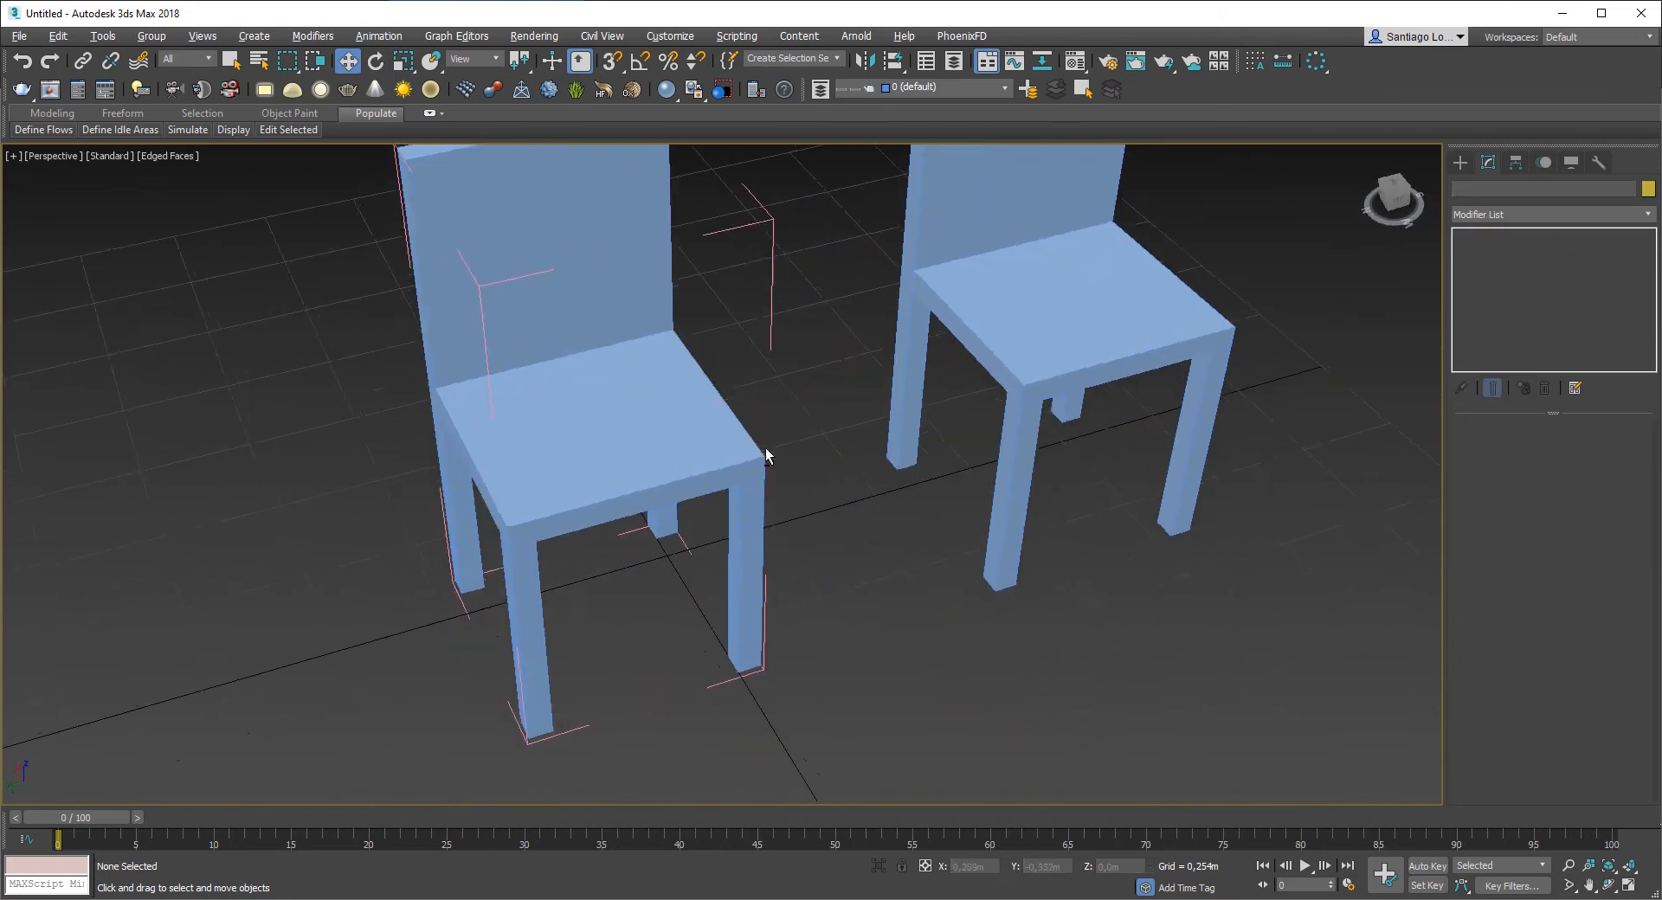
pyautogui.keyDown('alt'); pyautogui.moveTo(1092, 327); pyautogui.dragTo(935, 428, button='middle'); pyautogui.keyUp('alt')
pyautogui.click(1014, 441)
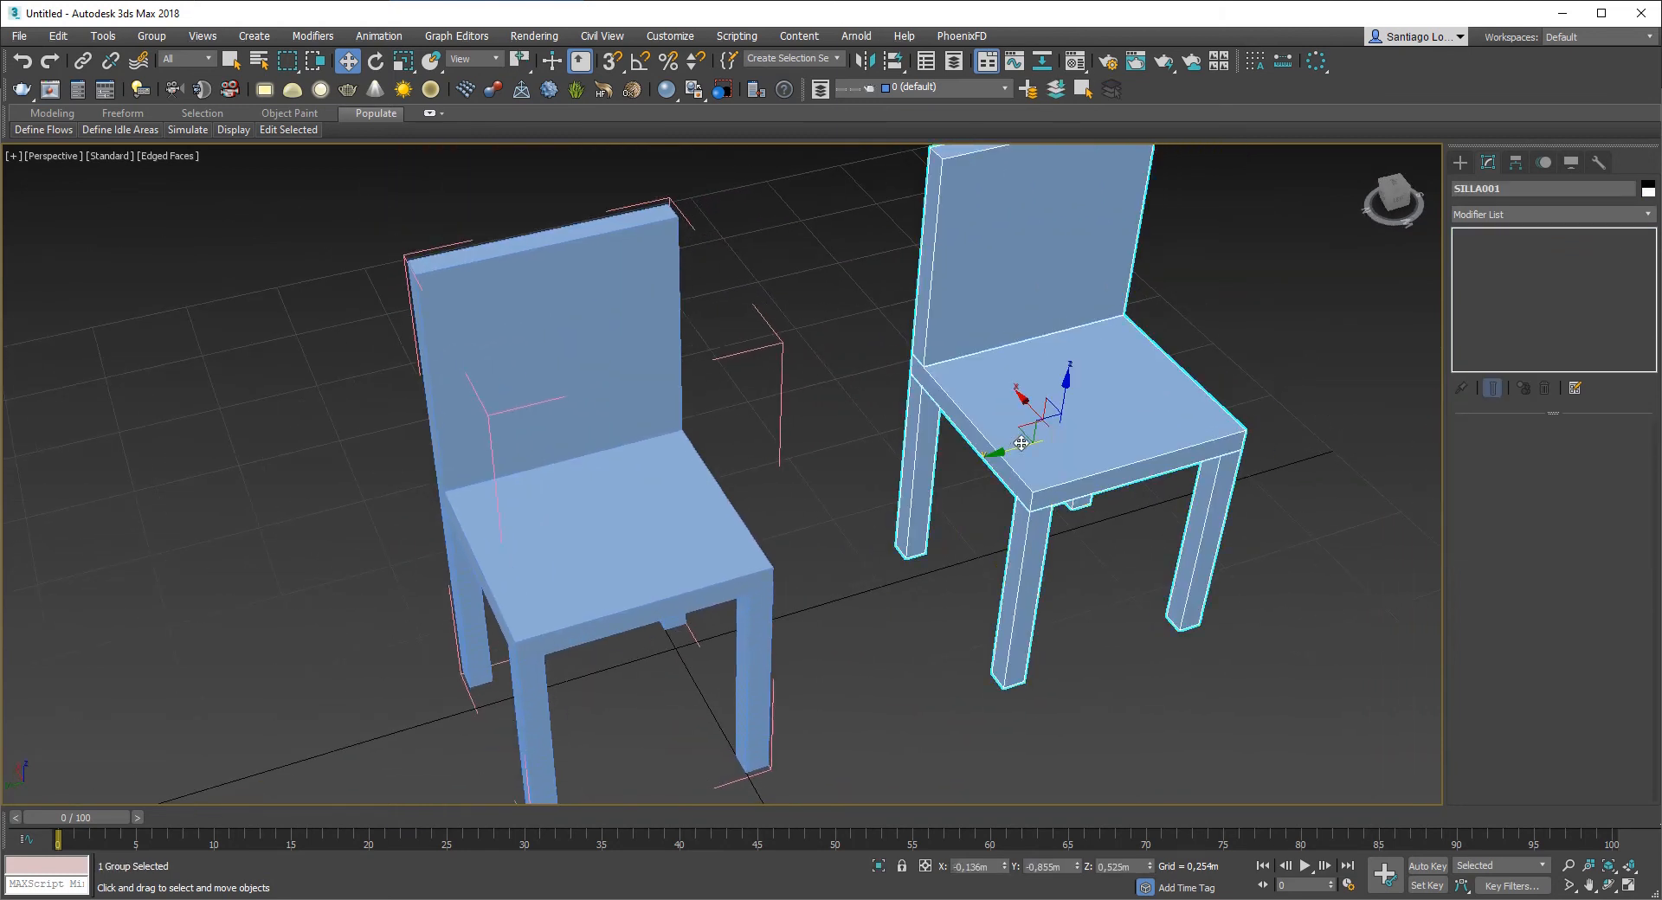
pyautogui.moveTo(1026, 385); pyautogui.dragTo(1096, 352, button='middle')
pyautogui.click(308, 35)
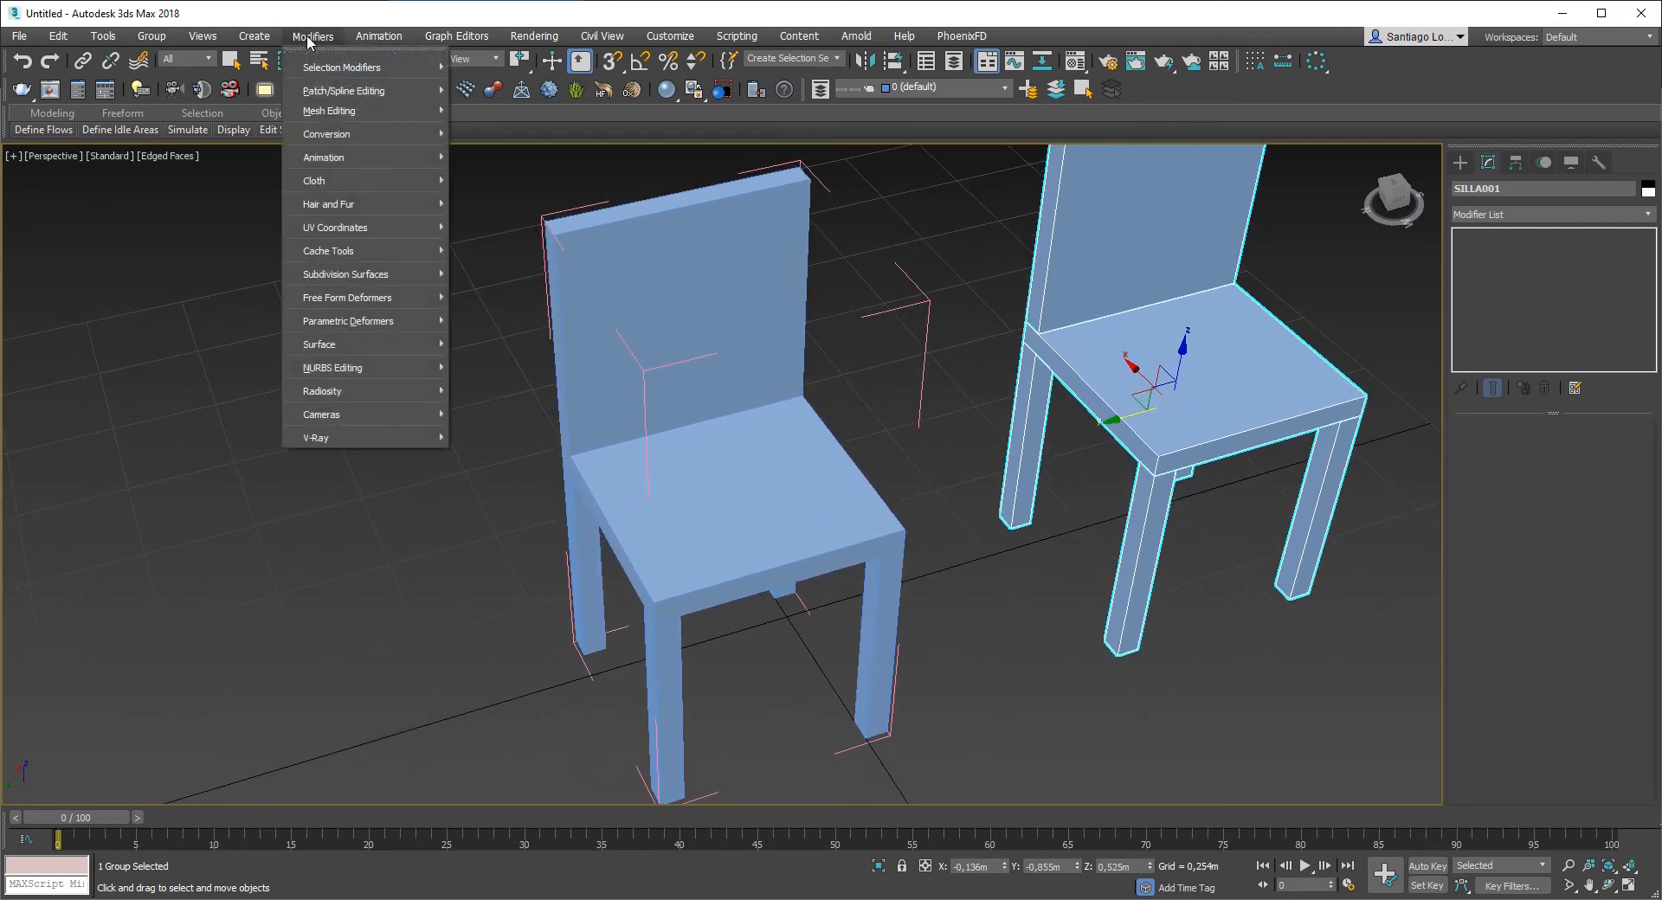
pyautogui.click(778, 472)
pyautogui.click(737, 483)
pyautogui.keyDown('alt'); pyautogui.moveTo(738, 483); pyautogui.dragTo(738, 496, button='middle'); pyautogui.keyUp('alt')
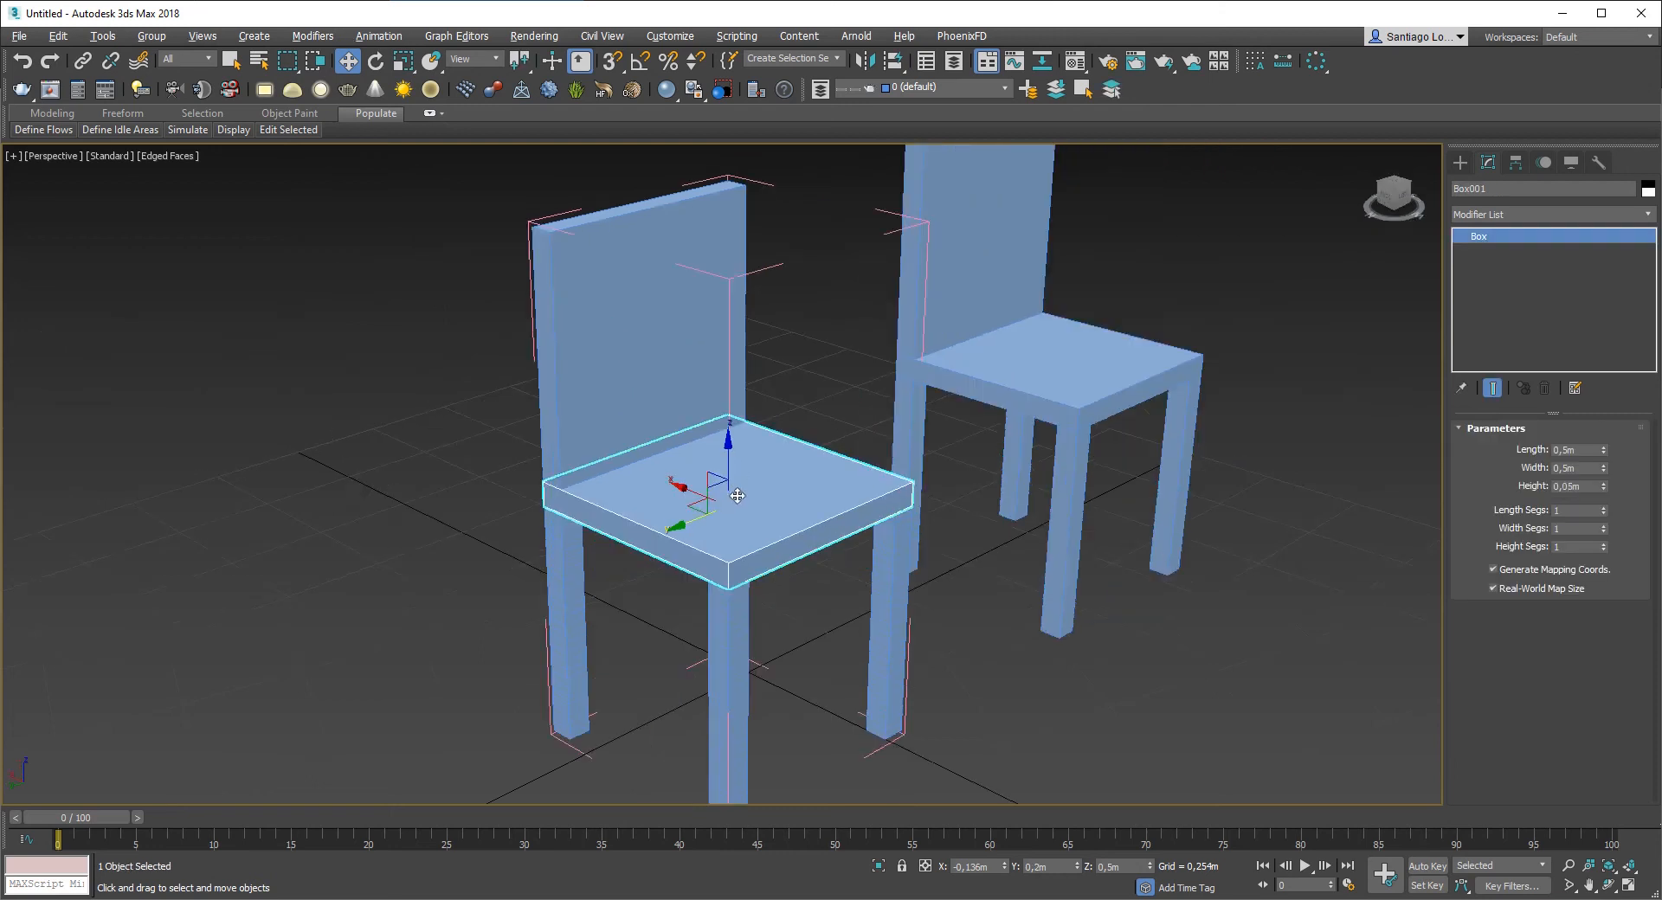
# Step: Select the opened chair's backrest and rotate it backward about 31 degrees around the Y axis
pyautogui.scroll(4, 586, 337)
pyautogui.click(586, 338)
pyautogui.scroll(-4, 660, 448)
pyautogui.keyDown('alt'); pyautogui.moveTo(660, 449); pyautogui.dragTo(729, 386, button='middle'); pyautogui.keyUp('alt')
pyautogui.scroll(3, 686, 429)
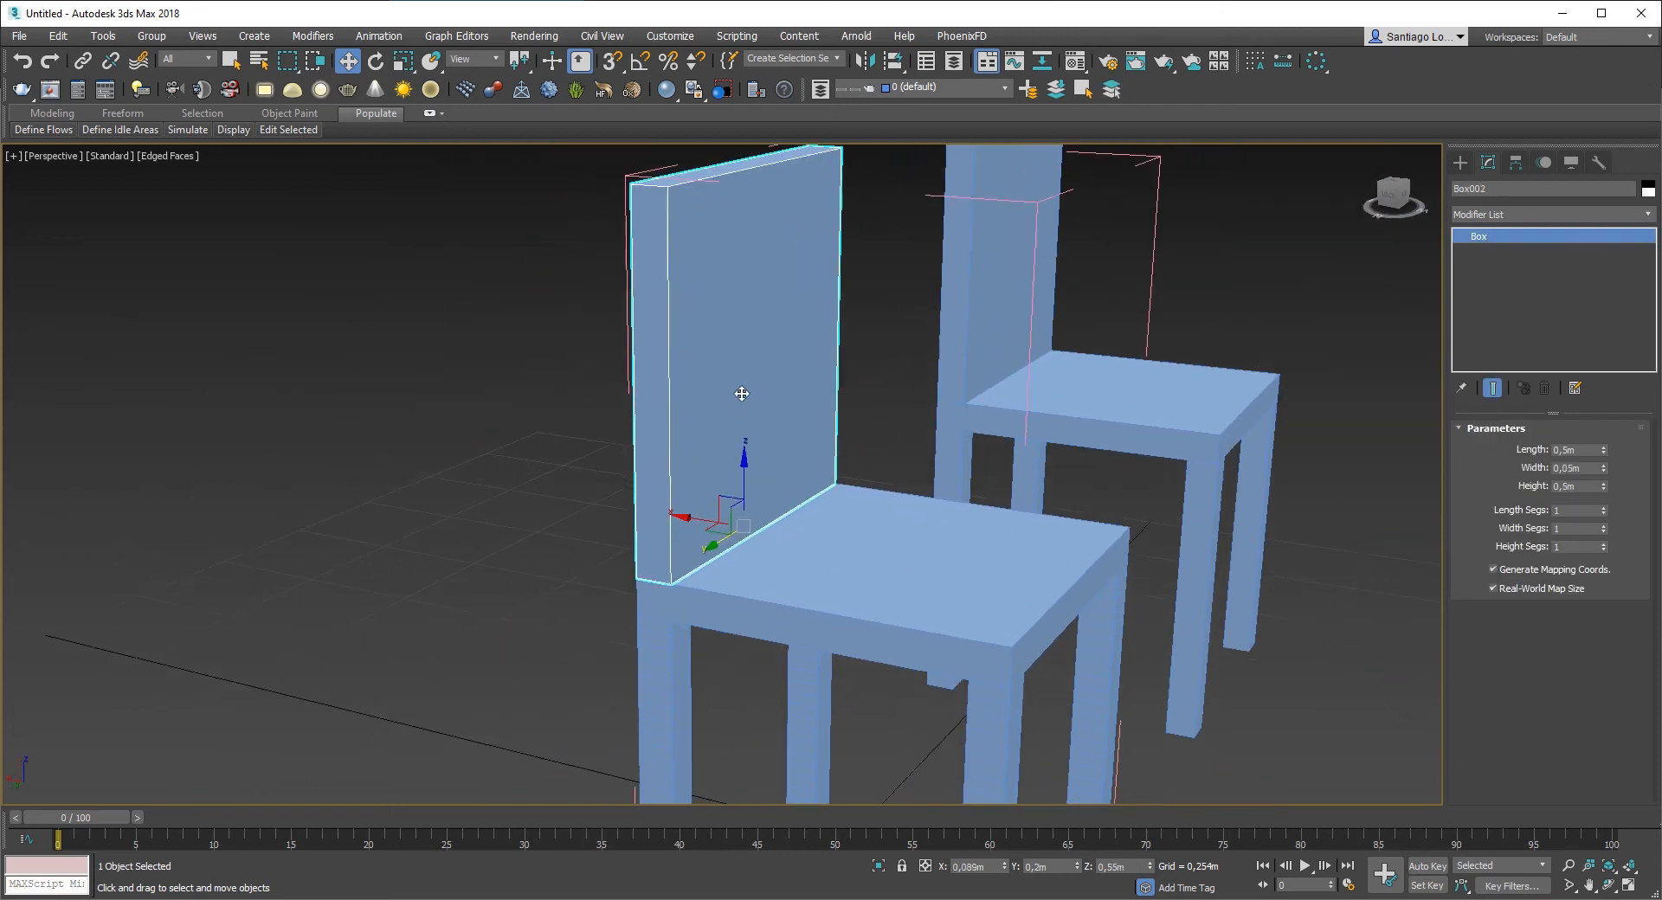
pyautogui.press('e')
pyautogui.scroll(-3, 779, 469)
pyautogui.keyDown('alt'); pyautogui.moveTo(782, 441); pyautogui.dragTo(809, 424, button='middle'); pyautogui.keyUp('alt')
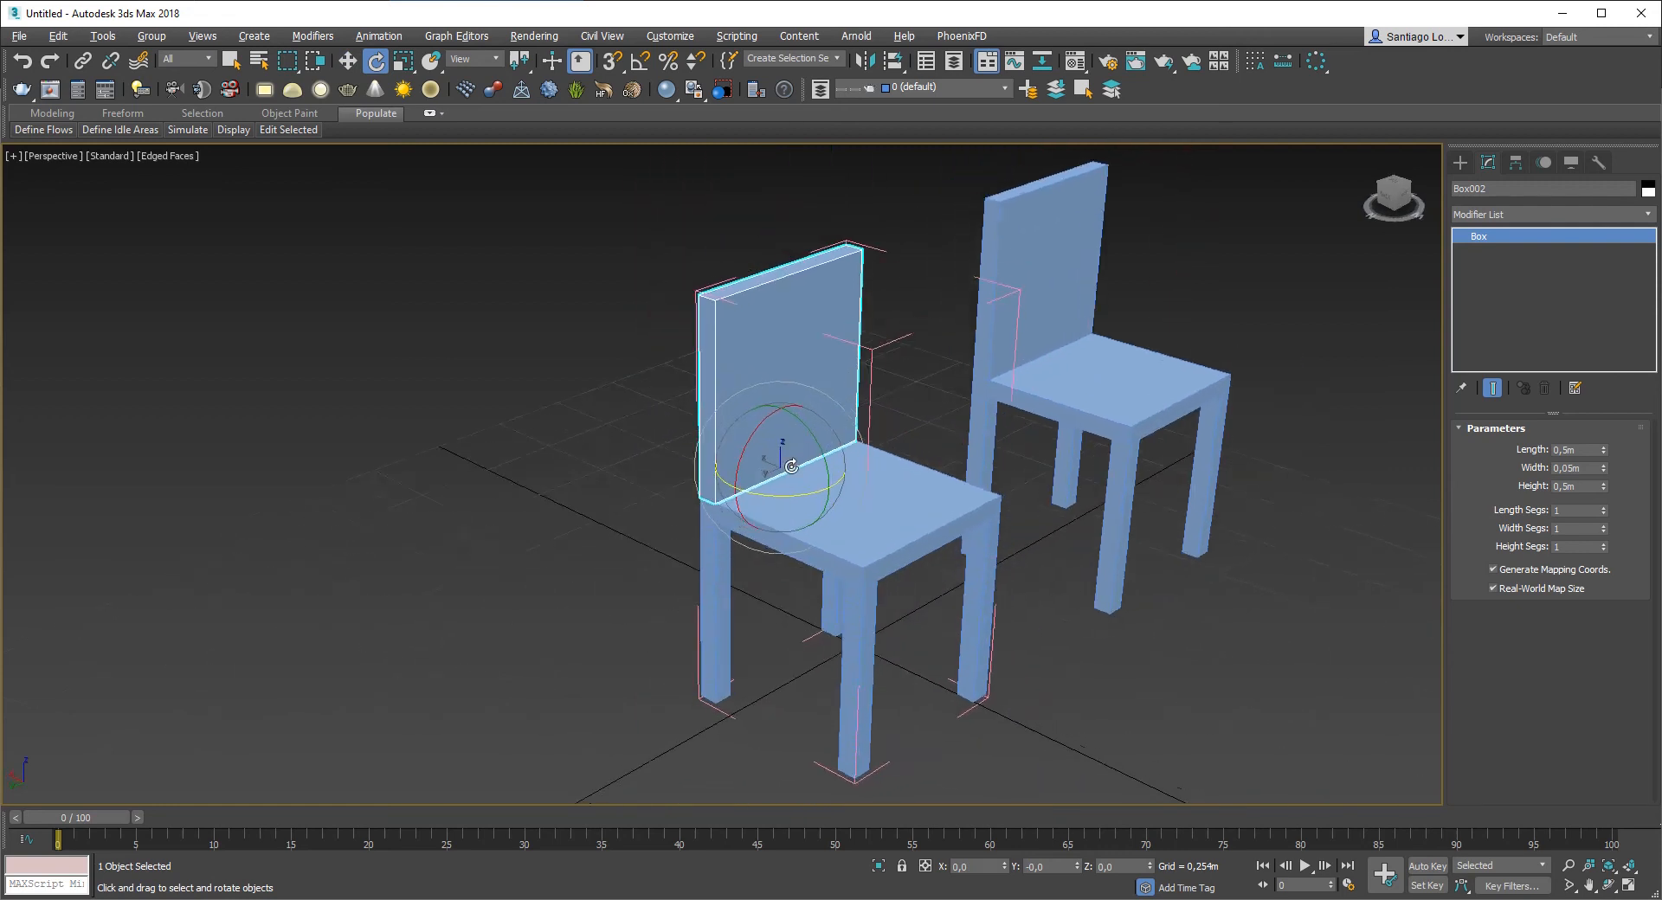
pyautogui.scroll(3, 816, 418)
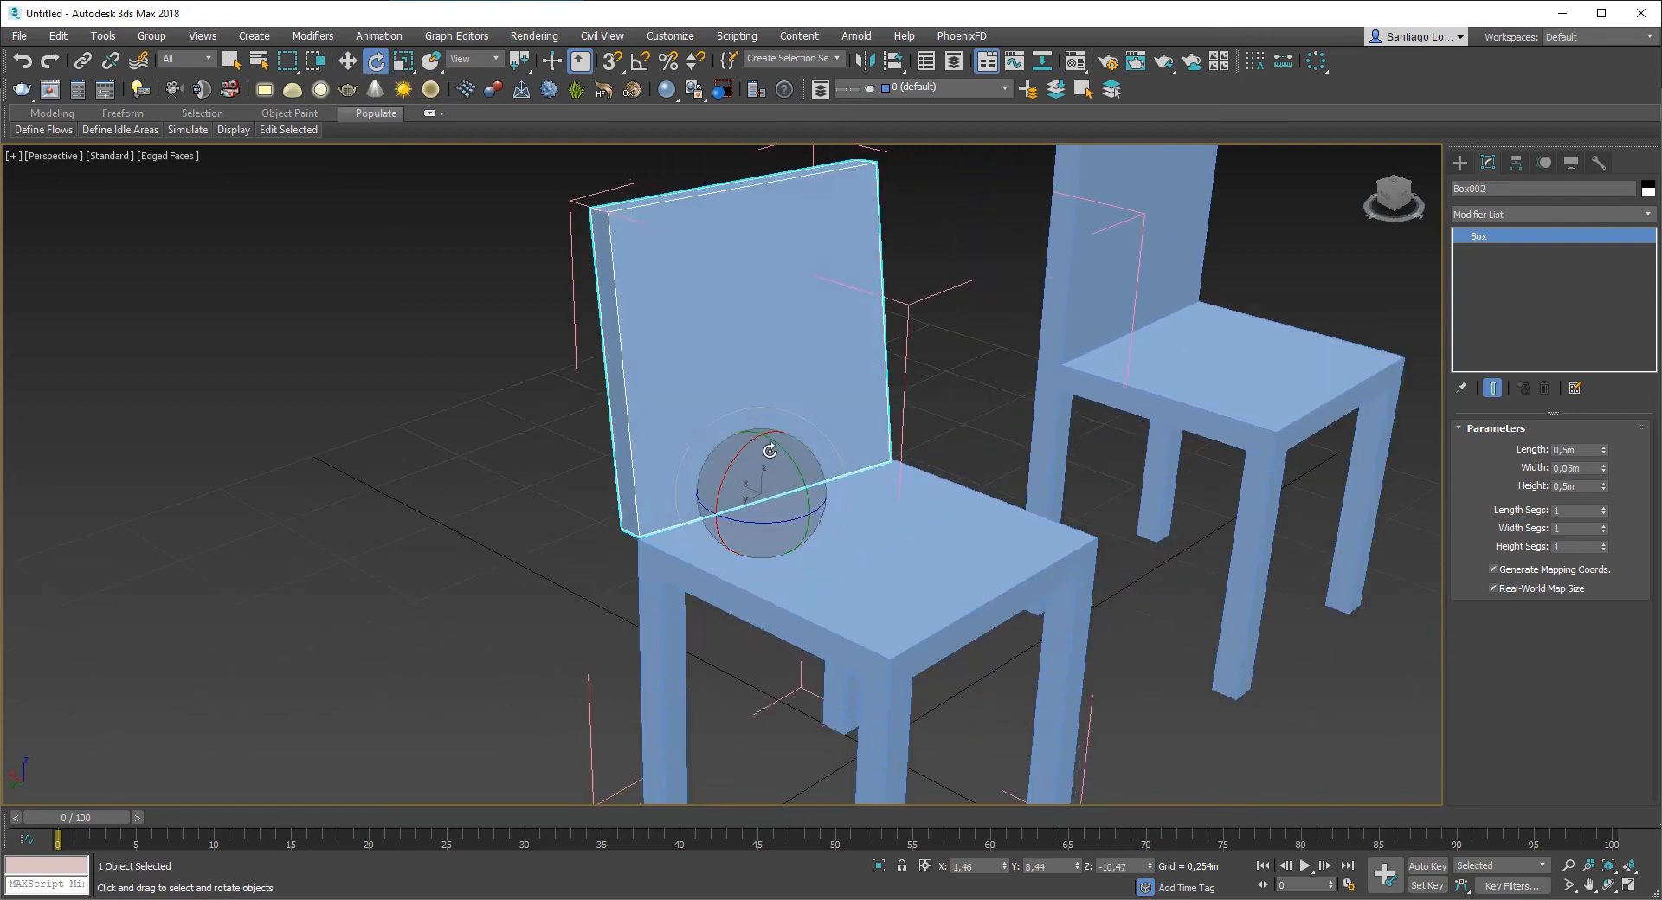
pyautogui.moveTo(799, 474); pyautogui.dragTo(753, 438)
pyautogui.moveTo(752, 438)
pyautogui.keyDown('alt'); pyautogui.mouseDown(button='middle')
pyautogui.moveTo(793, 405)
pyautogui.moveTo(831, 437)
pyautogui.moveTo(748, 455)
pyautogui.mouseUp(button='middle'); pyautogui.keyUp('alt')
pyautogui.click(464, 557)
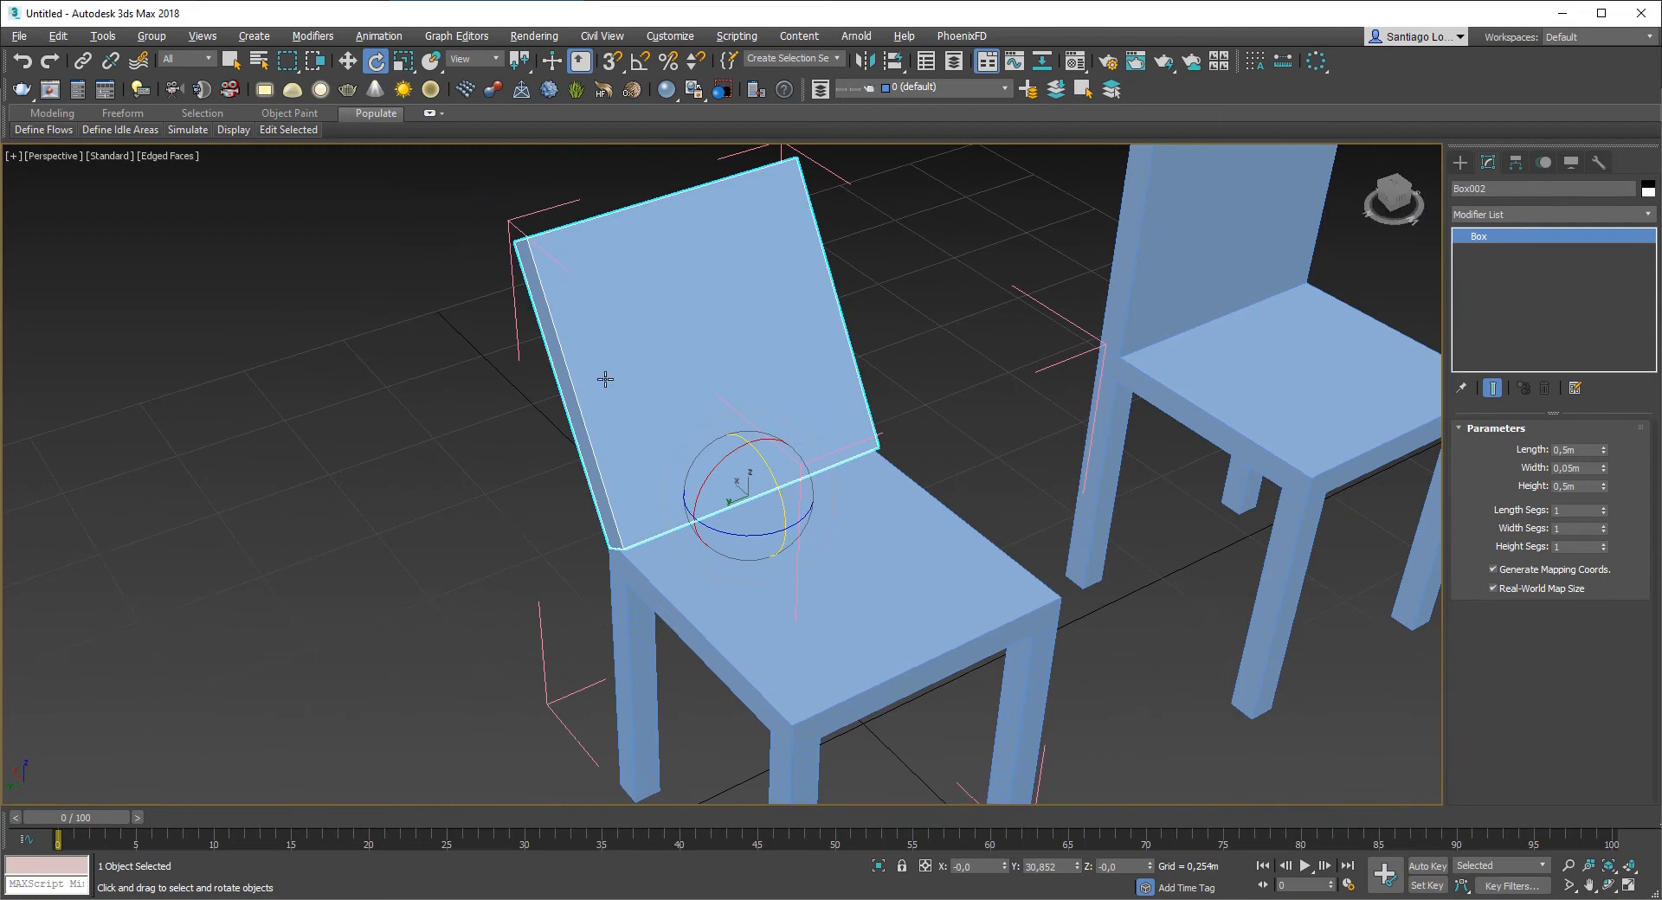
# Step: Add an Edit Poly modifier to the tilted backrest and enter its Vertex level
pyautogui.moveTo(605, 379)
pyautogui.keyDown('alt'); pyautogui.mouseDown(button='middle')
pyautogui.moveTo(660, 345)
pyautogui.moveTo(615, 370)
pyautogui.mouseUp(button='middle'); pyautogui.keyUp('alt')
pyautogui.click(1523, 214)
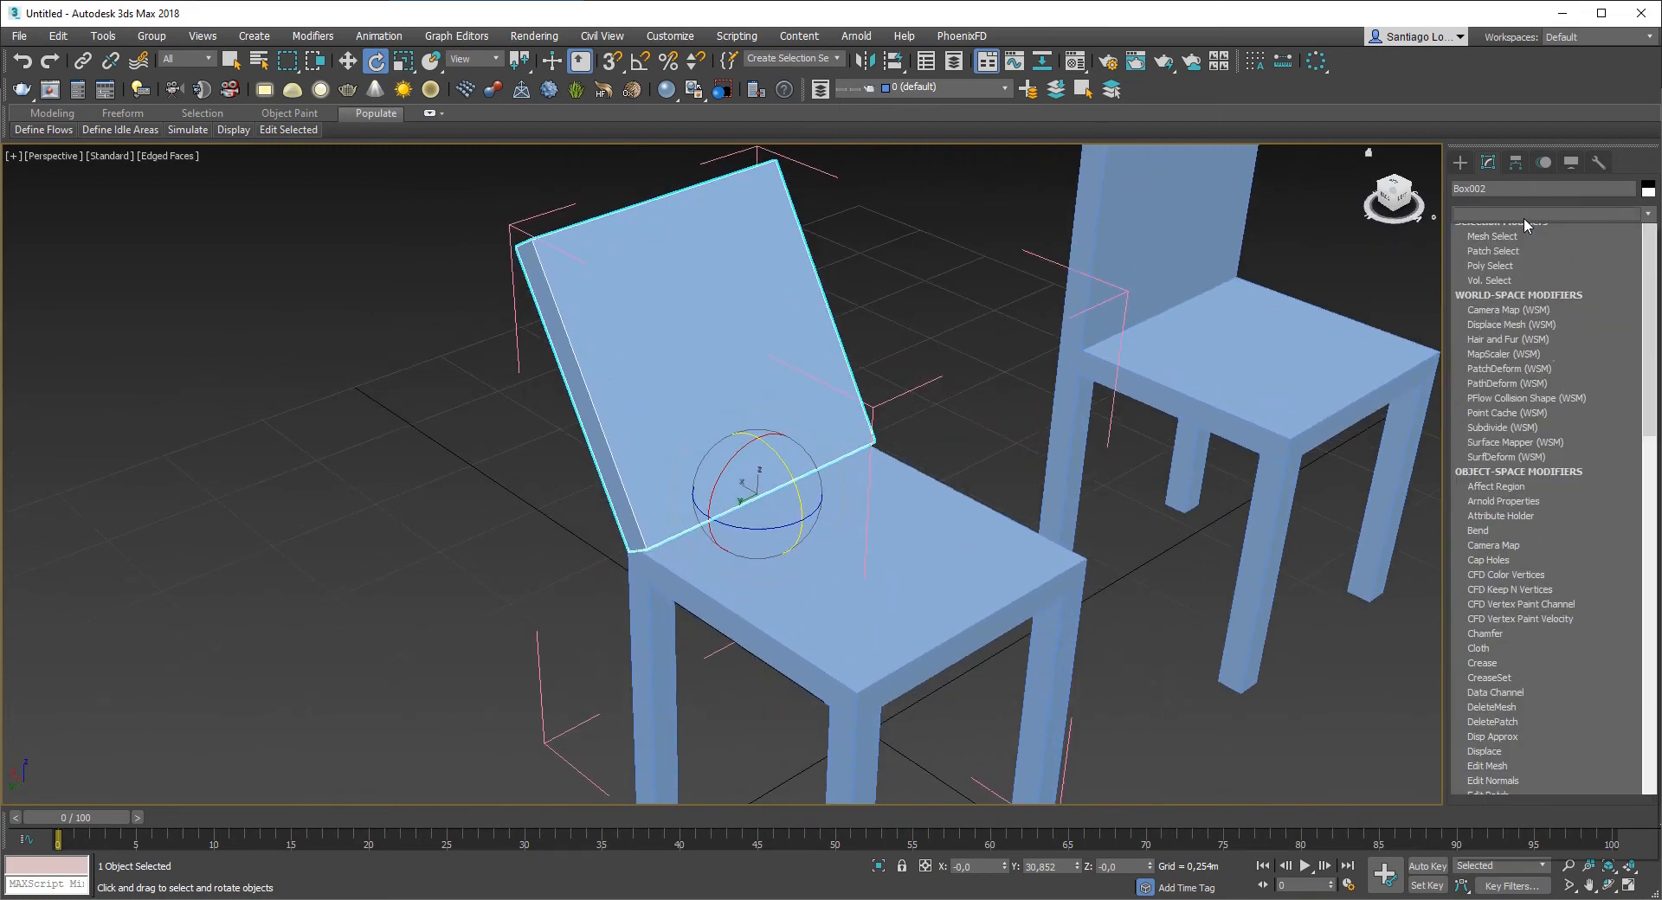
pyautogui.scroll(-10, 1524, 216)
pyautogui.click(1503, 273)
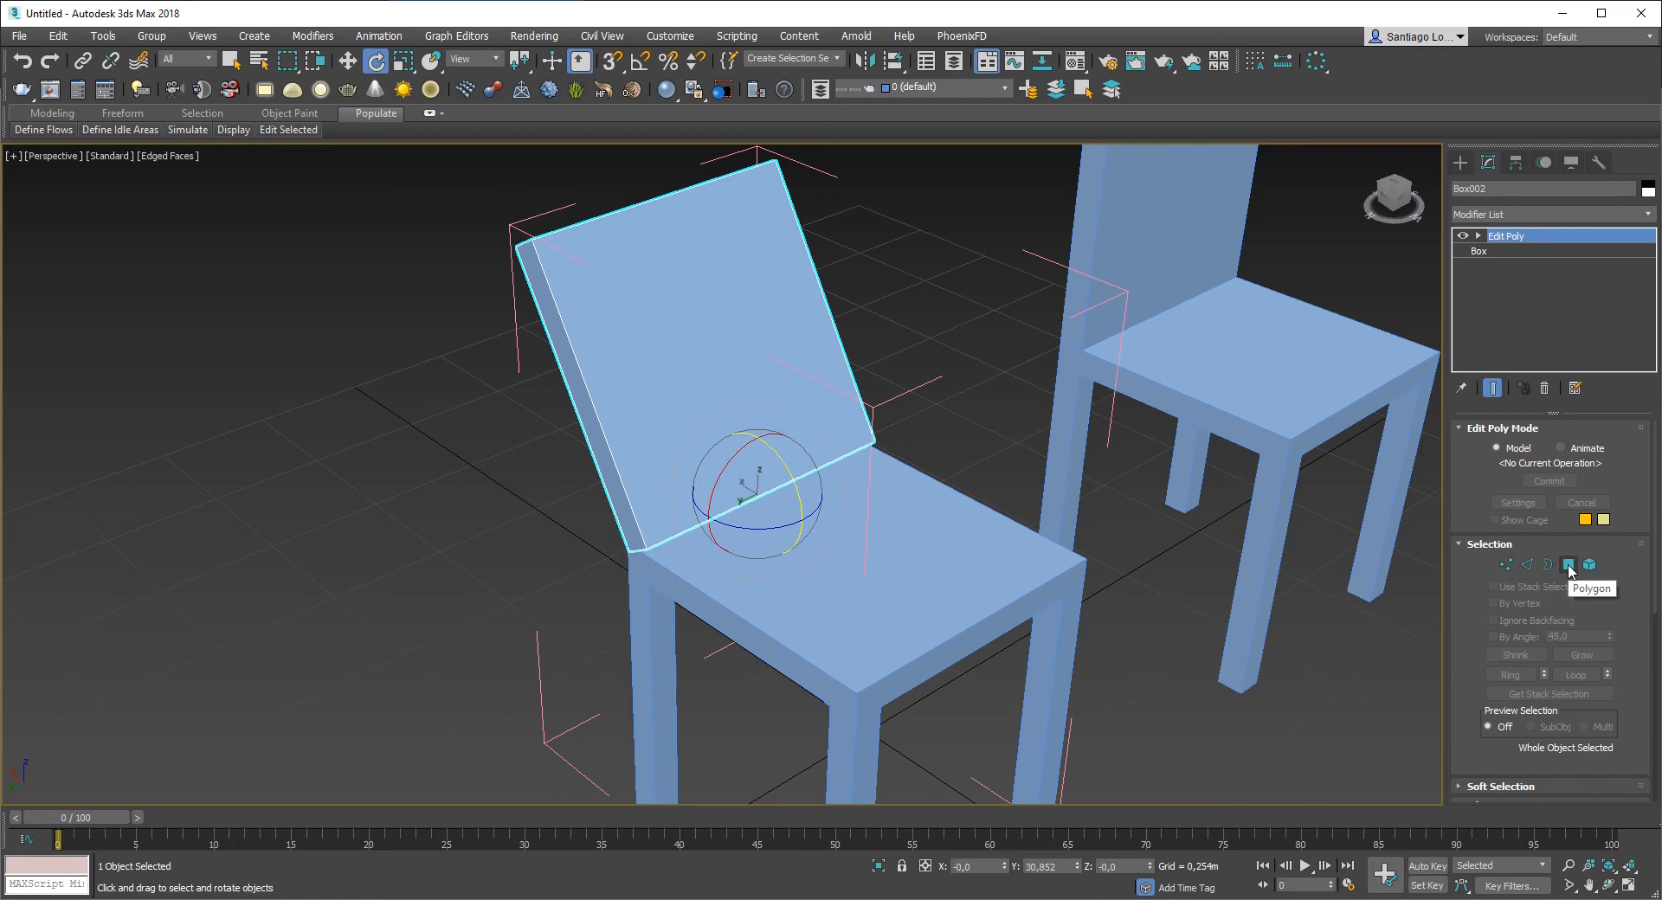
pyautogui.click(1507, 565)
# Step: Select the two front vertices on the backrest's top edge and move them downward
pyautogui.keyDown('alt'); pyautogui.moveTo(631, 305); pyautogui.dragTo(660, 335, button='middle'); pyautogui.keyUp('alt')
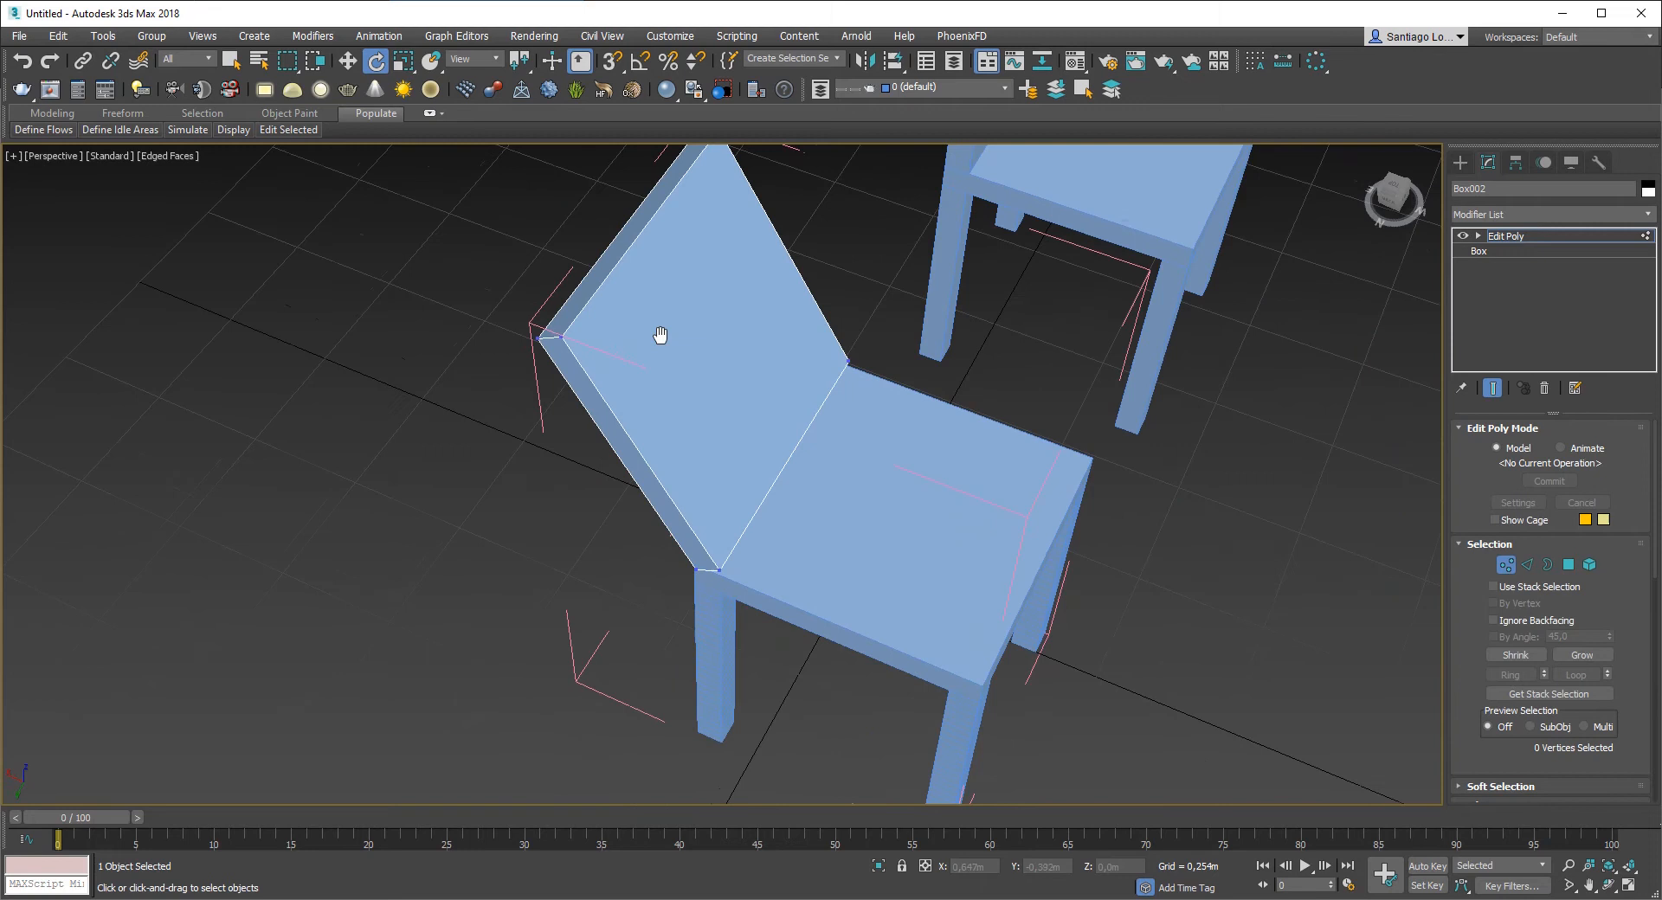
pyautogui.click(561, 335)
pyautogui.scroll(4, 562, 335)
pyautogui.press('w')
pyautogui.scroll(2, 557, 336)
pyautogui.keyDown('alt'); pyautogui.moveTo(557, 338); pyautogui.dragTo(1655, 636, button='middle'); pyautogui.keyUp('alt')
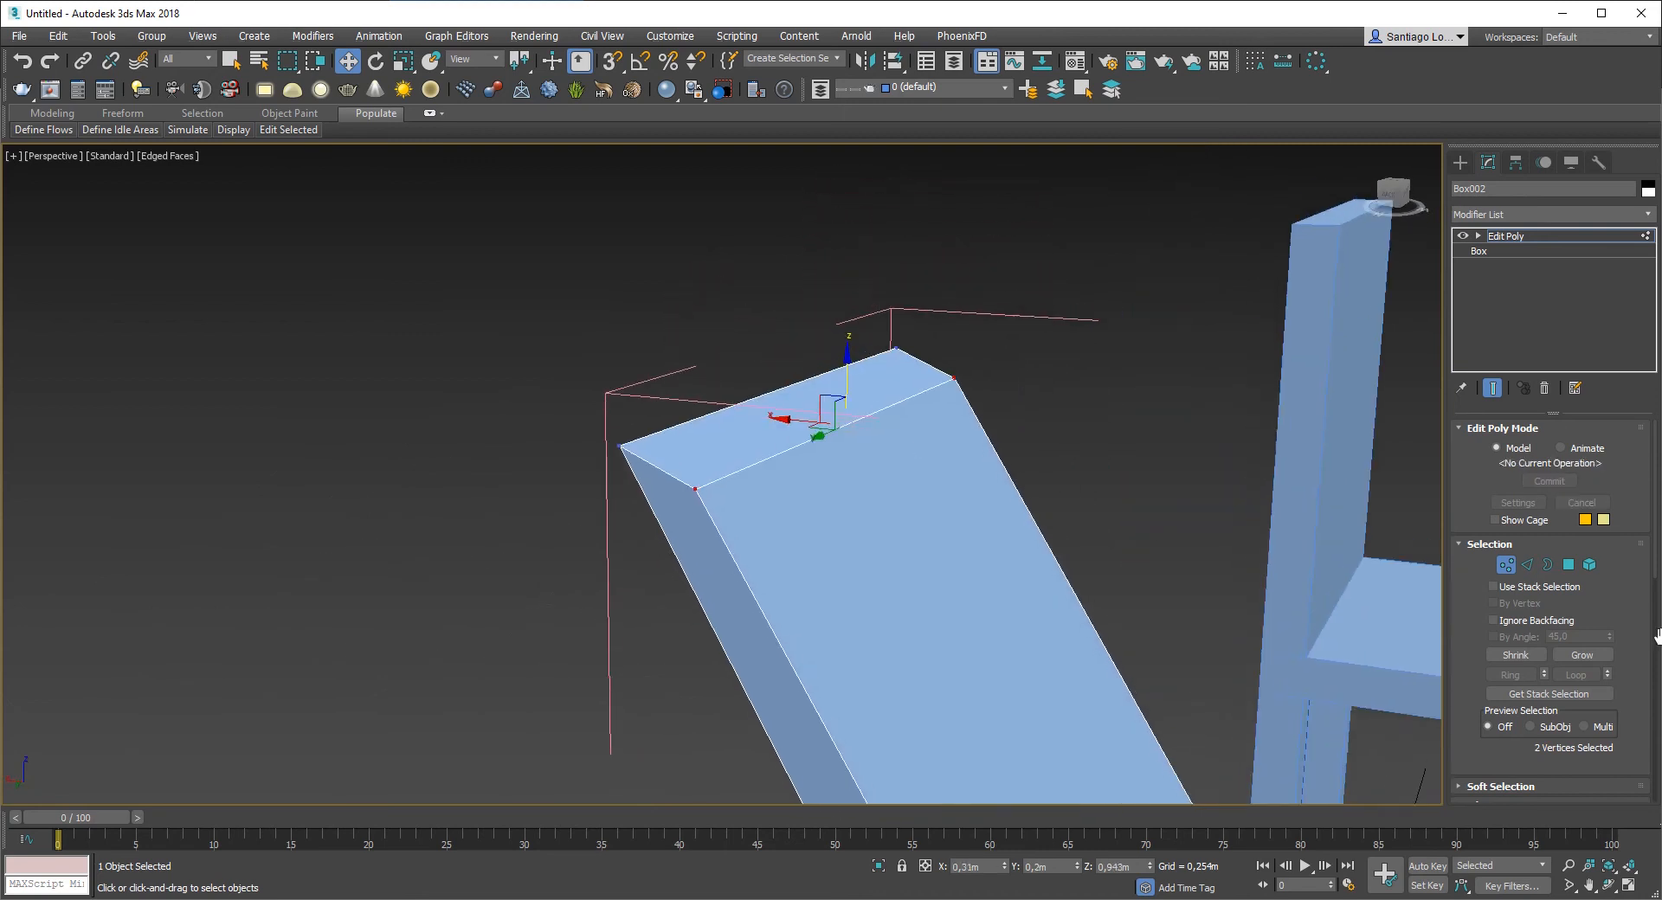
# Step: Leave vertex editing, inspect the reshaped backrest and delete its Edit Poly modifier
pyautogui.click(1505, 565)
pyautogui.keyDown('alt'); pyautogui.moveTo(1082, 519); pyautogui.dragTo(586, 523, button='middle'); pyautogui.keyUp('alt')
pyautogui.keyDown('alt'); pyautogui.moveTo(485, 520); pyautogui.dragTo(684, 511, button='middle'); pyautogui.keyUp('alt')
pyautogui.scroll(5, 406, 502)
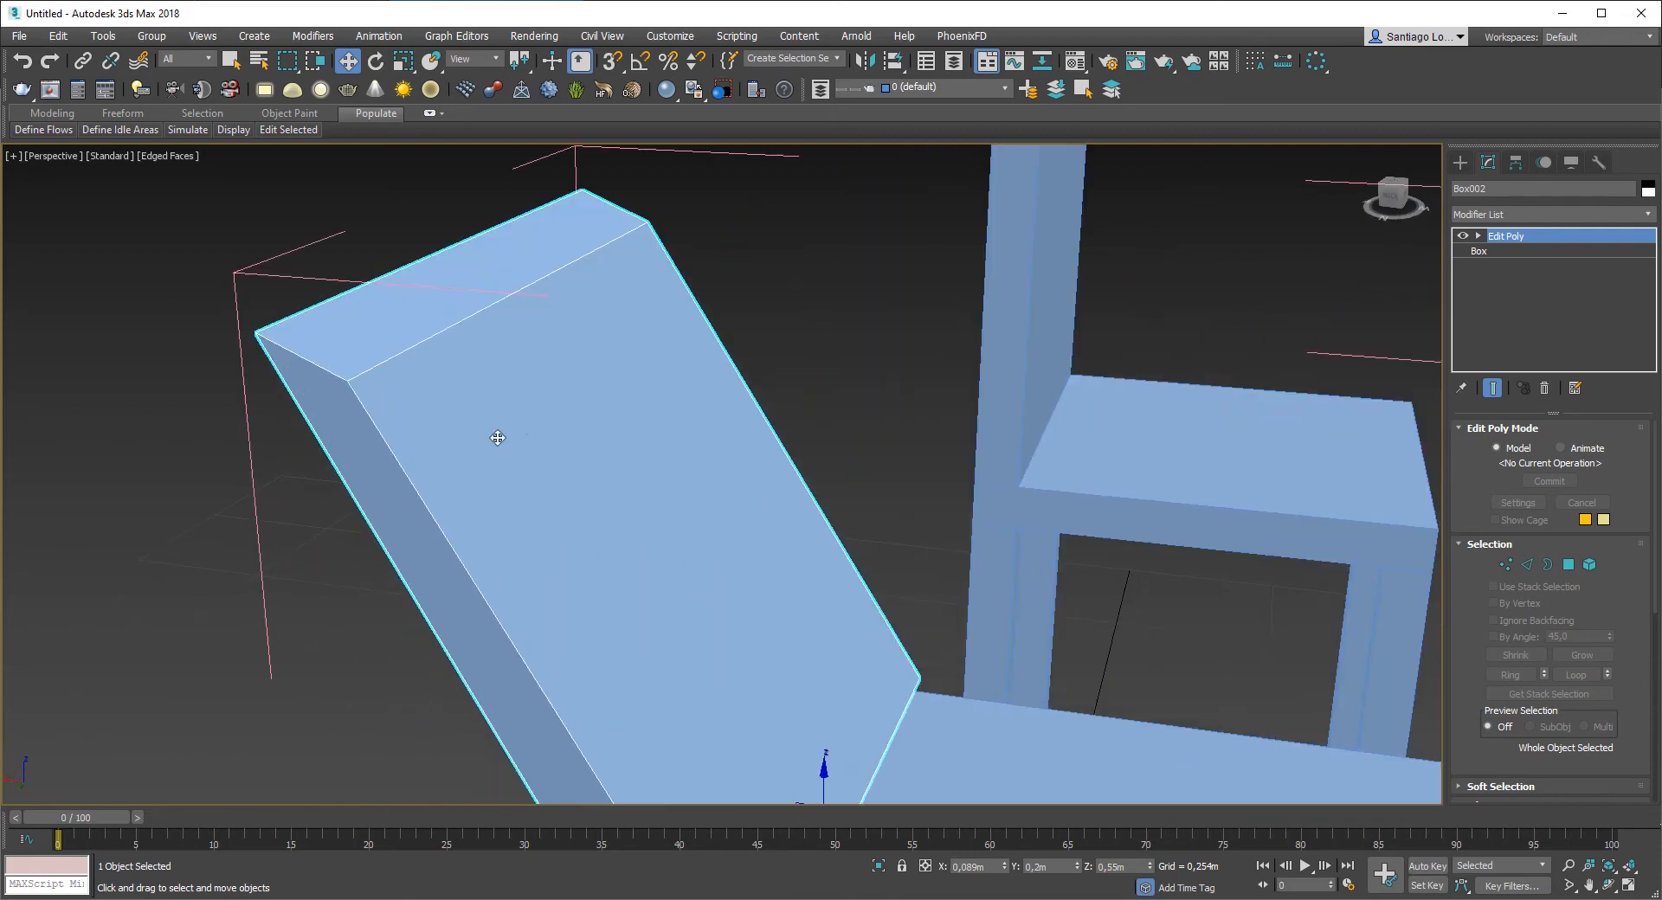
pyautogui.keyDown('alt'); pyautogui.moveTo(498, 438); pyautogui.dragTo(658, 455, button='middle'); pyautogui.keyUp('alt')
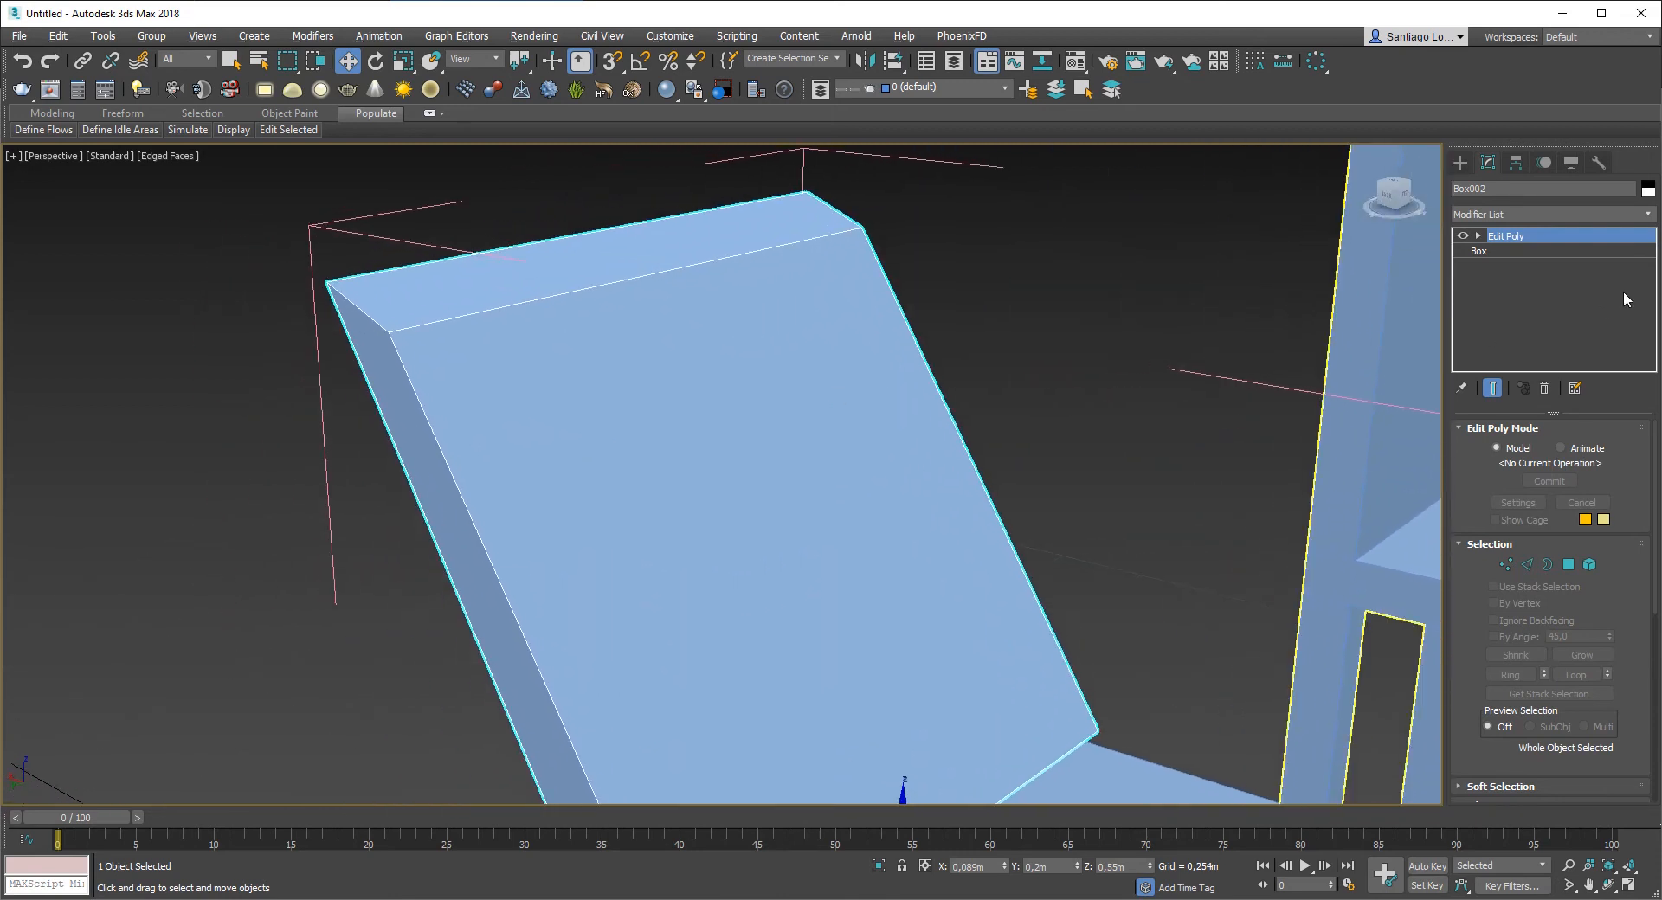
pyautogui.rightClick(1530, 245)
pyautogui.click(1495, 262)
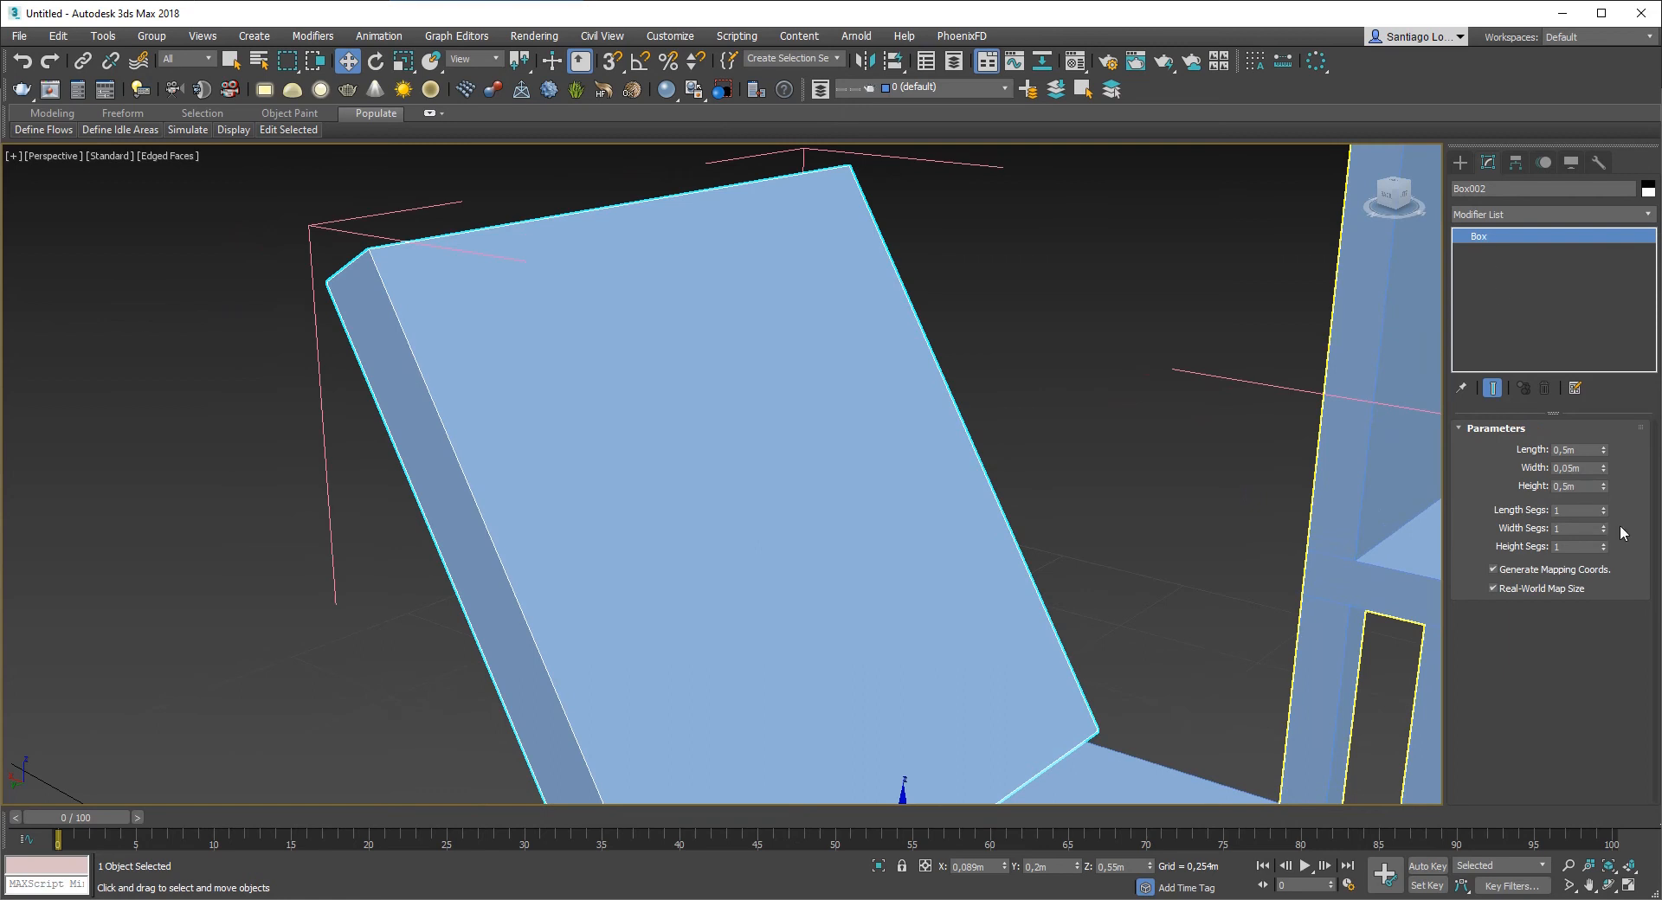
# Step: Set the backrest box to 5 length segments, 2 width segments and 9 height segments
pyautogui.click(1602, 545)
pyautogui.click(1601, 546)
pyautogui.click(1601, 545)
pyautogui.click(1601, 546)
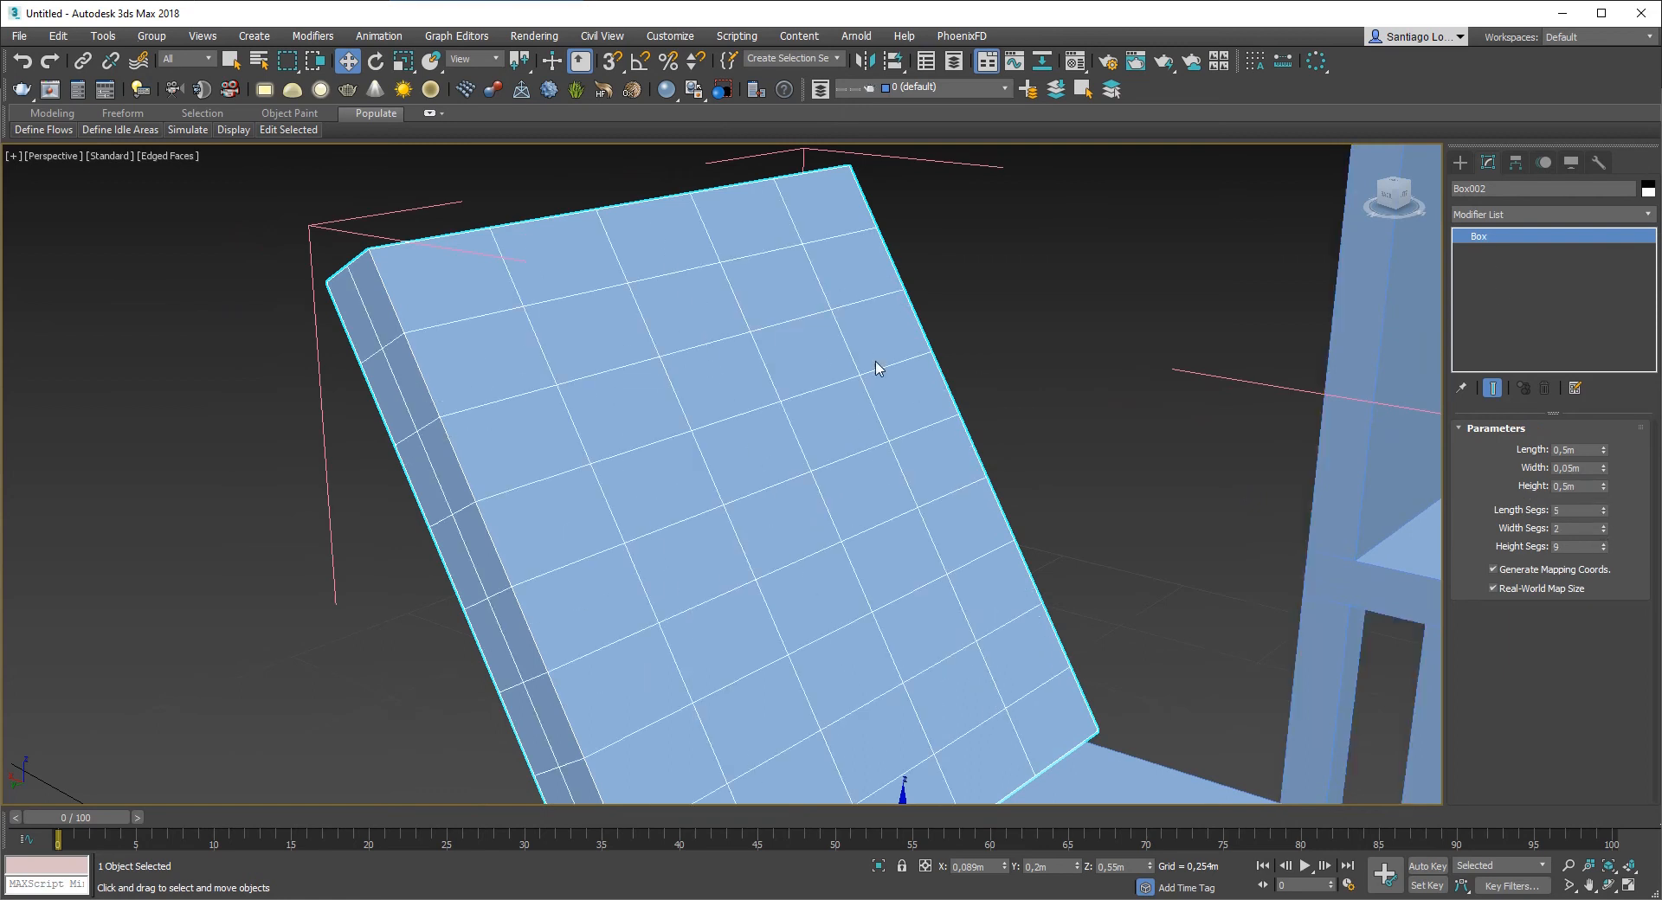
pyautogui.keyDown('alt'); pyautogui.moveTo(880, 367); pyautogui.dragTo(853, 394, button='middle'); pyautogui.keyUp('alt')
# Step: Add an Edit Poly modifier to the segmented backrest and enter its Vertex level
pyautogui.click(1534, 214)
pyautogui.press('e')
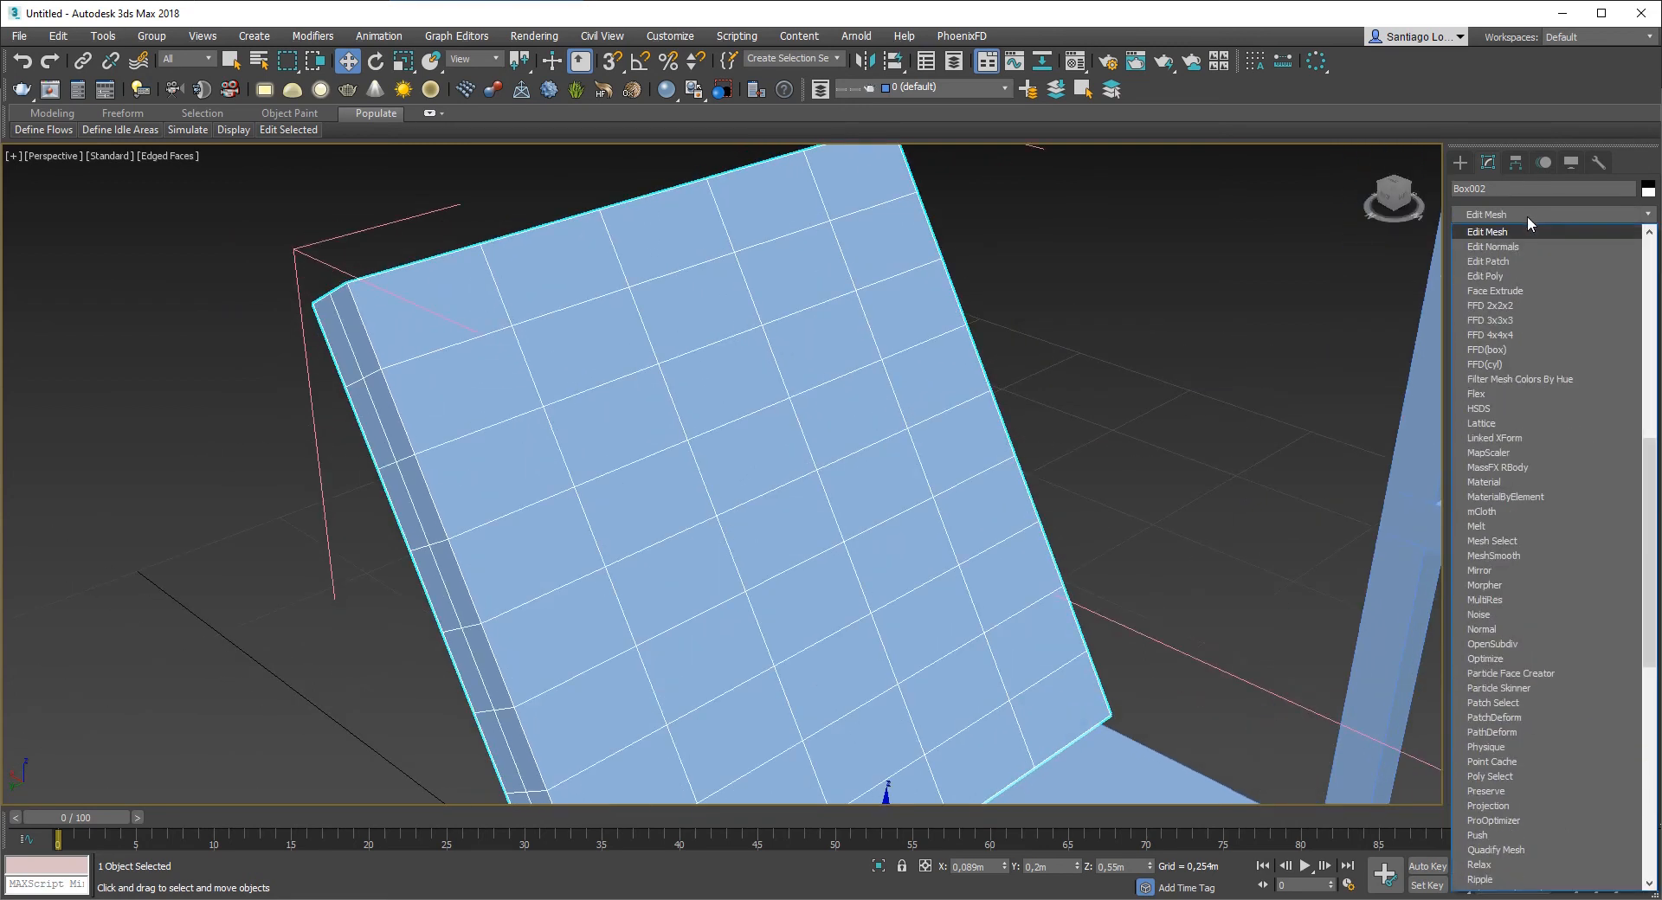
pyautogui.click(1494, 279)
pyautogui.click(1506, 565)
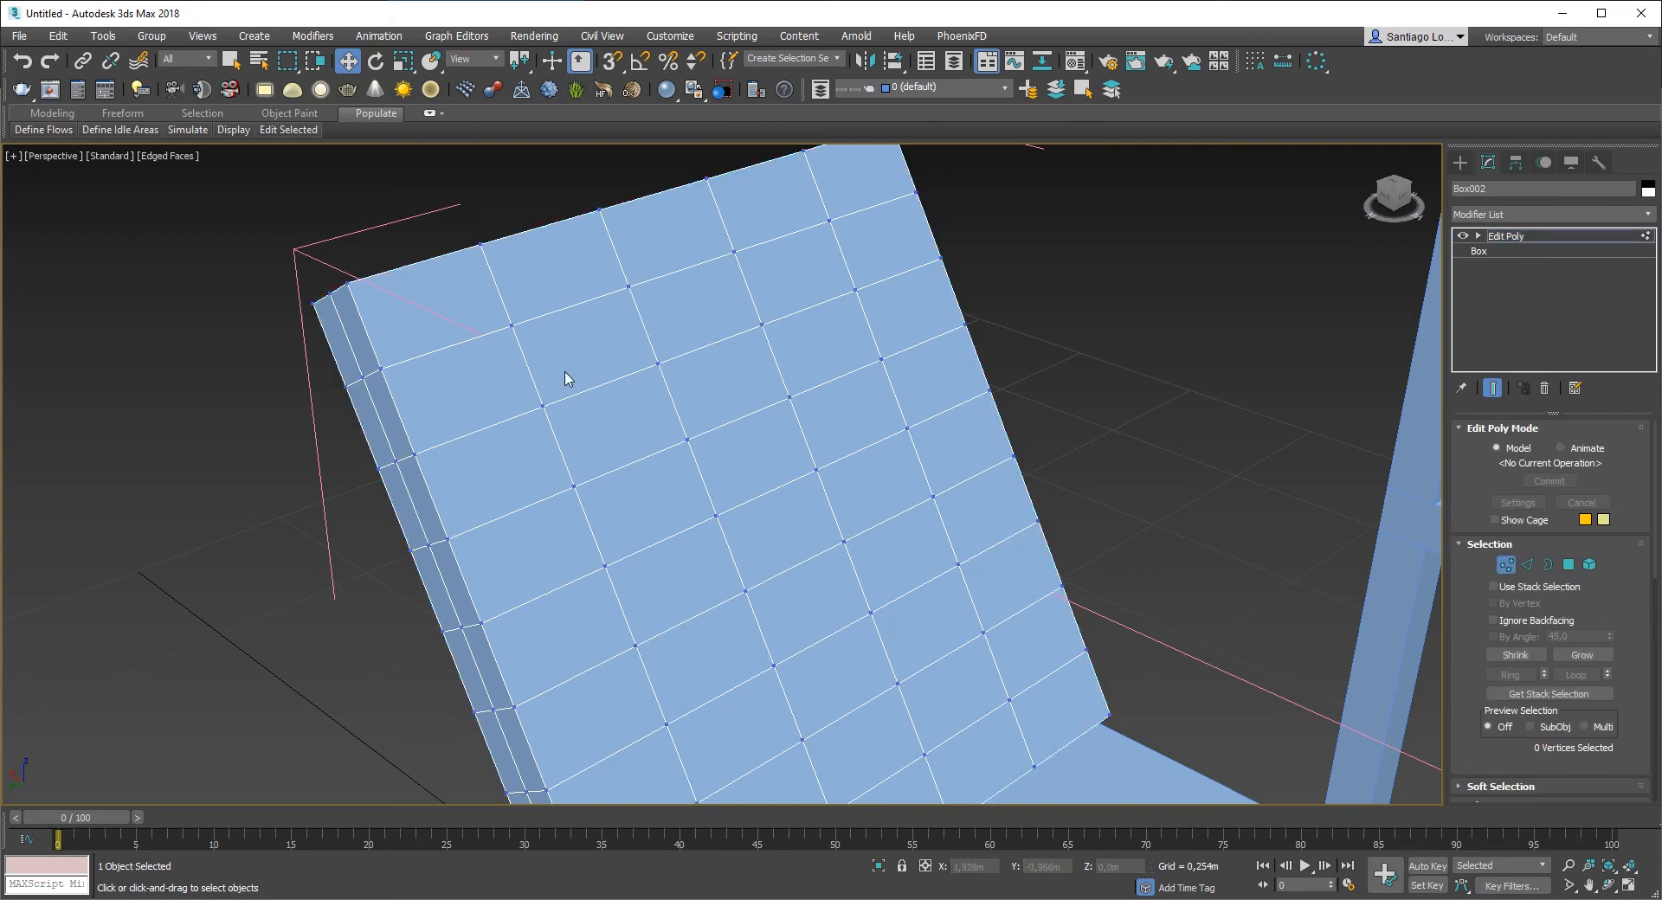
# Step: Select the four inner vertices in the third row from the backrest's top and pull them forward out of the front face
pyautogui.keyDown('ctrl'); pyautogui.click(658, 367); pyautogui.keyUp('ctrl')
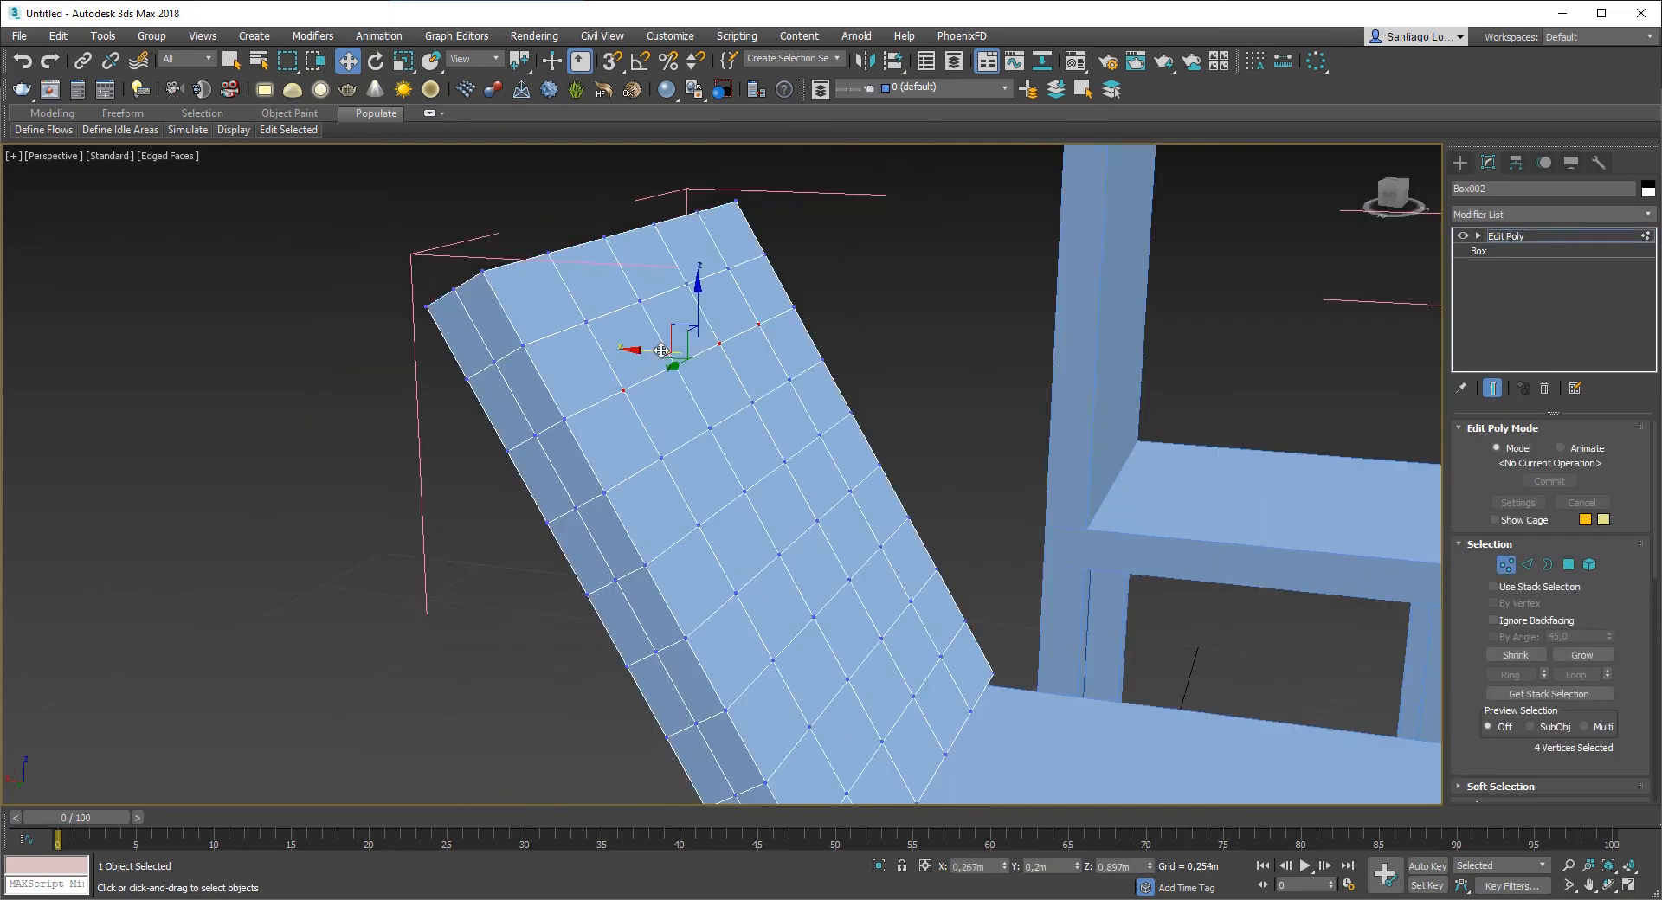
pyautogui.moveTo(662, 351); pyautogui.dragTo(682, 352)
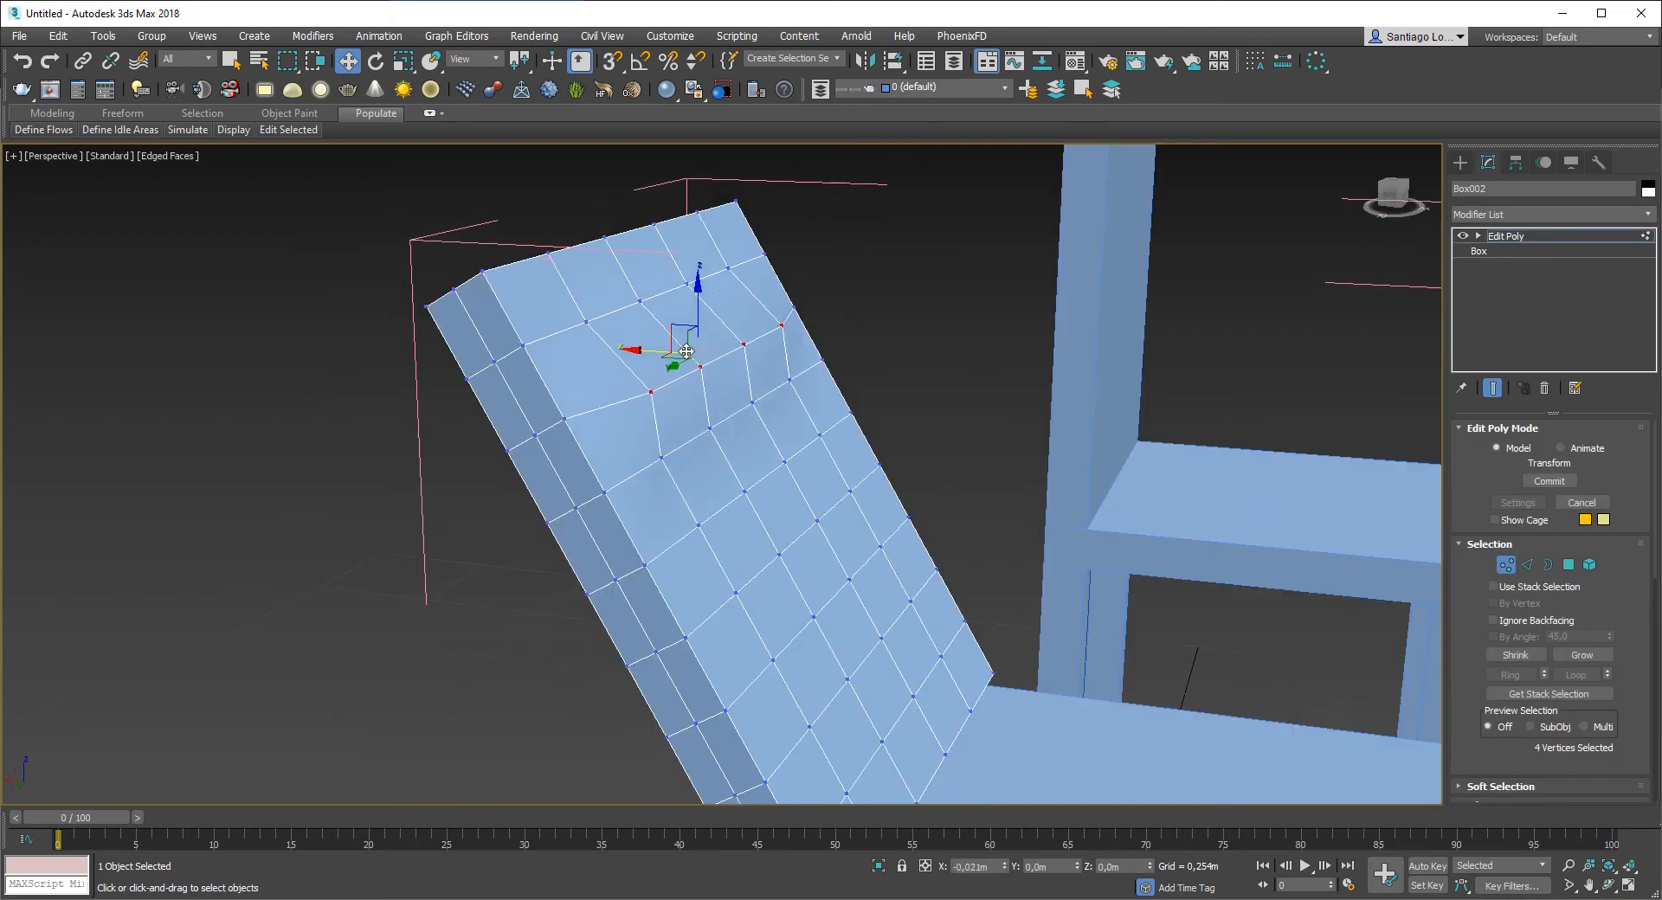
pyautogui.keyDown('alt'); pyautogui.moveTo(683, 351); pyautogui.dragTo(741, 367, button='middle'); pyautogui.keyUp('alt')
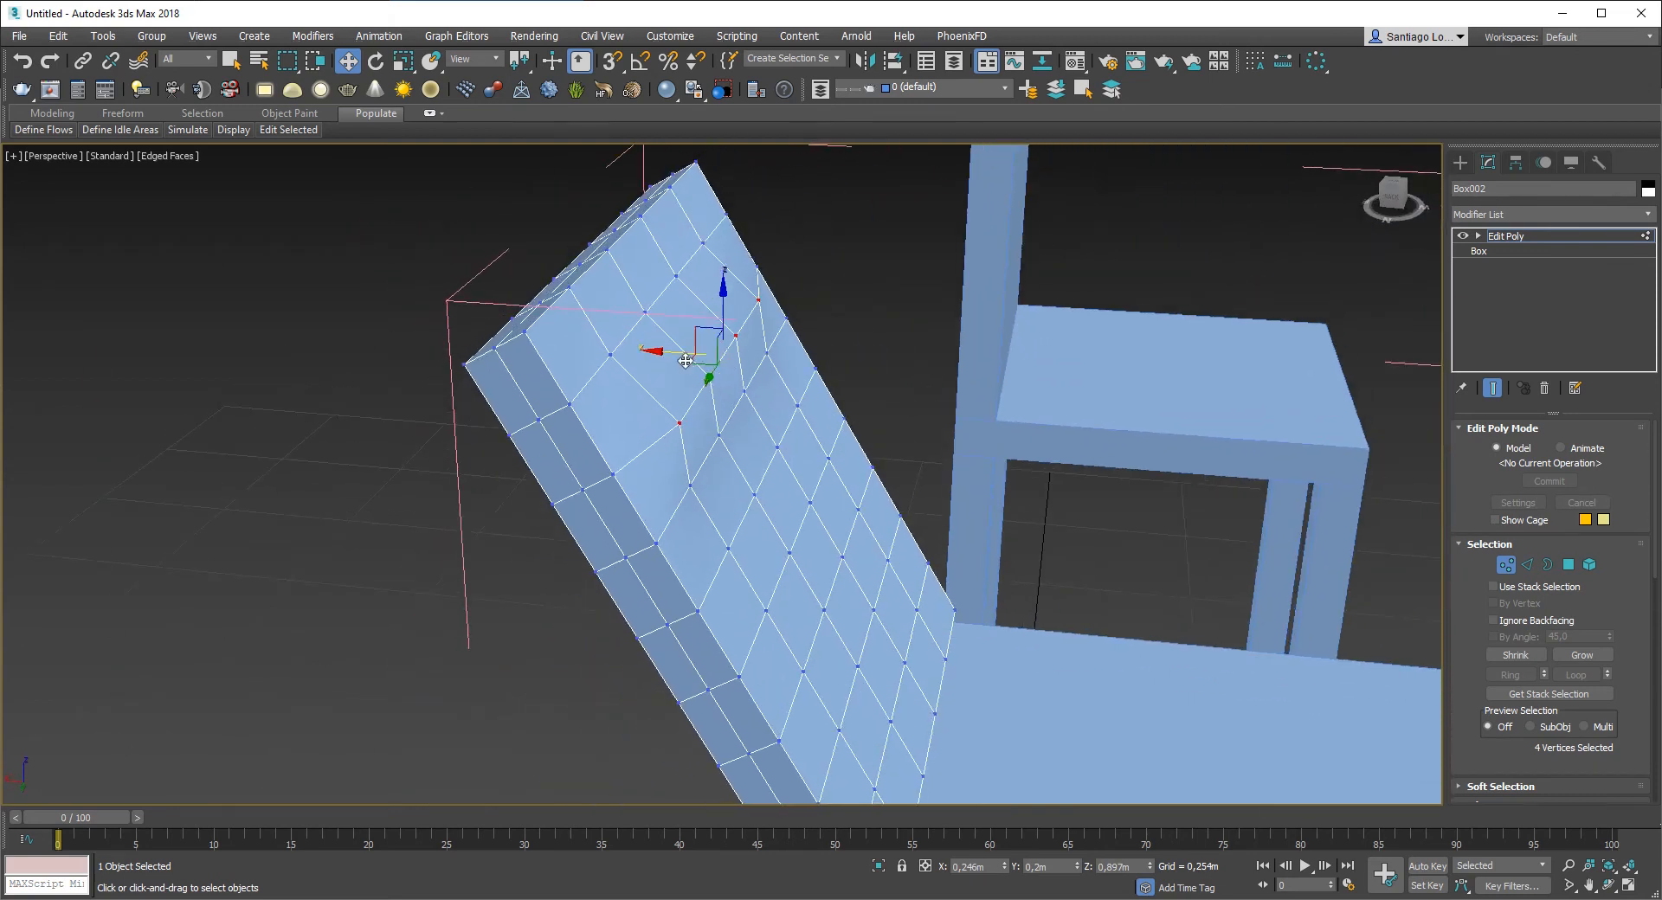
pyautogui.moveTo(686, 356); pyautogui.dragTo(734, 312)
pyautogui.moveTo(719, 326)
pyautogui.keyDown('alt'); pyautogui.mouseDown(button='middle')
pyautogui.moveTo(568, 323)
pyautogui.moveTo(701, 343)
pyautogui.mouseUp(button='middle'); pyautogui.keyUp('alt')
# Step: Select four adjacent inner vertices in a lower row of the backrest's front face and pull them forward
pyautogui.click(655, 541)
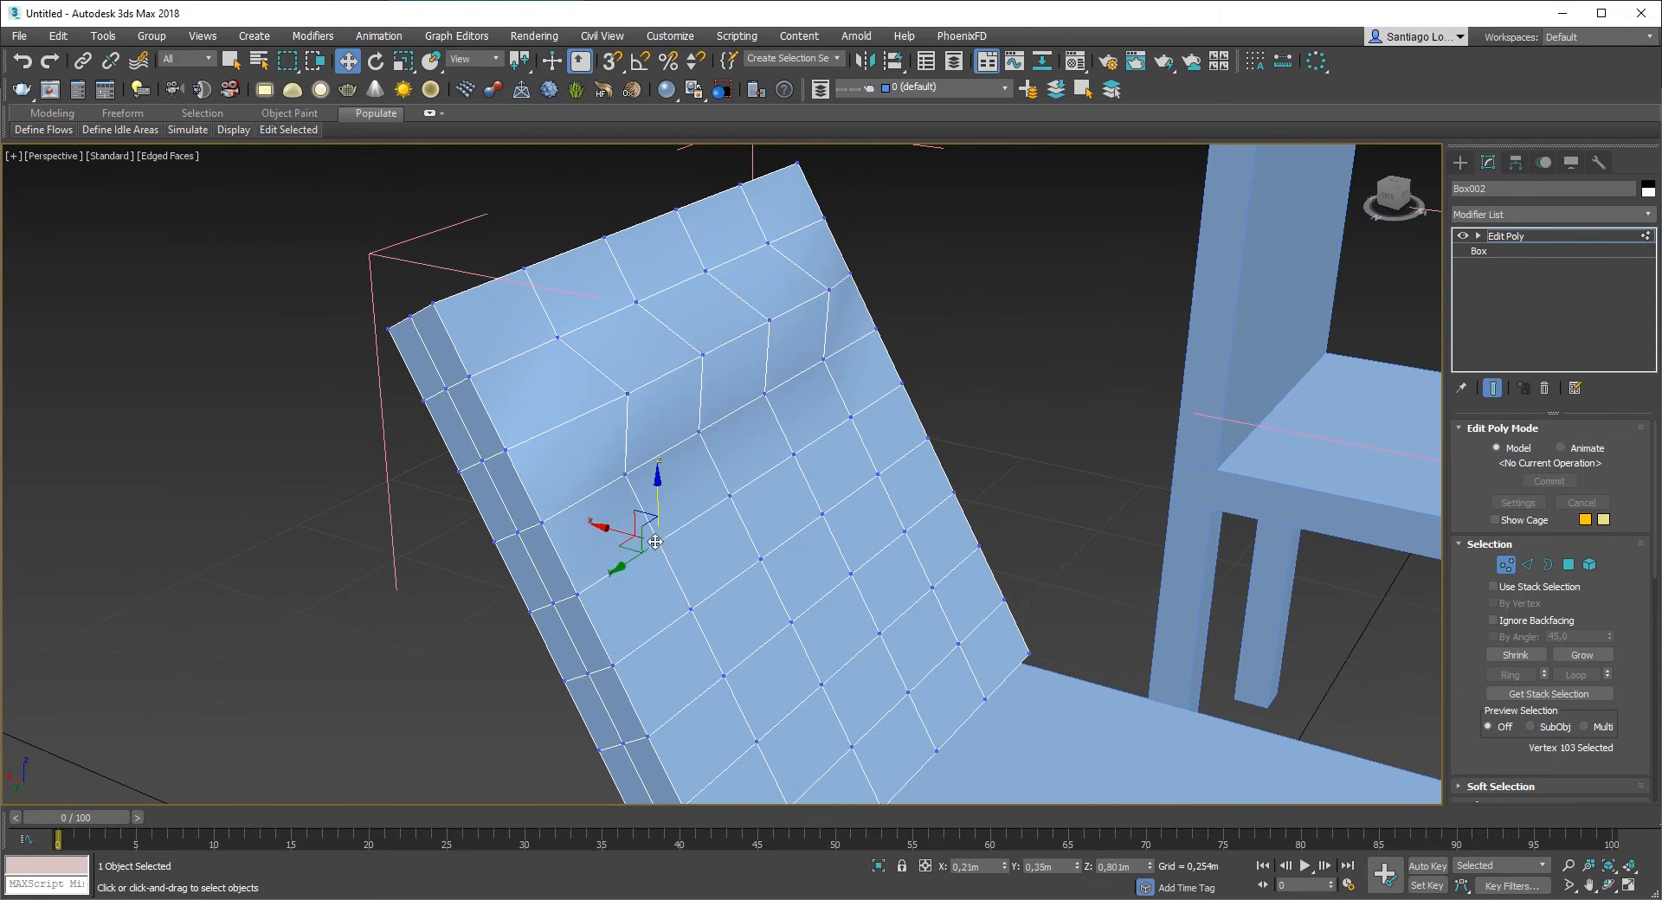
pyautogui.keyDown('ctrl'); pyautogui.click(731, 495); pyautogui.keyUp('ctrl')
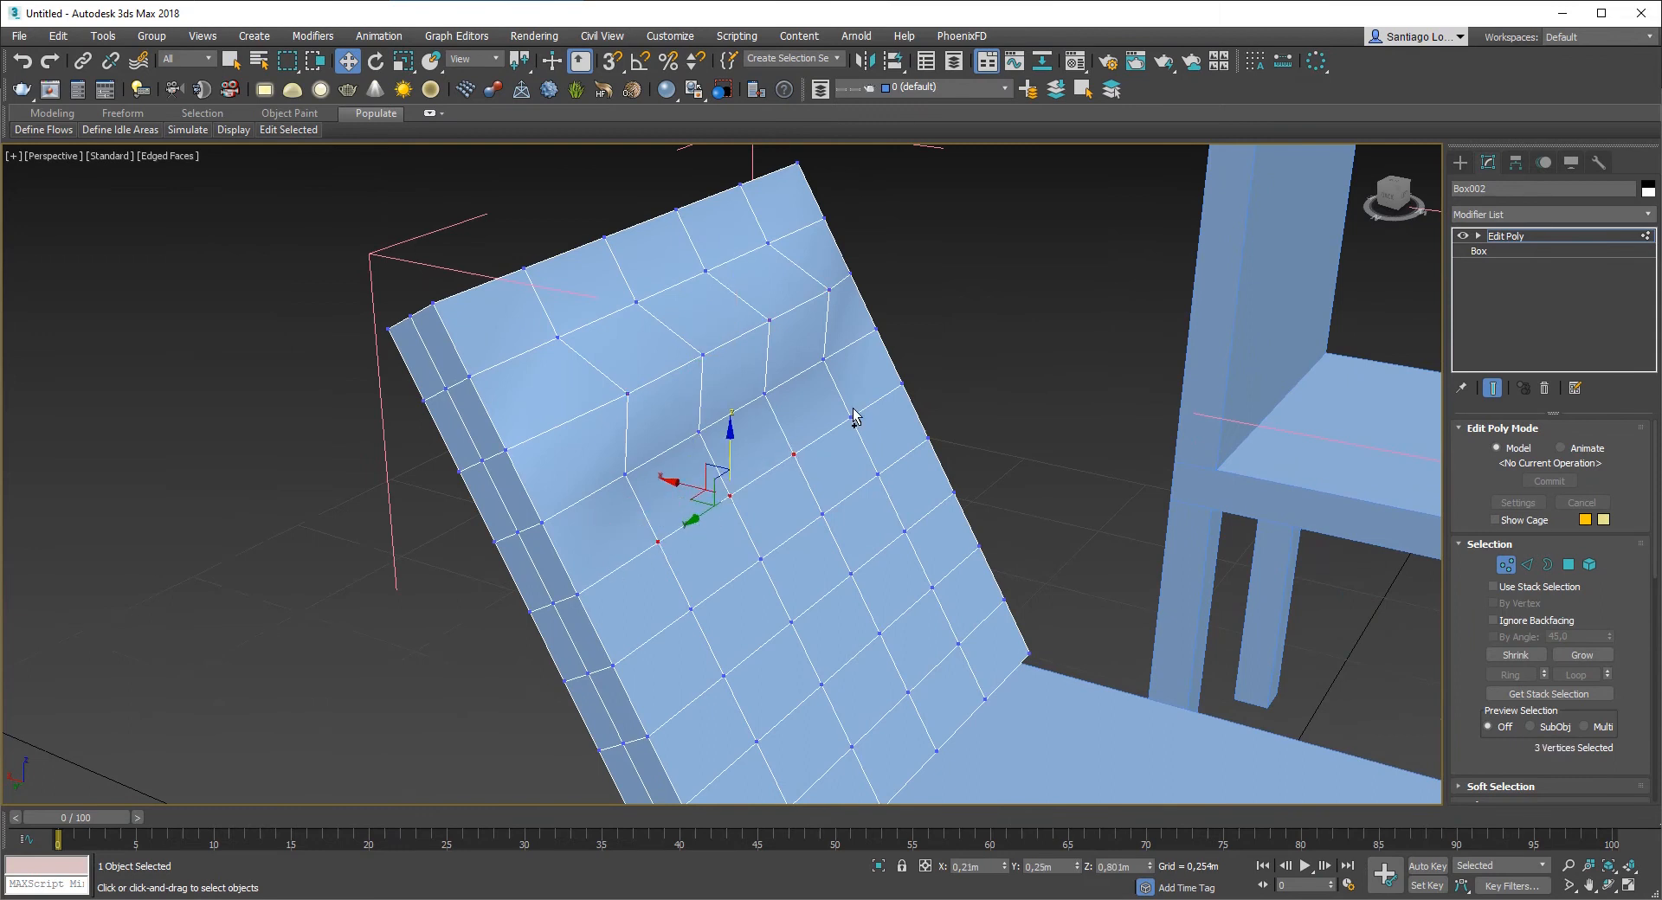
pyautogui.keyDown('ctrl'); pyautogui.click(852, 416); pyautogui.keyUp('ctrl')
pyautogui.keyDown('alt'); pyautogui.moveTo(853, 415); pyautogui.dragTo(883, 388, button='middle'); pyautogui.keyUp('alt')
pyautogui.moveTo(713, 474); pyautogui.dragTo(760, 482)
pyautogui.keyDown('alt'); pyautogui.moveTo(839, 483); pyautogui.dragTo(952, 497, button='middle'); pyautogui.keyUp('alt')
# Step: Enter Edge level, select the three edges along the backrest's lower ridge and shift them along X
pyautogui.click(1528, 565)
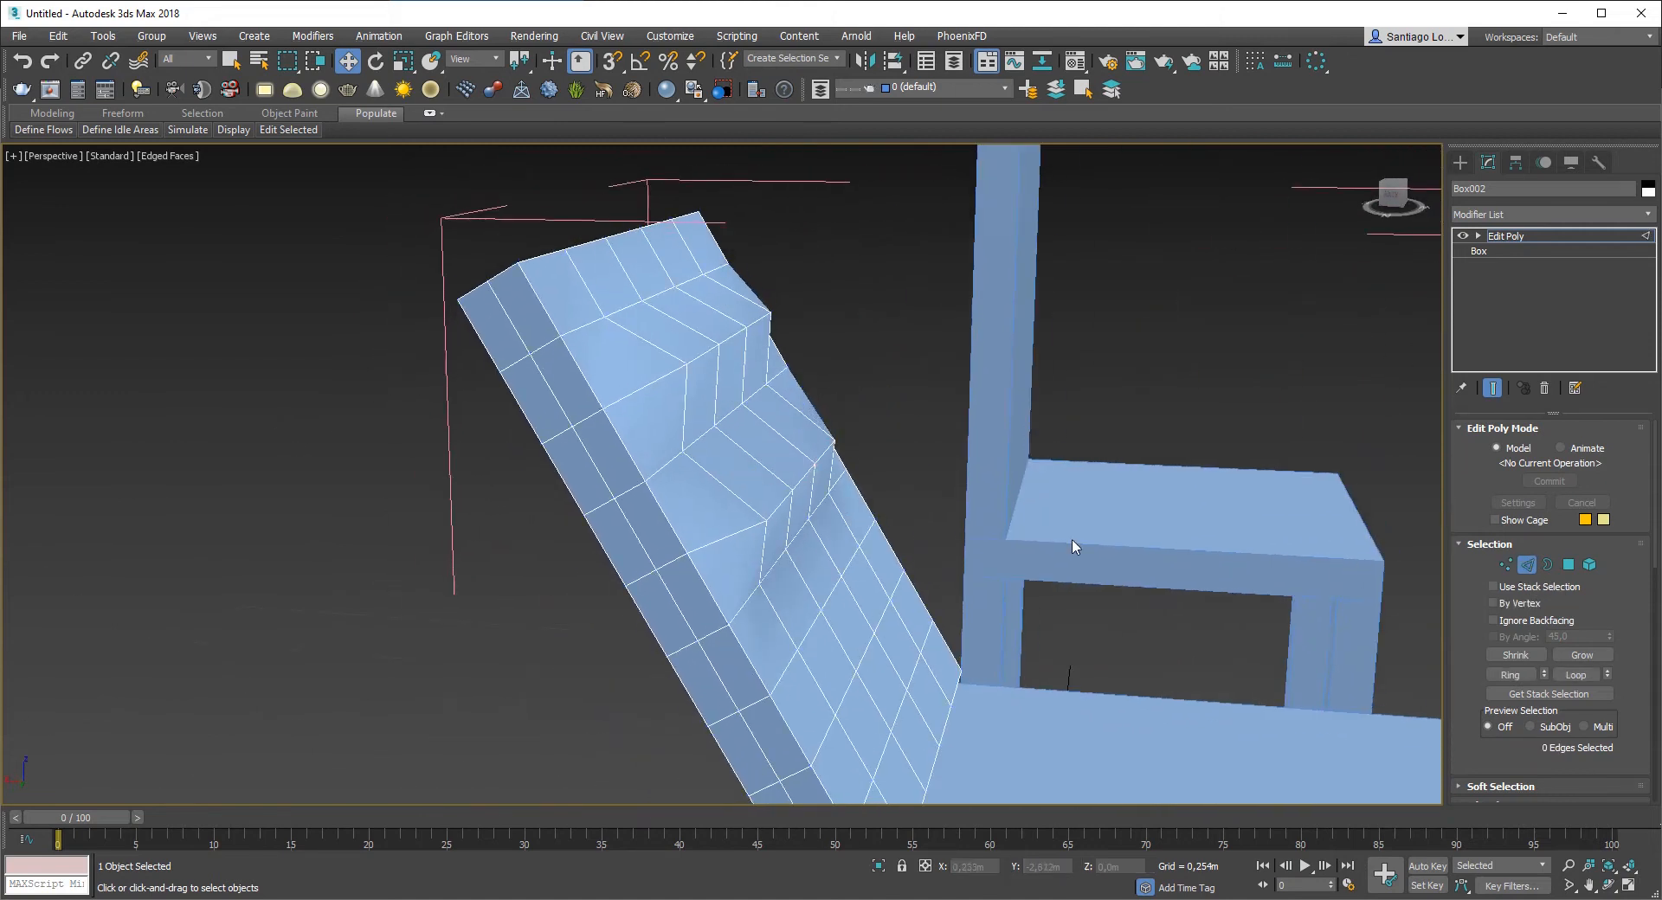
pyautogui.keyDown('alt'); pyautogui.moveTo(1076, 548); pyautogui.dragTo(694, 506, button='middle'); pyautogui.keyUp('alt')
pyautogui.click(687, 502)
pyautogui.keyDown('ctrl'); pyautogui.click(786, 487); pyautogui.keyUp('ctrl')
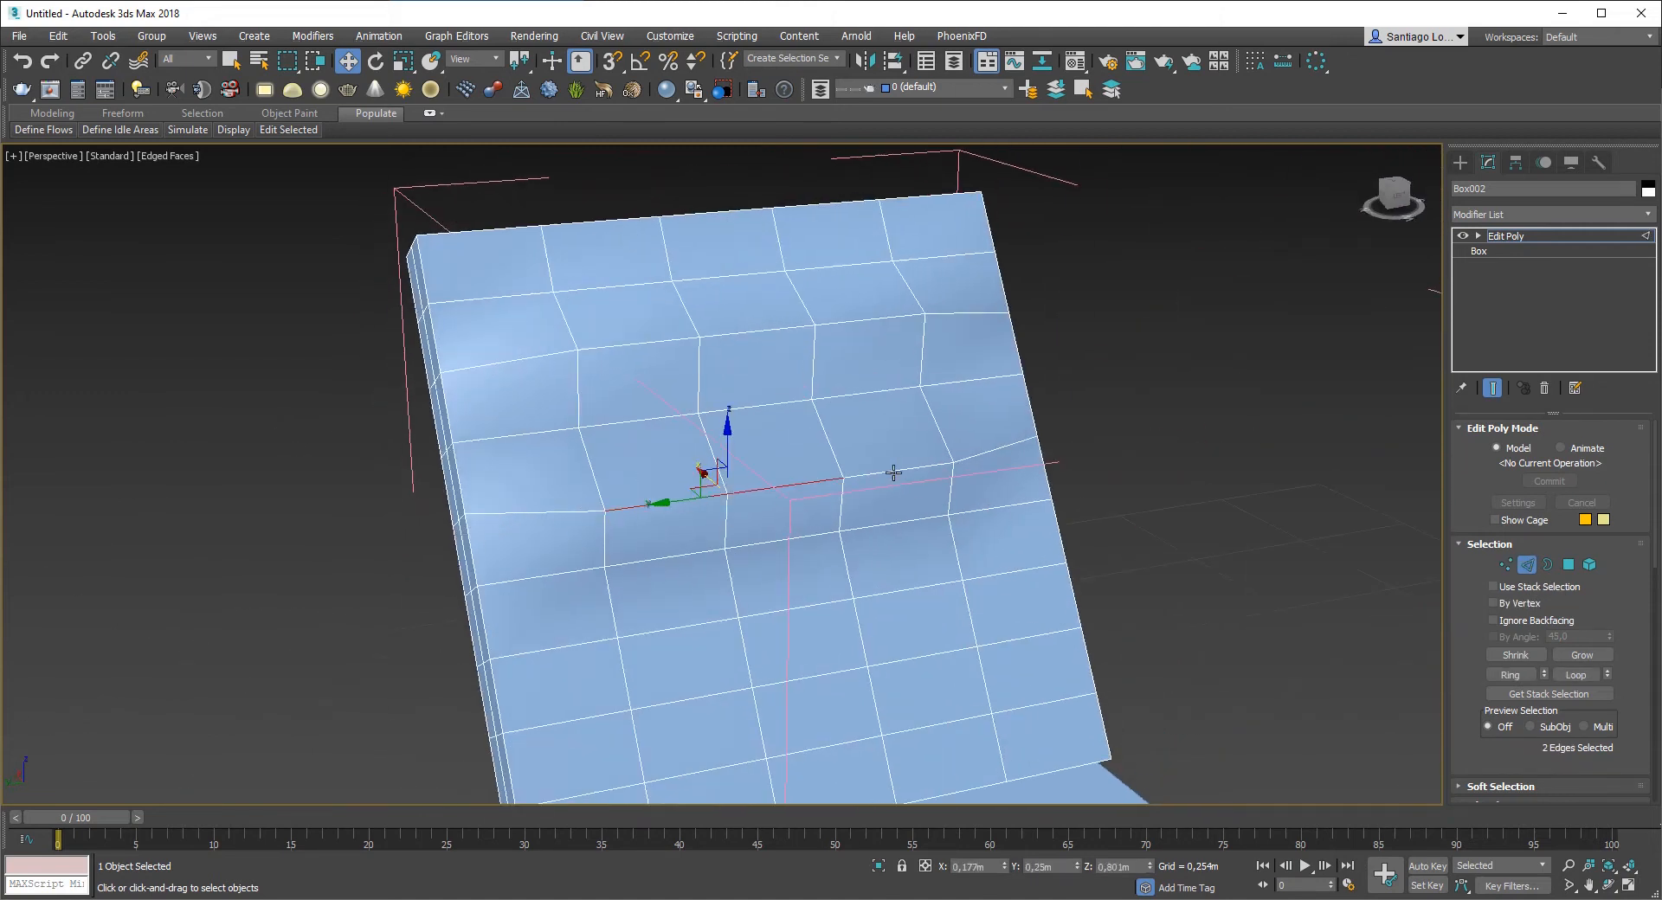
pyautogui.keyDown('ctrl'); pyautogui.click(895, 473); pyautogui.keyUp('ctrl')
pyautogui.keyDown('alt'); pyautogui.moveTo(895, 475); pyautogui.dragTo(729, 546, button='middle'); pyautogui.keyUp('alt')
pyautogui.moveTo(750, 481); pyautogui.dragTo(771, 487)
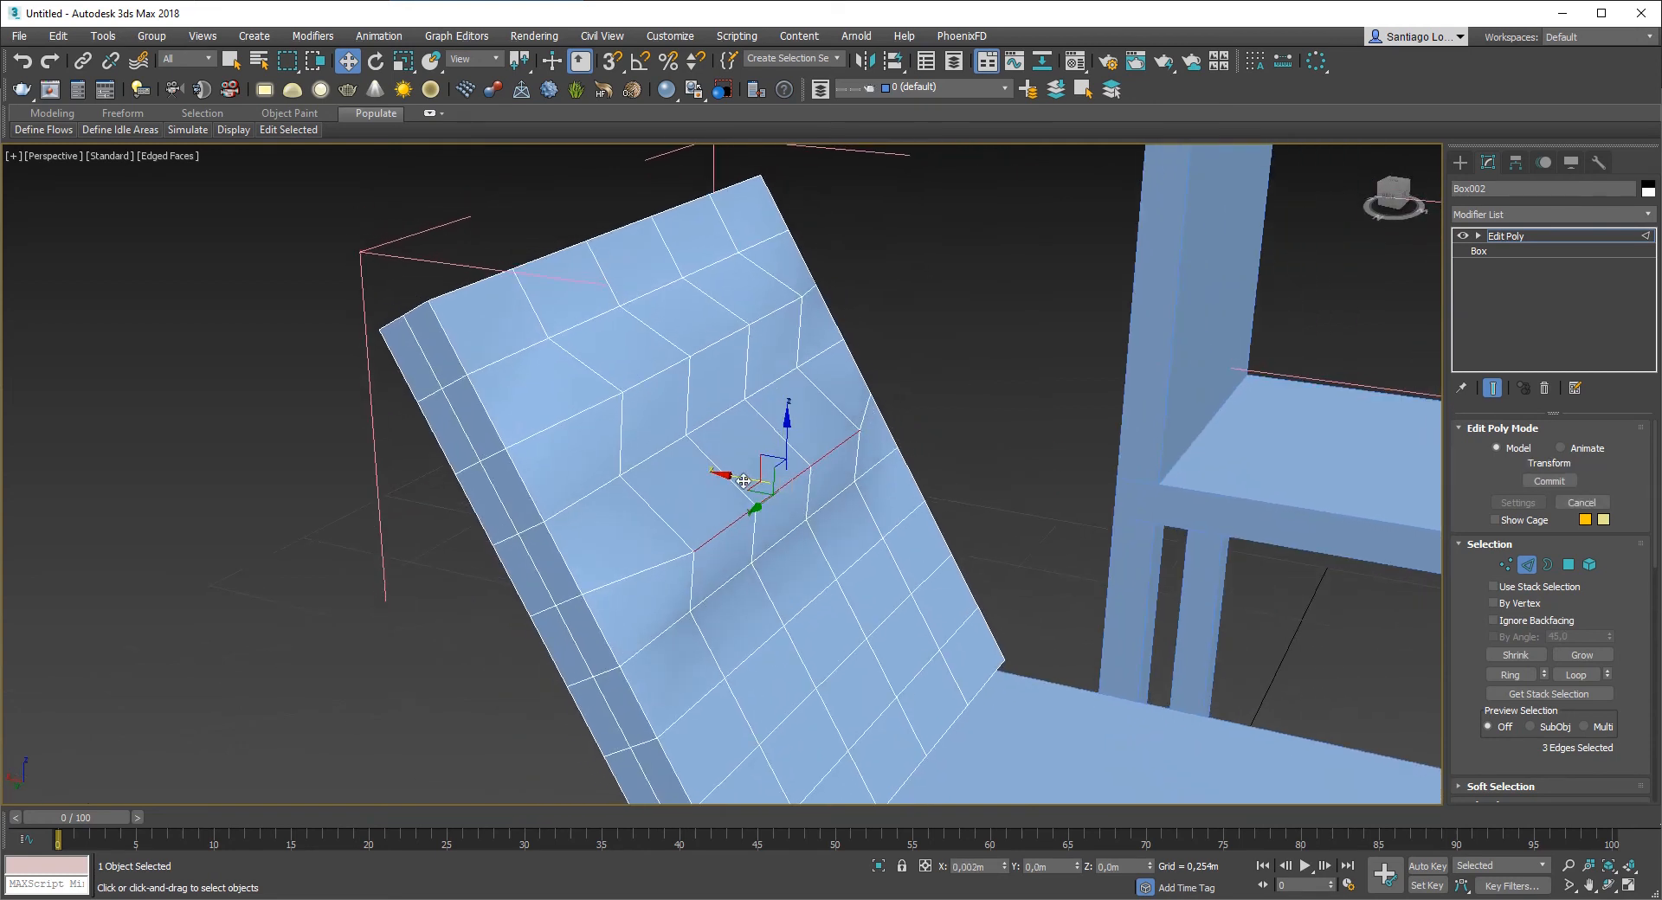
pyautogui.keyDown('alt'); pyautogui.moveTo(770, 486); pyautogui.dragTo(821, 457, button='middle'); pyautogui.keyUp('alt')
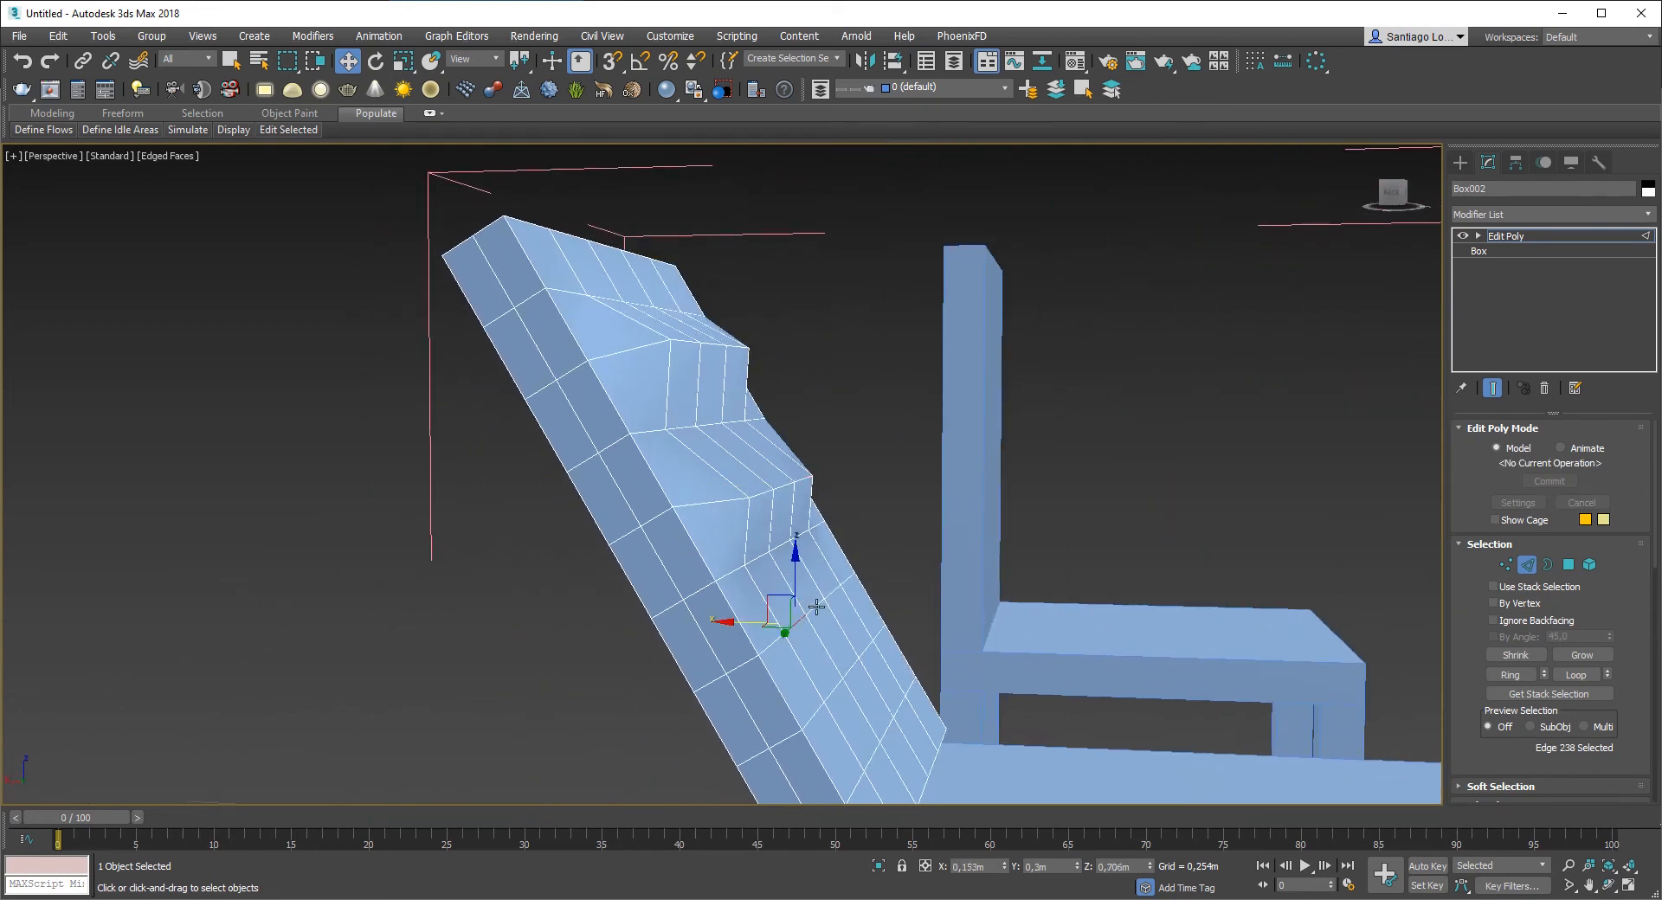
# Step: Enter Polygon level and select three adjacent polygons in a row below the backrest's second ridge
pyautogui.moveTo(837, 590)
pyautogui.keyDown('alt'); pyautogui.mouseDown(button='middle')
pyautogui.moveTo(857, 579)
pyautogui.moveTo(824, 599)
pyautogui.moveTo(821, 551)
pyautogui.moveTo(841, 569)
pyautogui.mouseUp(button='middle'); pyautogui.keyUp('alt')
pyautogui.click(1569, 567)
pyautogui.click(778, 639)
pyautogui.keyDown('ctrl'); pyautogui.click(855, 609); pyautogui.keyUp('ctrl')
pyautogui.keyDown('ctrl'); pyautogui.click(935, 567); pyautogui.keyUp('ctrl')
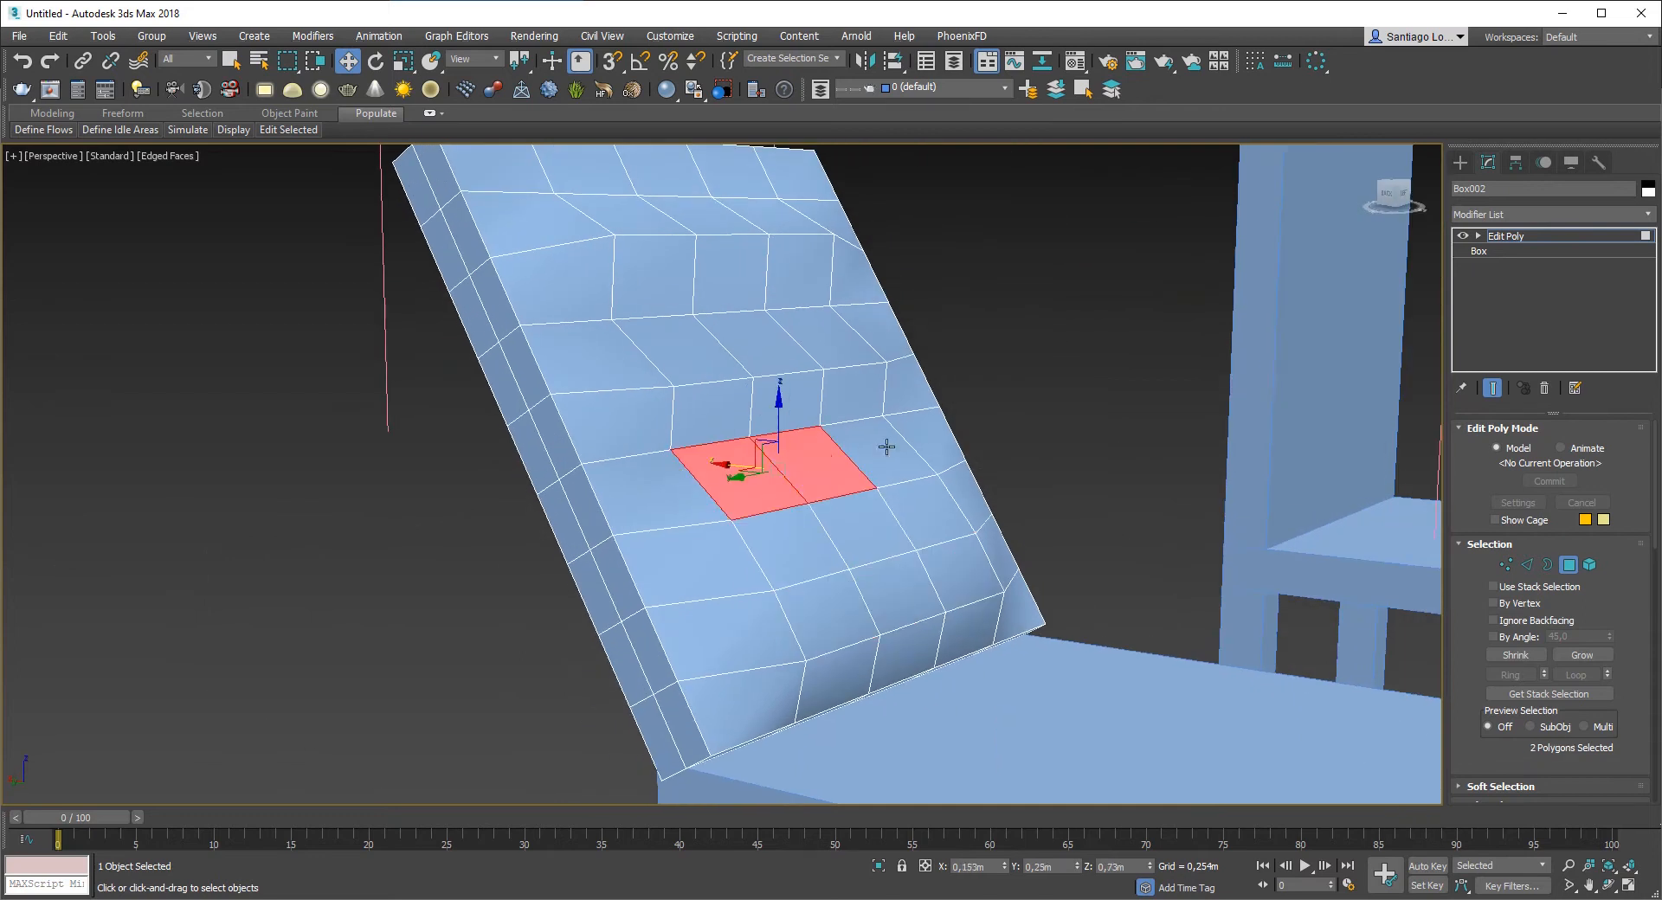
pyautogui.keyDown('alt'); pyautogui.moveTo(742, 476); pyautogui.dragTo(991, 394, button='middle'); pyautogui.keyUp('alt')
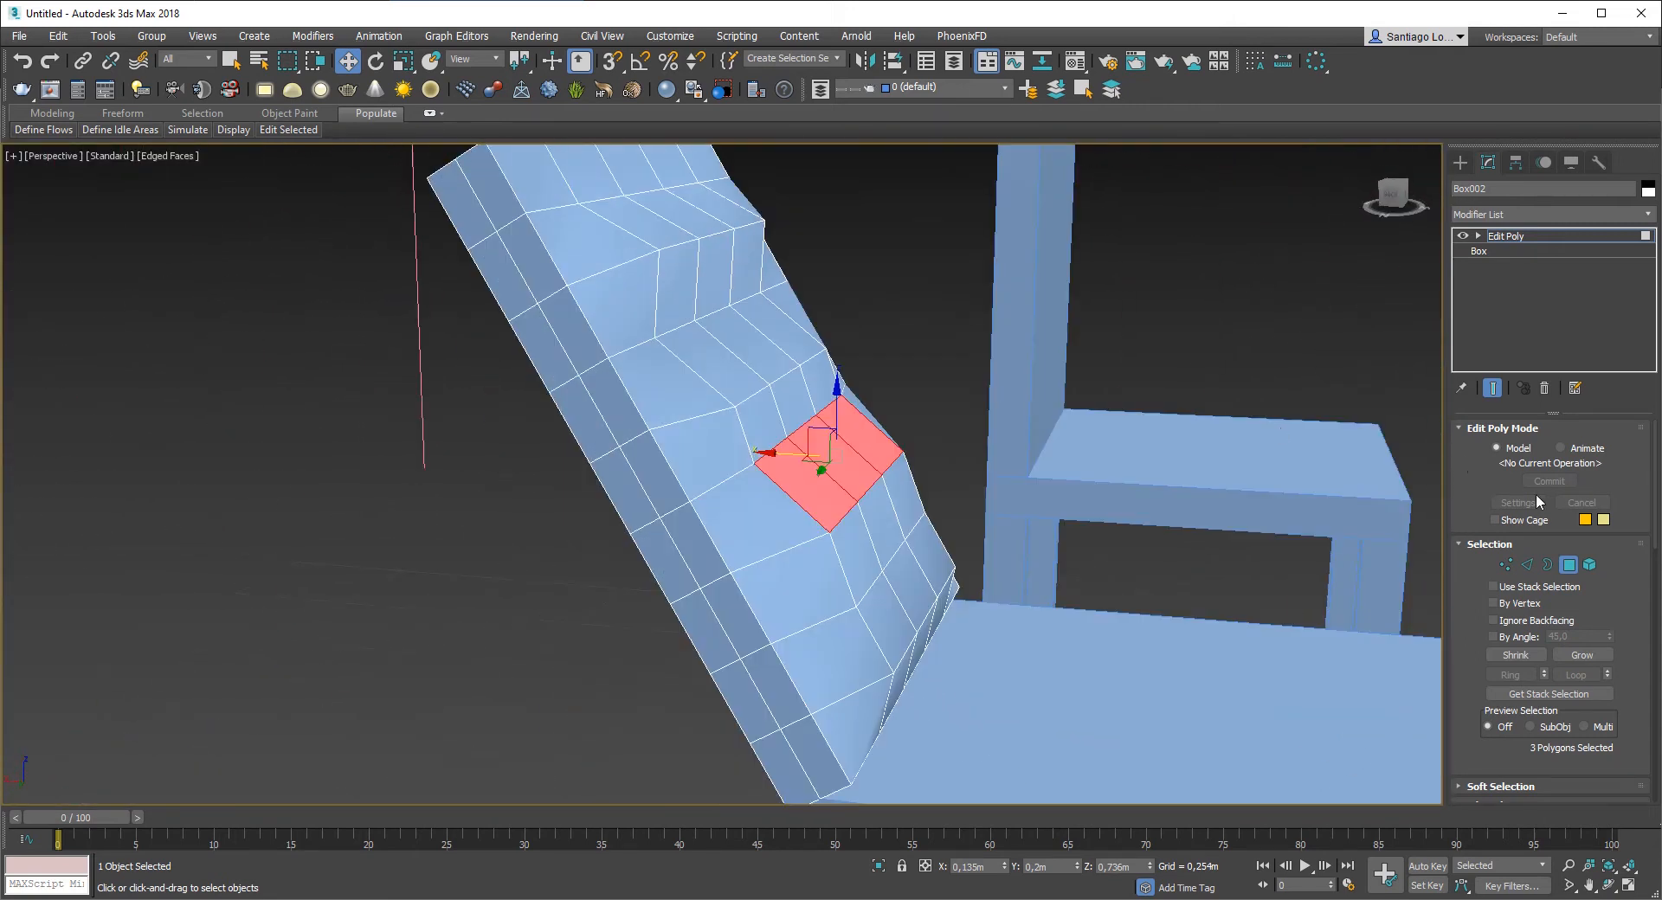
pyautogui.moveTo(939, 485)
pyautogui.keyDown('alt'); pyautogui.mouseDown(button='middle')
pyautogui.moveTo(783, 508)
pyautogui.moveTo(816, 443)
pyautogui.moveTo(756, 442)
pyautogui.moveTo(926, 457)
pyautogui.mouseUp(button='middle'); pyautogui.keyUp('alt')
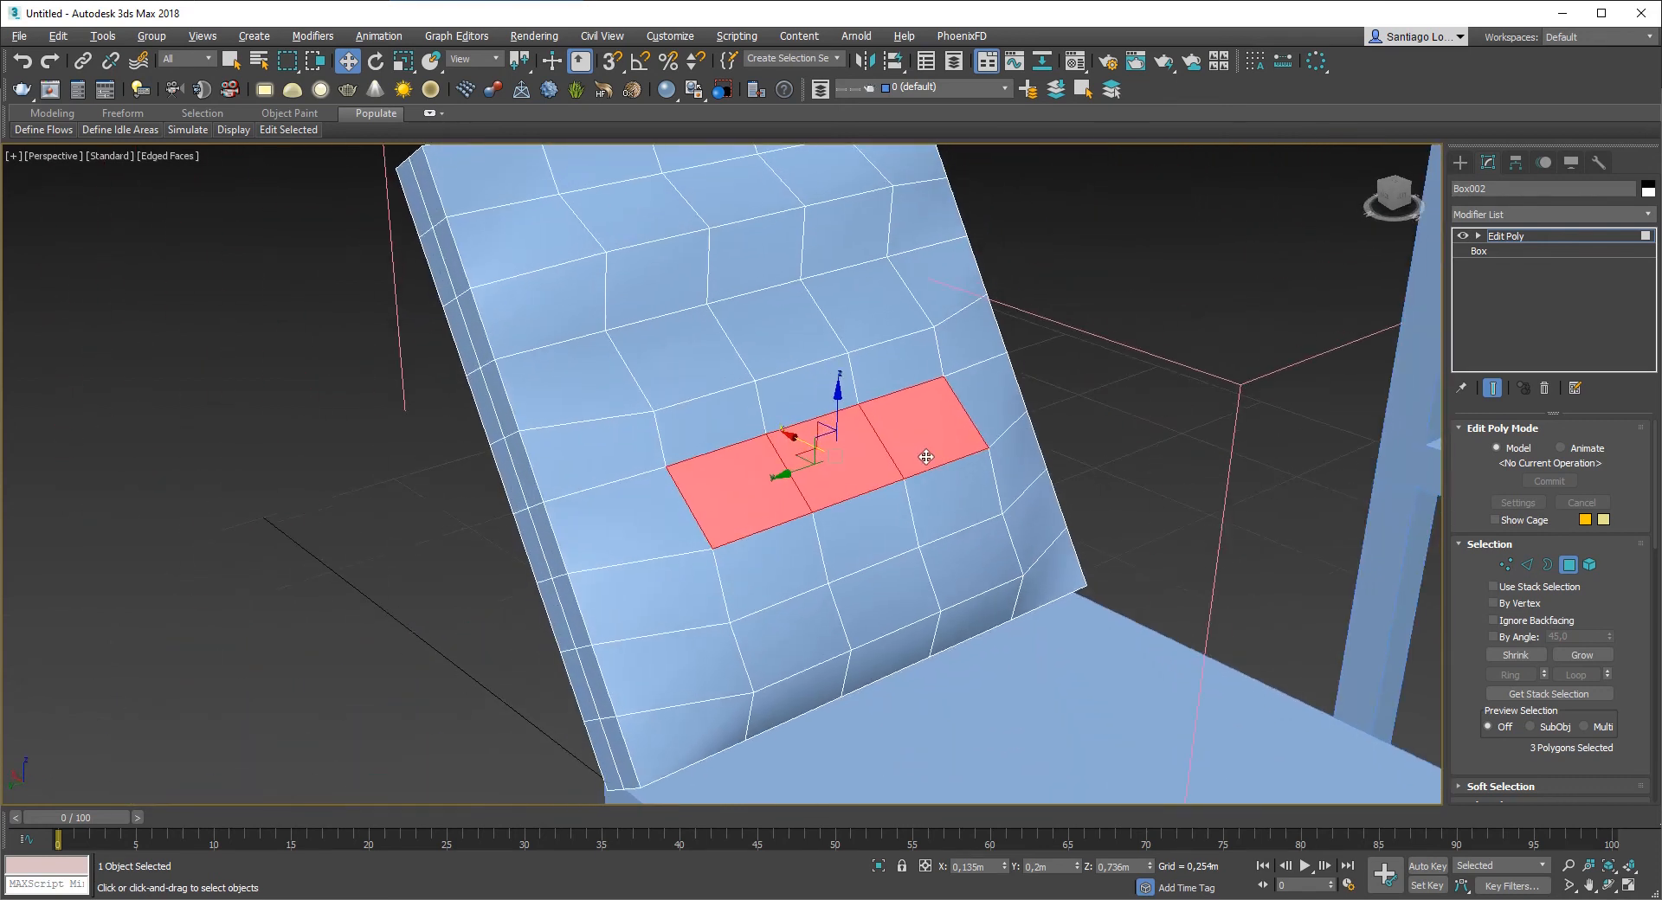
# Step: Clear the polygon selection, leave Polygon level and reselect the whole backrest
pyautogui.click(1215, 386)
pyautogui.scroll(-5, 935, 670)
pyautogui.keyDown('alt'); pyautogui.moveTo(937, 675); pyautogui.dragTo(971, 682, button='middle'); pyautogui.keyUp('alt')
pyautogui.scroll(5, 902, 568)
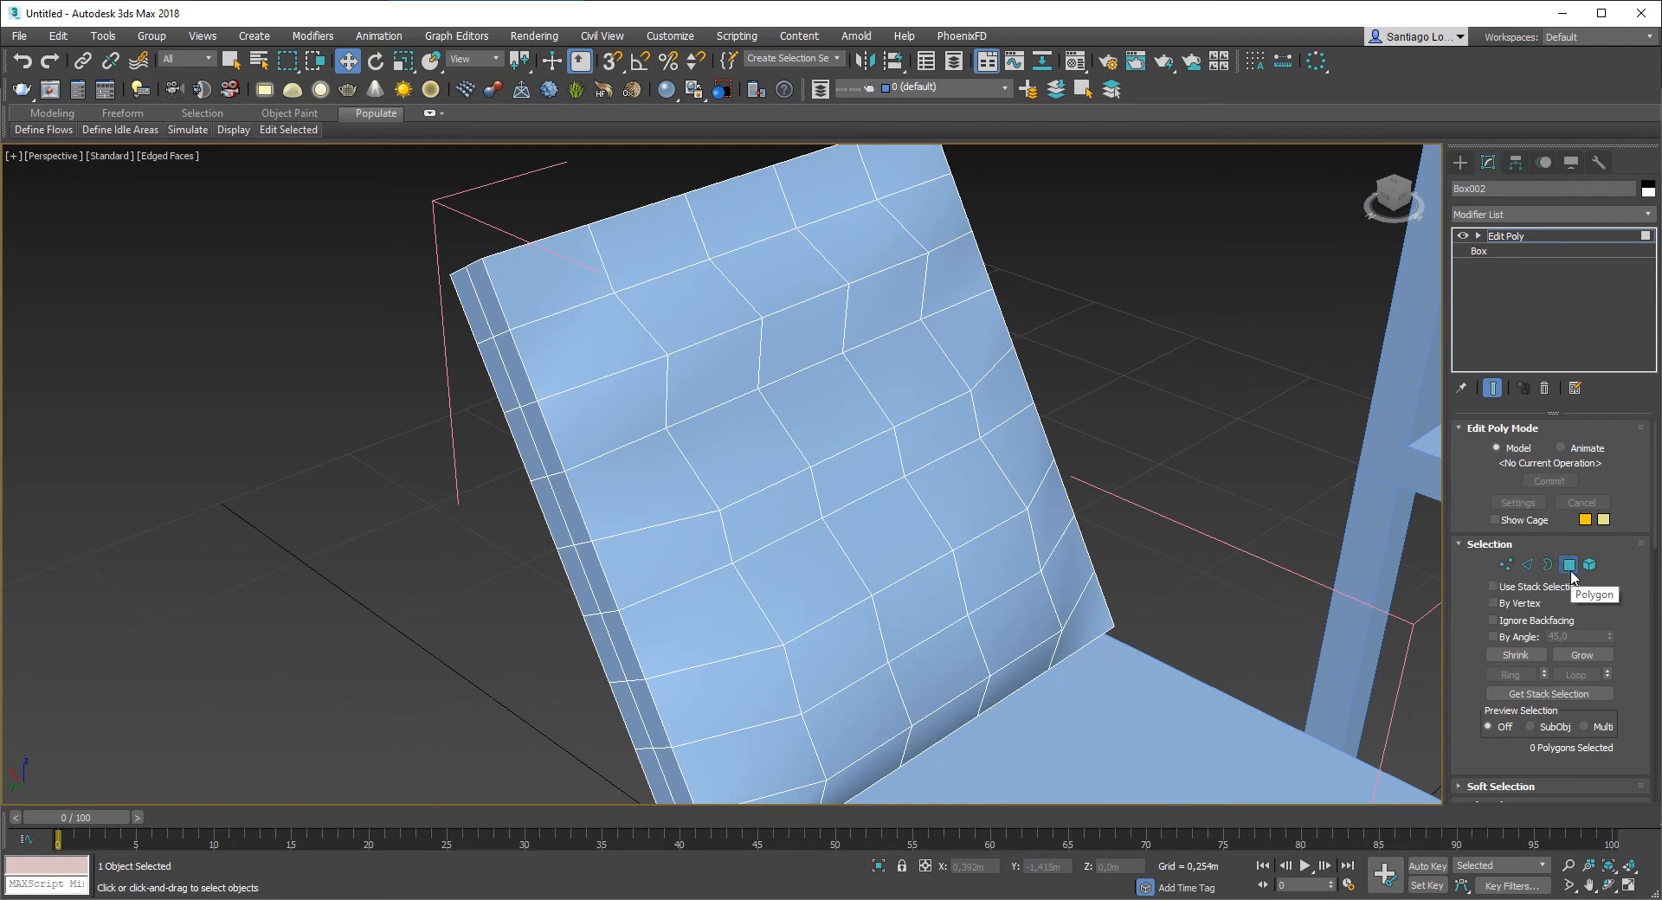
pyautogui.click(1569, 567)
pyautogui.click(1569, 567)
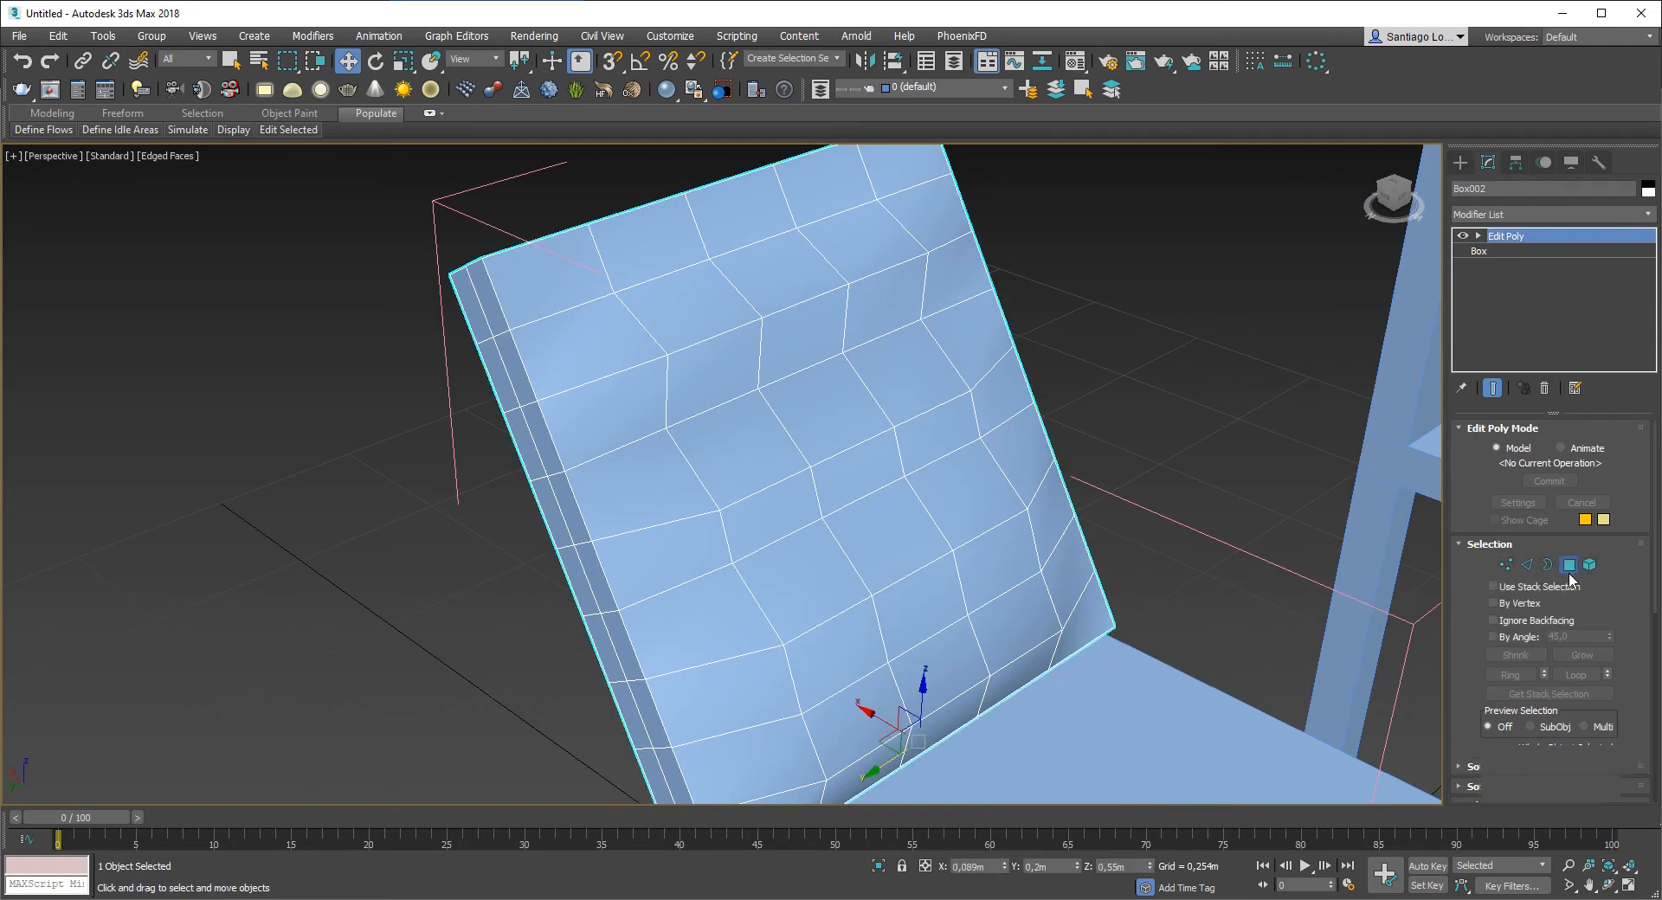
pyautogui.click(1569, 567)
pyautogui.click(1106, 435)
pyautogui.click(748, 485)
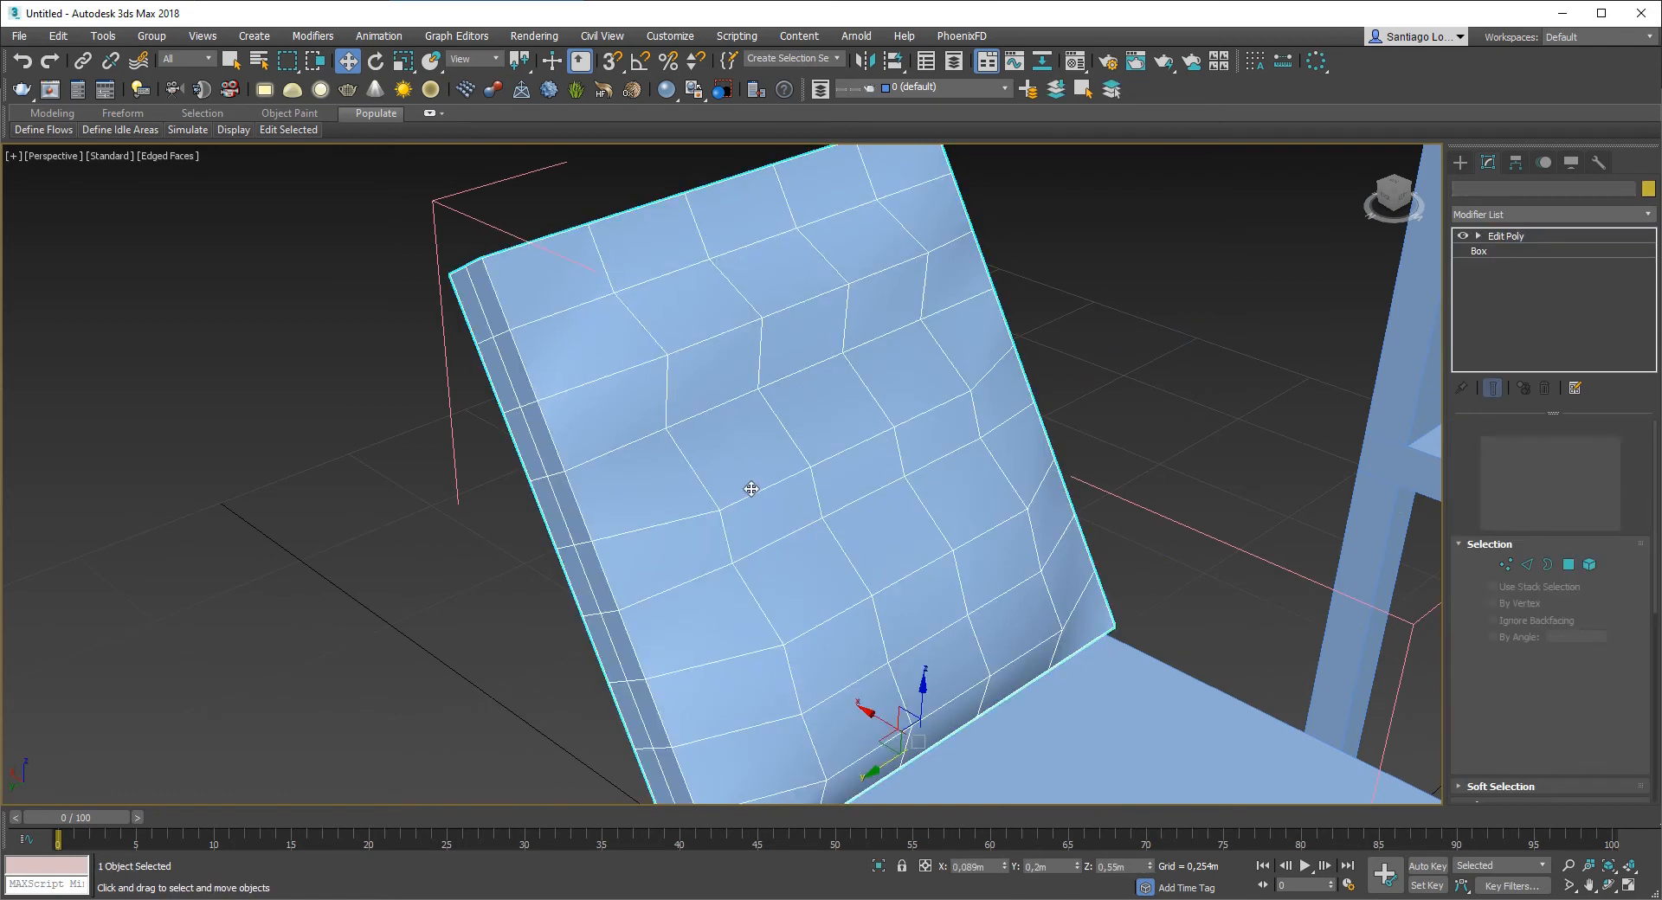
# Step: Add a TurboSmooth modifier to the backrest with 2 iterations
pyautogui.scroll(-5, 749, 486)
pyautogui.keyDown('alt'); pyautogui.moveTo(753, 487); pyautogui.dragTo(946, 490, button='middle'); pyautogui.keyUp('alt')
pyautogui.scroll(1, 832, 517)
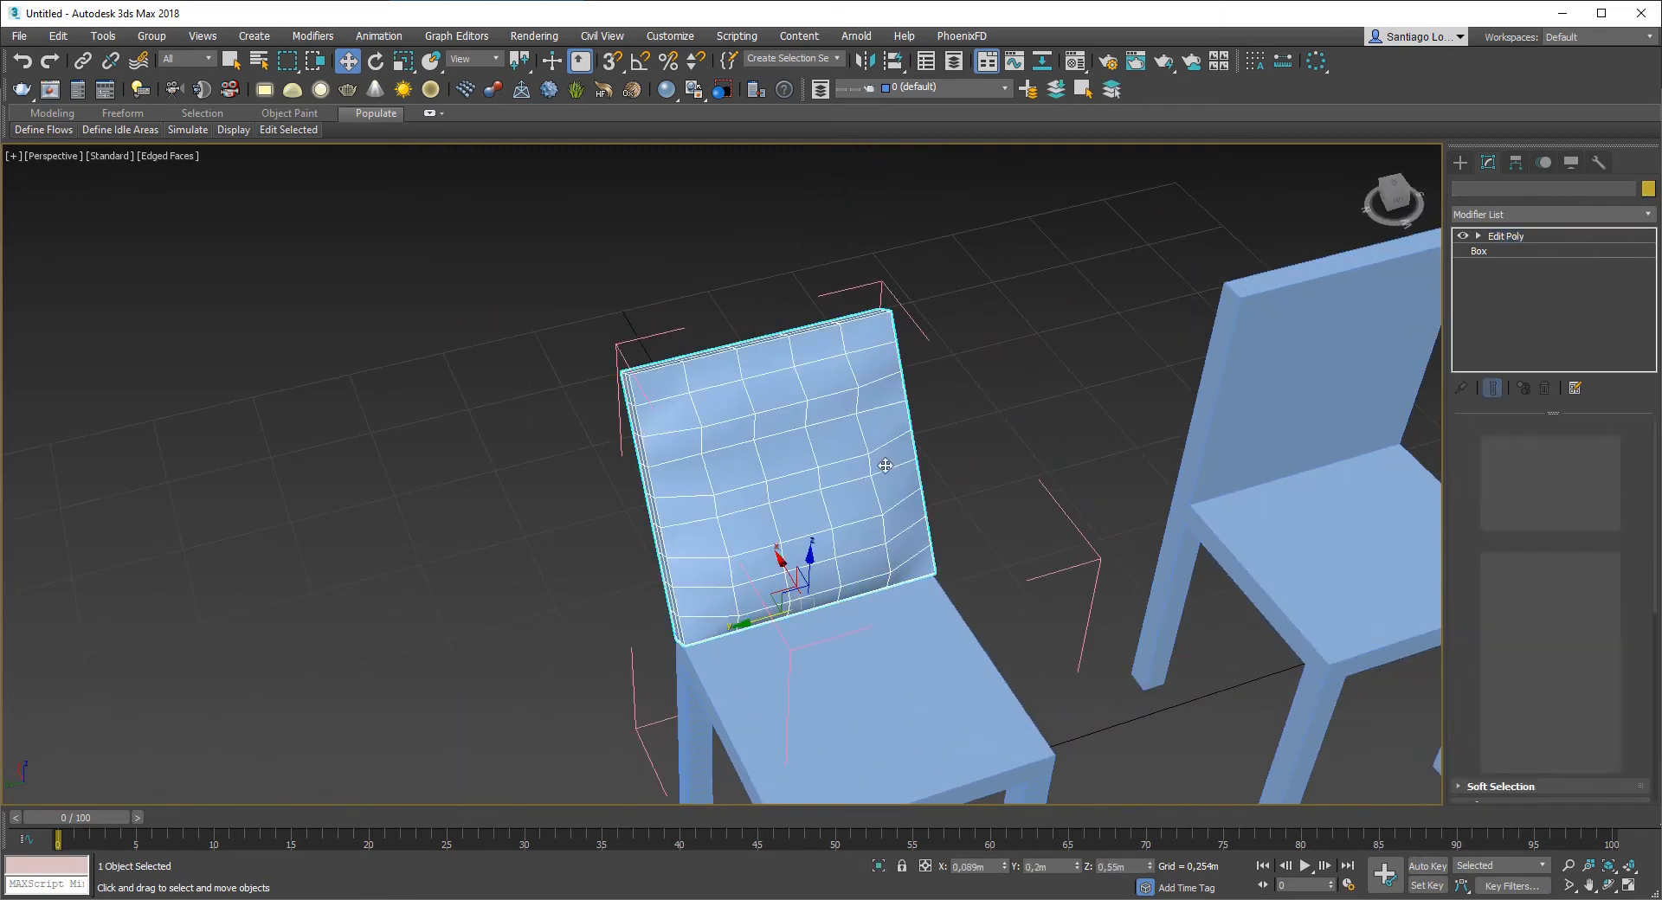
pyautogui.click(1554, 214)
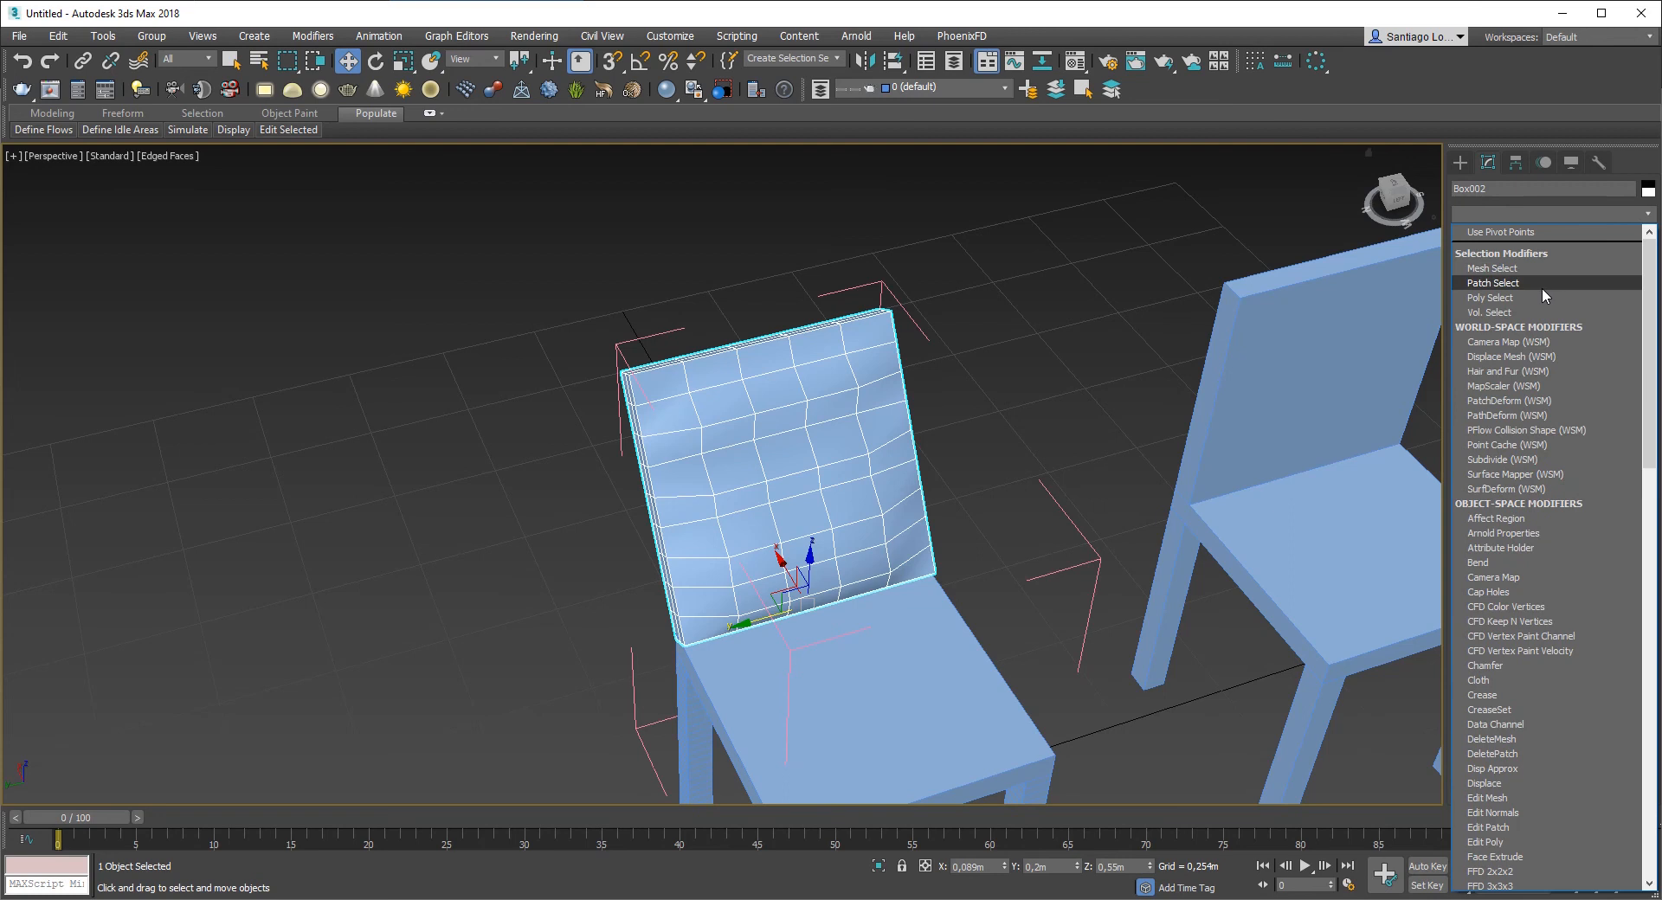
pyautogui.press('t')
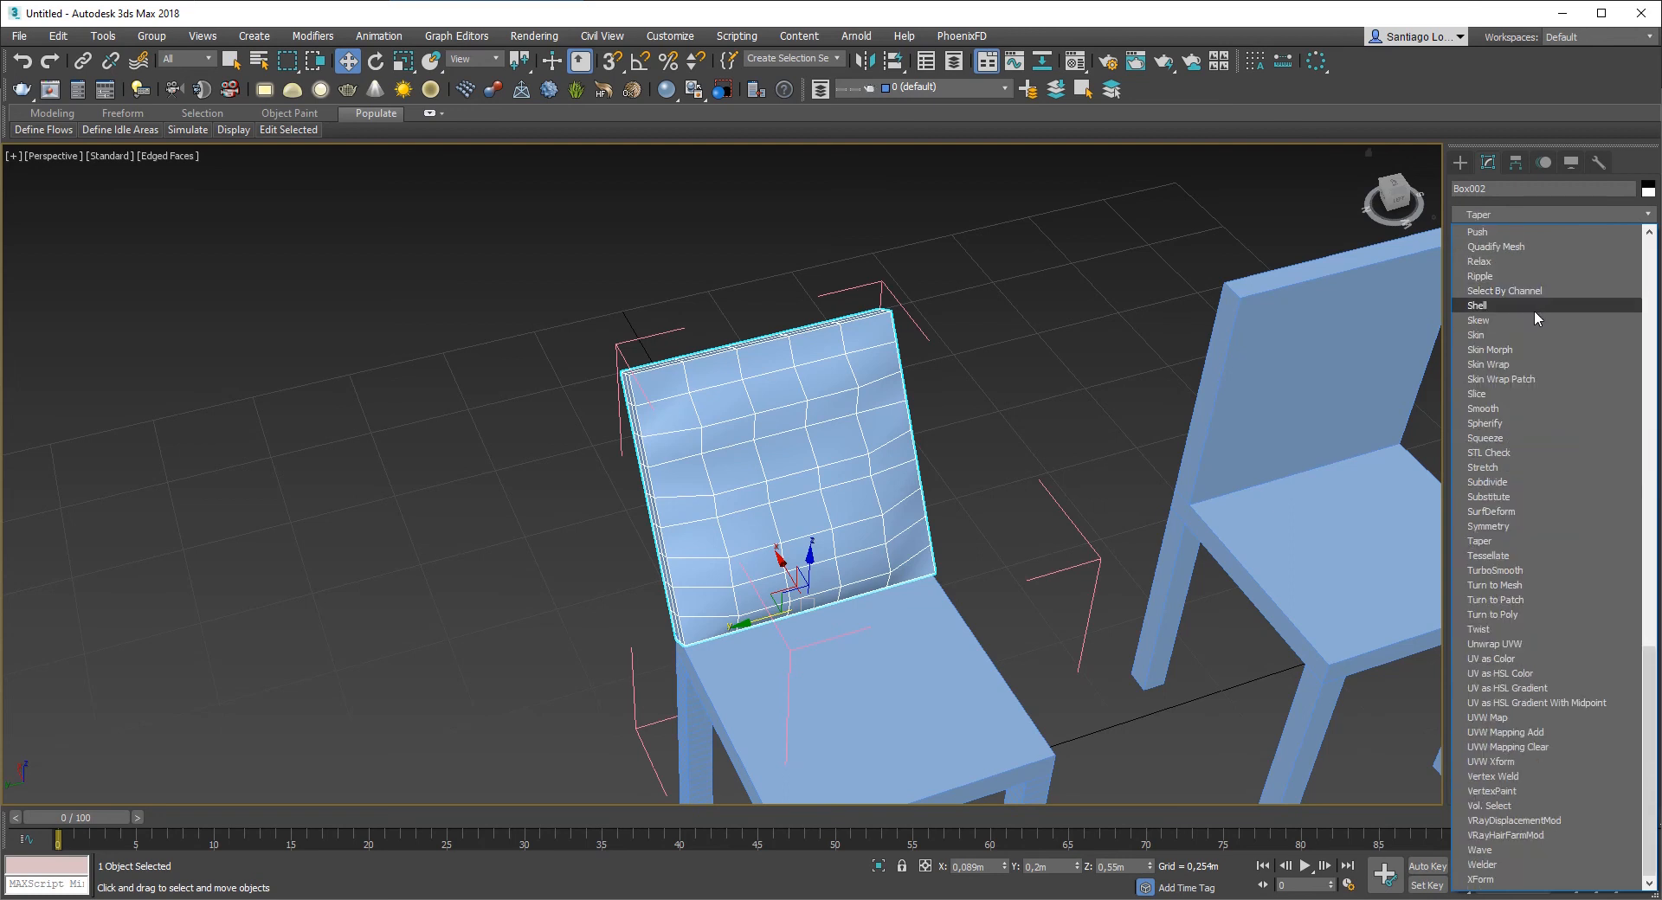
pyautogui.click(1576, 215)
pyautogui.click(1578, 215)
pyautogui.press('t')
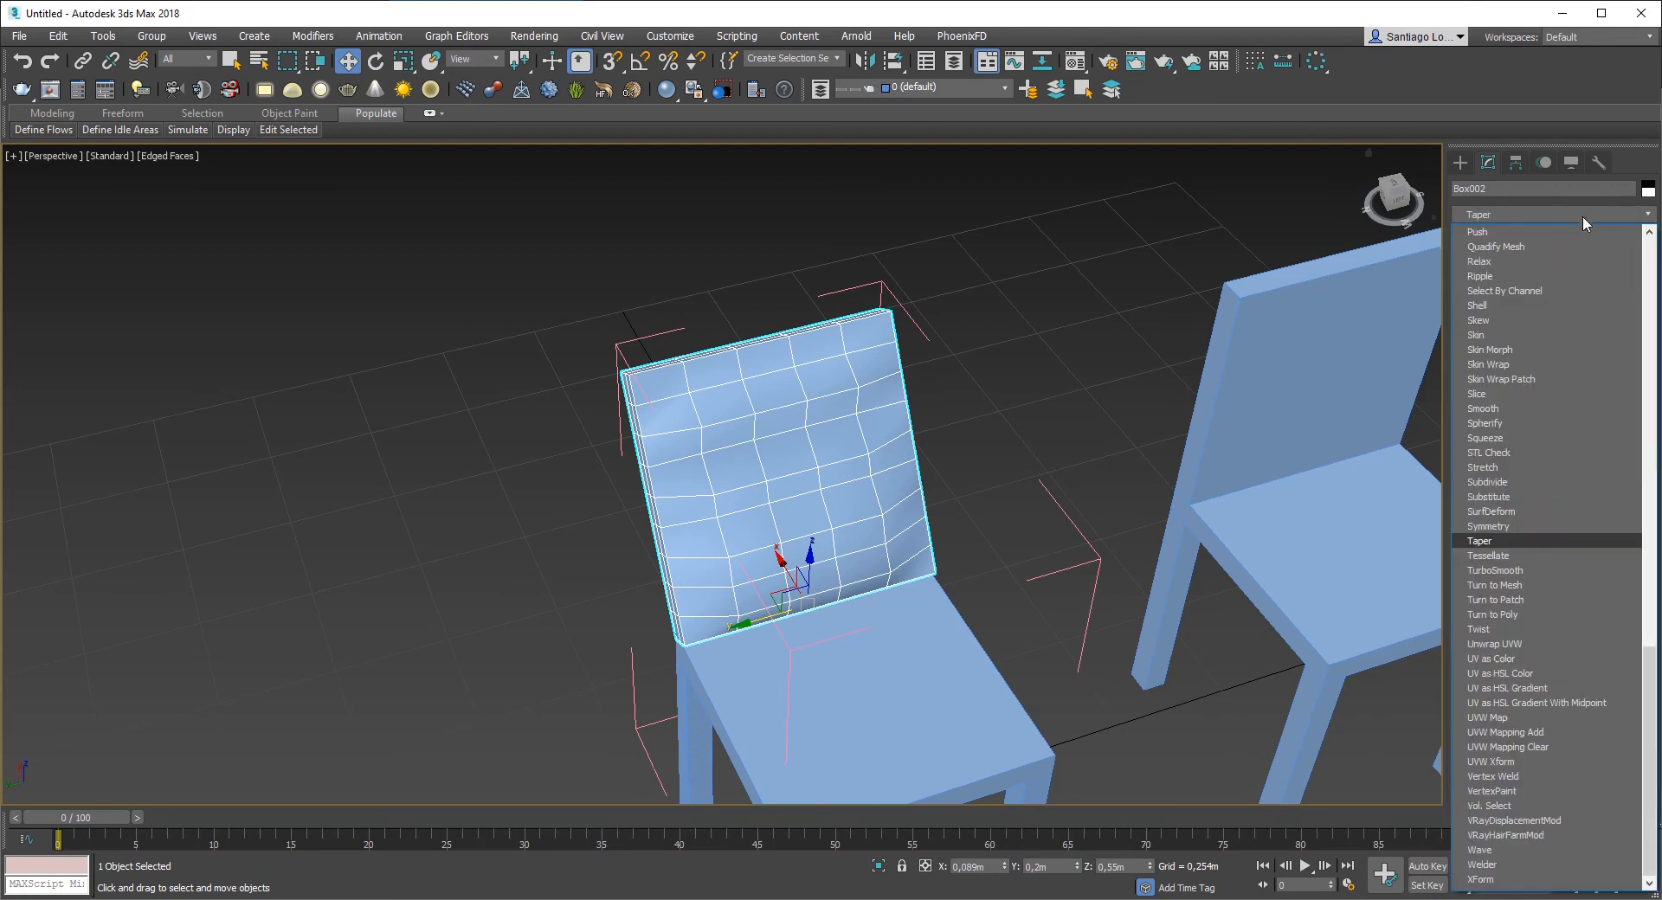
pyautogui.click(1514, 573)
pyautogui.press('z')
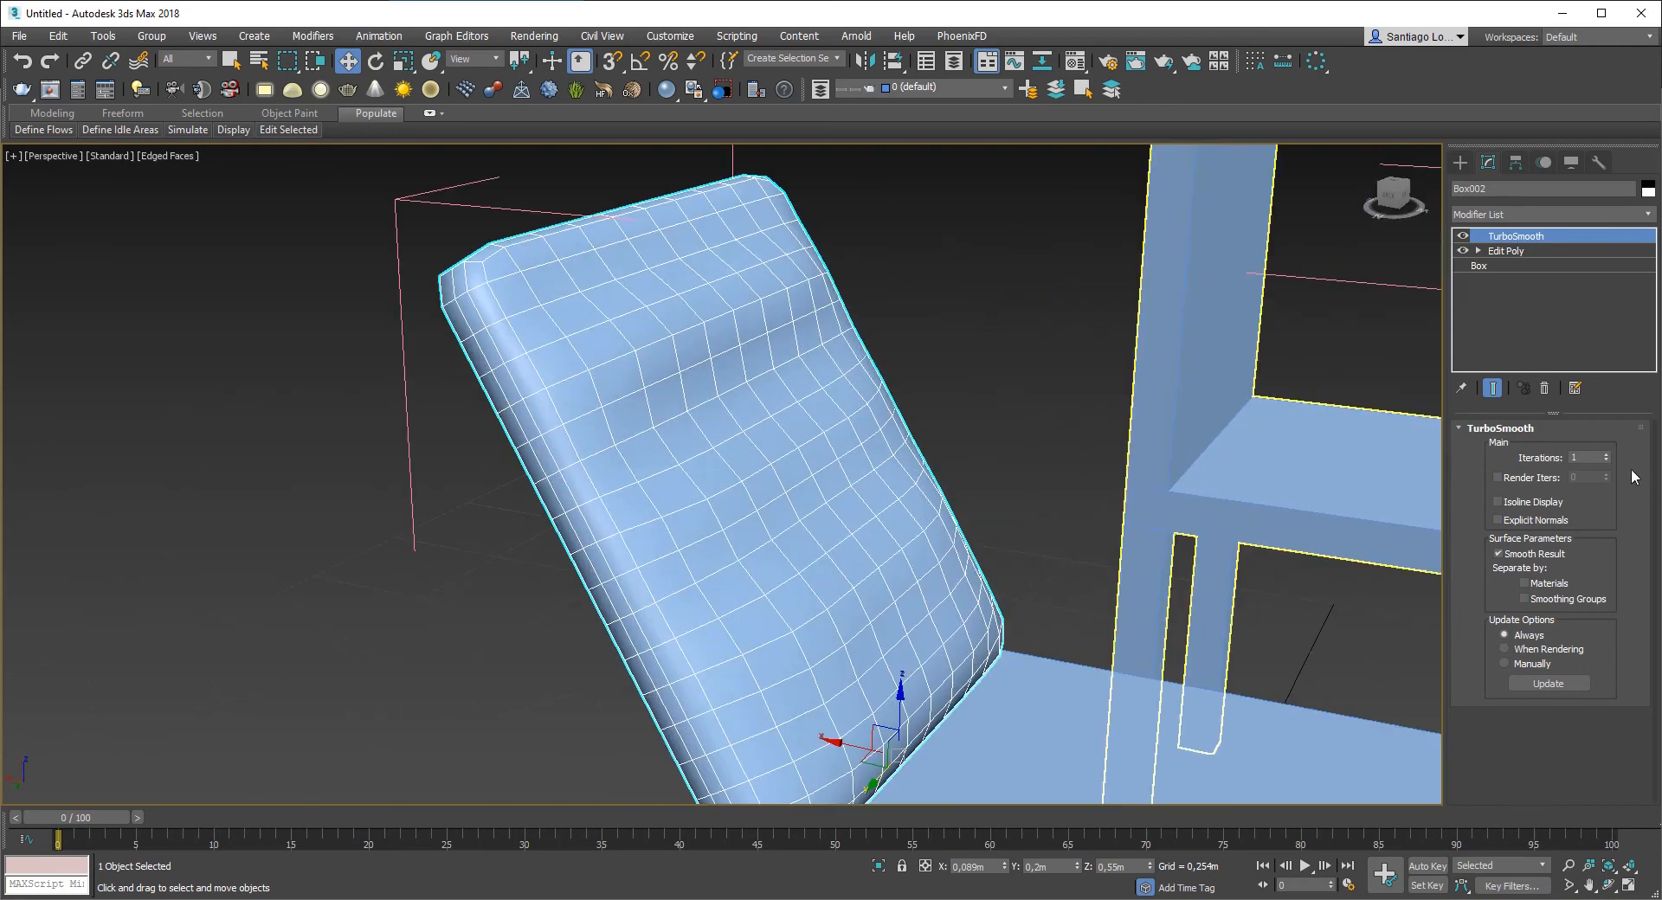
pyautogui.click(1605, 455)
pyautogui.keyDown('alt'); pyautogui.moveTo(1039, 458); pyautogui.dragTo(1008, 403, button='middle'); pyautogui.keyUp('alt')
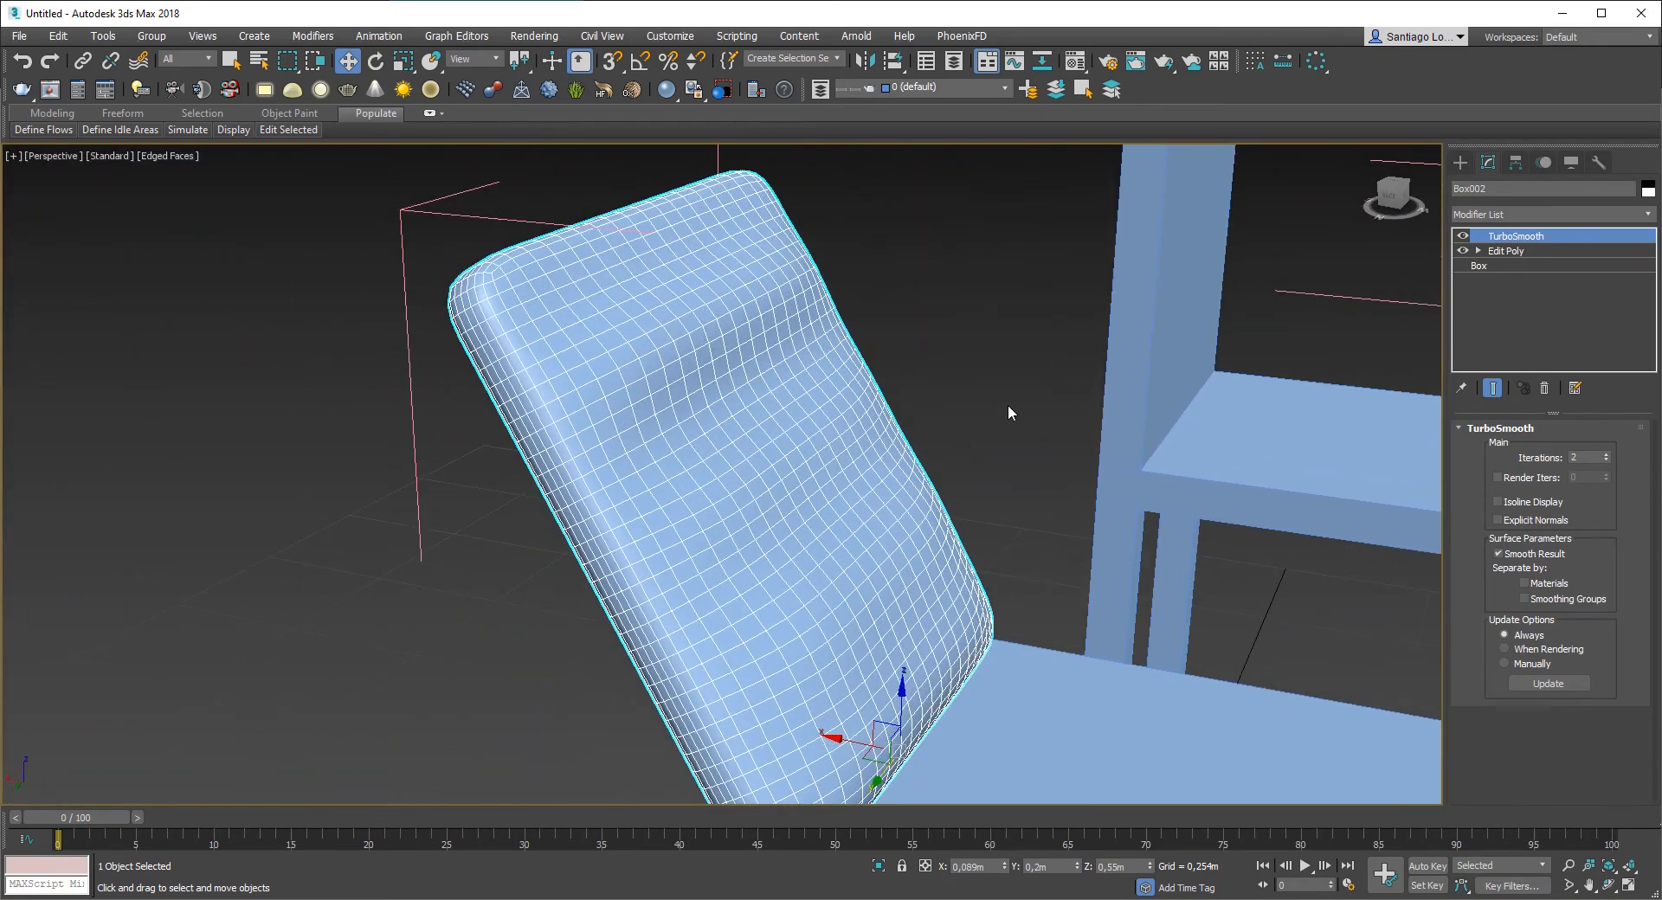
# Step: Select the seat box and clone it upward as one independent copy above the seat
pyautogui.click(1007, 404)
pyautogui.click(764, 522)
pyautogui.keyDown('alt'); pyautogui.moveTo(764, 521); pyautogui.dragTo(827, 574, button='middle'); pyautogui.keyUp('alt')
pyautogui.click(1037, 495)
pyautogui.click(827, 574)
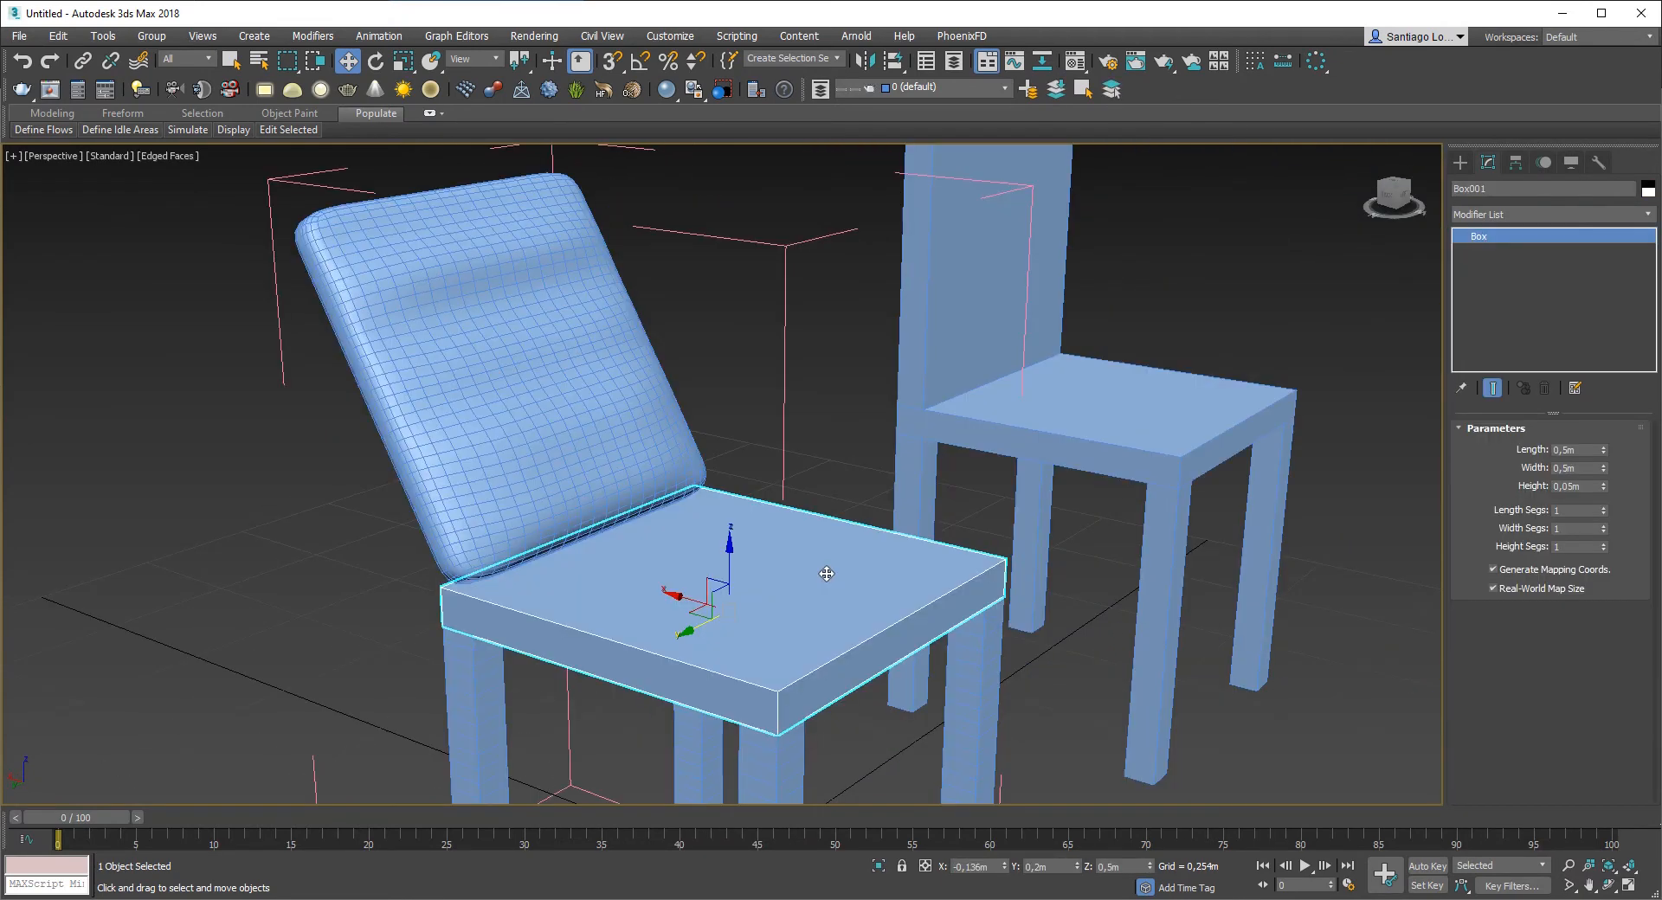
pyautogui.keyDown('shift'); pyautogui.moveTo(730, 566); pyautogui.dragTo(724, 472); pyautogui.keyUp('shift')
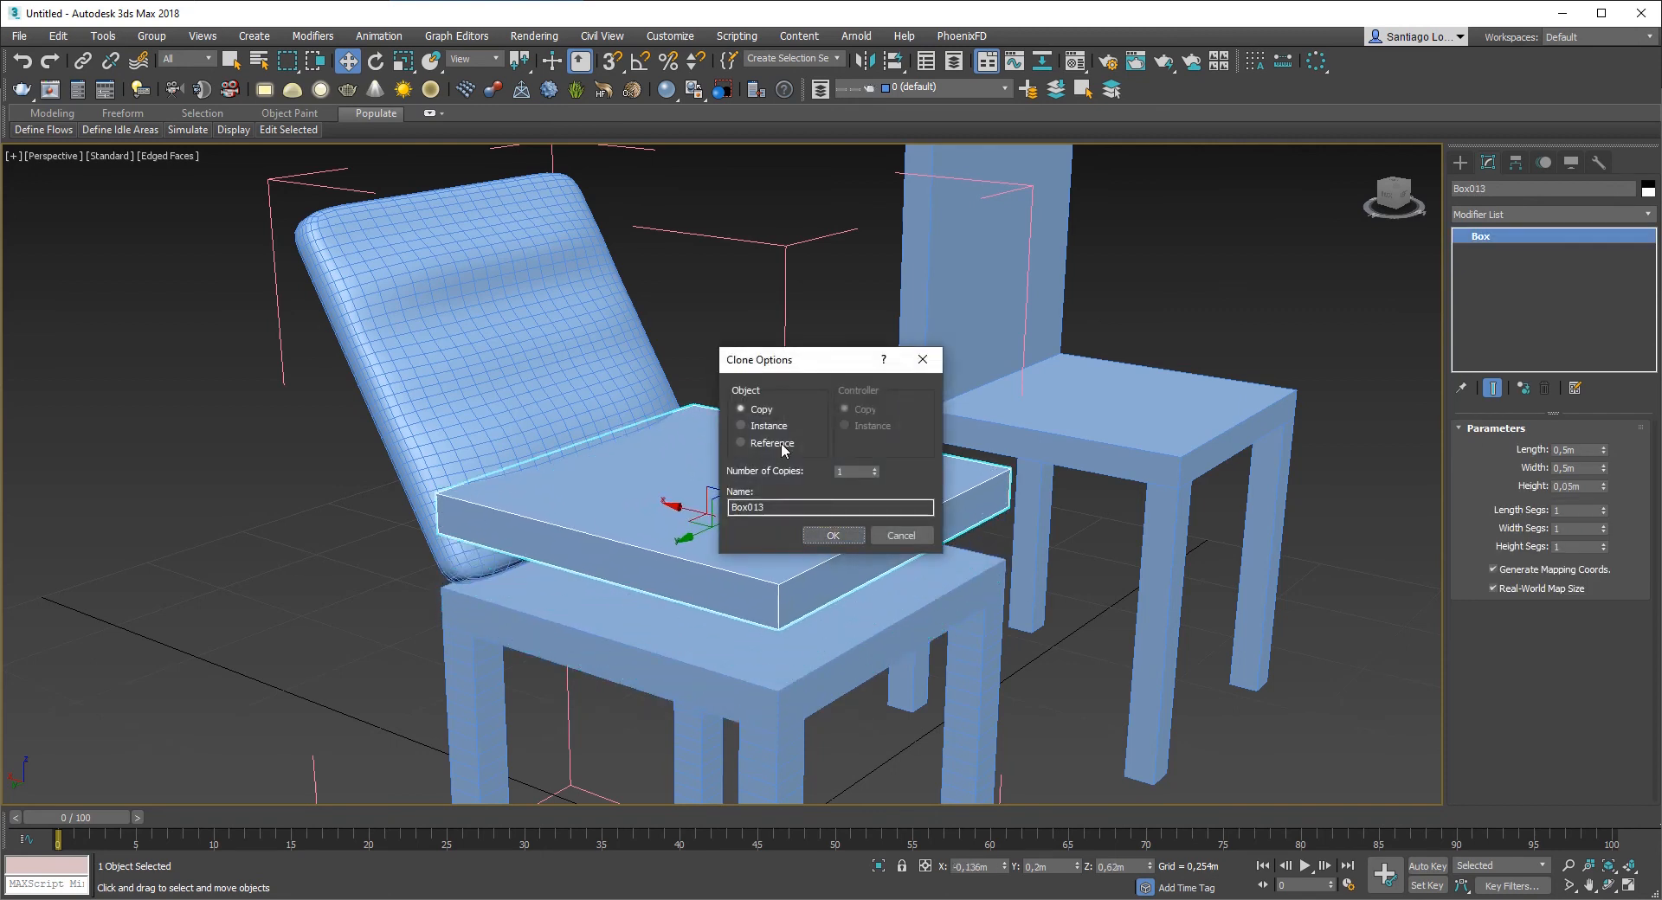
pyautogui.click(834, 536)
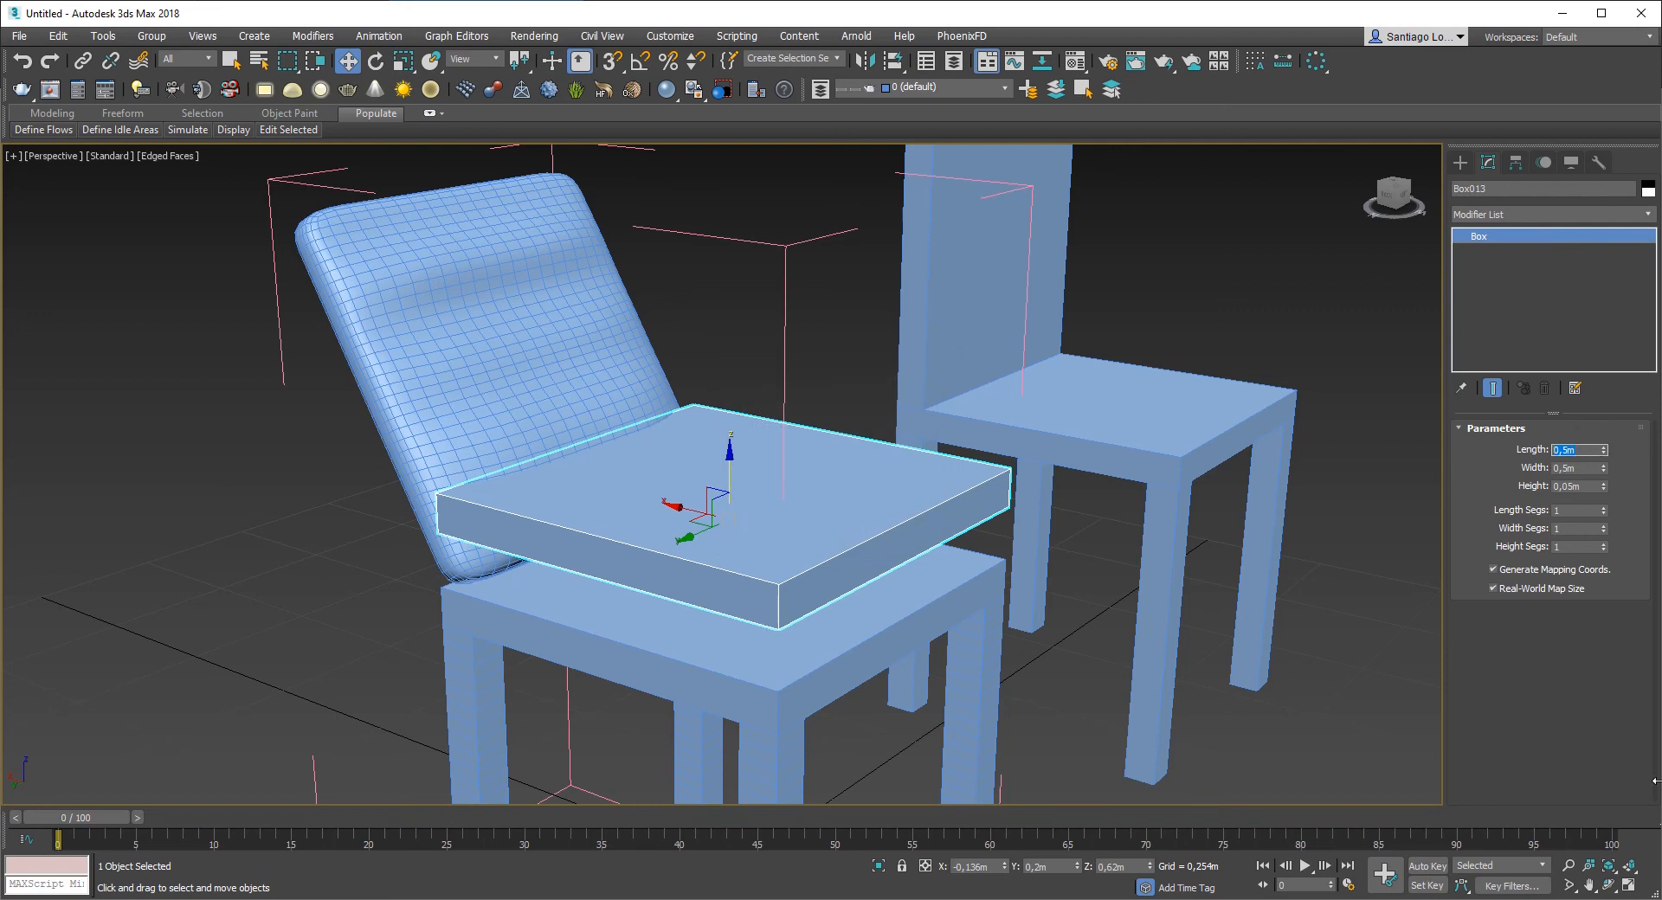
# Step: Set the copied seat box to 0,4 m length, 0,4 m width and 0,03 m height
pyautogui.press('Return')
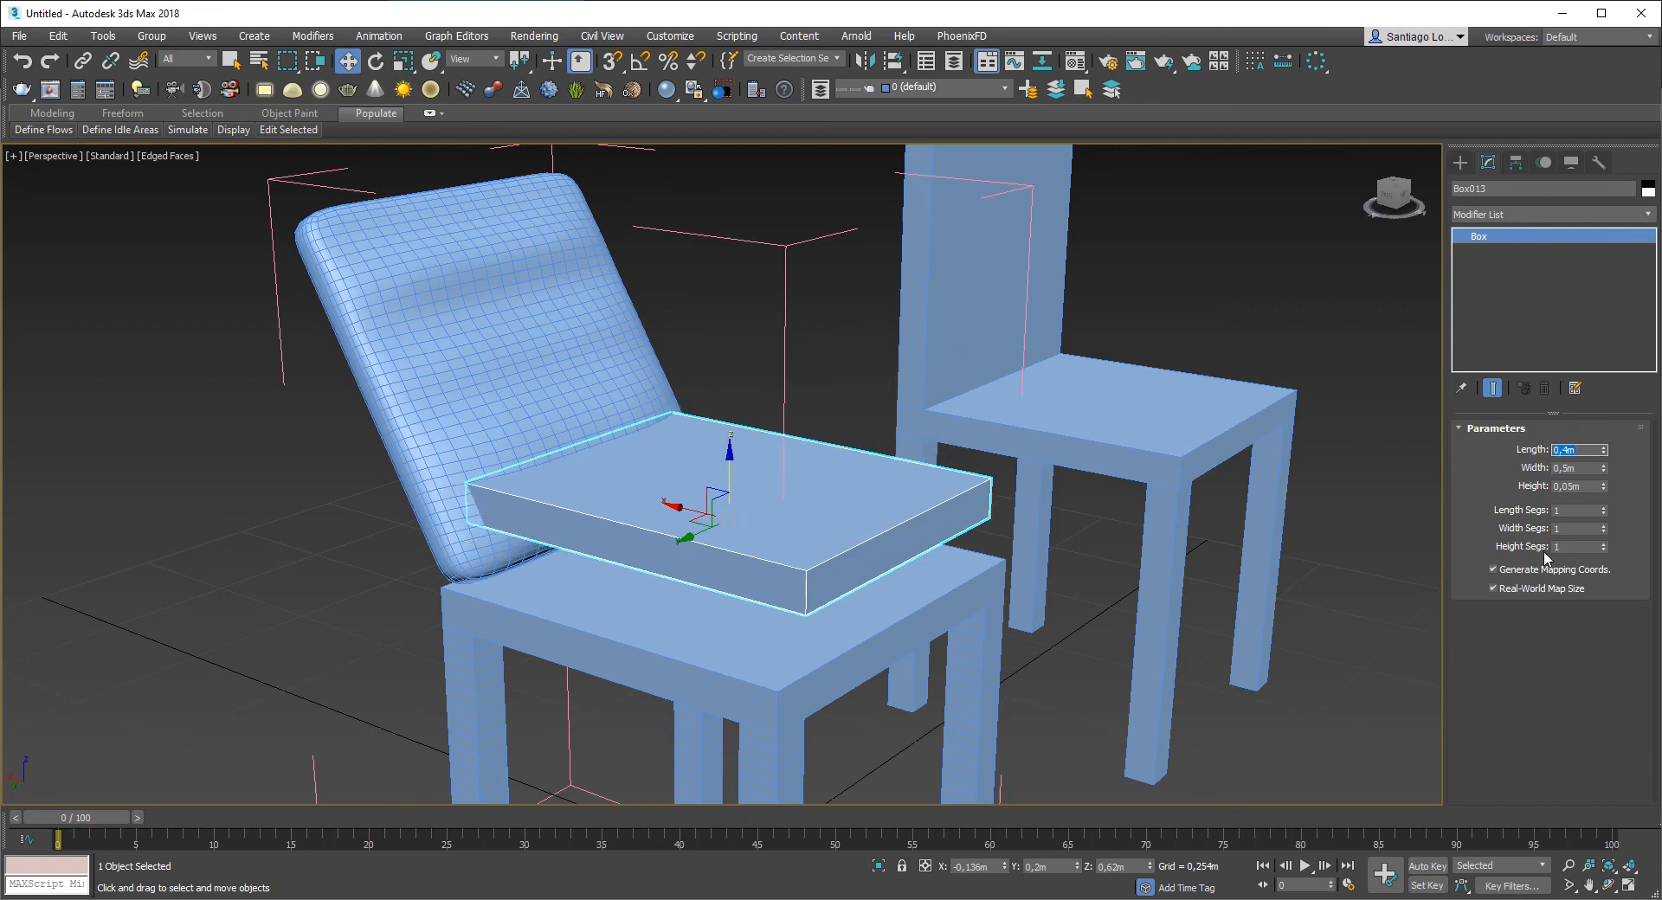
pyautogui.write('0,4')
pyautogui.press('Return')
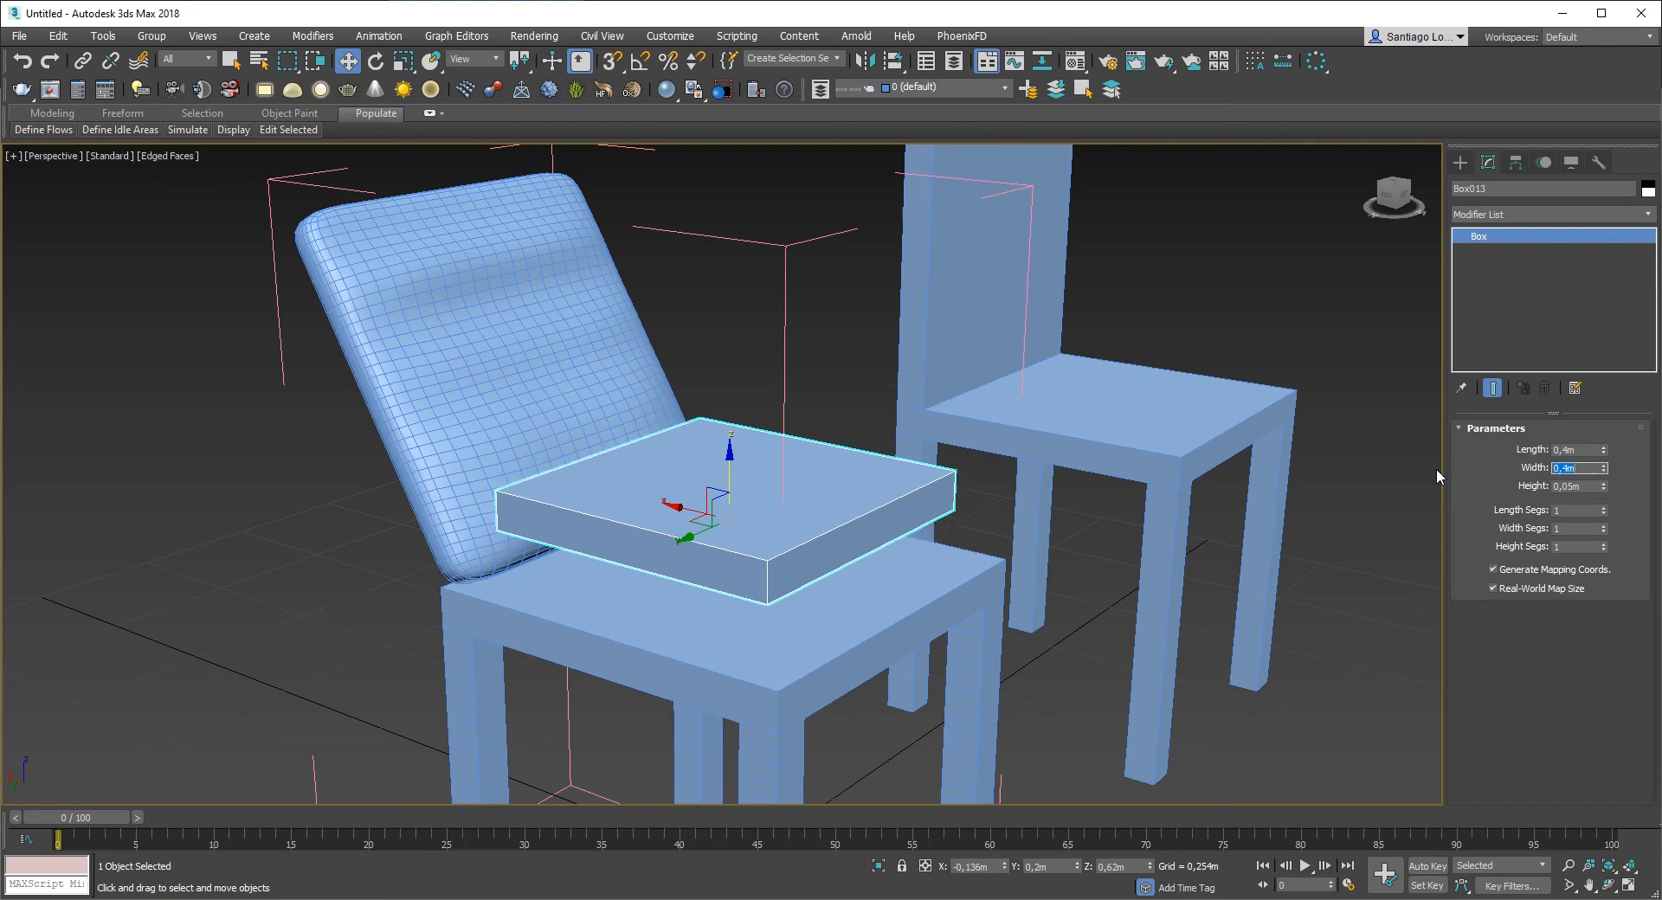
pyautogui.click(1585, 486)
pyautogui.write('0,03')
pyautogui.press('Return')
# Step: Lower the cushion box until it rests on the seat, at a height of about 0,543 m
pyautogui.moveTo(725, 491); pyautogui.dragTo(741, 554)
pyautogui.scroll(5, 774, 673)
pyautogui.scroll(-5, 775, 673)
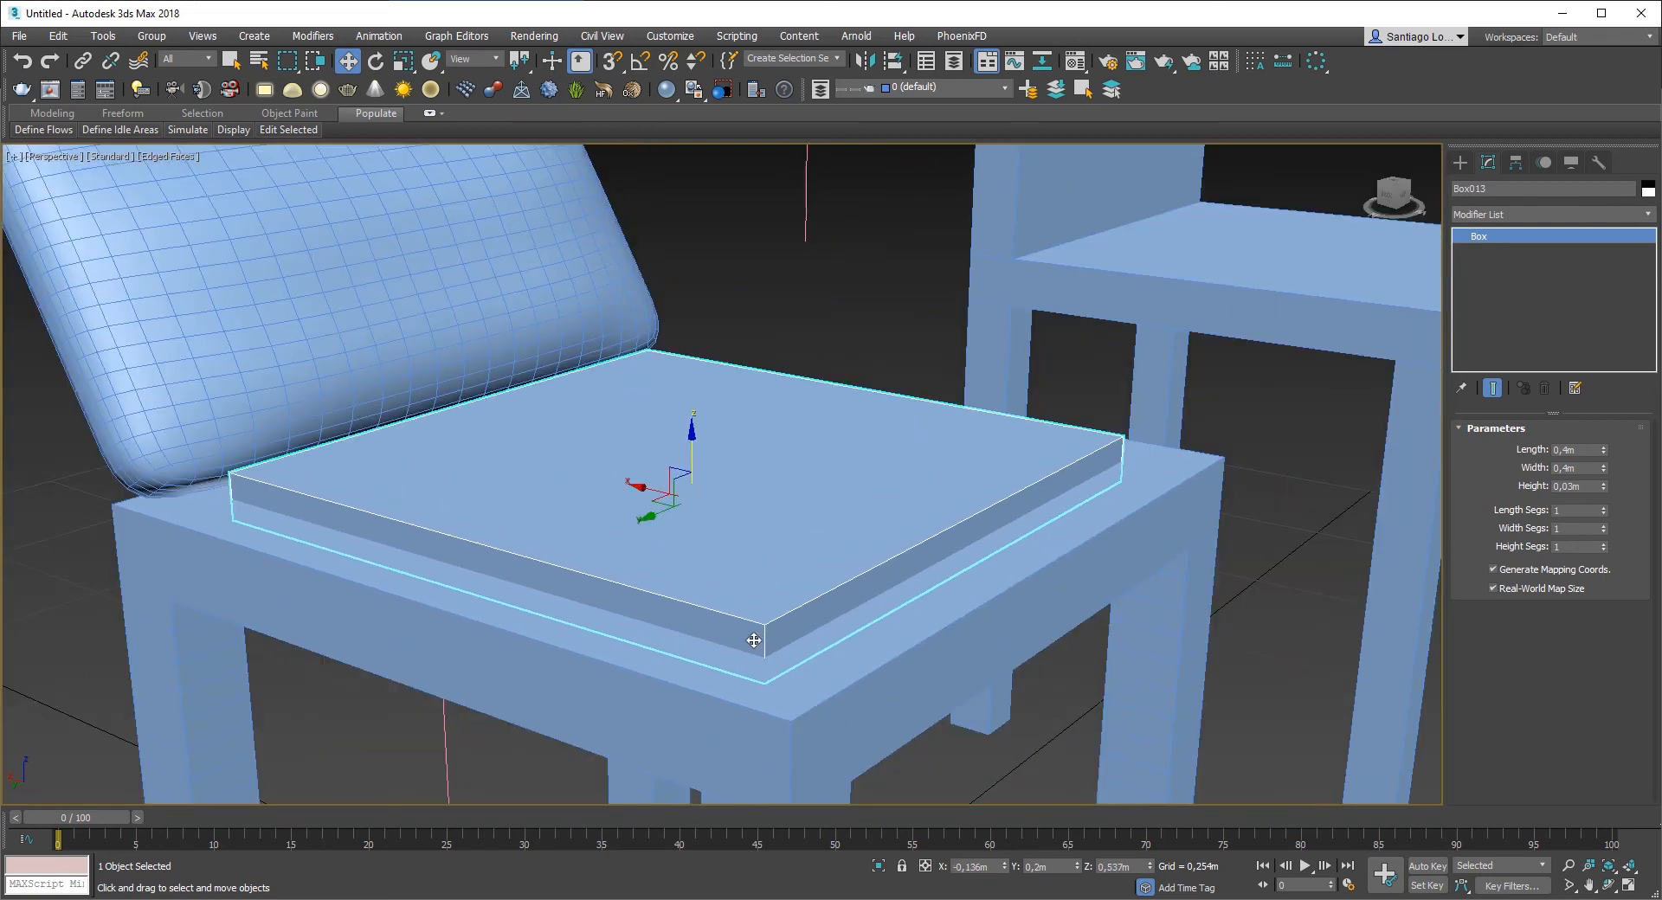
pyautogui.scroll(4, 749, 632)
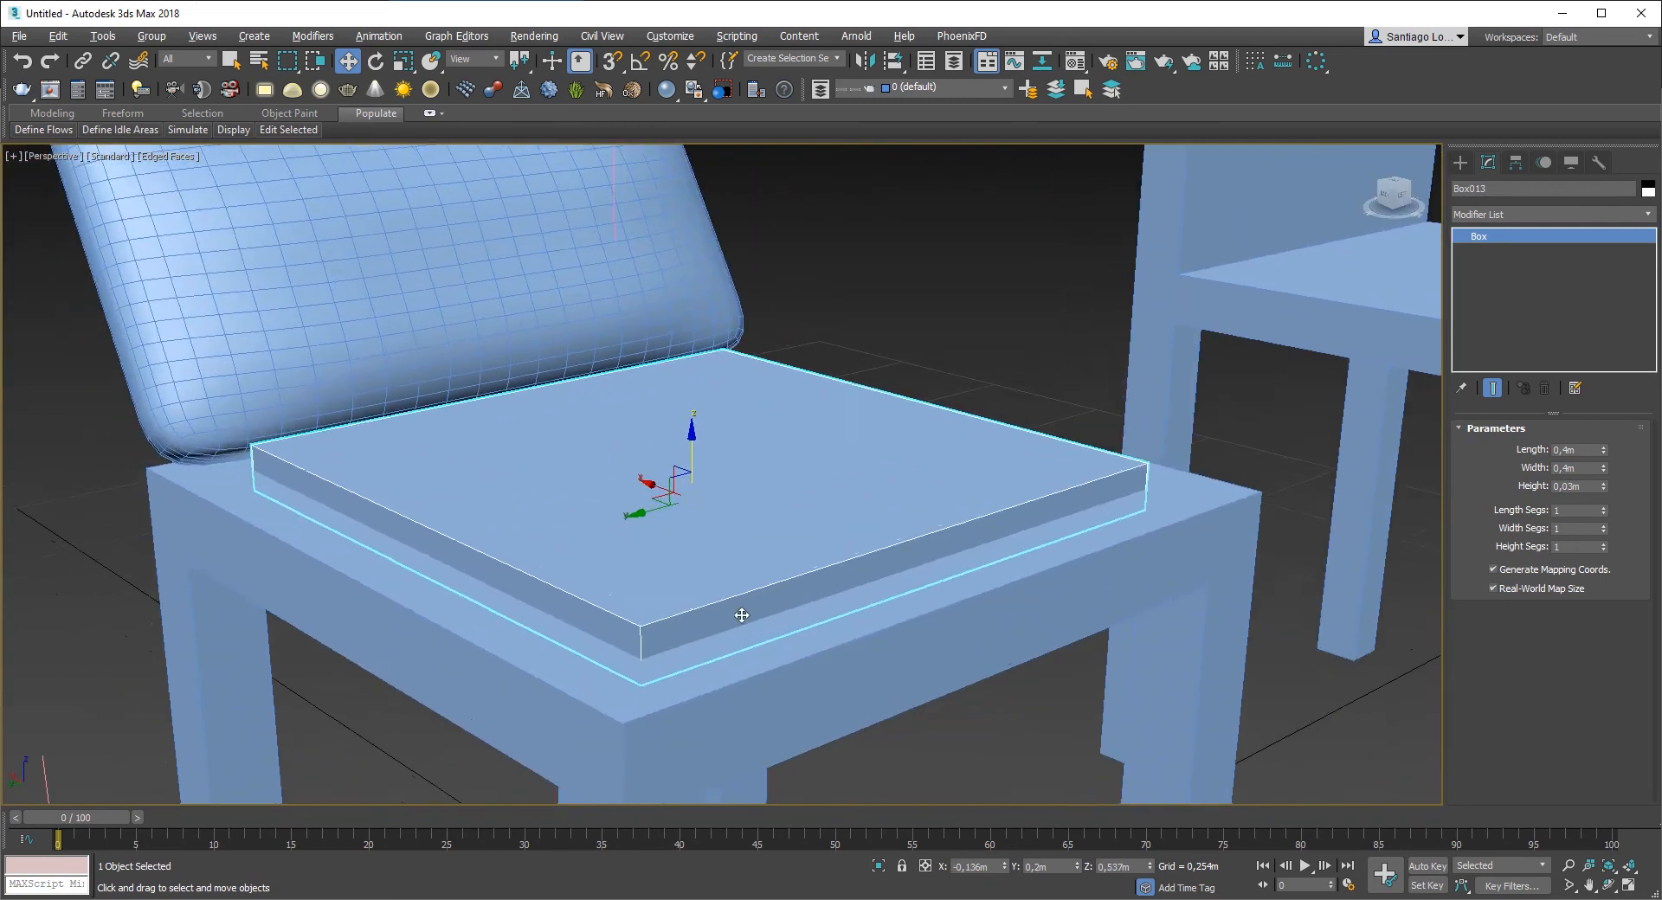
pyautogui.keyDown('alt'); pyautogui.moveTo(742, 616); pyautogui.dragTo(754, 609, button='middle'); pyautogui.keyUp('alt')
pyautogui.moveTo(698, 449)
pyautogui.mouseDown()
pyautogui.moveTo(700, 409)
pyautogui.moveTo(700, 457)
pyautogui.moveTo(701, 411)
pyautogui.moveTo(704, 433)
pyautogui.mouseUp()
pyautogui.scroll(-2, 695, 530)
pyautogui.keyDown('alt'); pyautogui.moveTo(695, 529); pyautogui.dragTo(742, 476, button='middle'); pyautogui.keyUp('alt')
pyautogui.scroll(2, 738, 436)
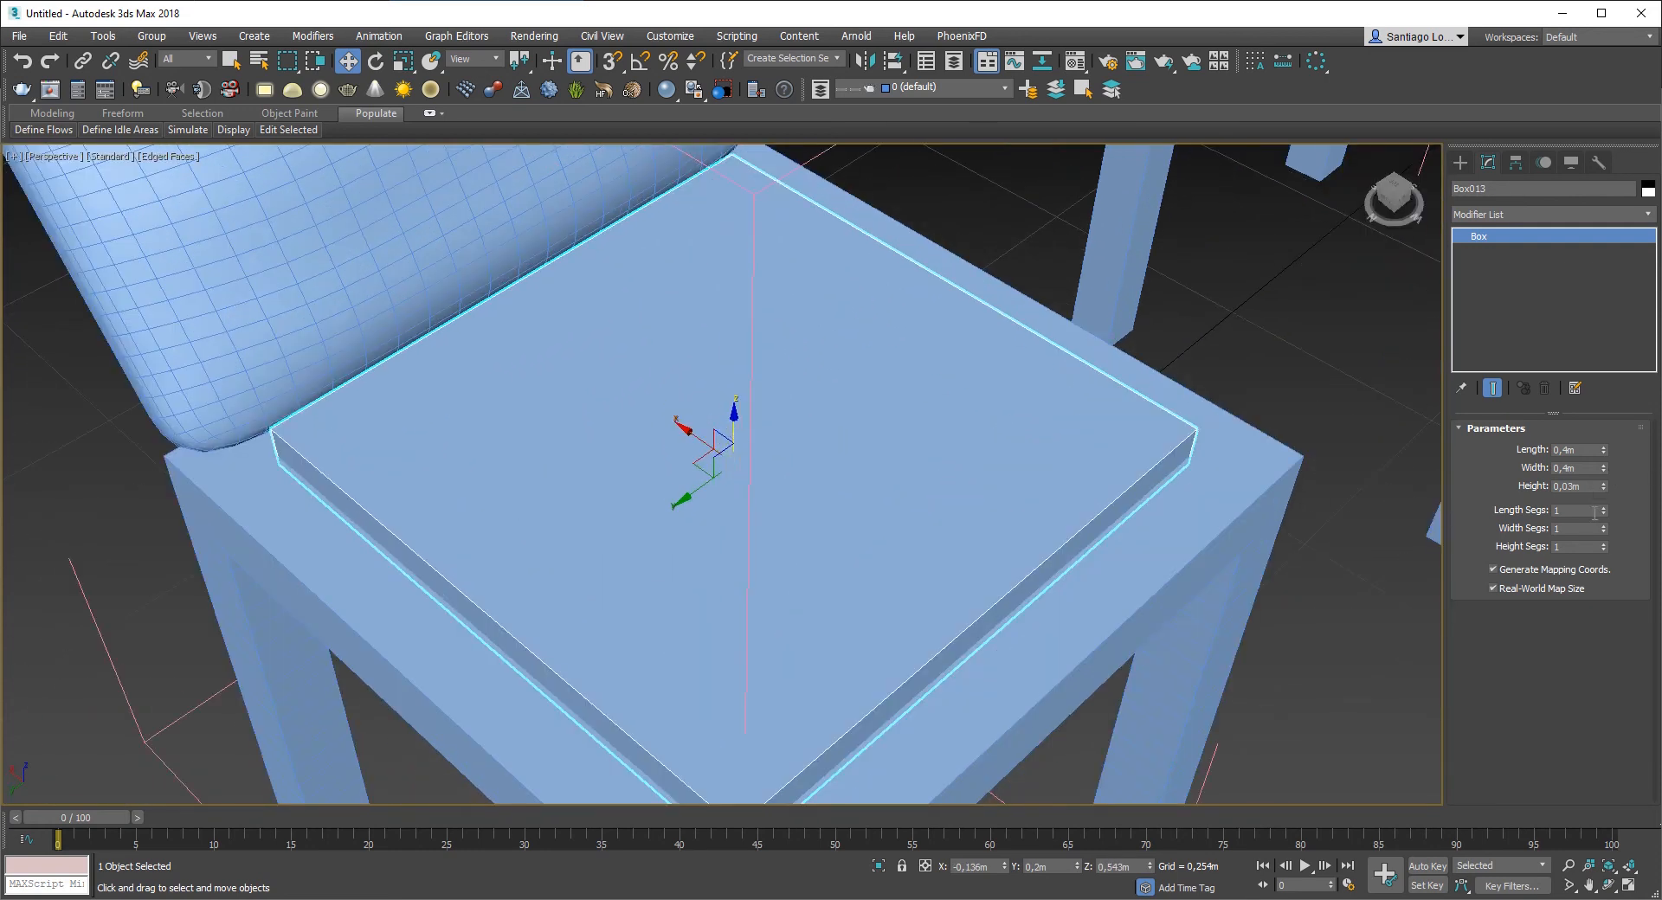
# Step: Set the cushion box to 7 length segments, 7 width segments and 2 height segments
pyautogui.click(1603, 544)
pyautogui.click(1602, 525)
pyautogui.click(1602, 526)
pyautogui.click(1602, 525)
pyautogui.click(1602, 526)
pyautogui.click(1603, 508)
pyautogui.click(1603, 508)
pyautogui.click(1603, 508)
pyautogui.click(1603, 508)
pyautogui.keyDown('alt'); pyautogui.moveTo(985, 524); pyautogui.dragTo(998, 466, button='middle'); pyautogui.keyUp('alt')
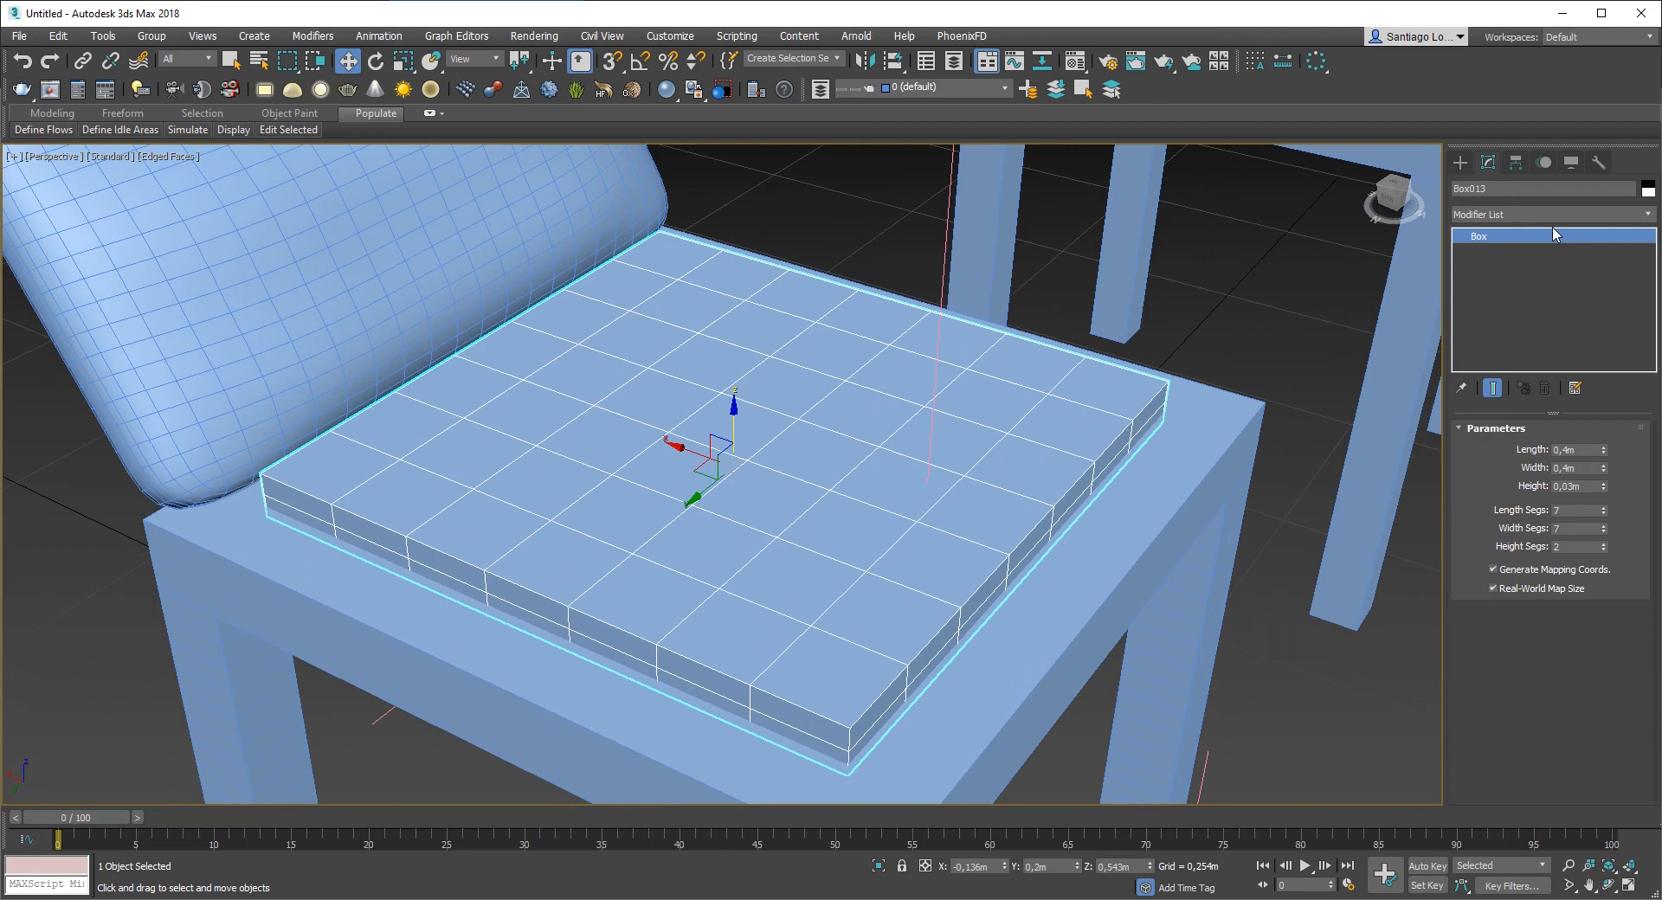
# Step: Add an Edit Poly modifier to the cushion box and enter its Edge level
pyautogui.click(1534, 214)
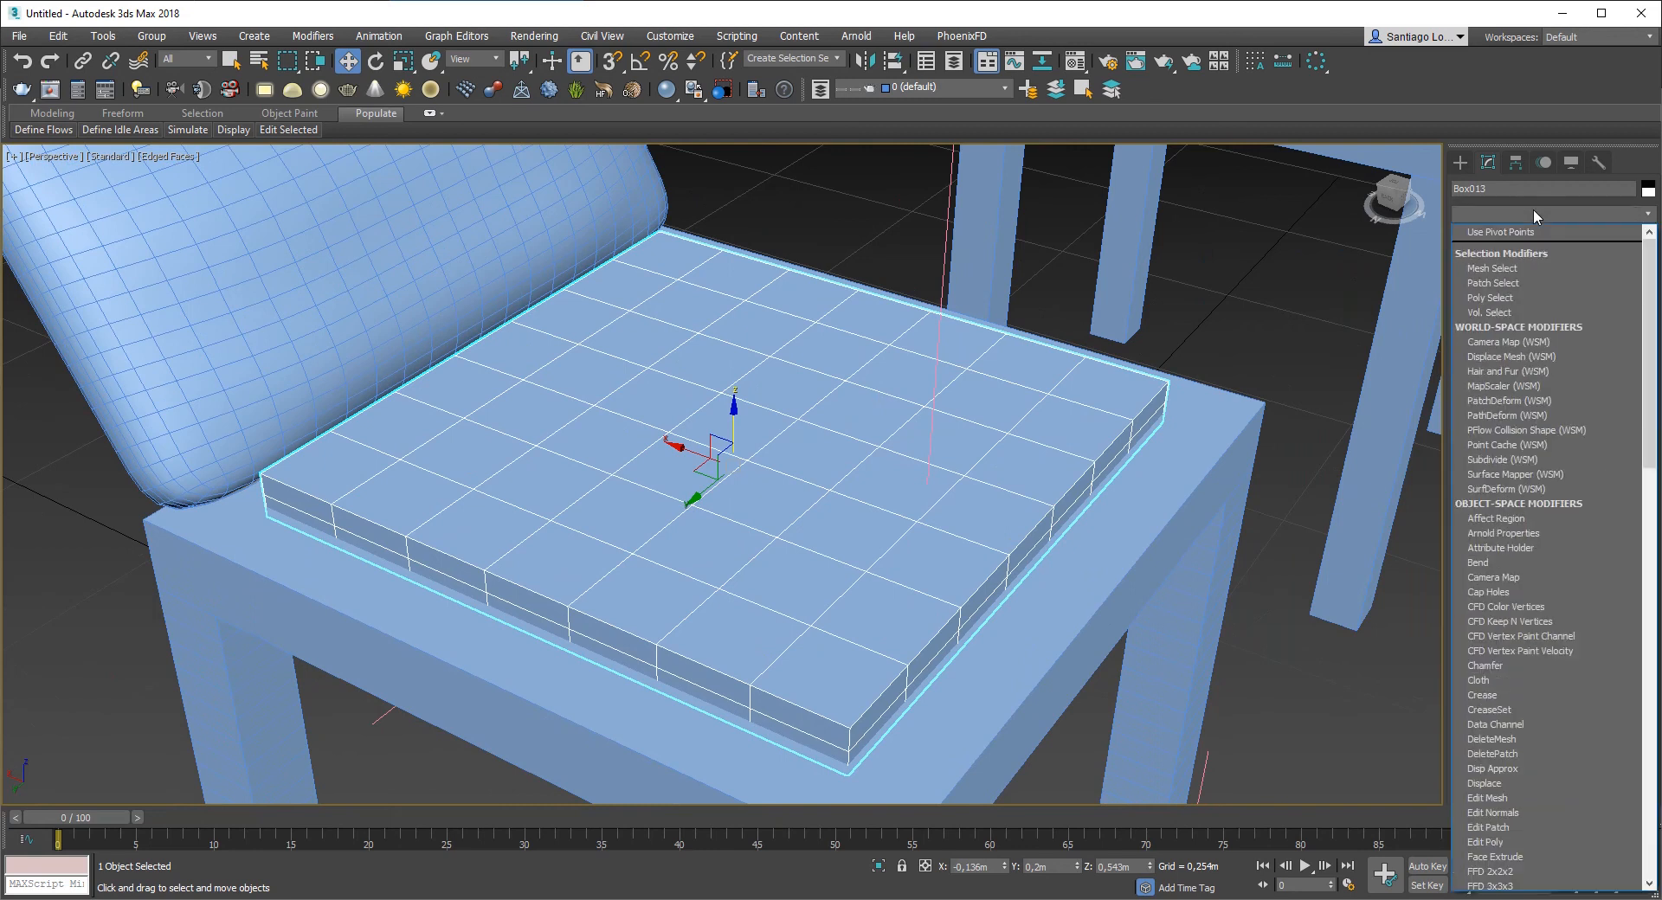
pyautogui.click(1506, 779)
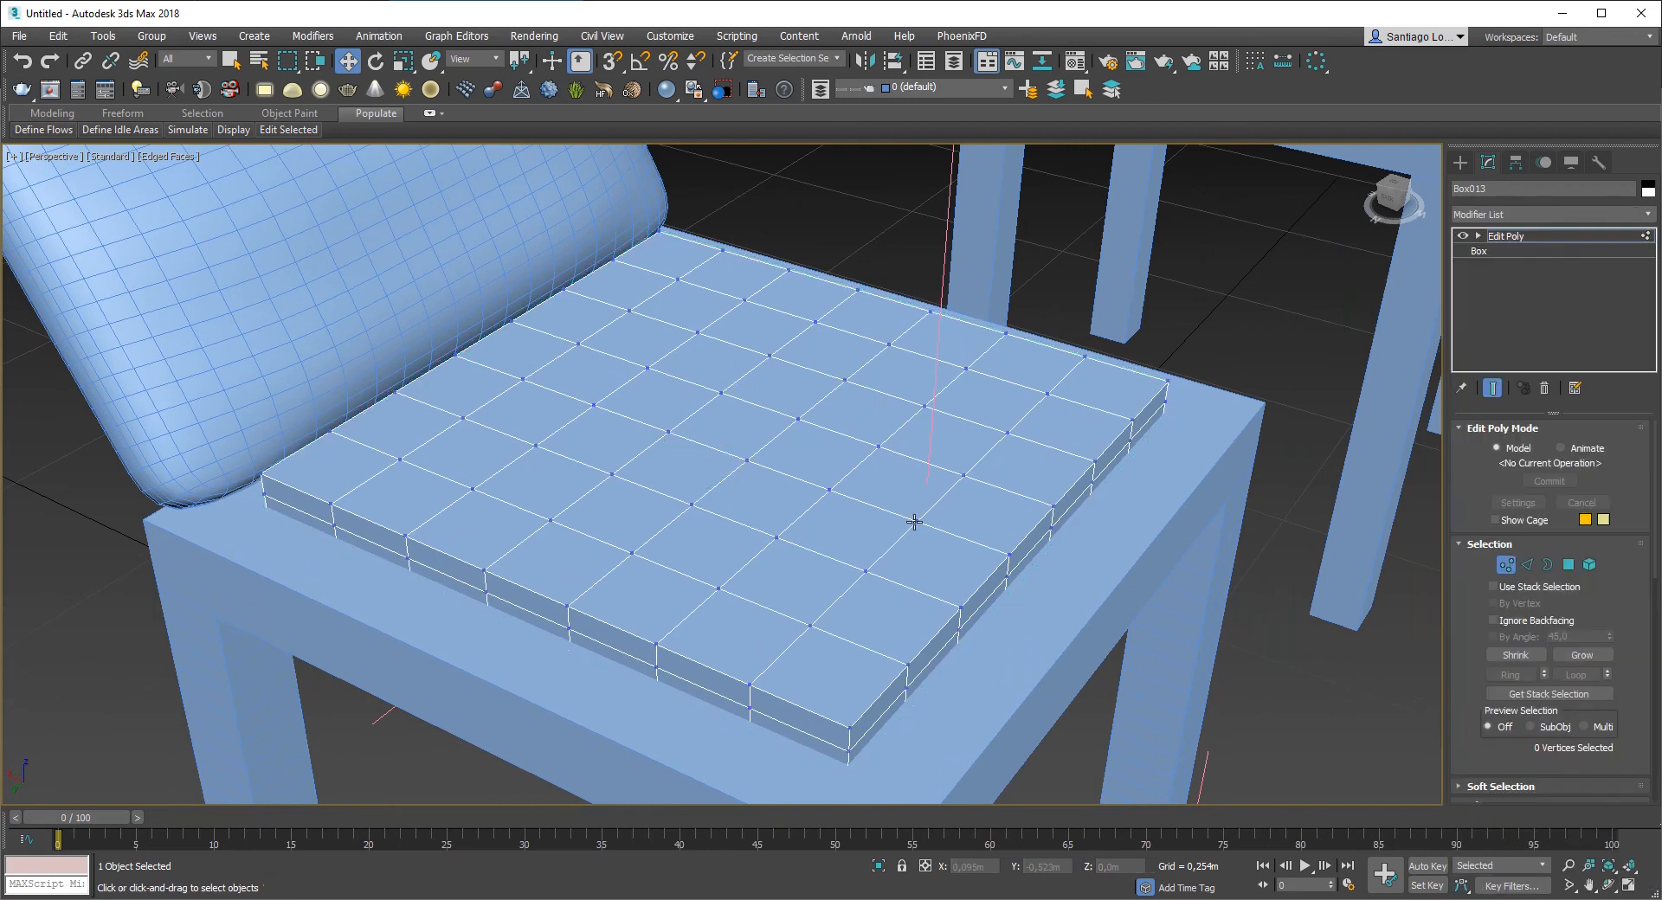
pyautogui.click(1527, 565)
# Step: Select the five inner edges of the line nearest the cushion's front edge and raise them slightly
pyautogui.click(854, 583)
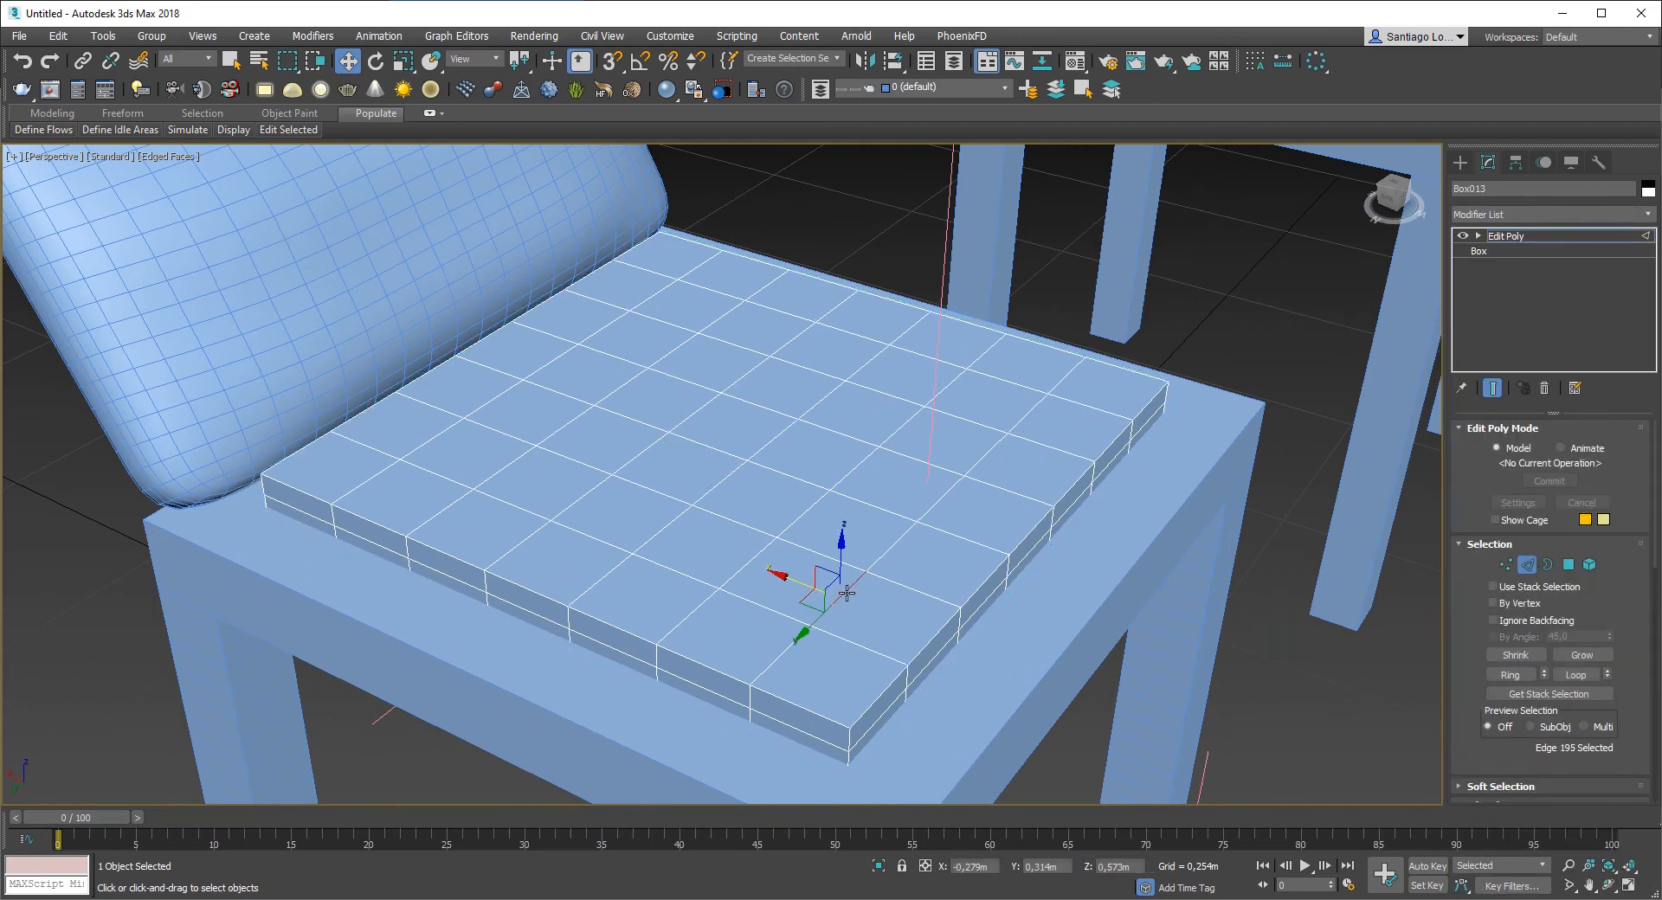
pyautogui.keyDown('ctrl'); pyautogui.click(902, 534); pyautogui.keyUp('ctrl')
pyautogui.keyDown('ctrl'); pyautogui.click(954, 486); pyautogui.keyUp('ctrl')
pyautogui.keyDown('ctrl'); pyautogui.click(979, 463); pyautogui.keyUp('ctrl')
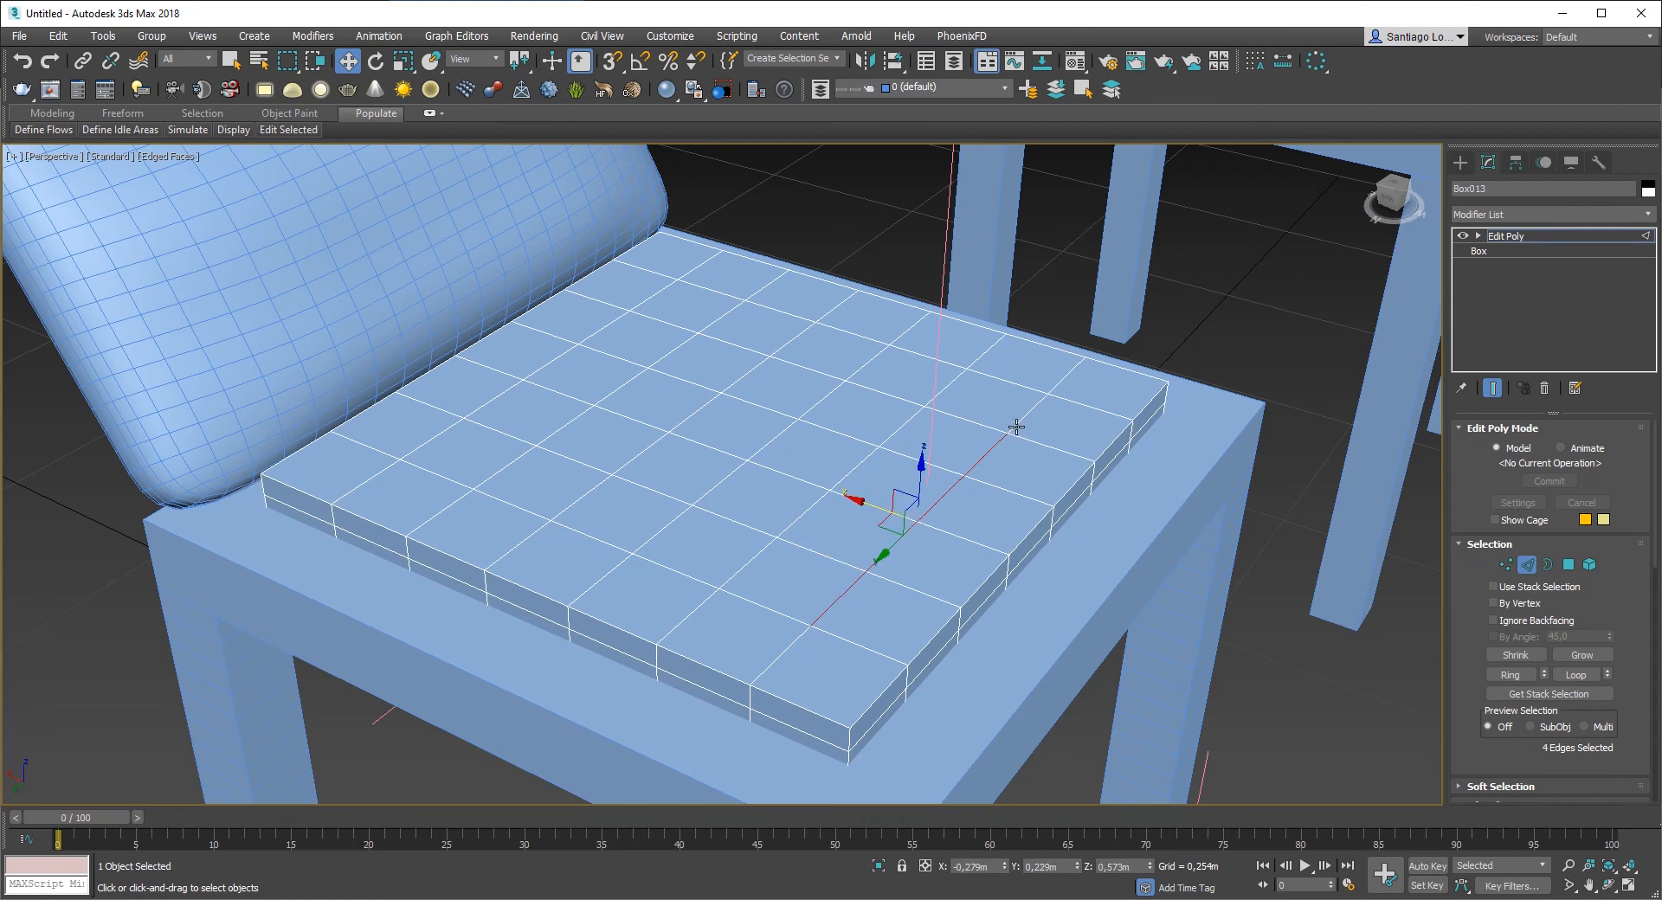
pyautogui.keyDown('ctrl'); pyautogui.click(1016, 424); pyautogui.keyUp('ctrl')
pyautogui.moveTo(945, 459); pyautogui.dragTo(944, 433)
pyautogui.keyDown('alt'); pyautogui.moveTo(944, 467); pyautogui.dragTo(835, 445, button='middle'); pyautogui.keyUp('alt')
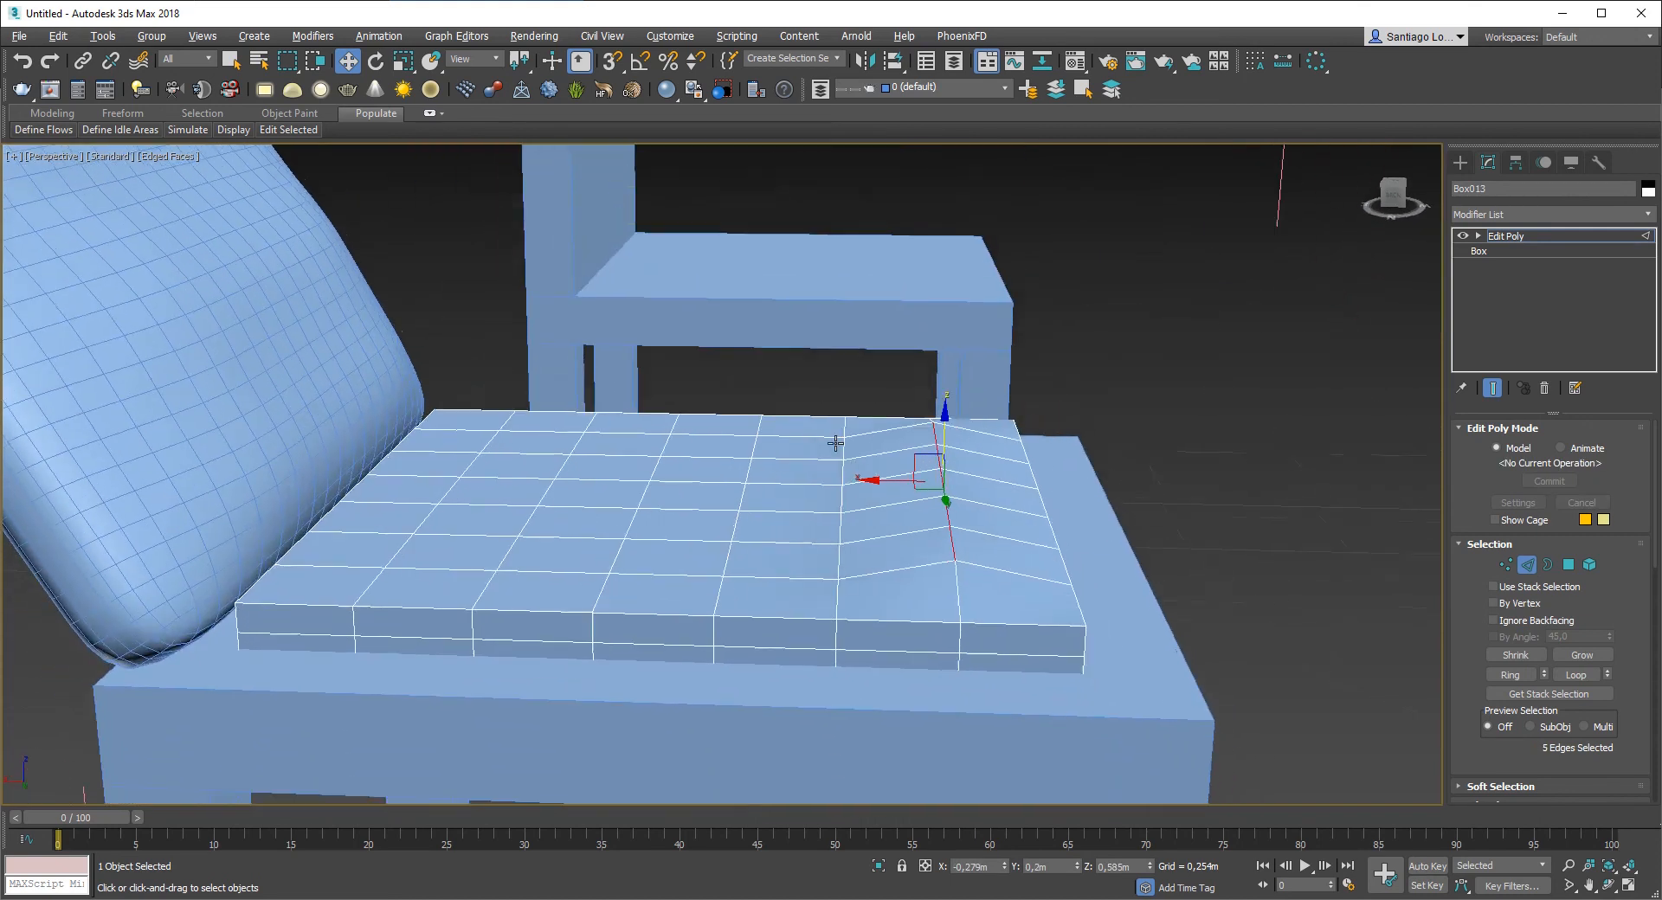
# Step: Raise the five inner edges of the fourth and the second cross lines, counted from the backrest, to form alternating ridges on the cushion
pyautogui.keyDown('alt'); pyautogui.moveTo(834, 445); pyautogui.dragTo(824, 442, button='middle'); pyautogui.keyUp('alt')
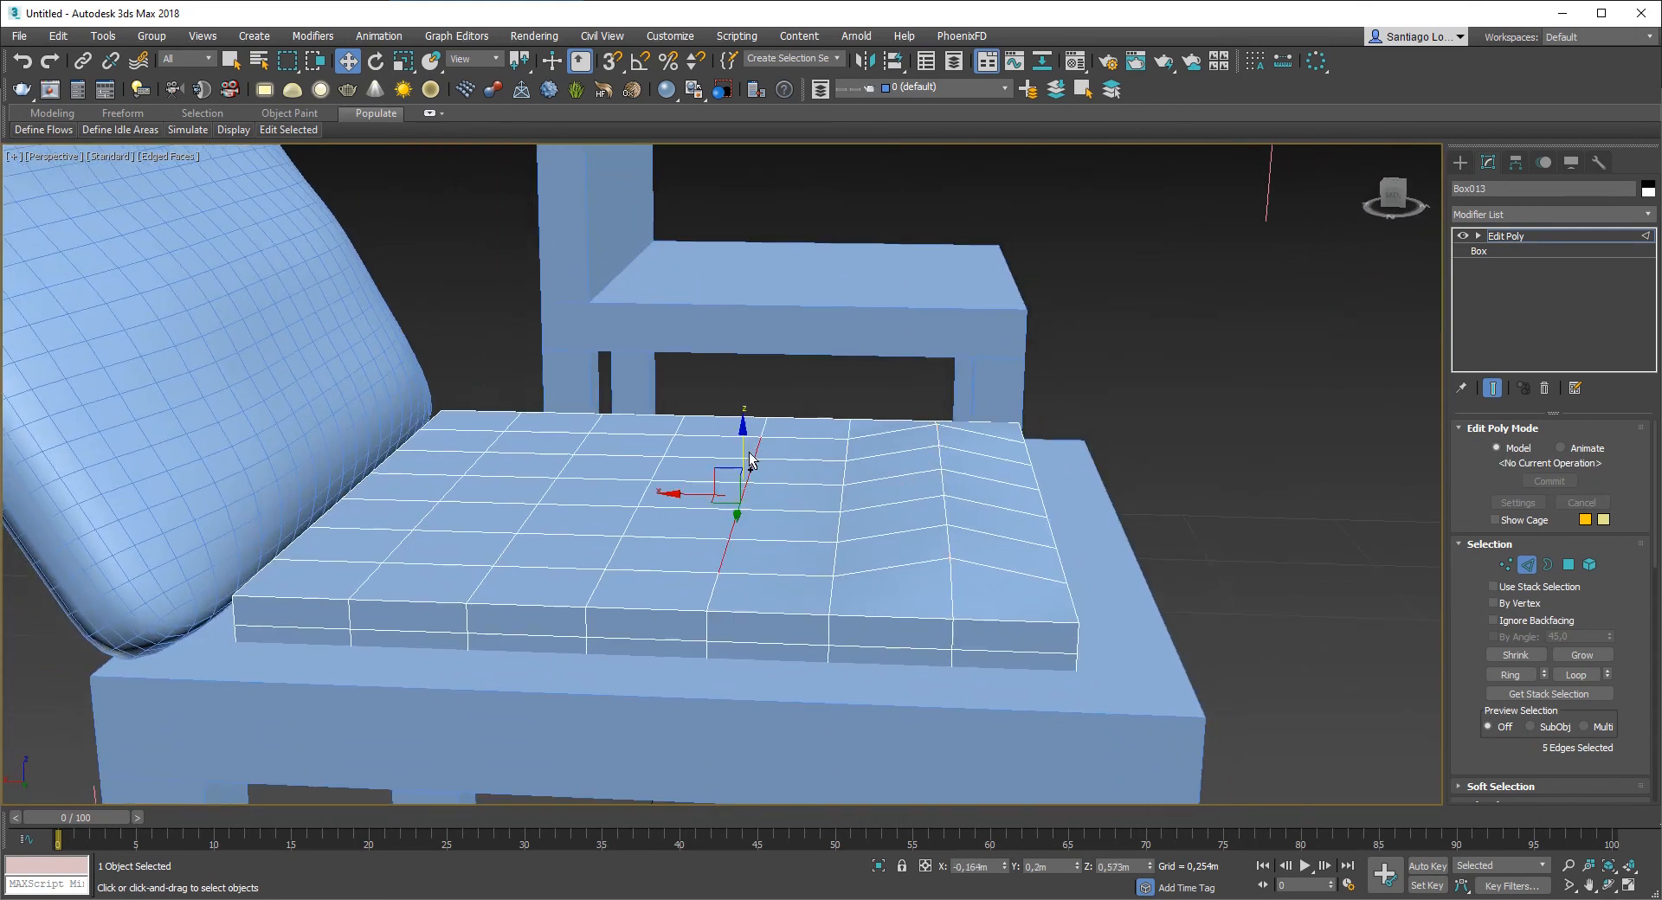
pyautogui.moveTo(744, 454); pyautogui.dragTo(742, 432)
pyautogui.keyDown('alt'); pyautogui.moveTo(741, 432); pyautogui.dragTo(794, 672, button='middle'); pyautogui.keyUp('alt')
pyautogui.keyDown('ctrl'); pyautogui.click(805, 660); pyautogui.keyUp('ctrl')
pyautogui.keyDown('ctrl'); pyautogui.click(818, 608); pyautogui.keyUp('ctrl')
pyautogui.keyDown('ctrl'); pyautogui.click(830, 558); pyautogui.keyUp('ctrl')
pyautogui.keyDown('ctrl'); pyautogui.click(840, 516); pyautogui.keyUp('ctrl')
pyautogui.keyDown('ctrl'); pyautogui.click(848, 476); pyautogui.keyUp('ctrl')
pyautogui.moveTo(839, 517); pyautogui.dragTo(839, 493)
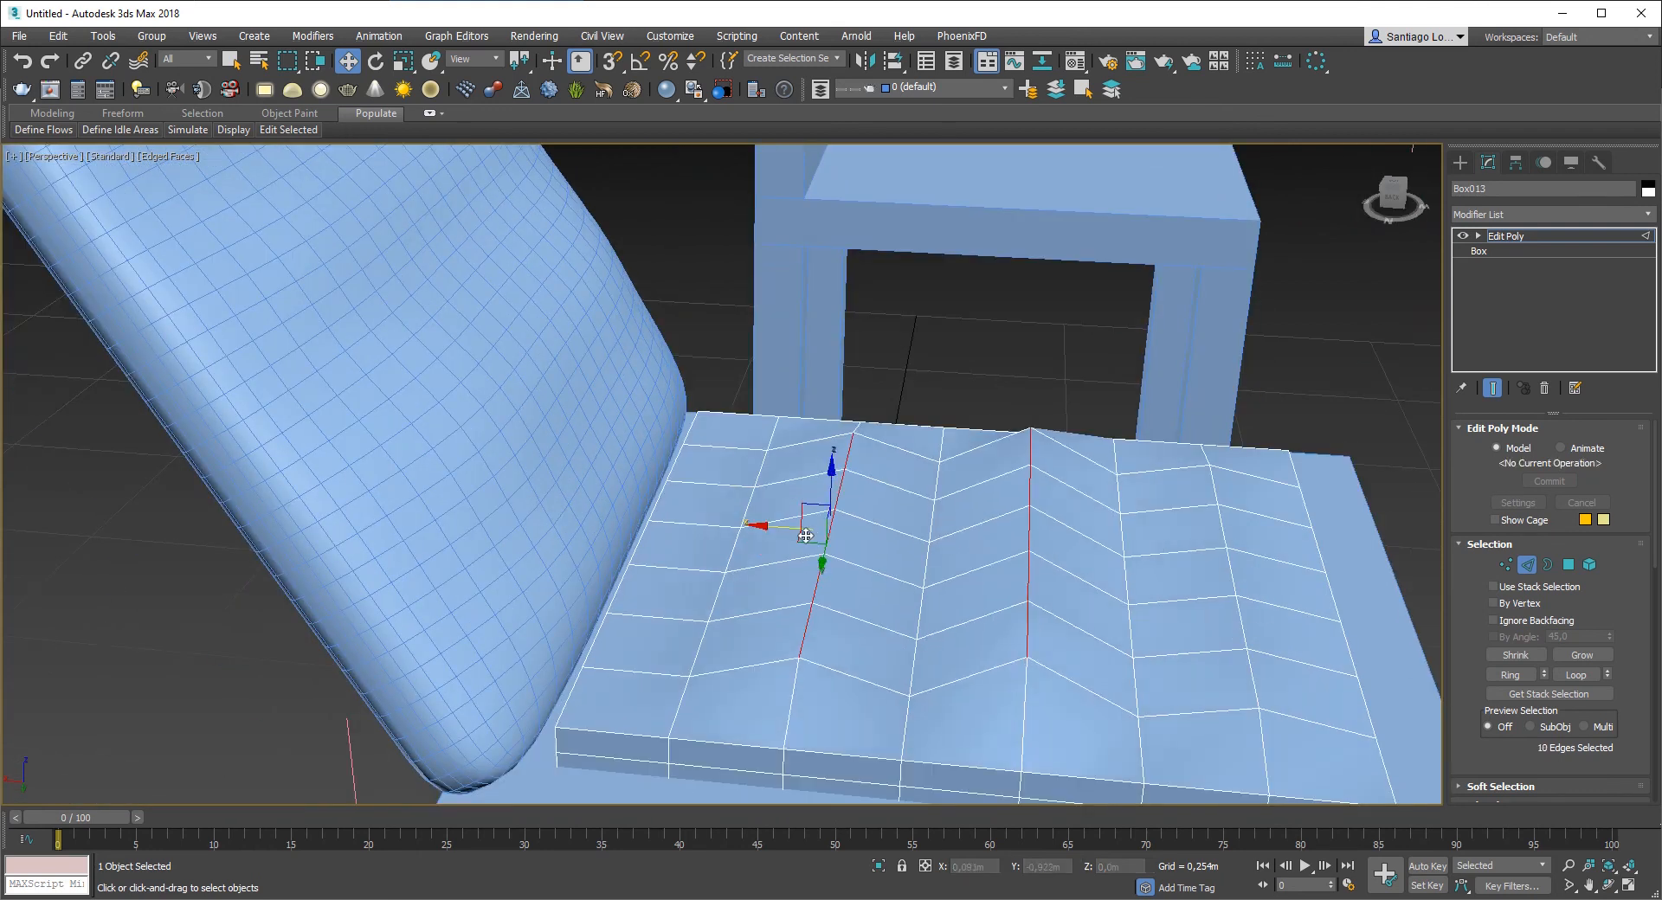
pyautogui.hotkey('ctrl', 'z')
pyautogui.click(805, 657)
# Step: Leave the cushion's Edge level and add a TurboSmooth modifier on top of its Edit Poly
pyautogui.click(1527, 564)
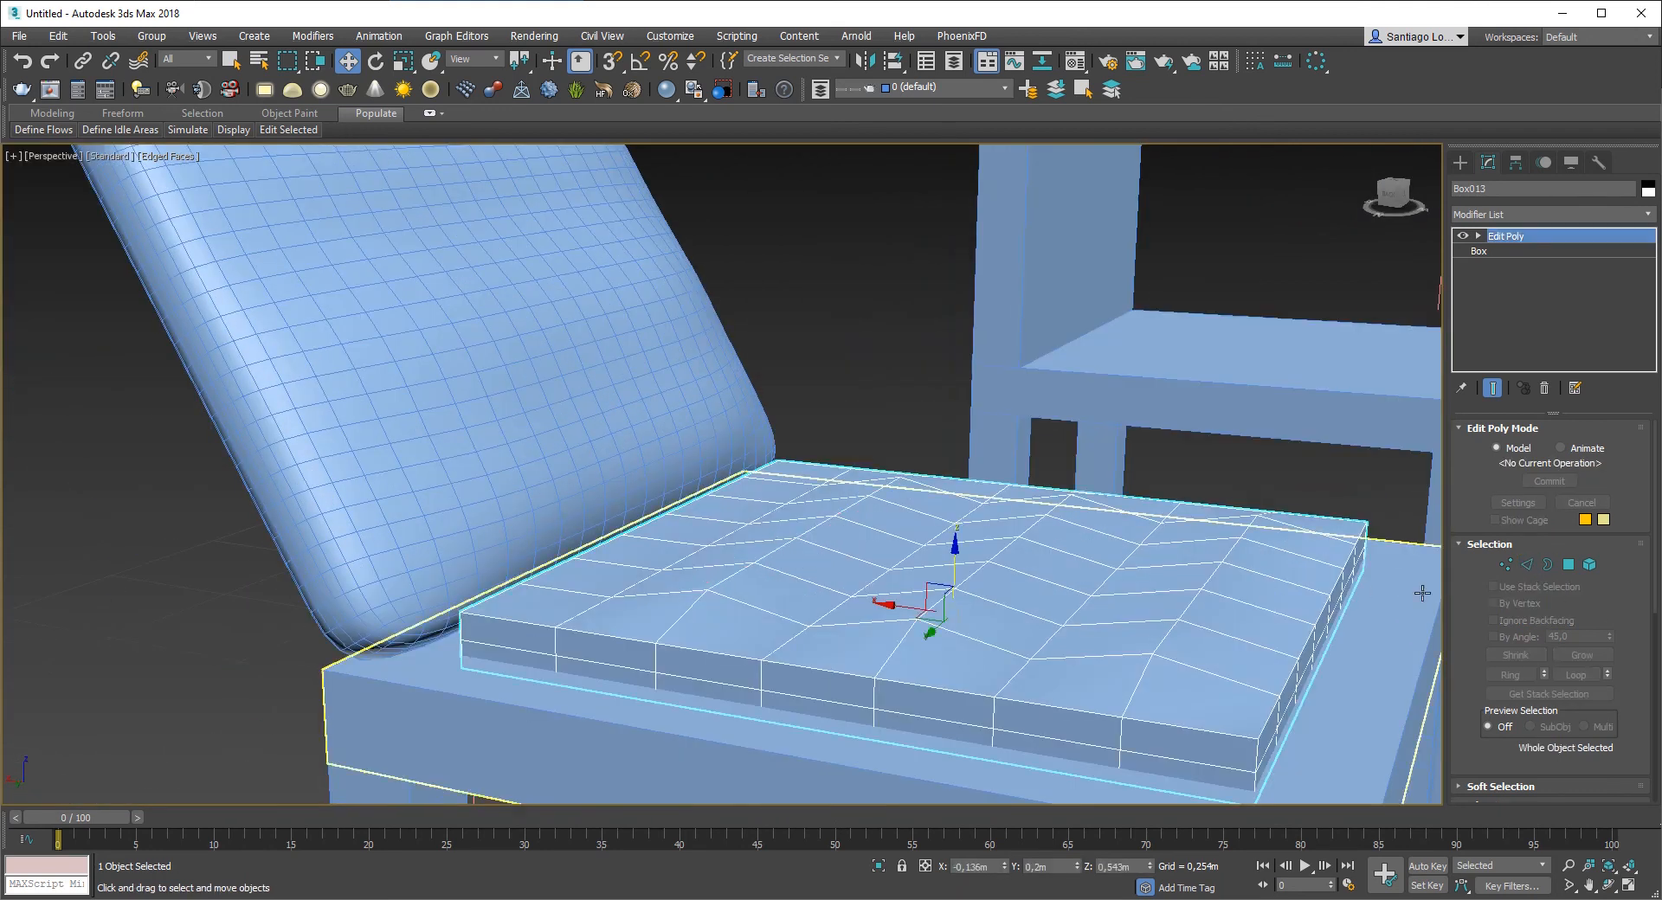
pyautogui.click(1528, 571)
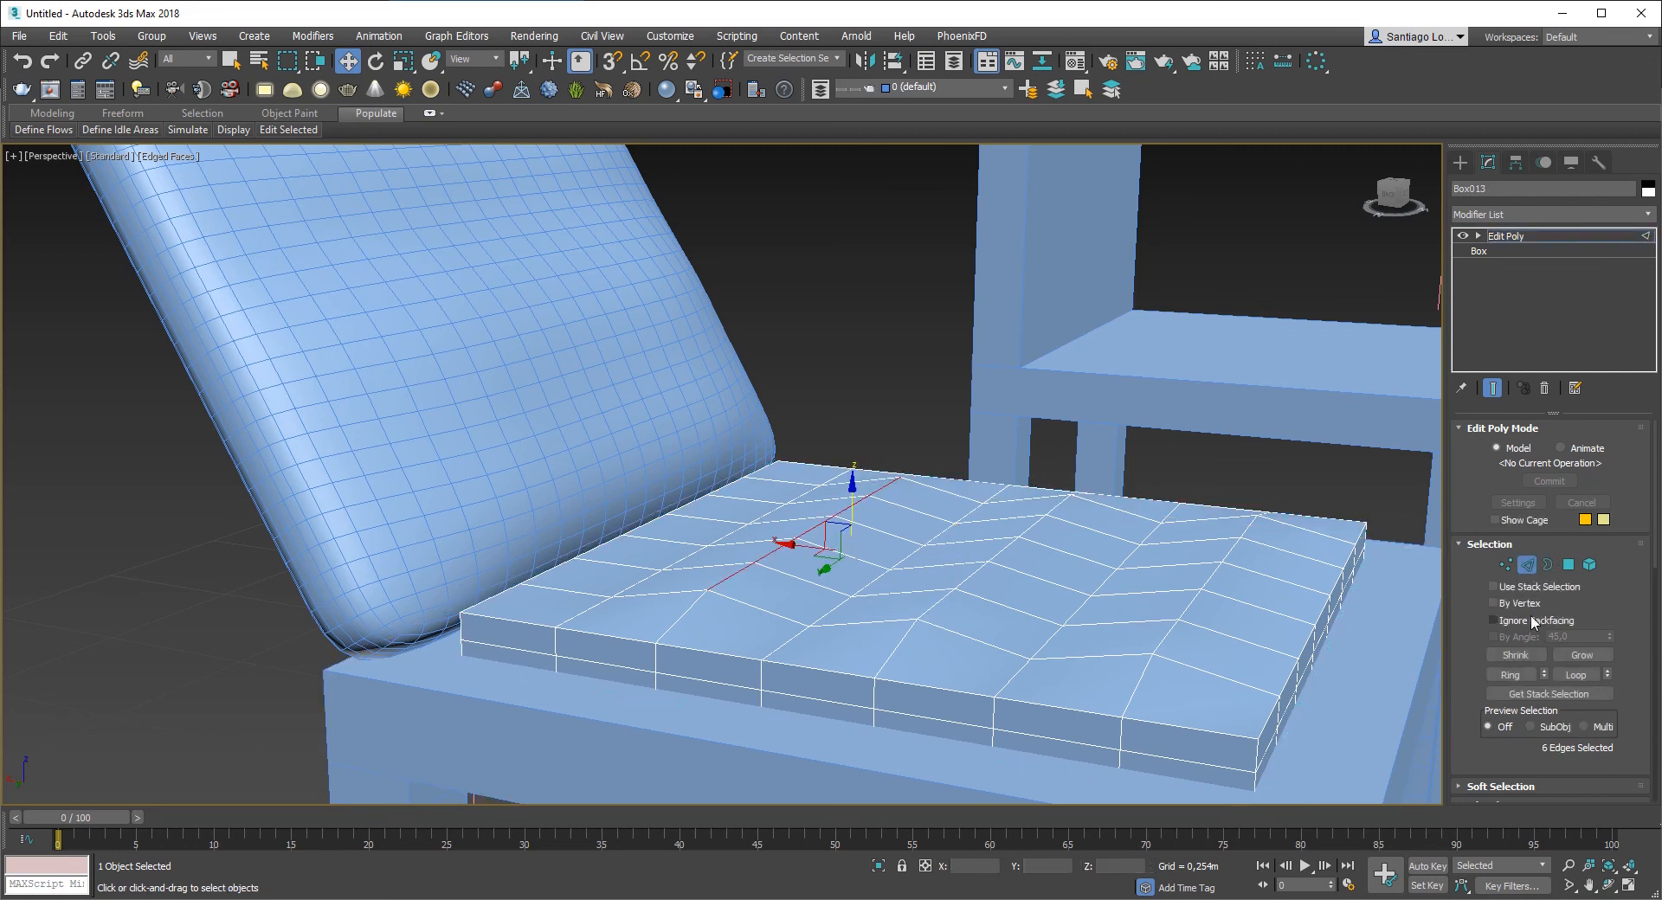
pyautogui.click(1528, 567)
pyautogui.click(1532, 215)
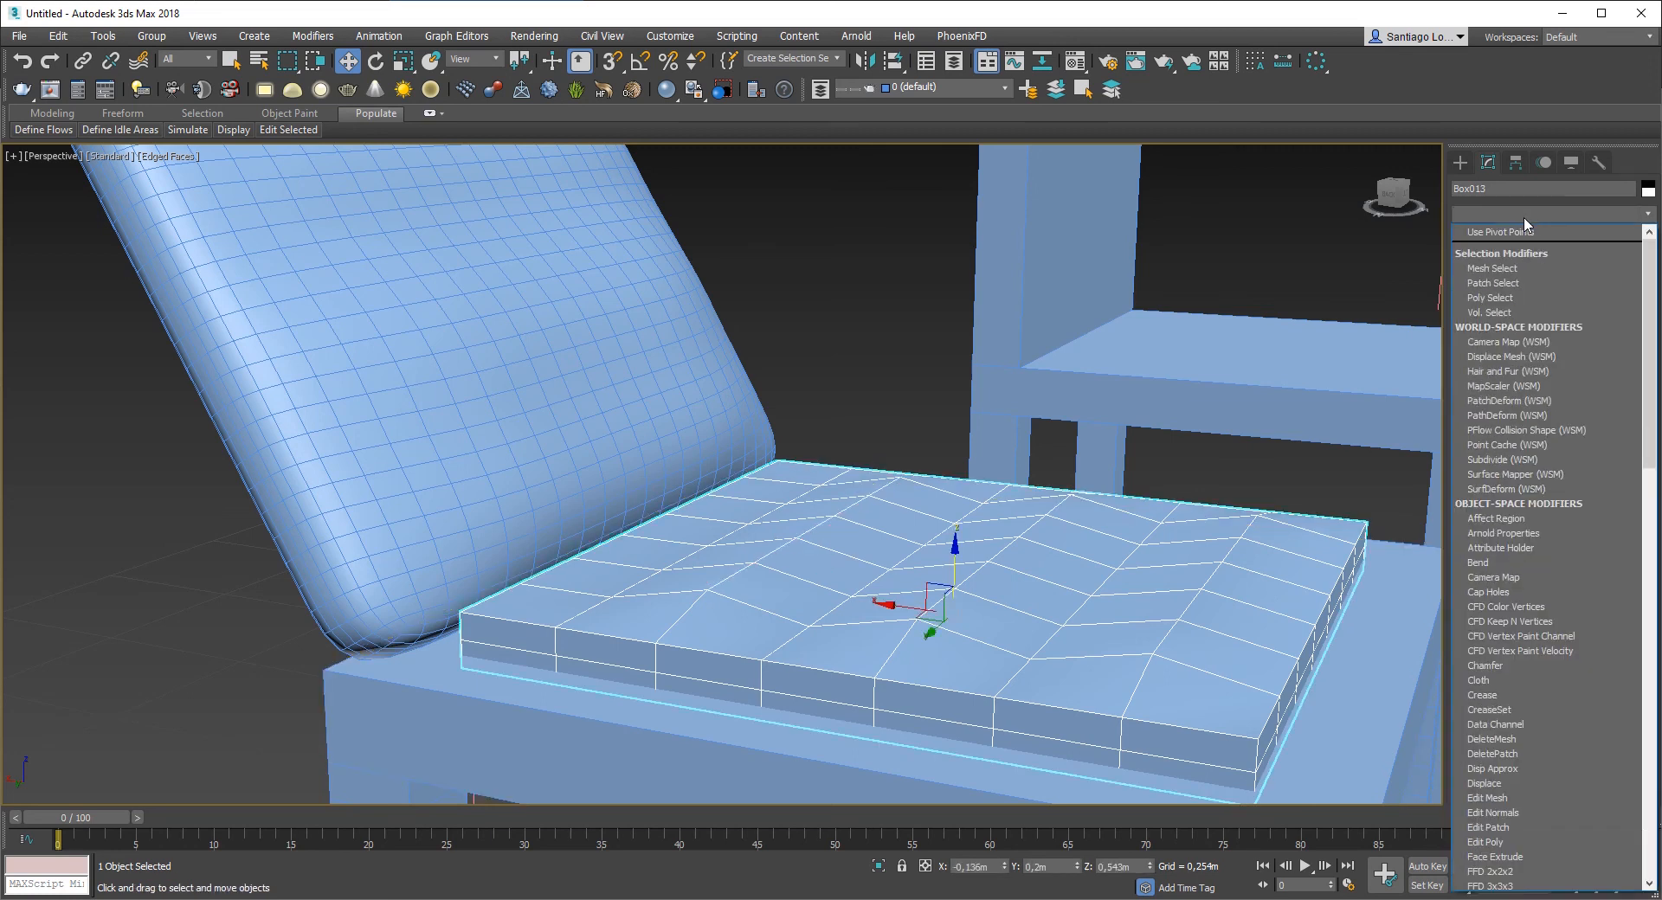
pyautogui.press('t')
pyautogui.click(1529, 570)
# Step: Examine the smoothed seat cushion from several angles against the backrest pad and the seat
pyautogui.keyDown('alt'); pyautogui.moveTo(1157, 541); pyautogui.dragTo(1037, 350, button='middle'); pyautogui.keyUp('alt')
pyautogui.click(1037, 349)
pyautogui.scroll(5, 852, 469)
pyautogui.scroll(-5, 927, 575)
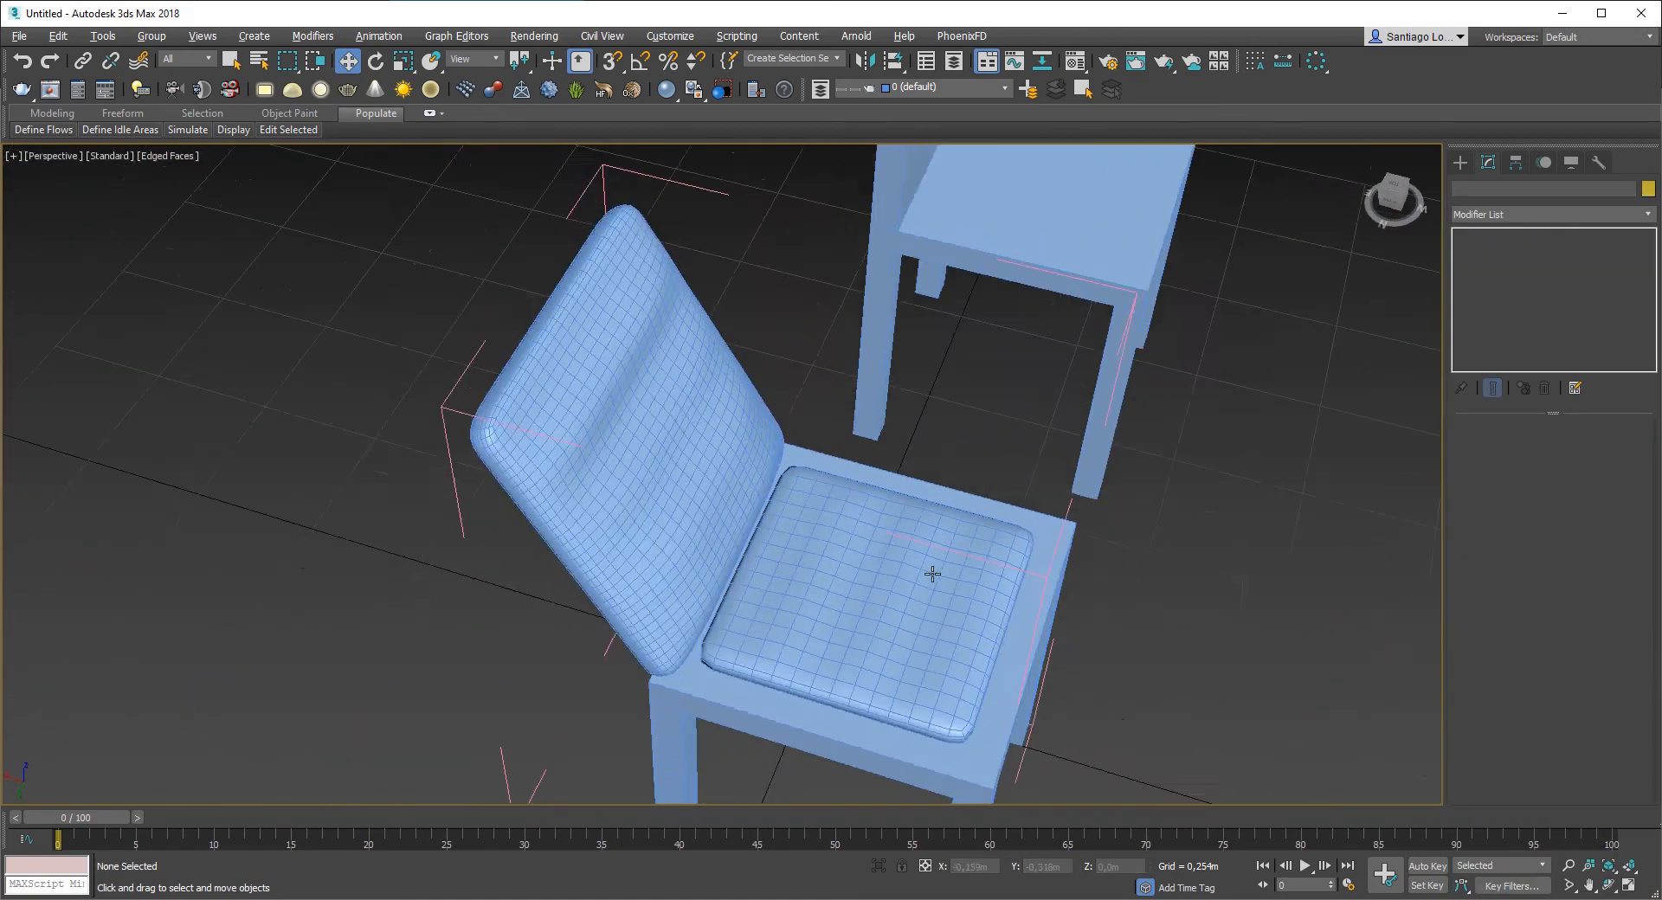
pyautogui.keyDown('alt'); pyautogui.moveTo(927, 575); pyautogui.dragTo(828, 611, button='middle'); pyautogui.keyUp('alt')
pyautogui.scroll(5, 829, 611)
pyautogui.click(812, 574)
pyautogui.scroll(-5, 812, 574)
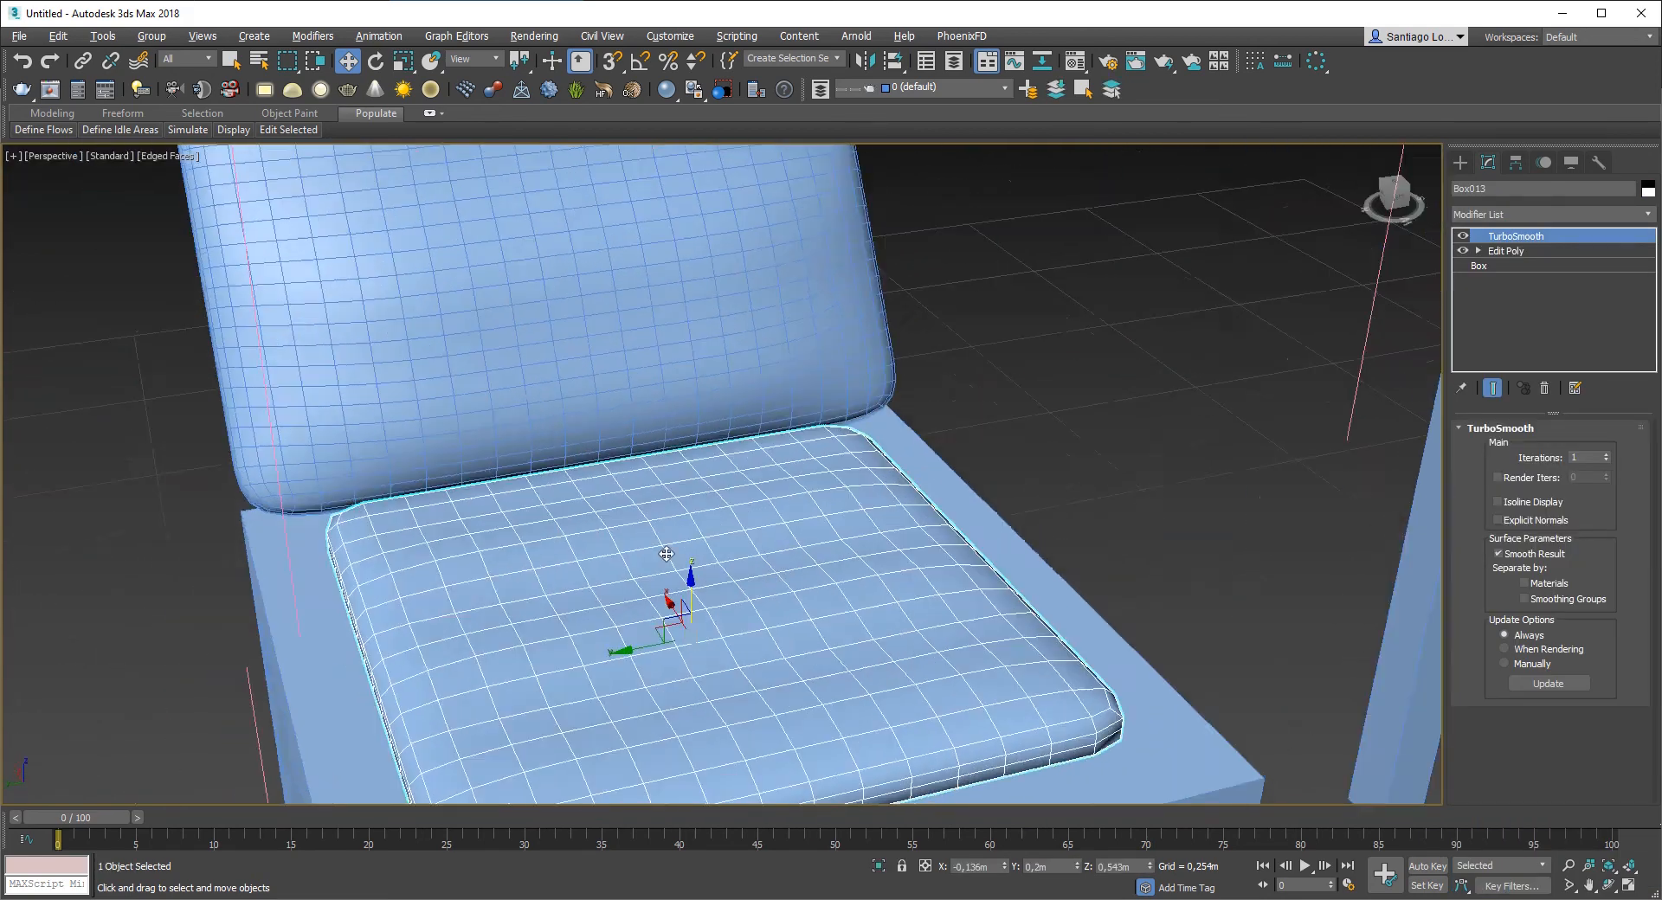
pyautogui.click(949, 530)
pyautogui.keyDown('alt'); pyautogui.moveTo(949, 530); pyautogui.dragTo(794, 591, button='middle'); pyautogui.keyUp('alt')
# Step: Raise the smoothed cushion slightly above the seat to a height of about 0,544 m, and clear the selection
pyautogui.click(782, 582)
pyautogui.click(1007, 506)
pyautogui.keyDown('alt'); pyautogui.moveTo(1007, 506); pyautogui.dragTo(994, 477, button='middle'); pyautogui.keyUp('alt')
pyautogui.click(833, 580)
pyautogui.keyDown('alt'); pyautogui.moveTo(854, 579); pyautogui.dragTo(837, 533, button='middle'); pyautogui.keyUp('alt')
pyautogui.scroll(4, 863, 578)
pyautogui.scroll(-5, 837, 533)
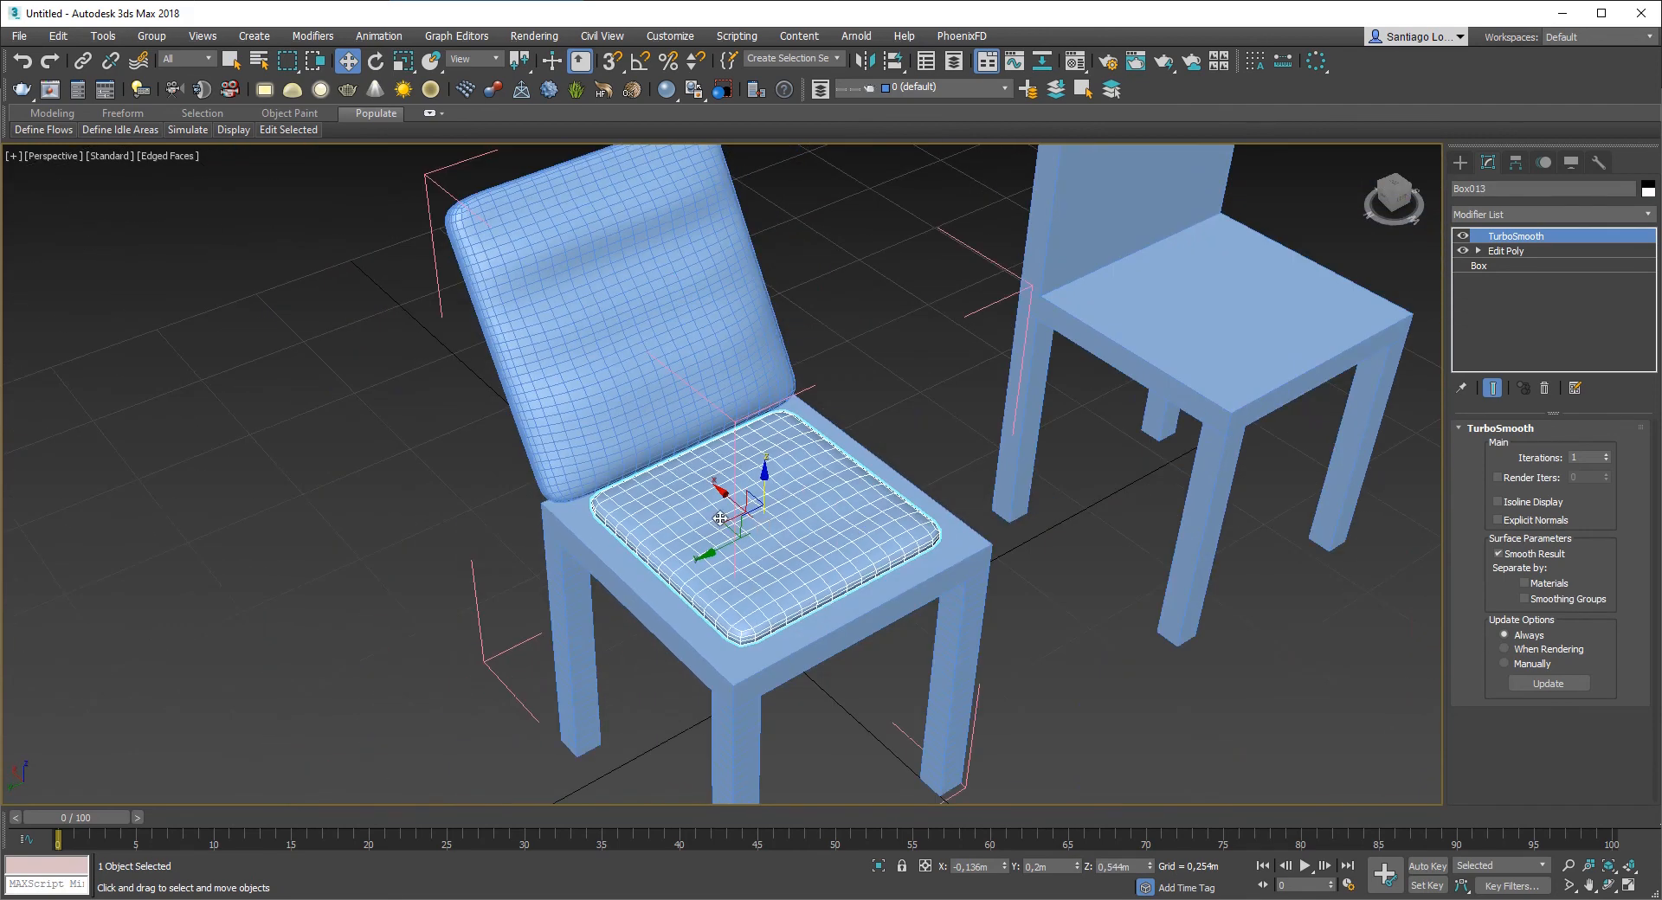
pyautogui.moveTo(719, 518); pyautogui.dragTo(679, 508, button='middle')
pyautogui.click(909, 427)
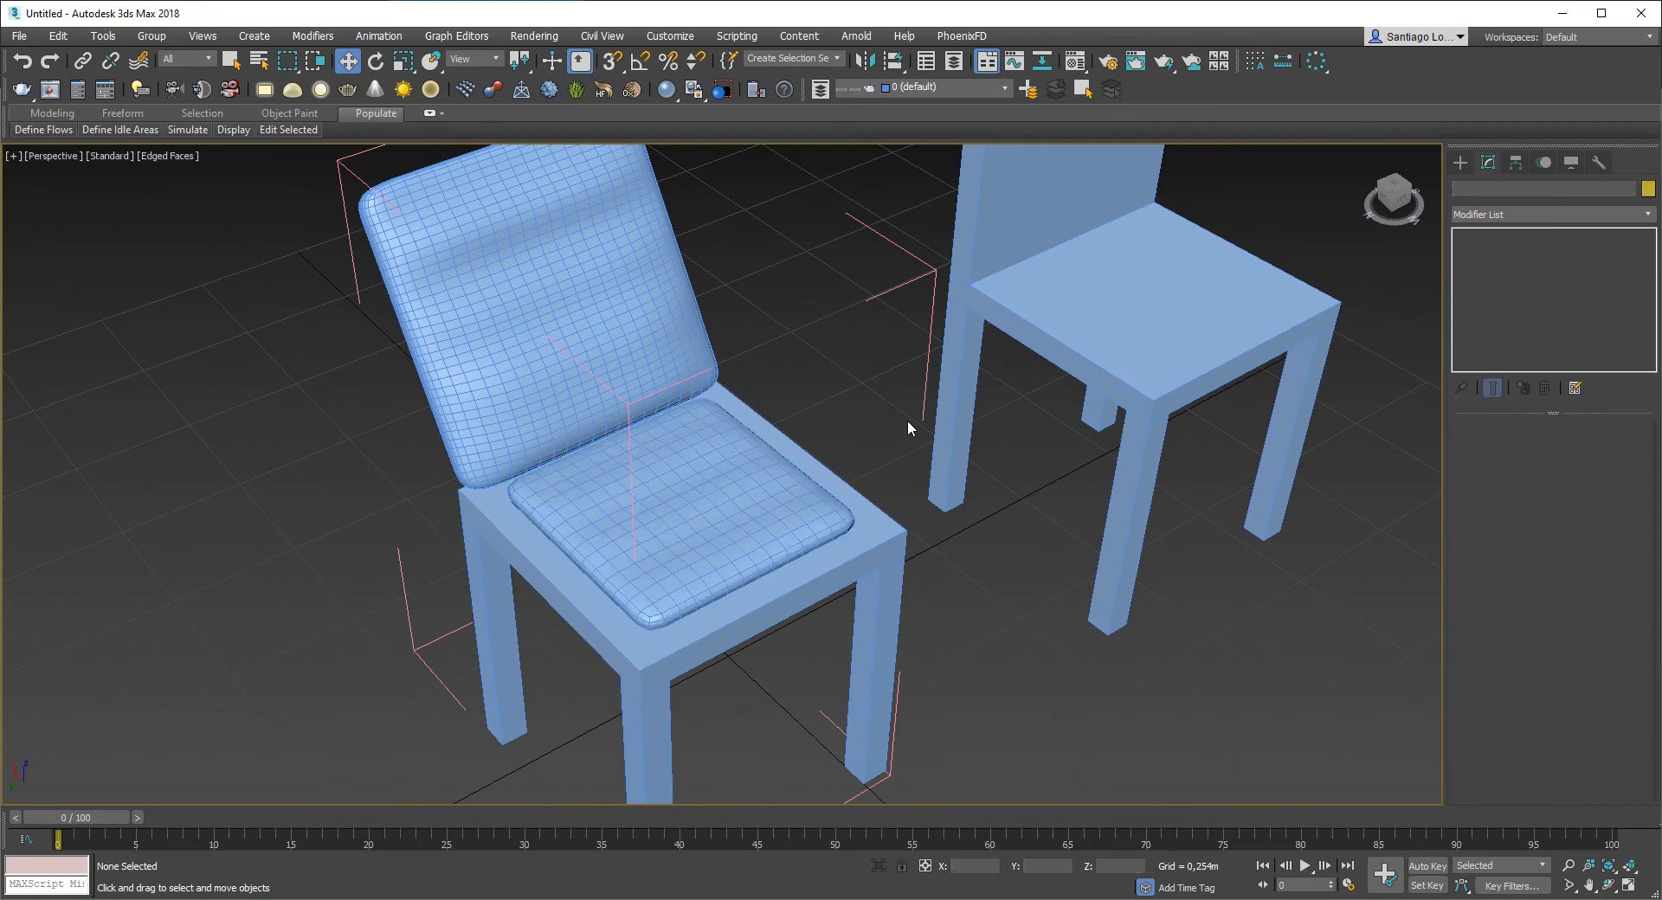